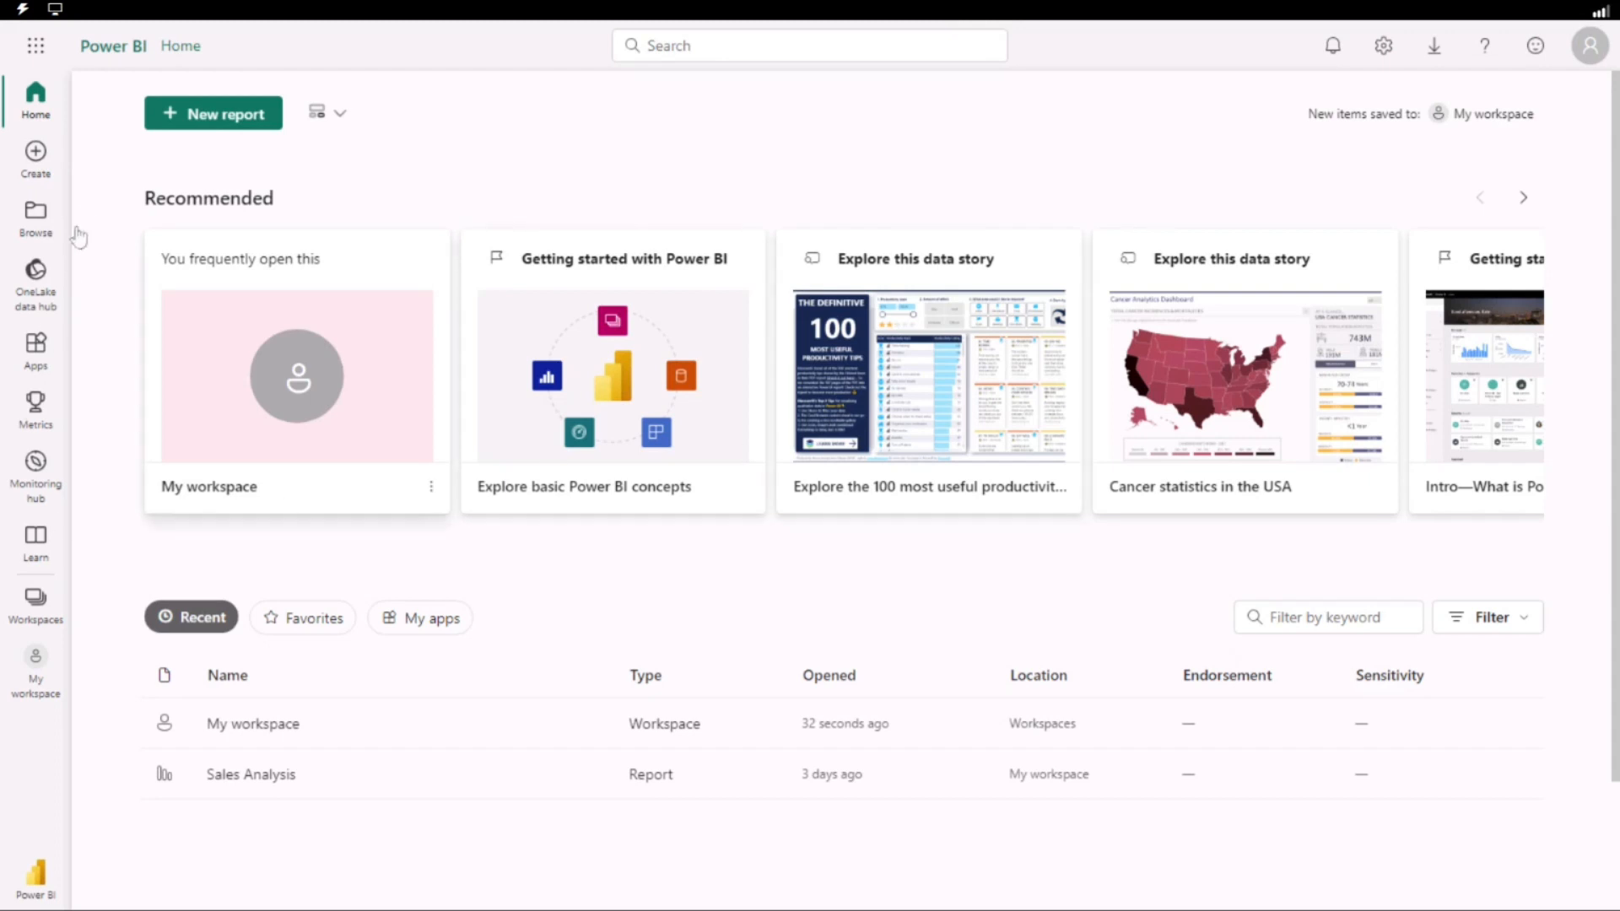
Open the Sales Analysis report from My workspace and clear the 2019 Nov highlight in the Sales and Profit Margin by Month chart.
{"action": "left_click", "coordinate": [269, 726]}
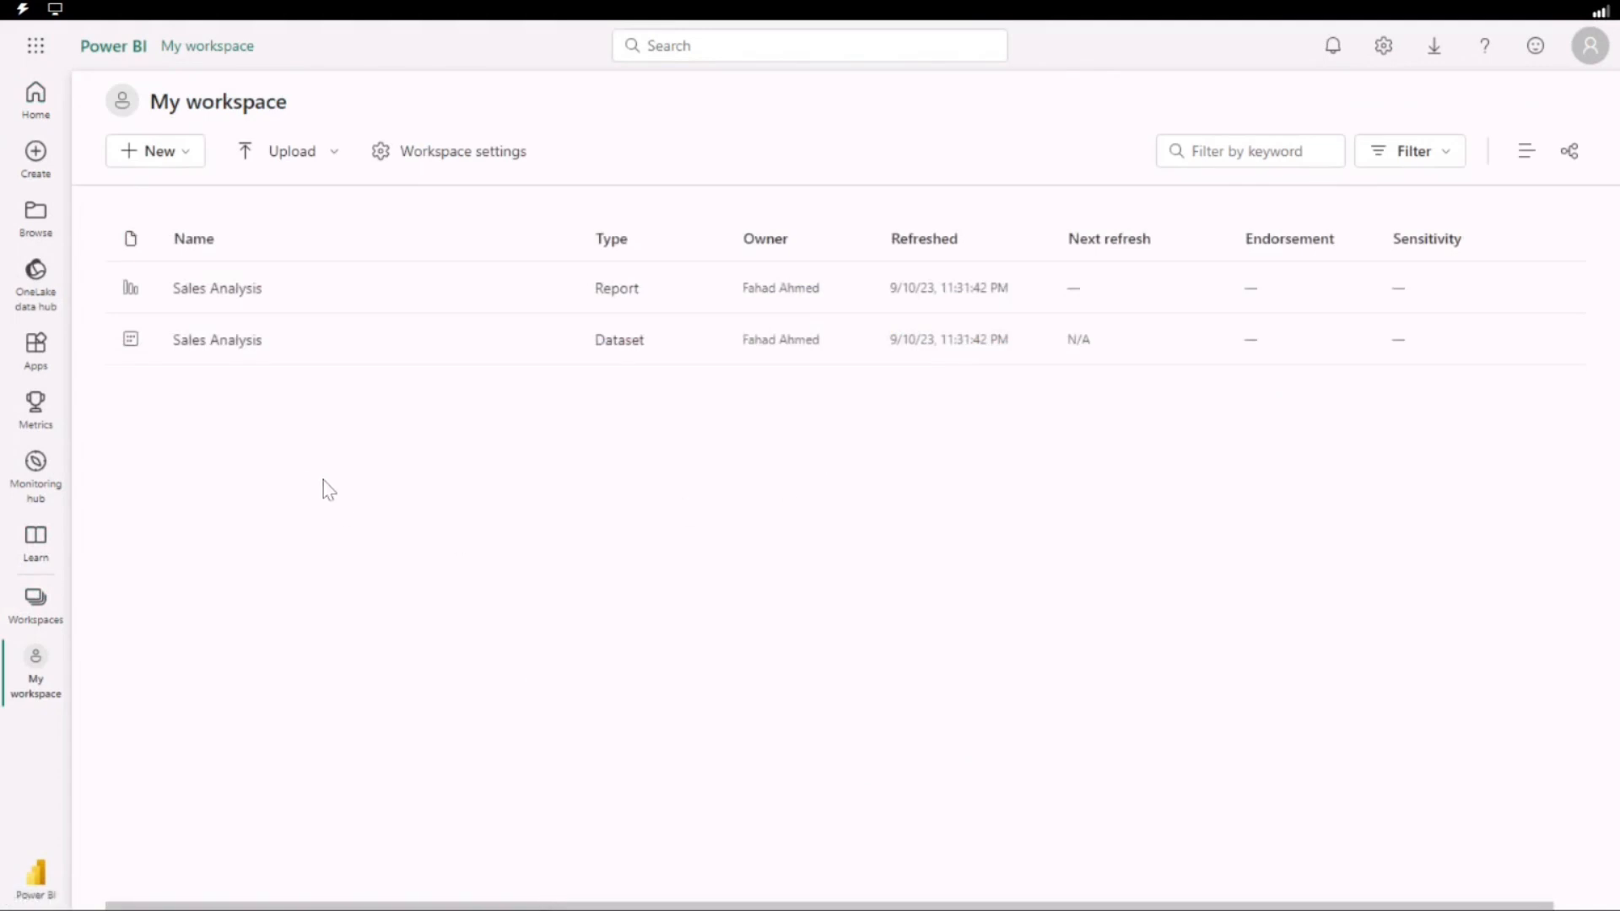
{"action": "left_click", "coordinate": [240, 291]}
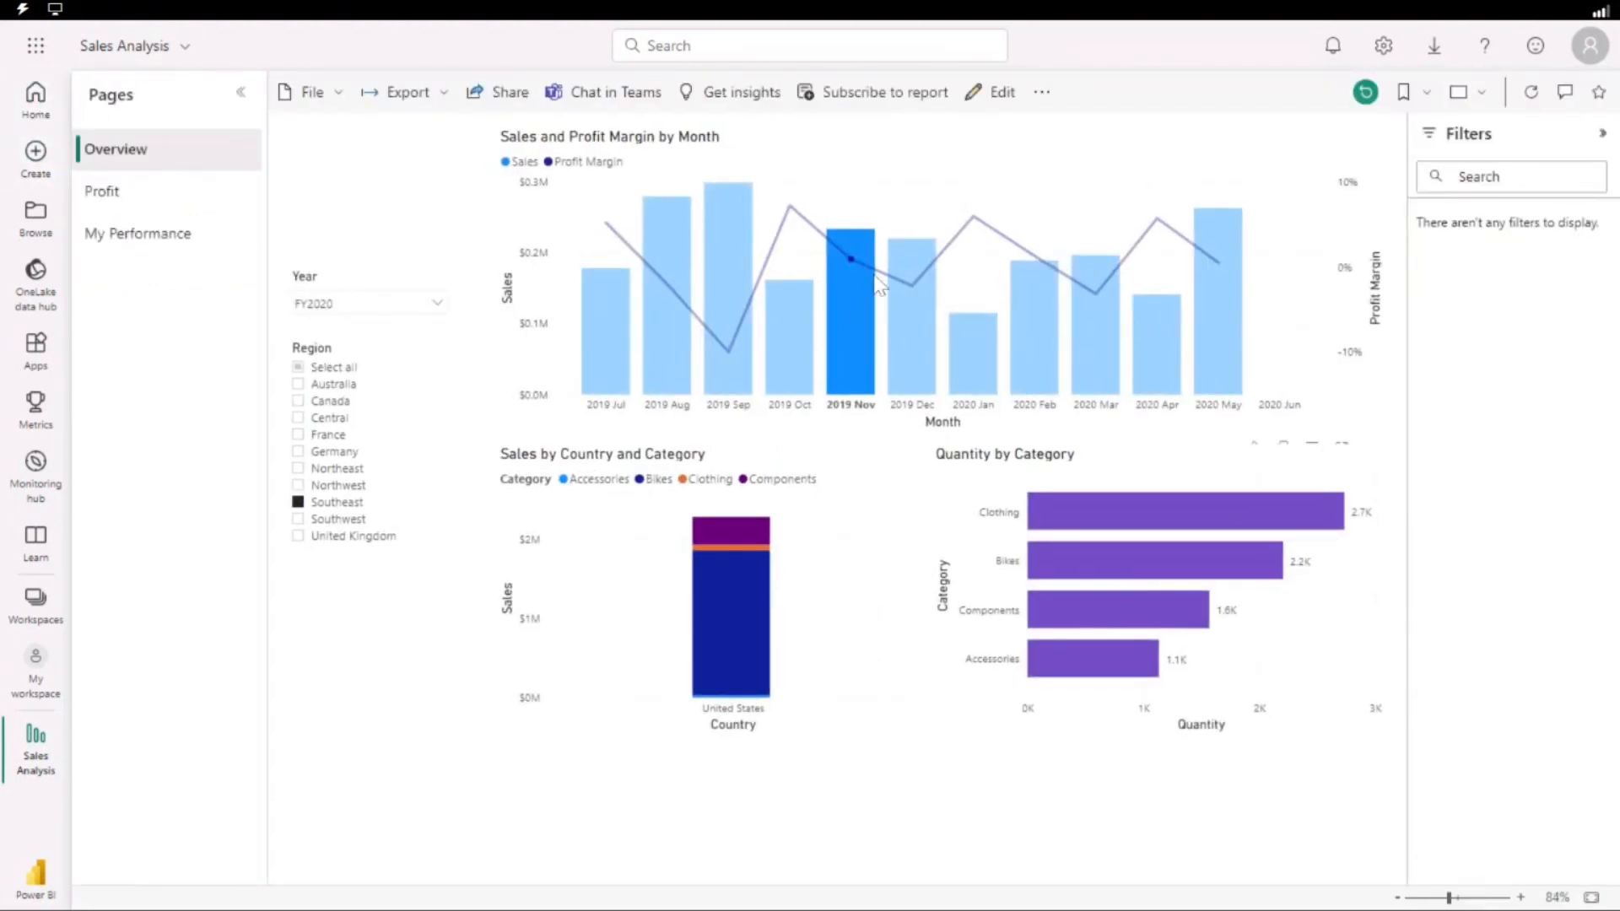
{"action": "left_click", "coordinate": [855, 317]}
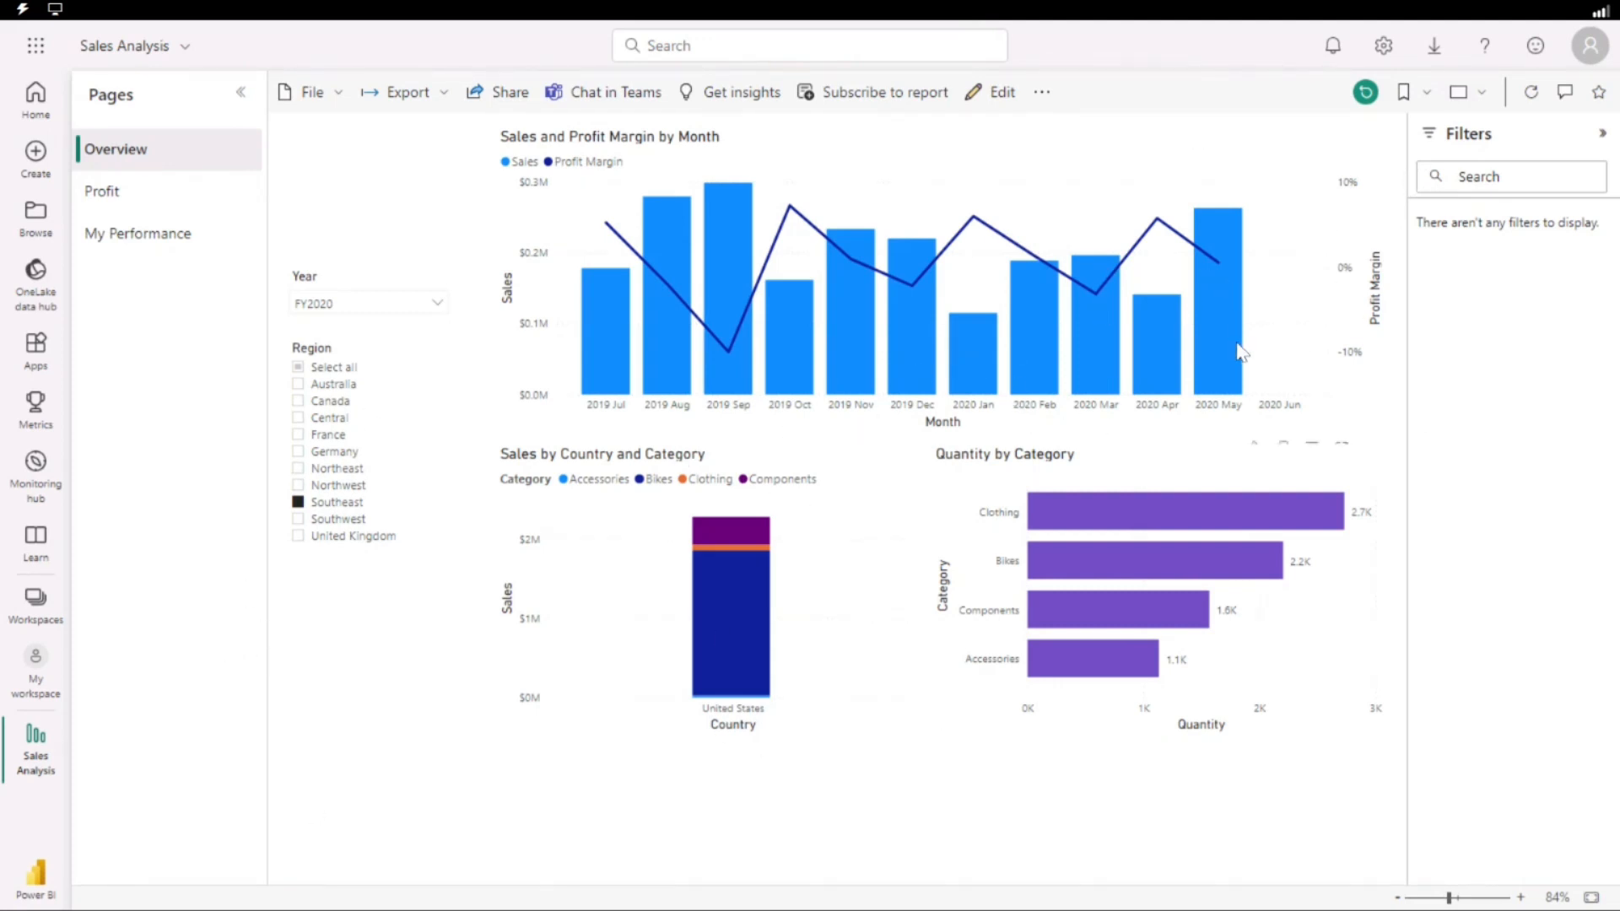
Pin the Sales and Profit Margin by Month visual to a new dashboard named "Sales Monitoring".
{"action": "mouse_move", "coordinate": [1234, 346]}
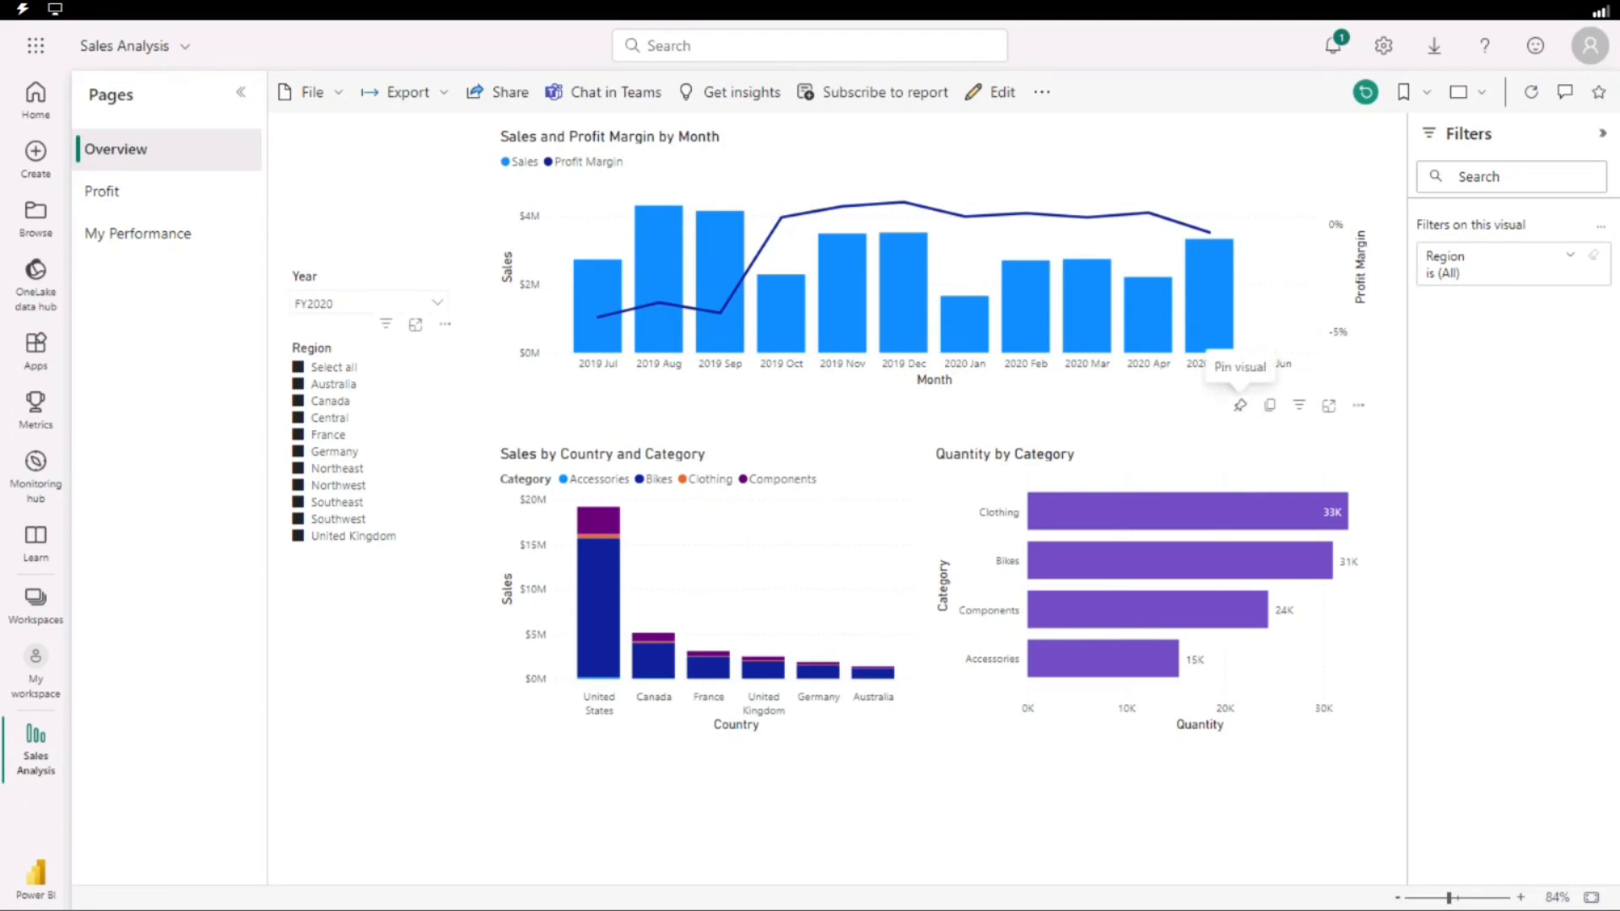
{"action": "left_click", "coordinate": [1240, 405]}
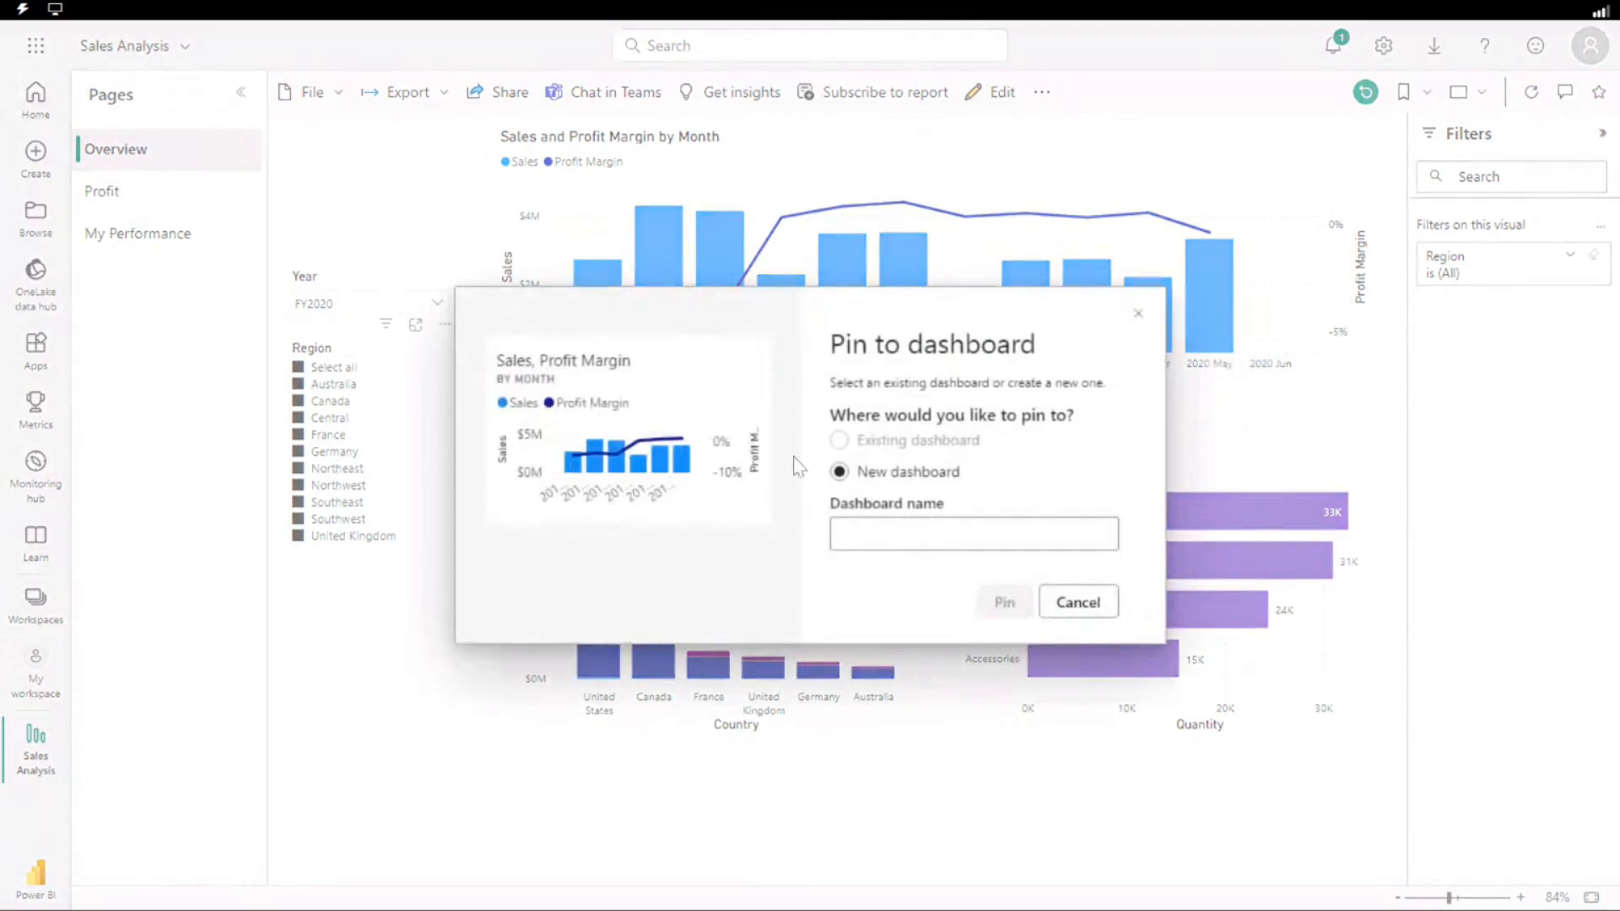
{"action": "left_click_drag", "start_coordinate": [831, 348], "coordinate": [1036, 346]}
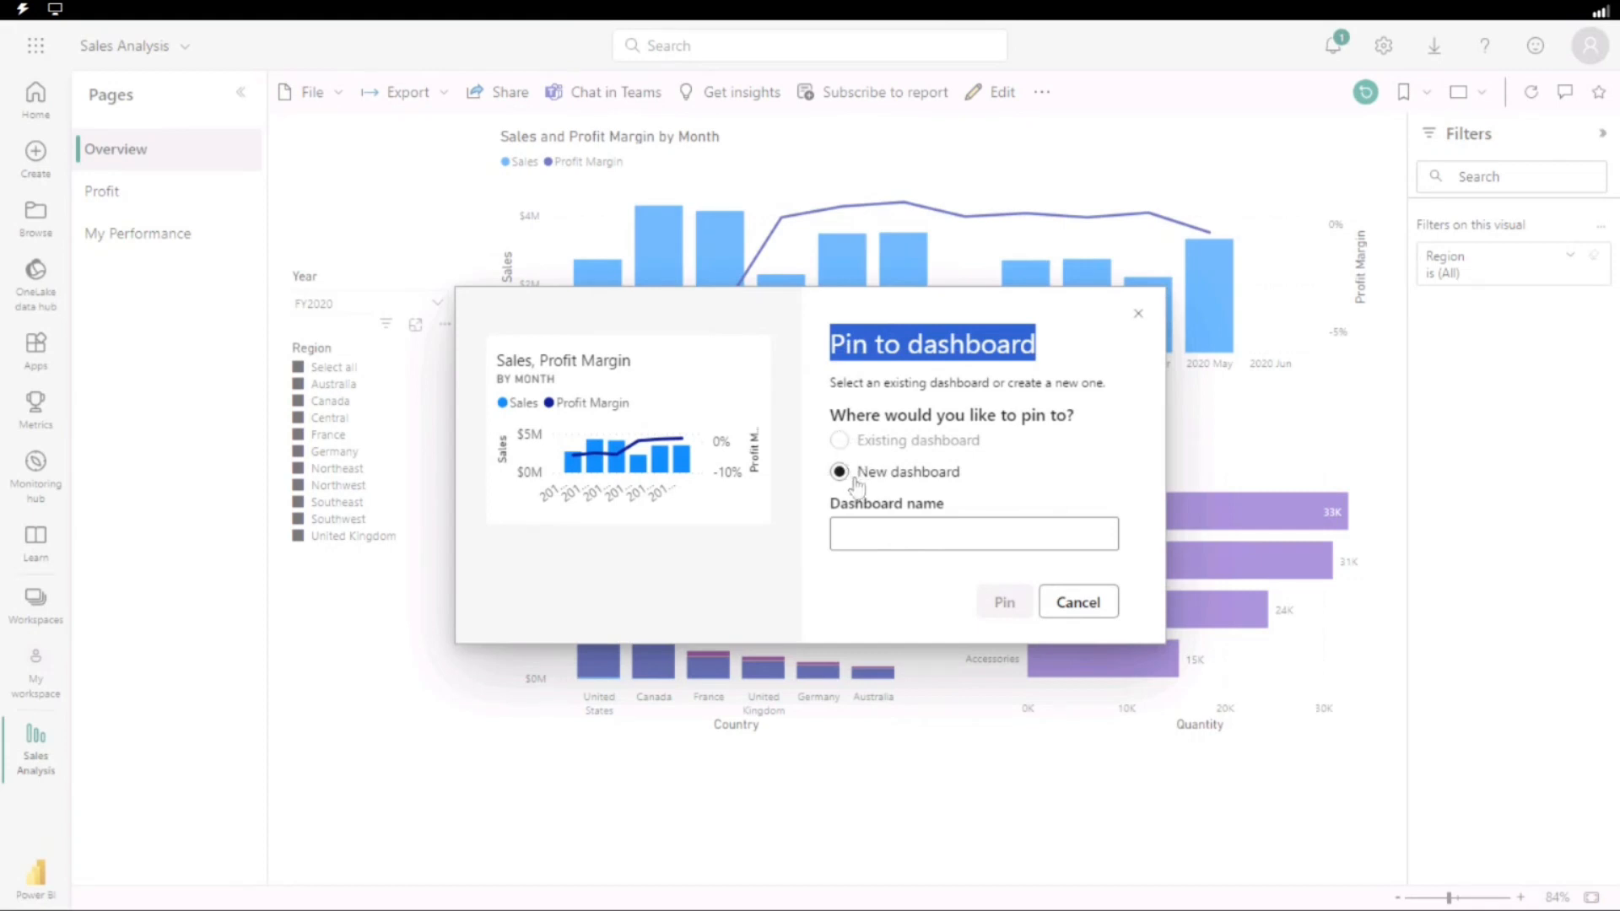
{"action": "left_click", "coordinate": [888, 531]}
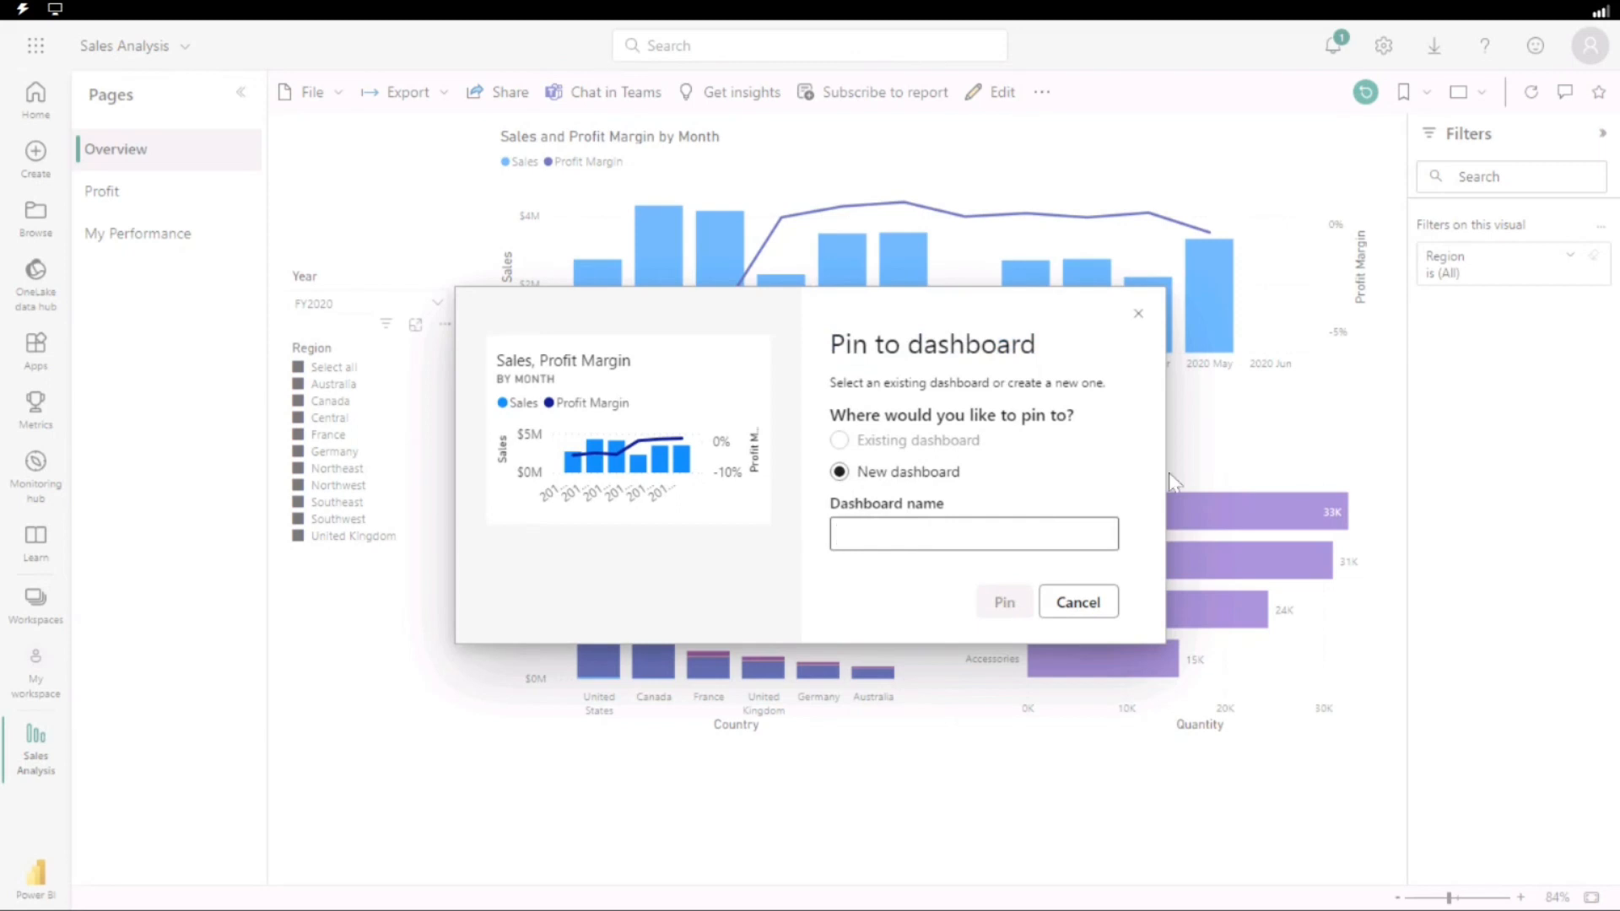
{"action": "type", "text": "Sa"}
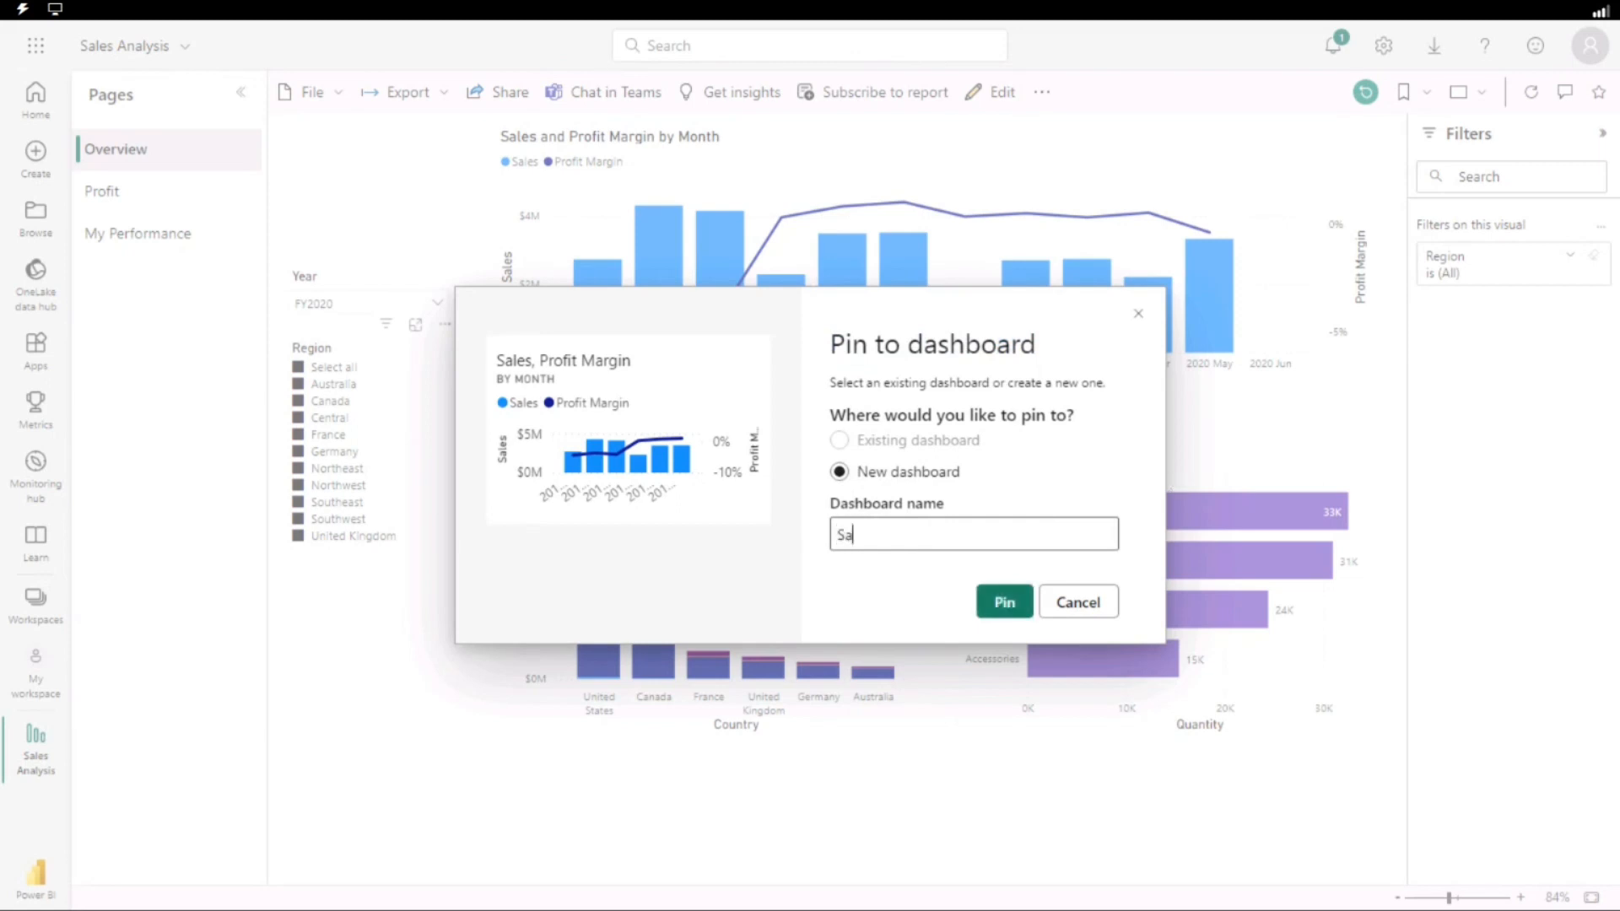
{"action": "type", "text": "les Monitoring"}
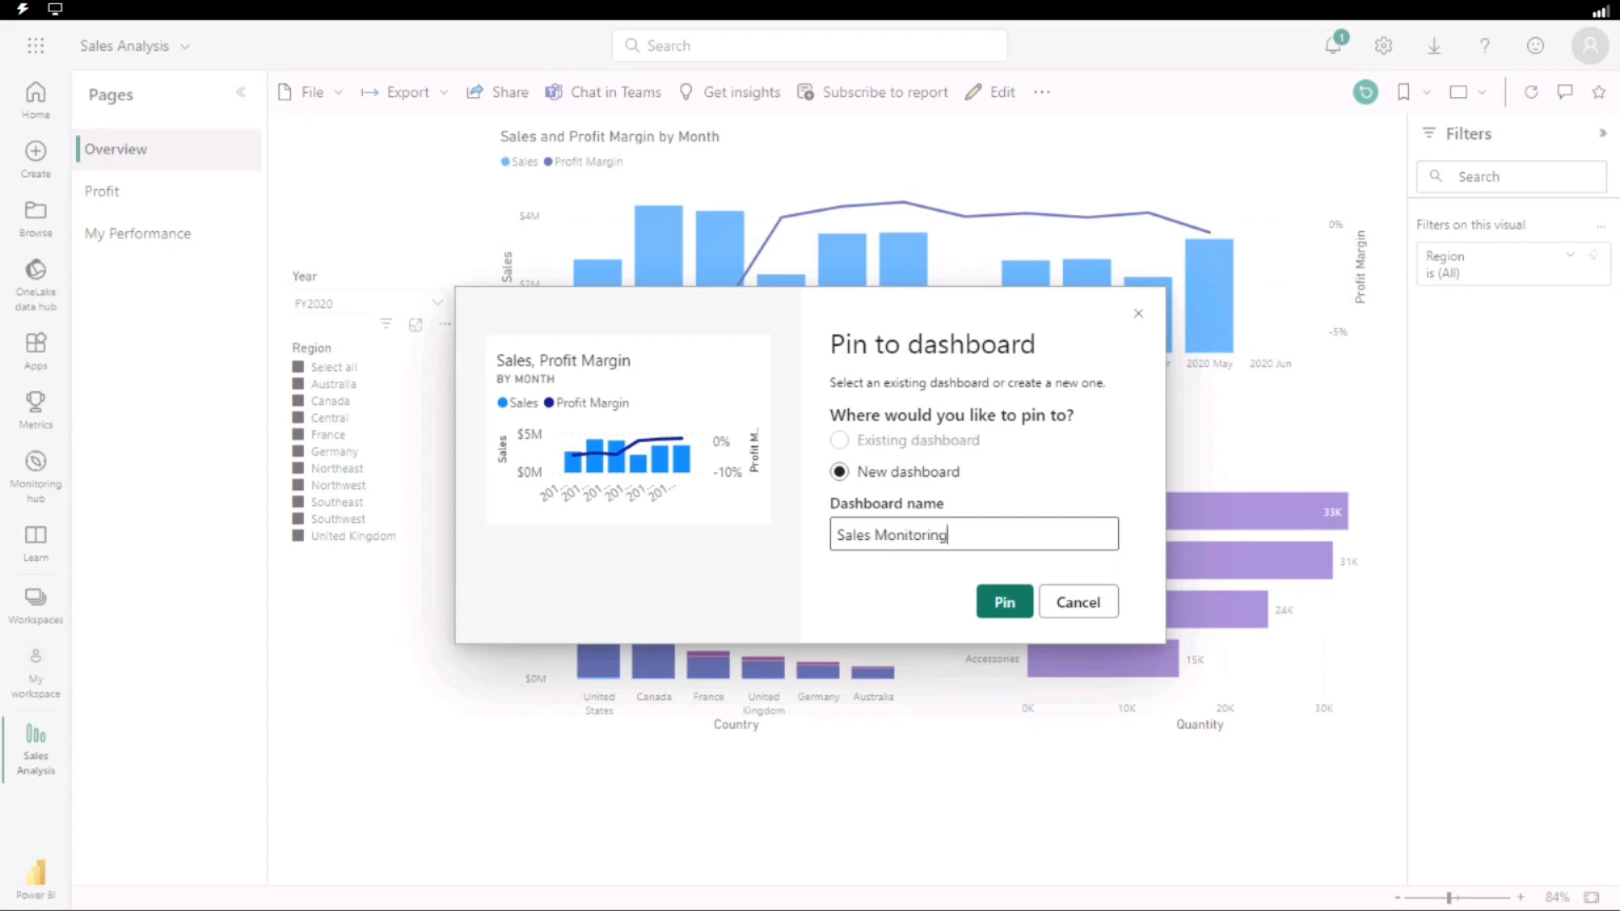
{"action": "left_click", "coordinate": [1006, 605]}
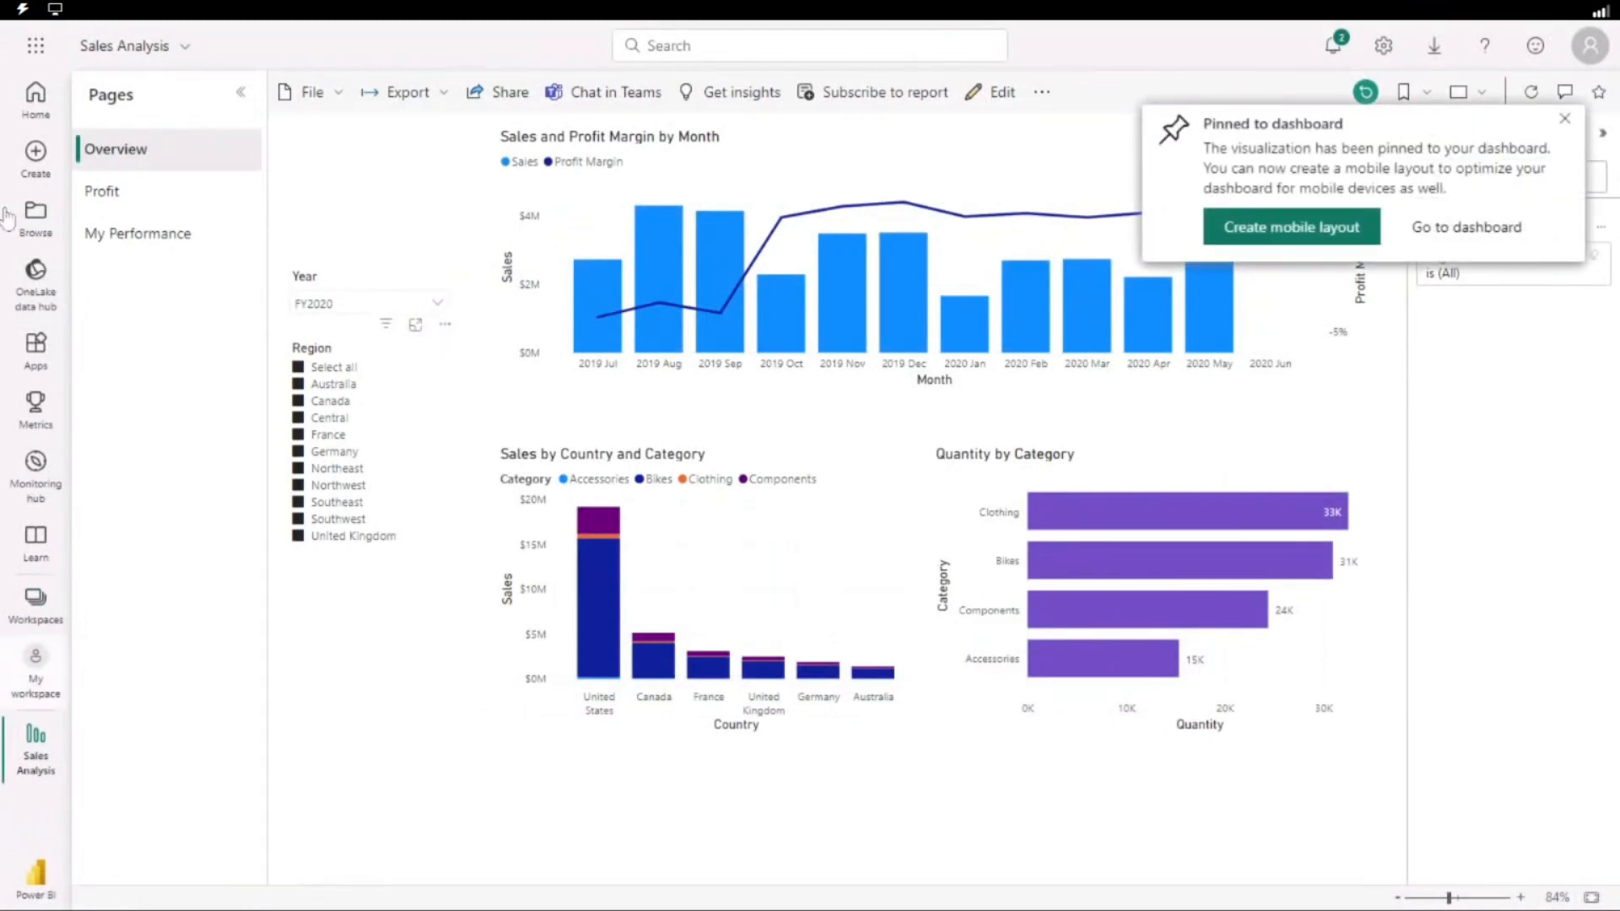
Open the Sales Monitoring dashboard from My workspace and try resizing its pinned chart tile.
{"action": "left_click", "coordinate": [35, 662]}
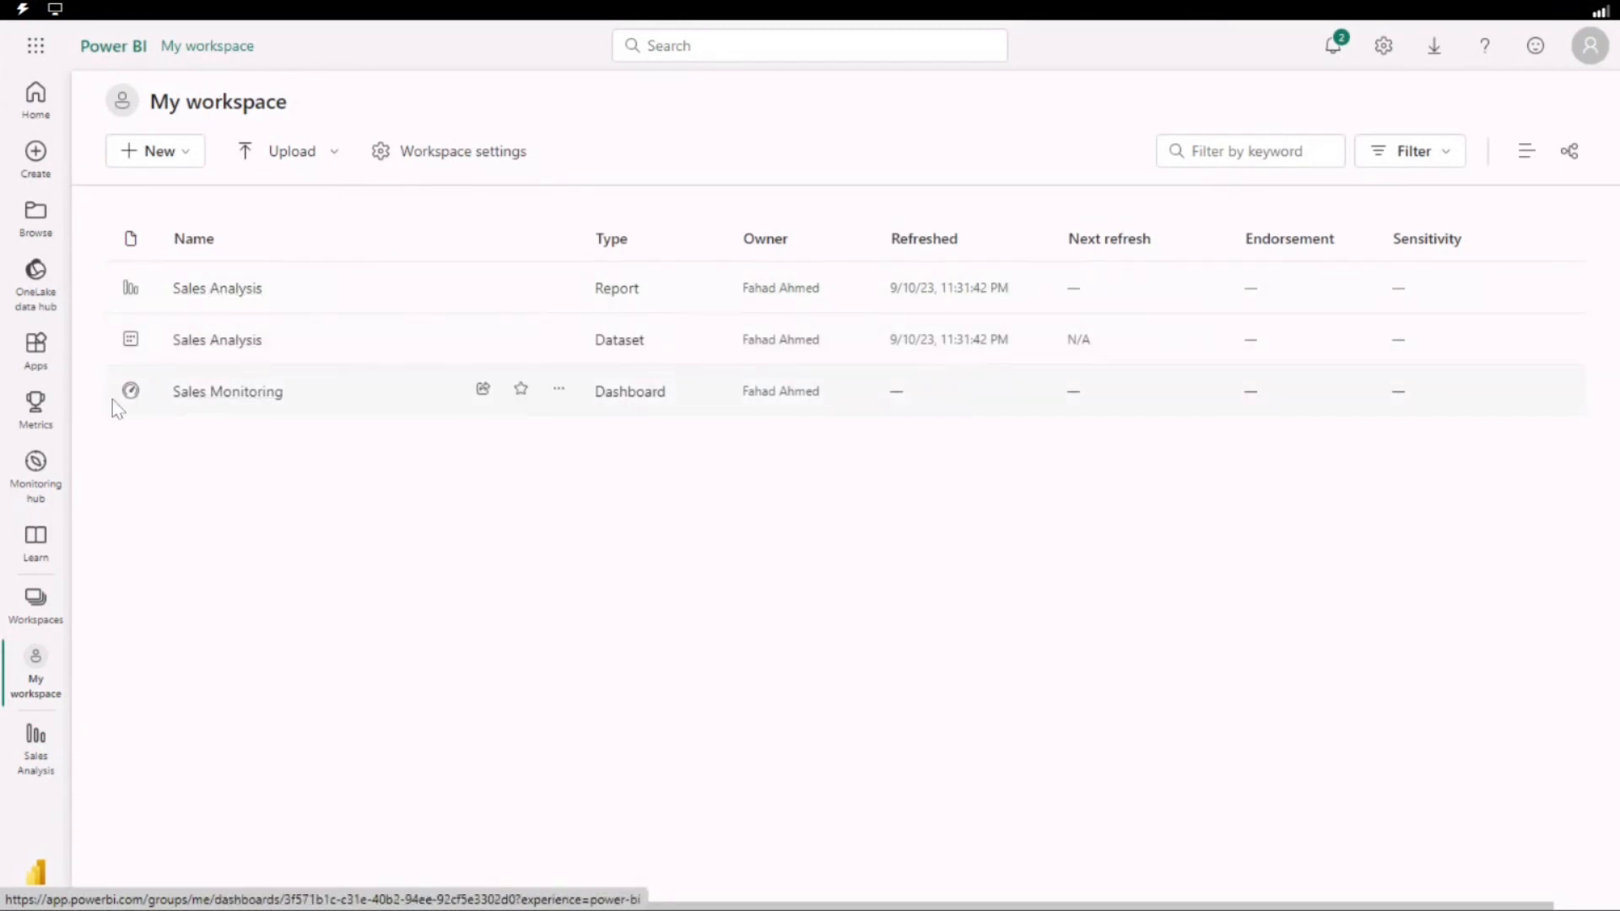
{"action": "left_click", "coordinate": [263, 395]}
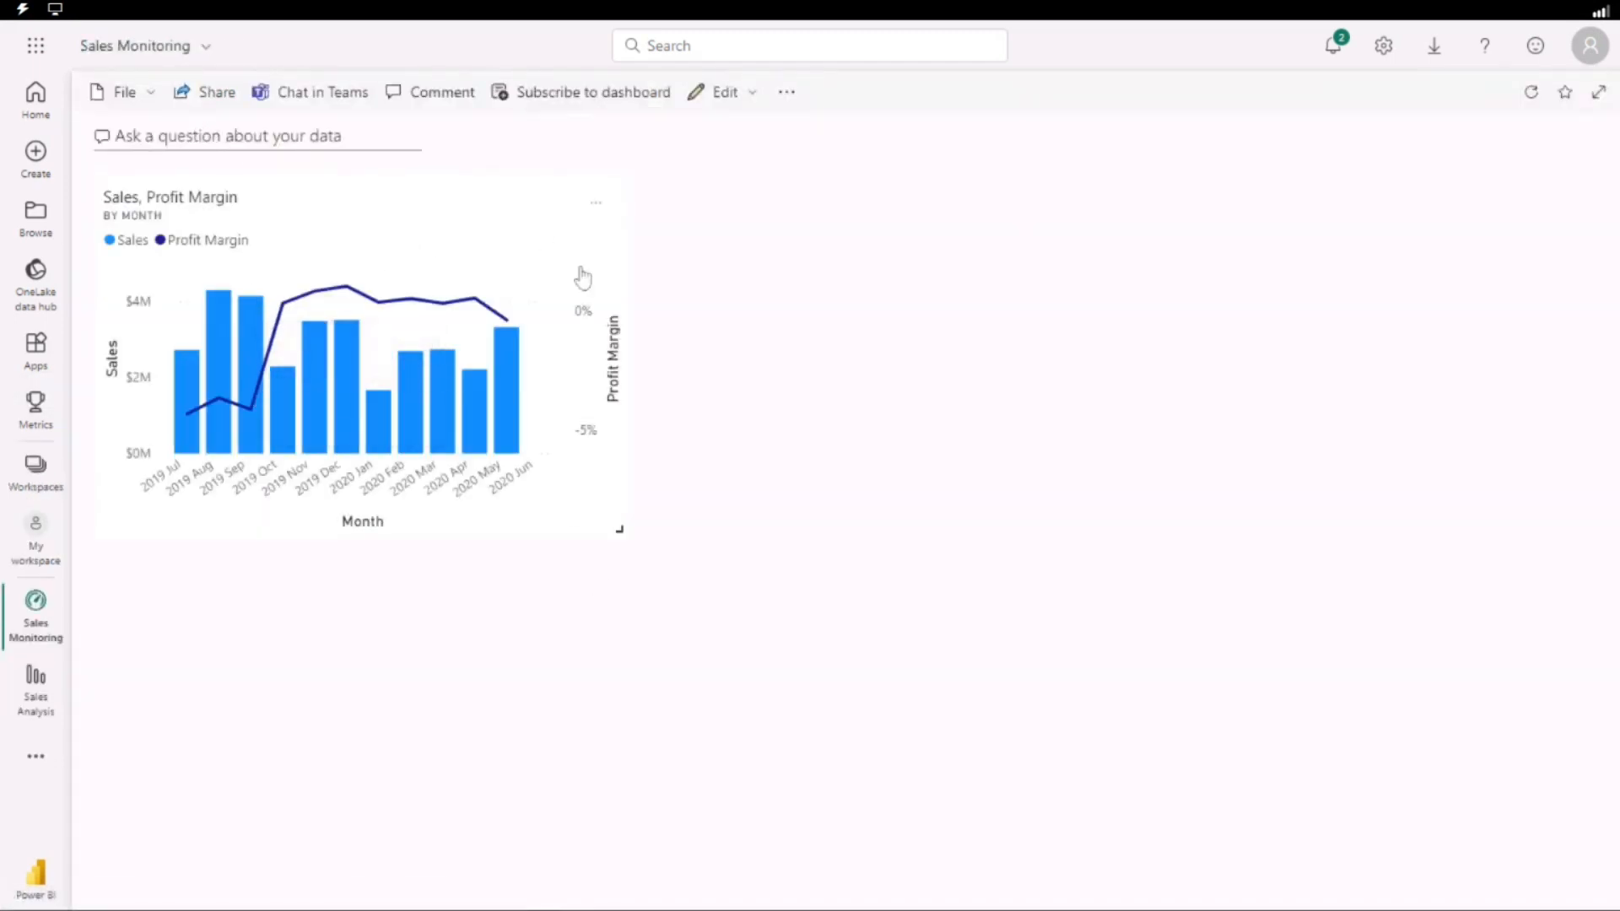
{"action": "left_click_drag", "start_coordinate": [616, 528], "coordinate": [586, 549]}
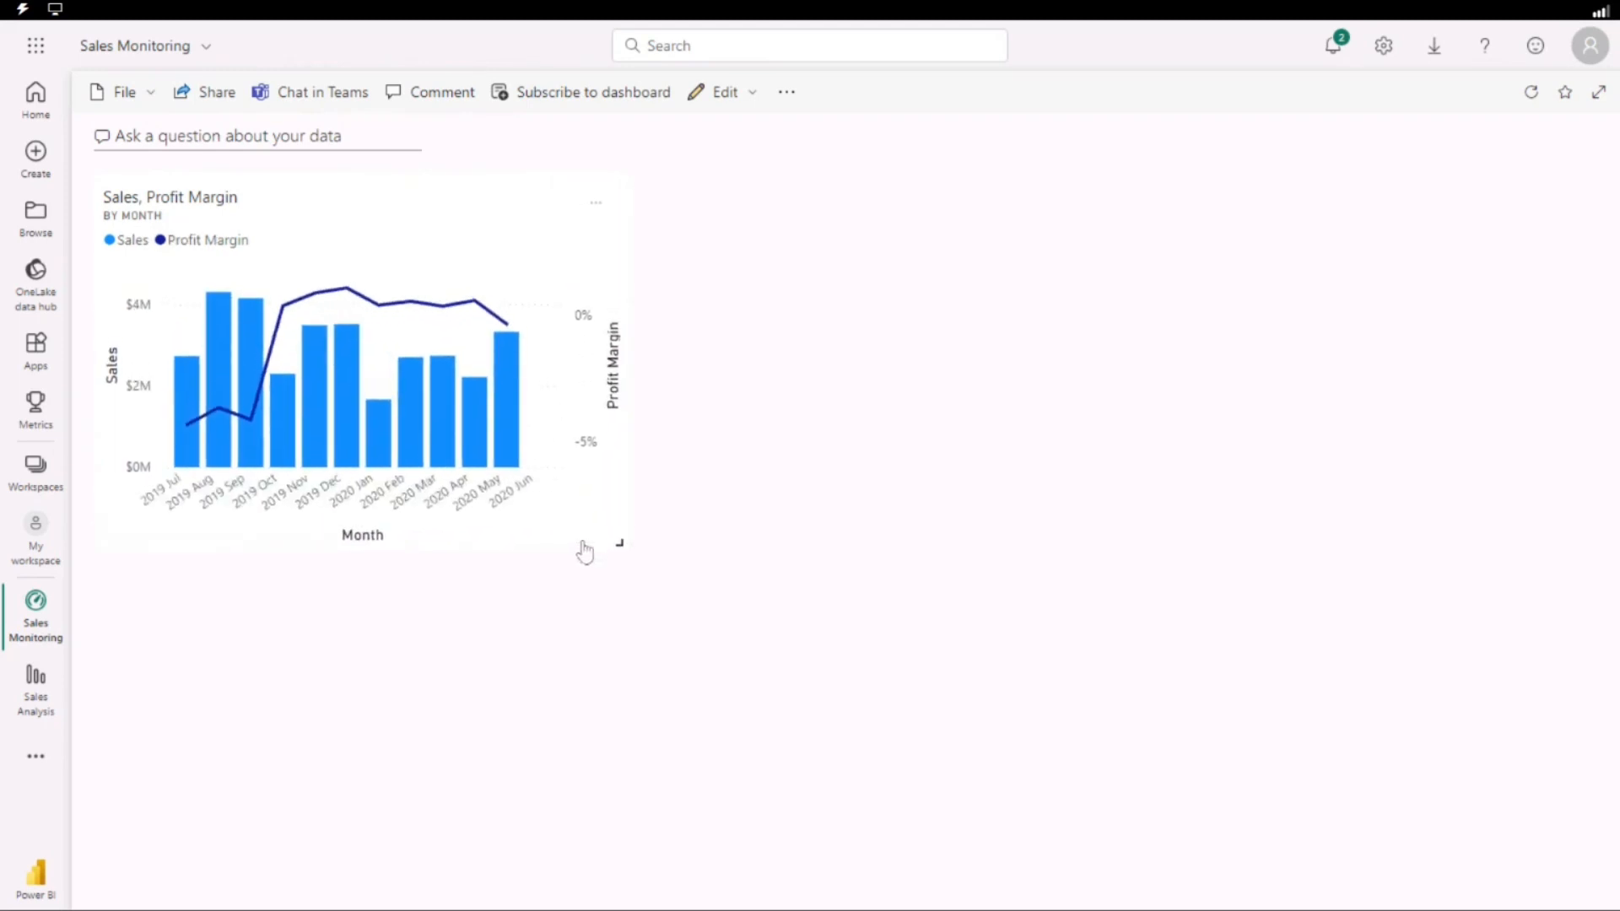
Examine the dashboard's Q&A page and the source types offered for adding a tile.
{"action": "left_click", "coordinate": [218, 135]}
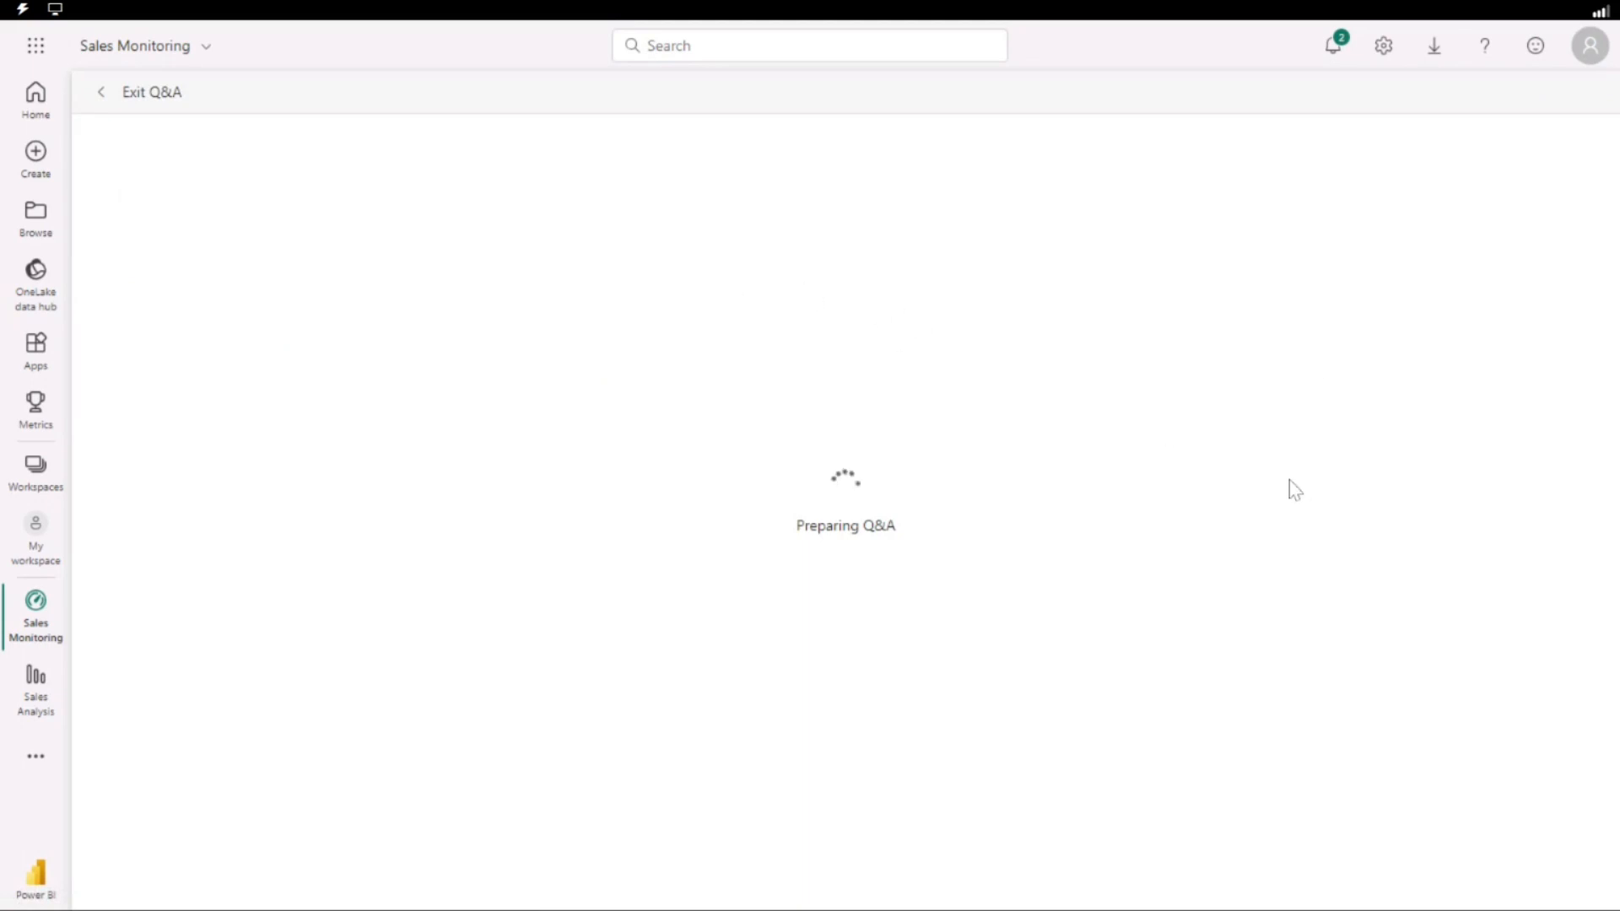
{"action": "left_click", "coordinate": [116, 98]}
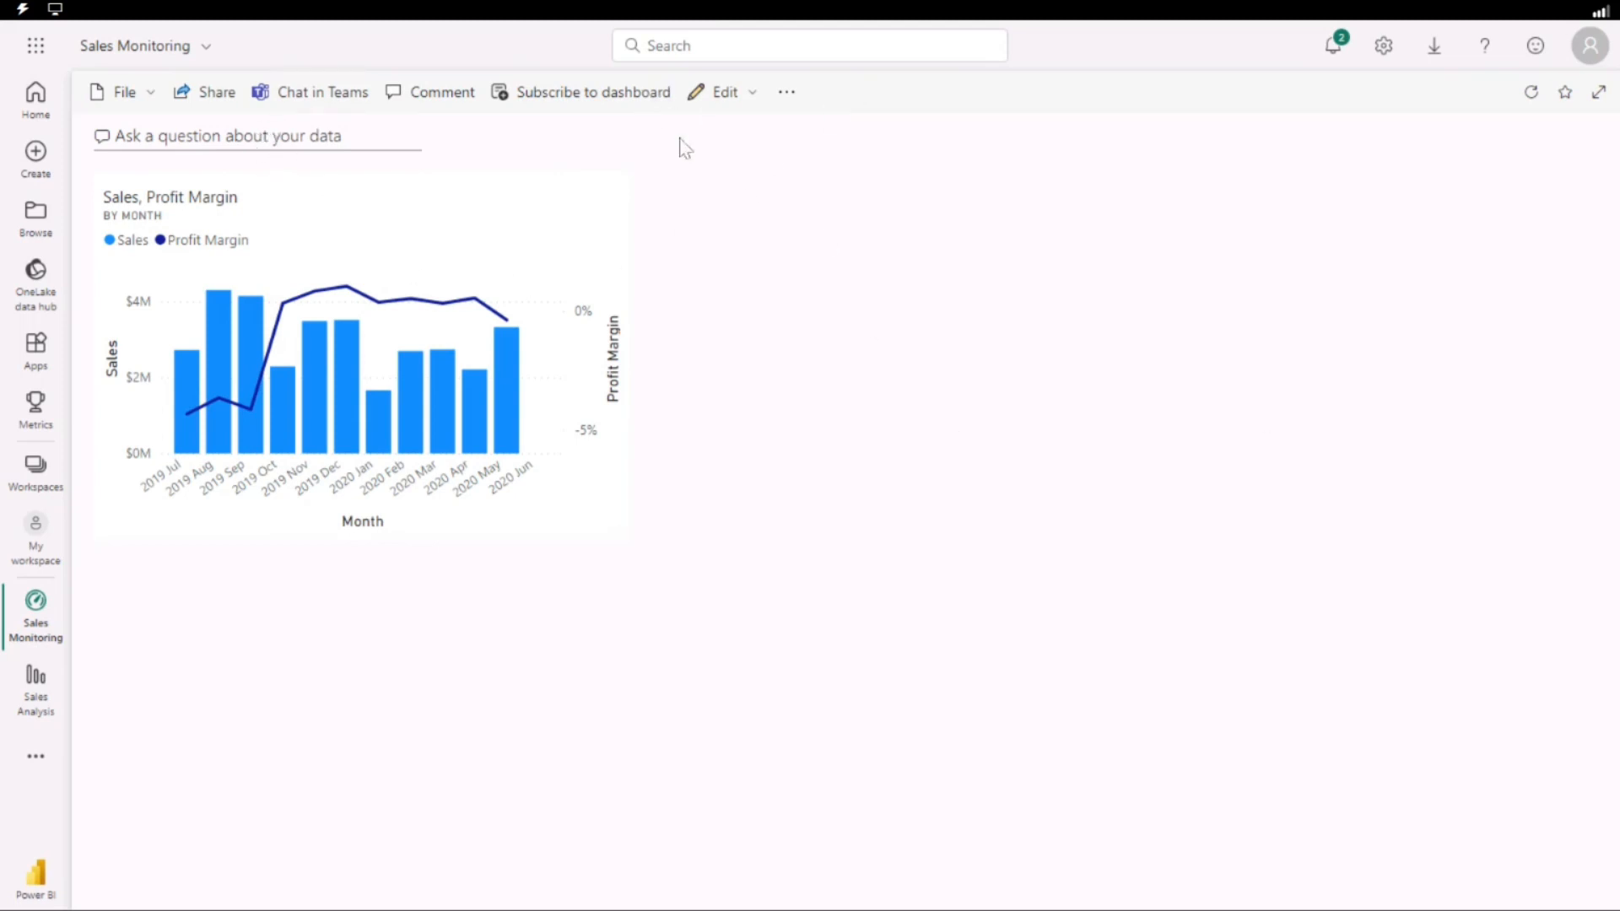
{"action": "left_click", "coordinate": [786, 95]}
{"action": "left_click", "coordinate": [726, 93]}
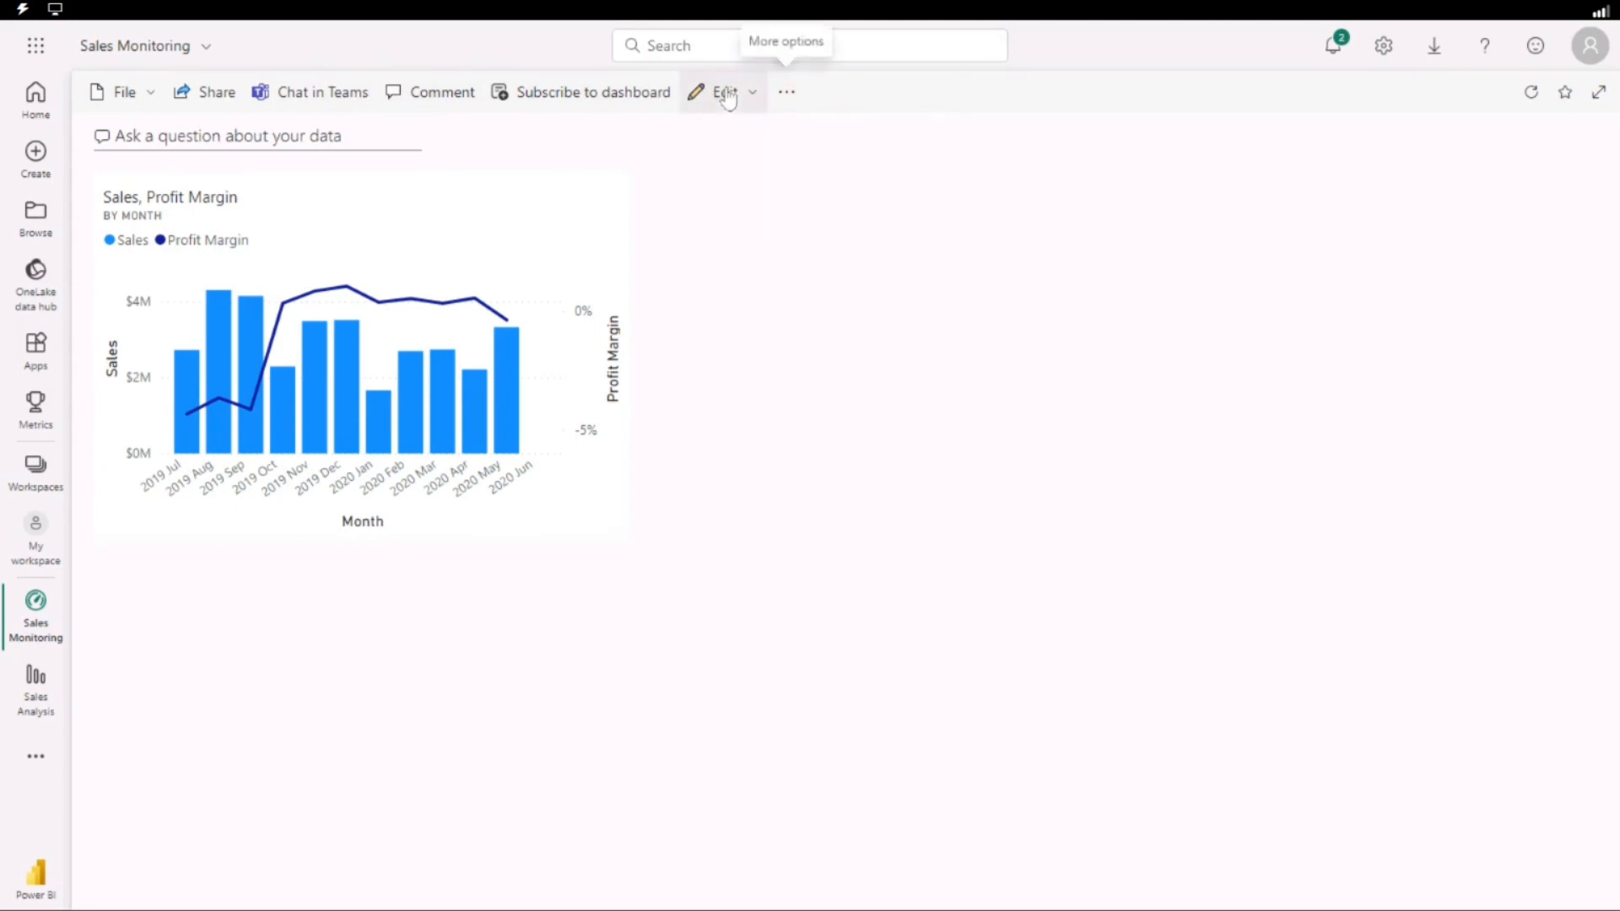
{"action": "left_click", "coordinate": [726, 93]}
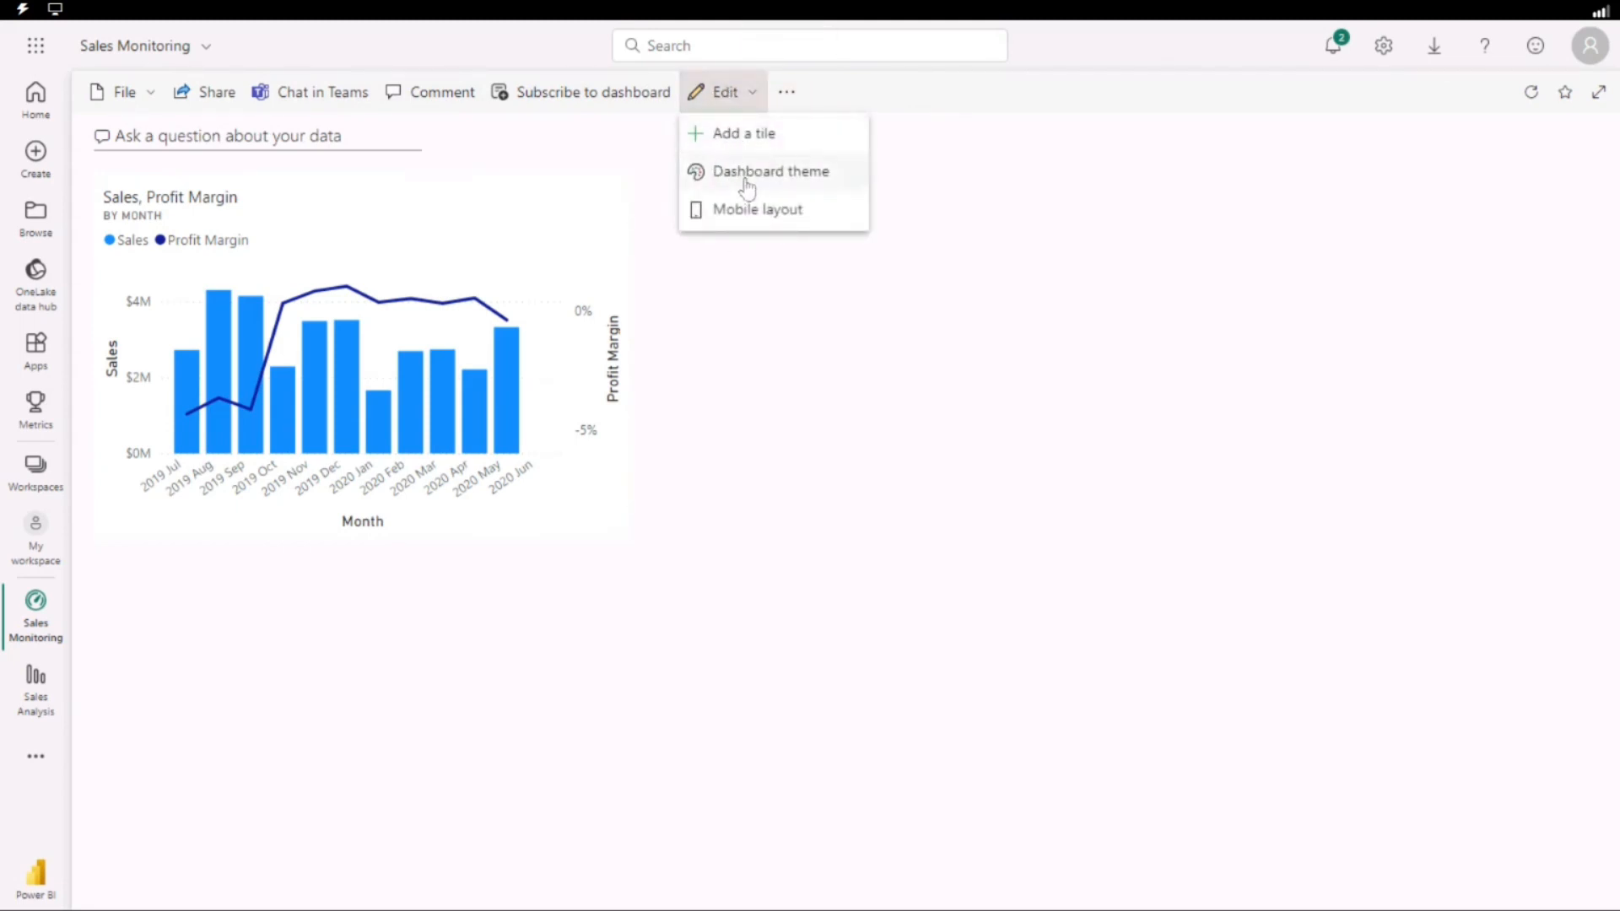
{"action": "left_click", "coordinate": [722, 137]}
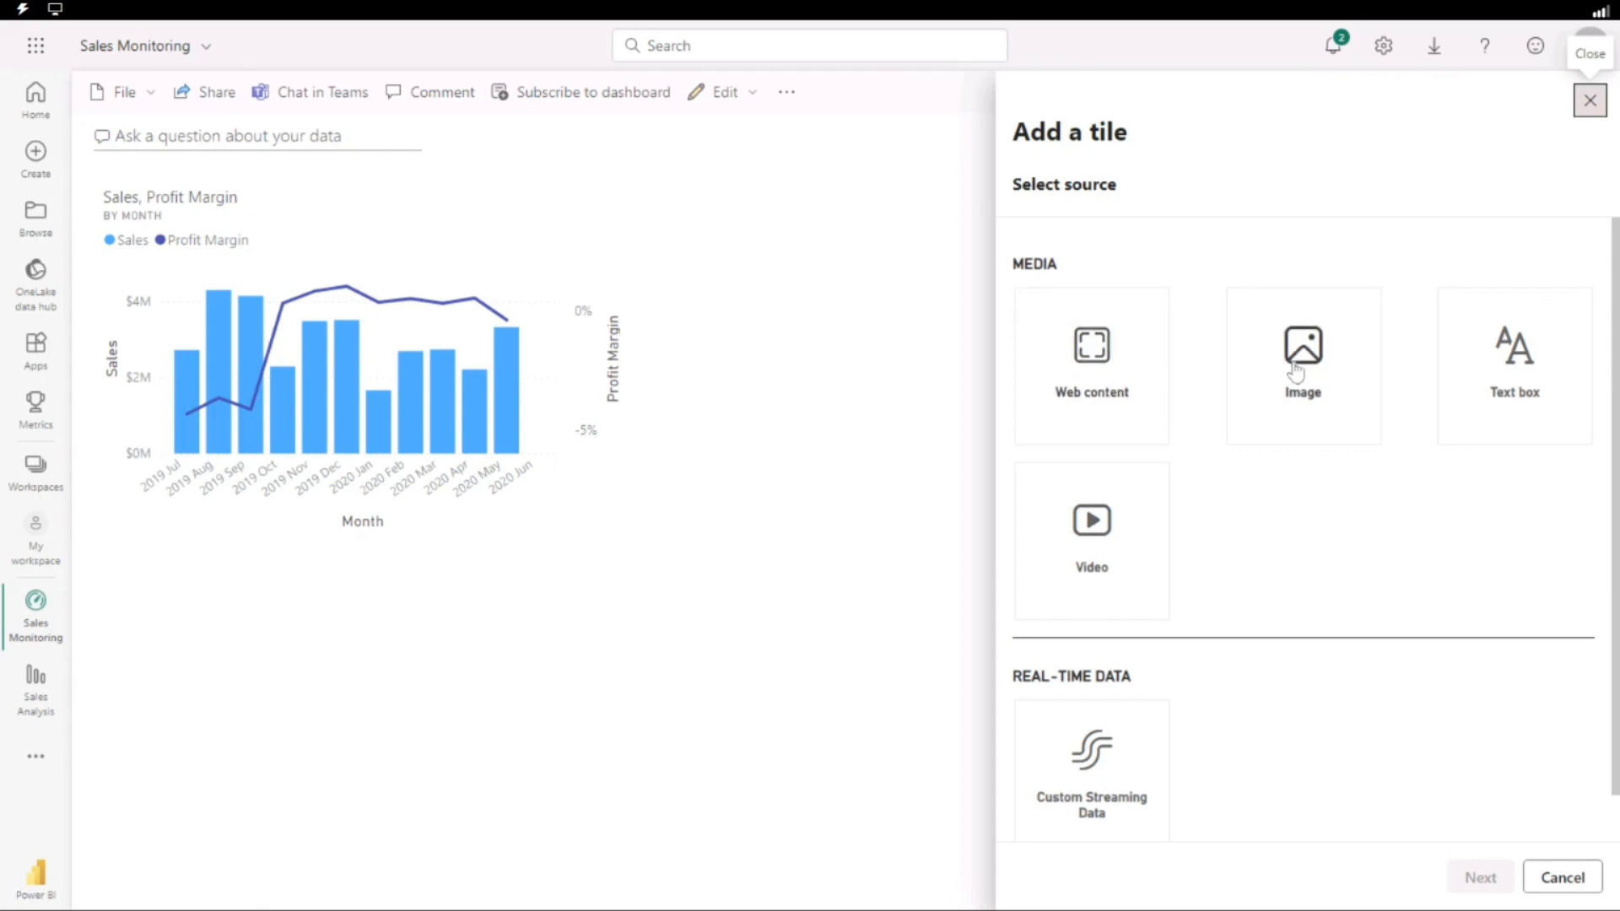
{"action": "scroll", "coordinate": [1097, 506], "scroll_direction": "down", "scroll_amount": 1}
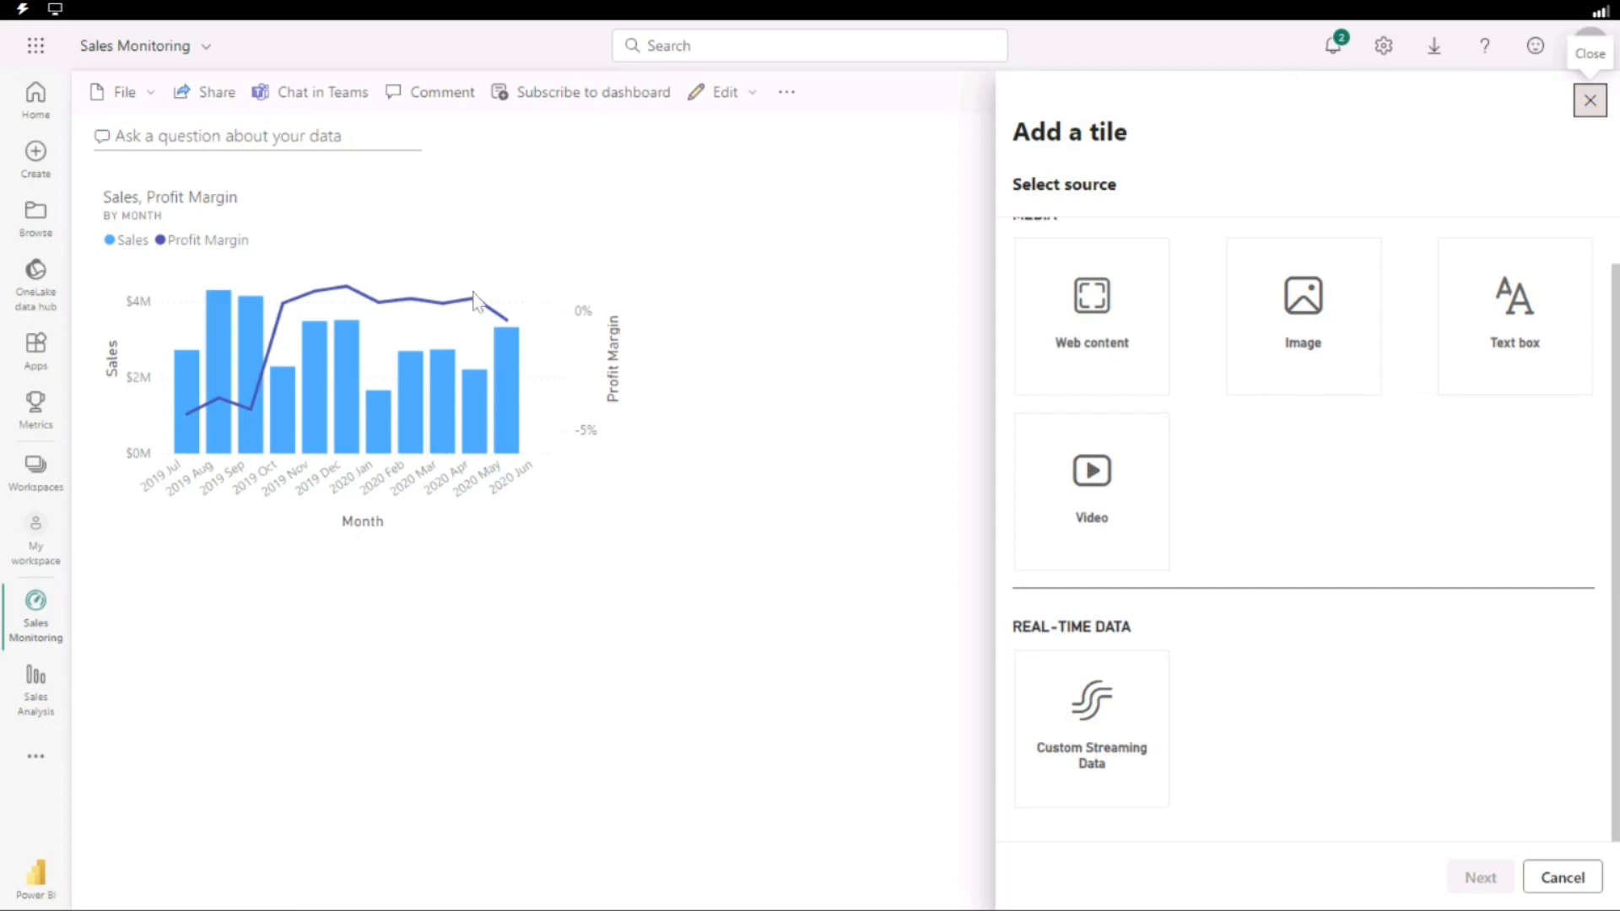
{"action": "left_click", "coordinate": [726, 288]}
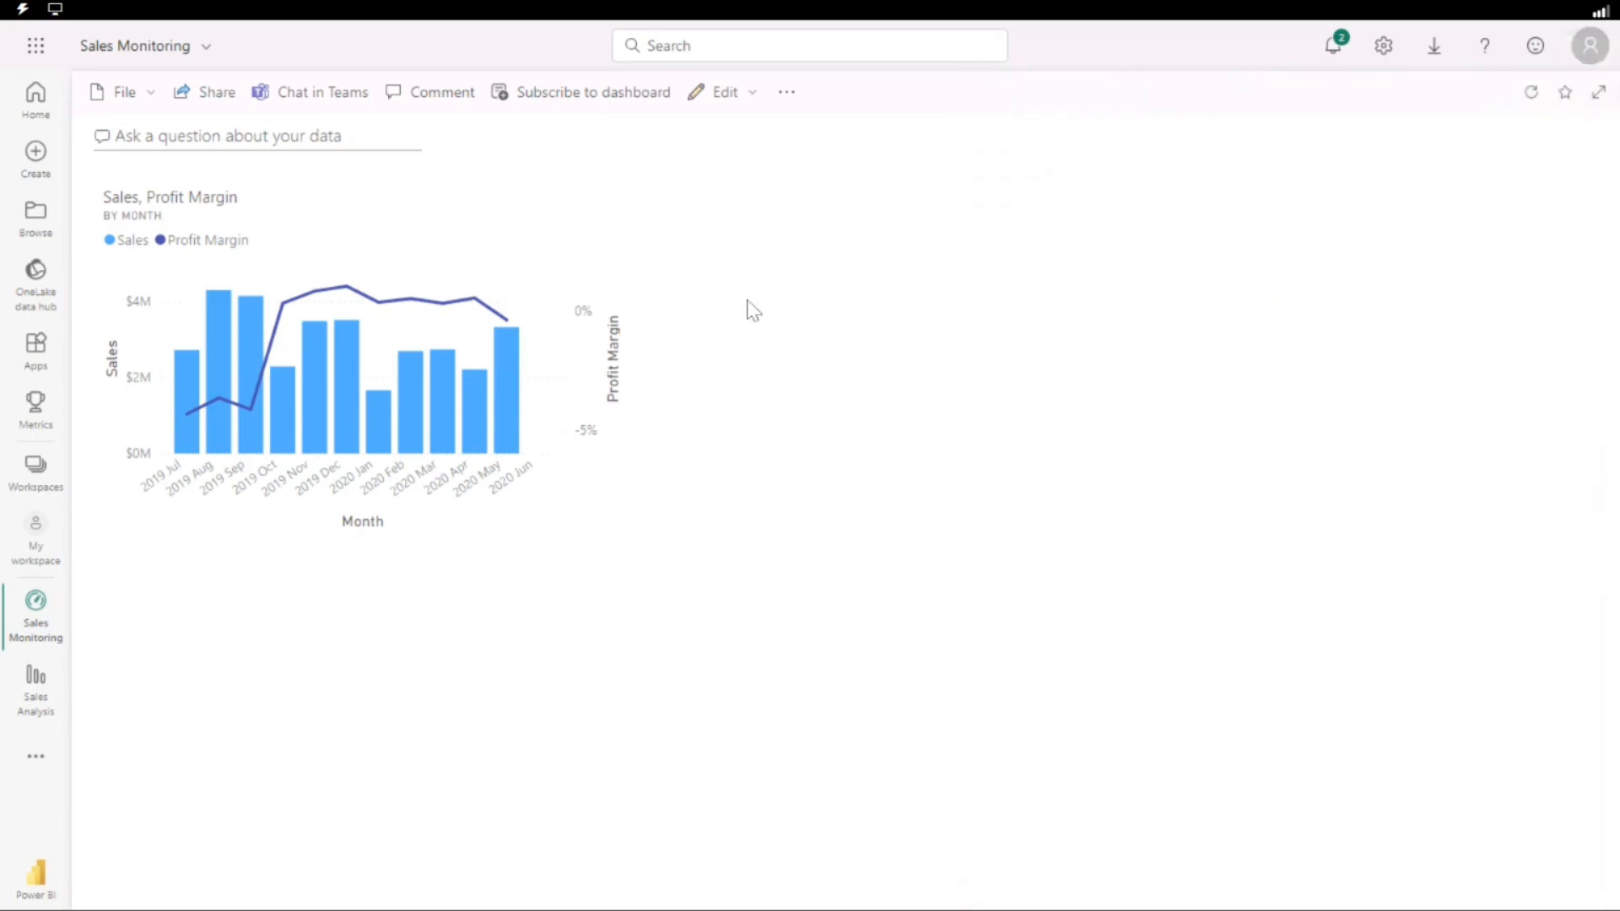
{"action": "left_click", "coordinate": [243, 138]}
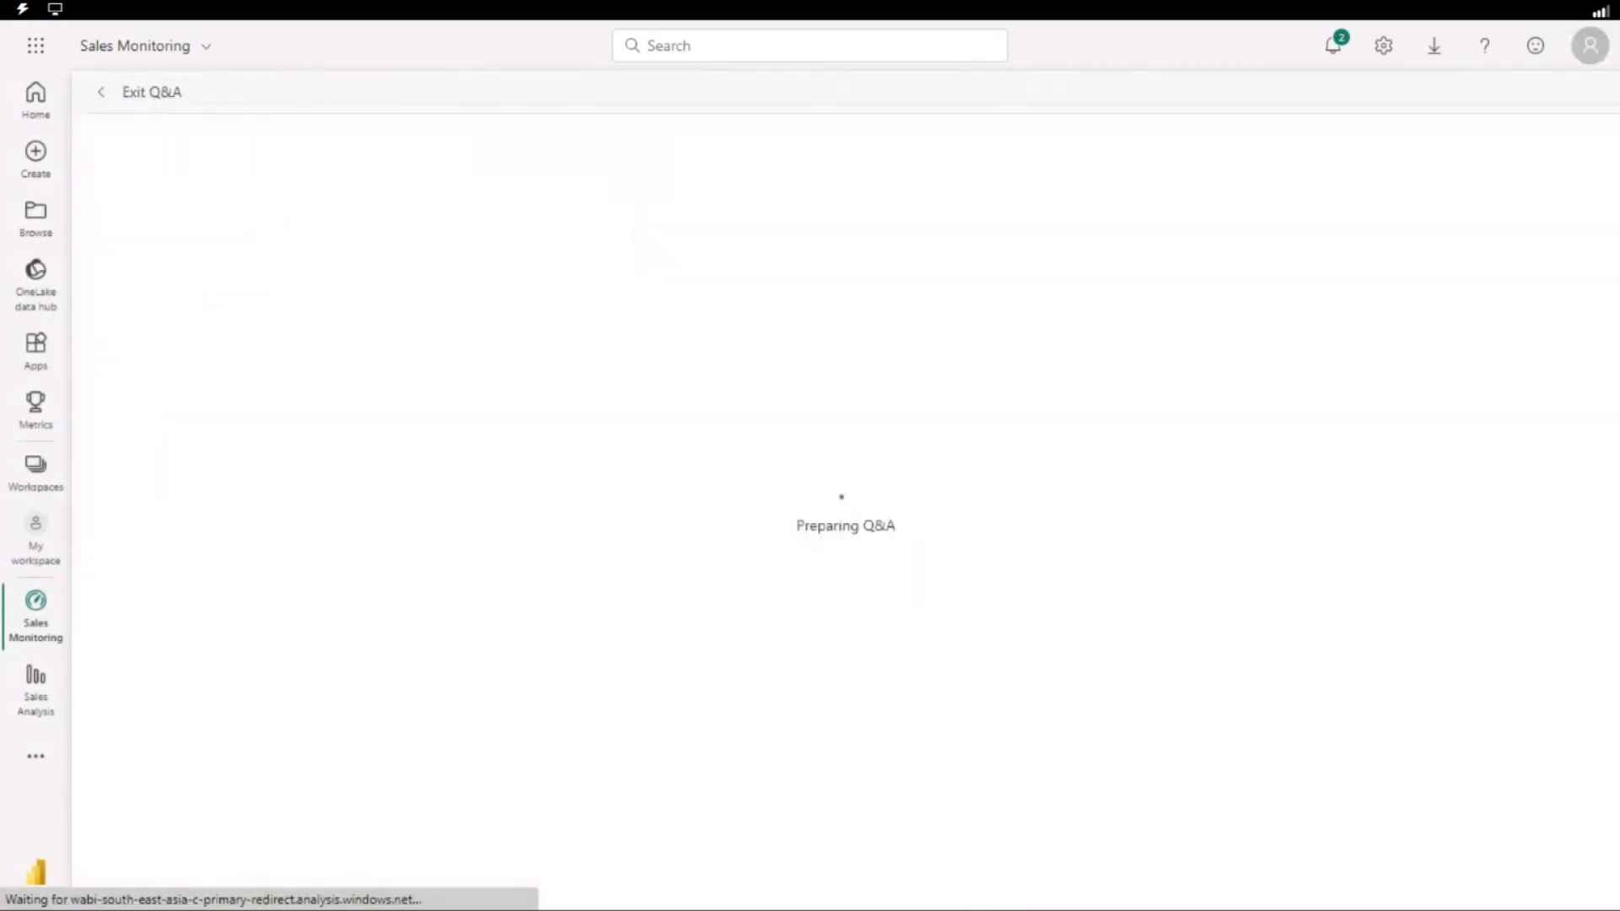
{"action": "left_click", "coordinate": [104, 94]}
Add a text box tile titled "Sales Monitoring" to the dashboard.
{"action": "left_click", "coordinate": [748, 93]}
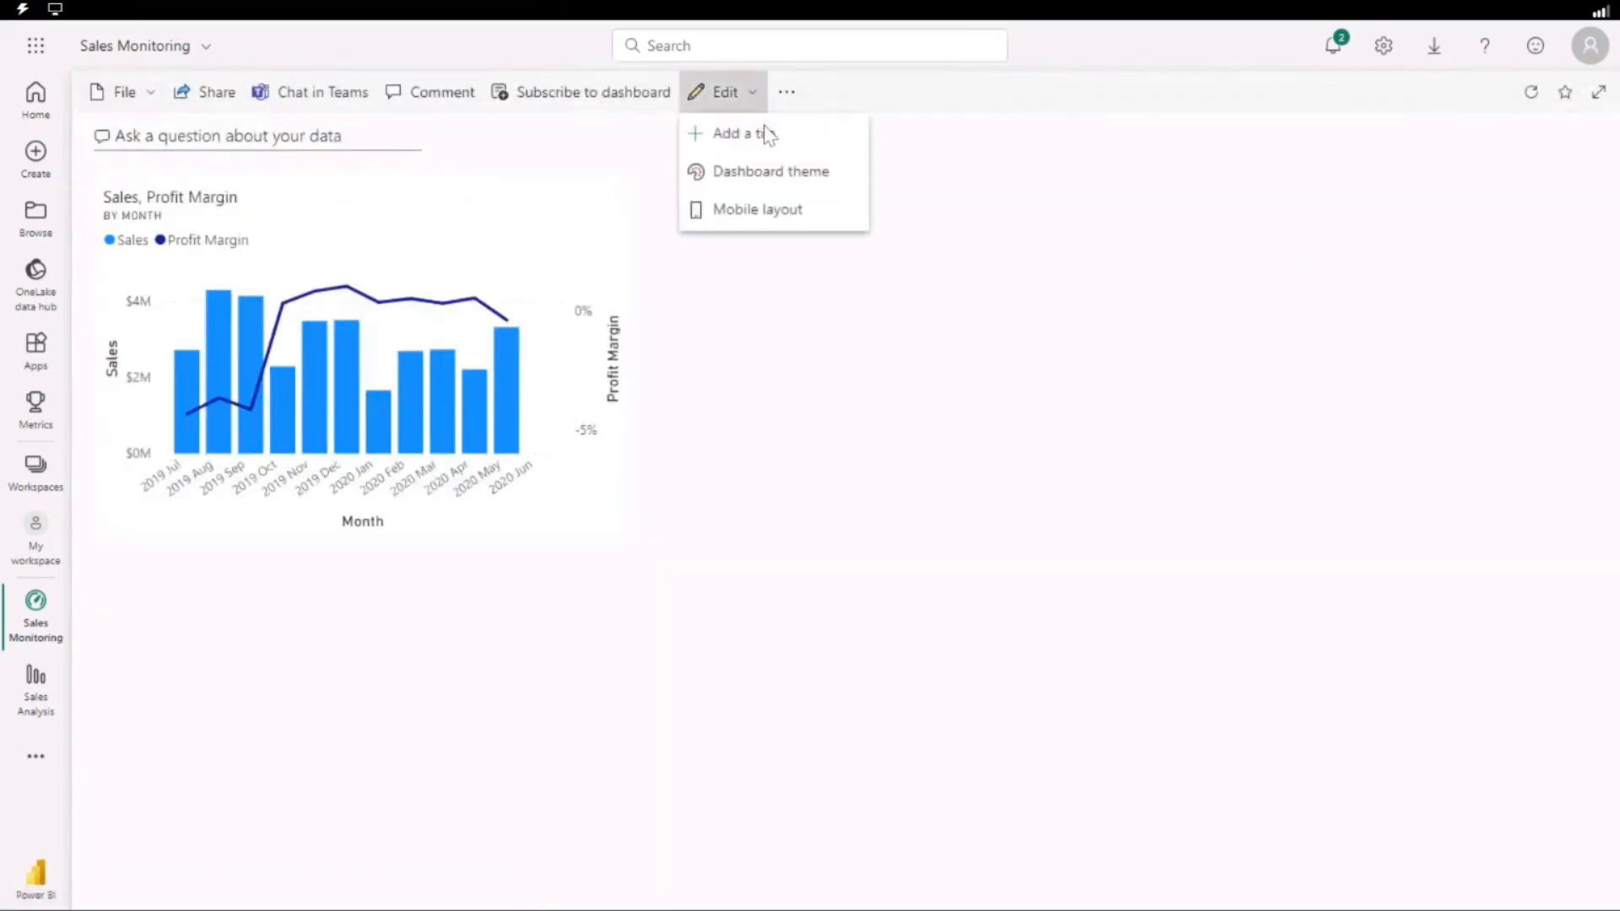
{"action": "left_click", "coordinate": [767, 135]}
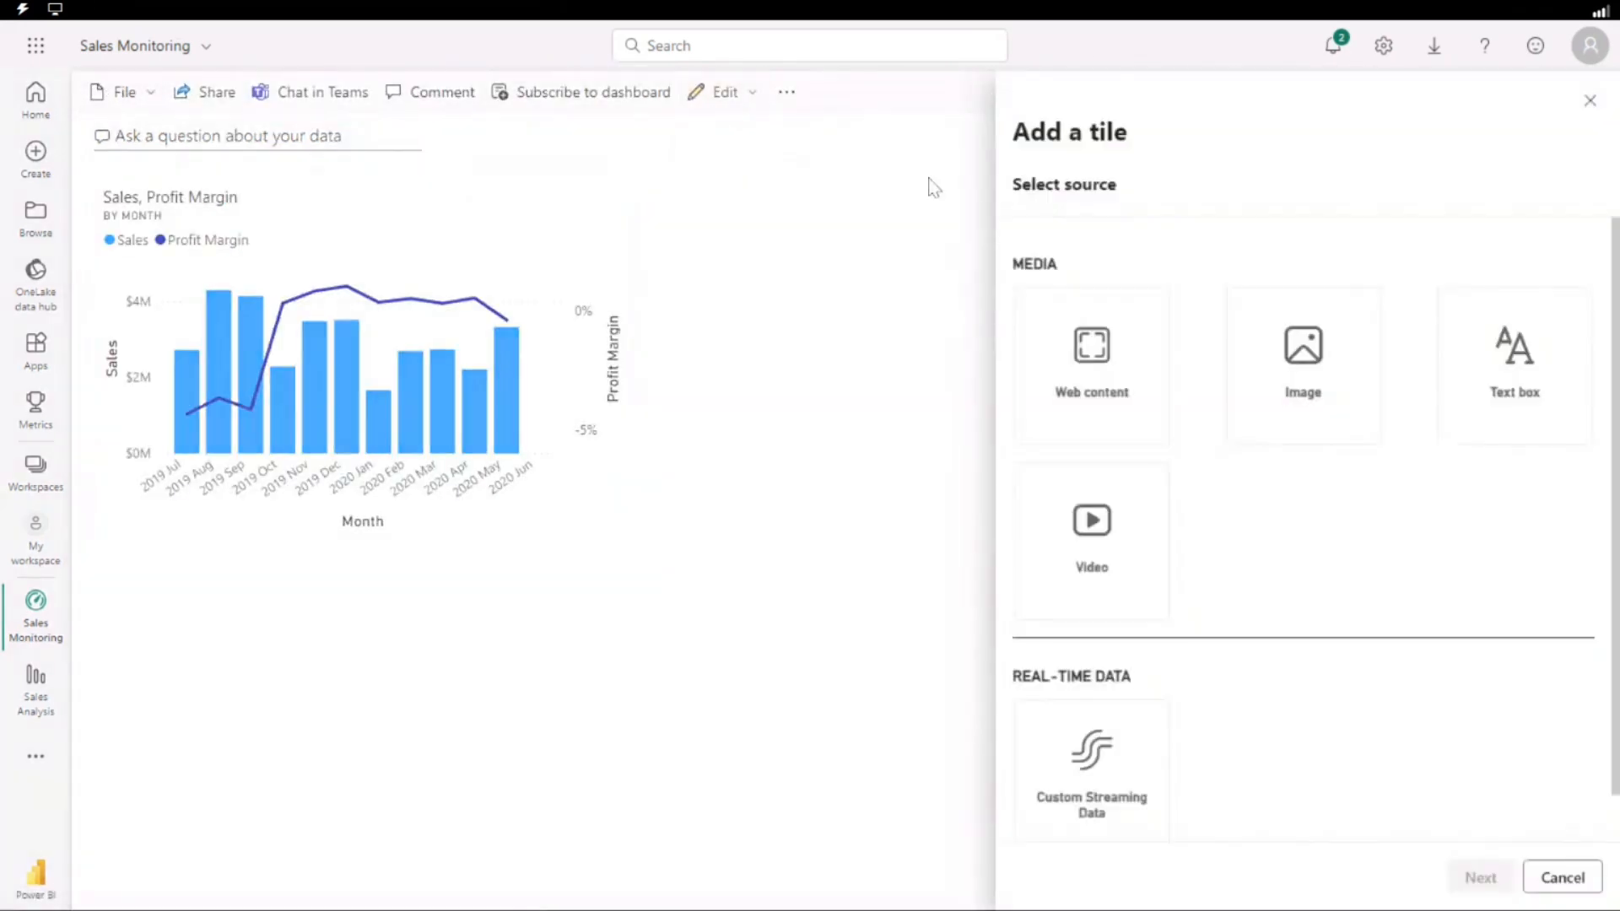
{"action": "left_click", "coordinate": [1541, 365]}
{"action": "left_click", "coordinate": [1481, 878]}
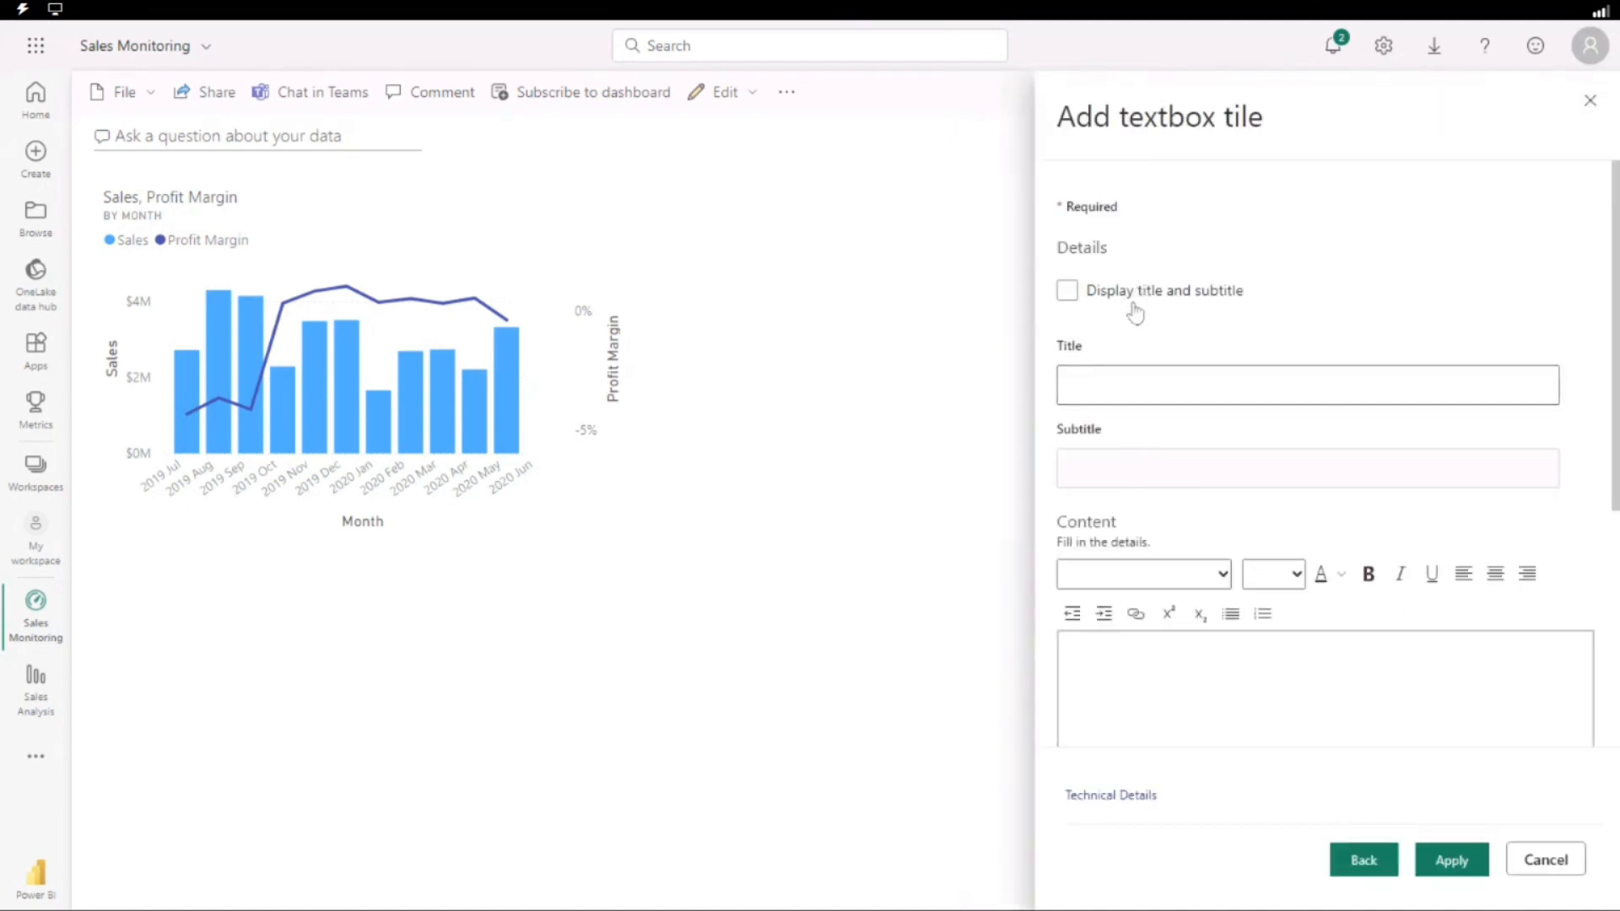
{"action": "left_click", "coordinate": [1144, 382]}
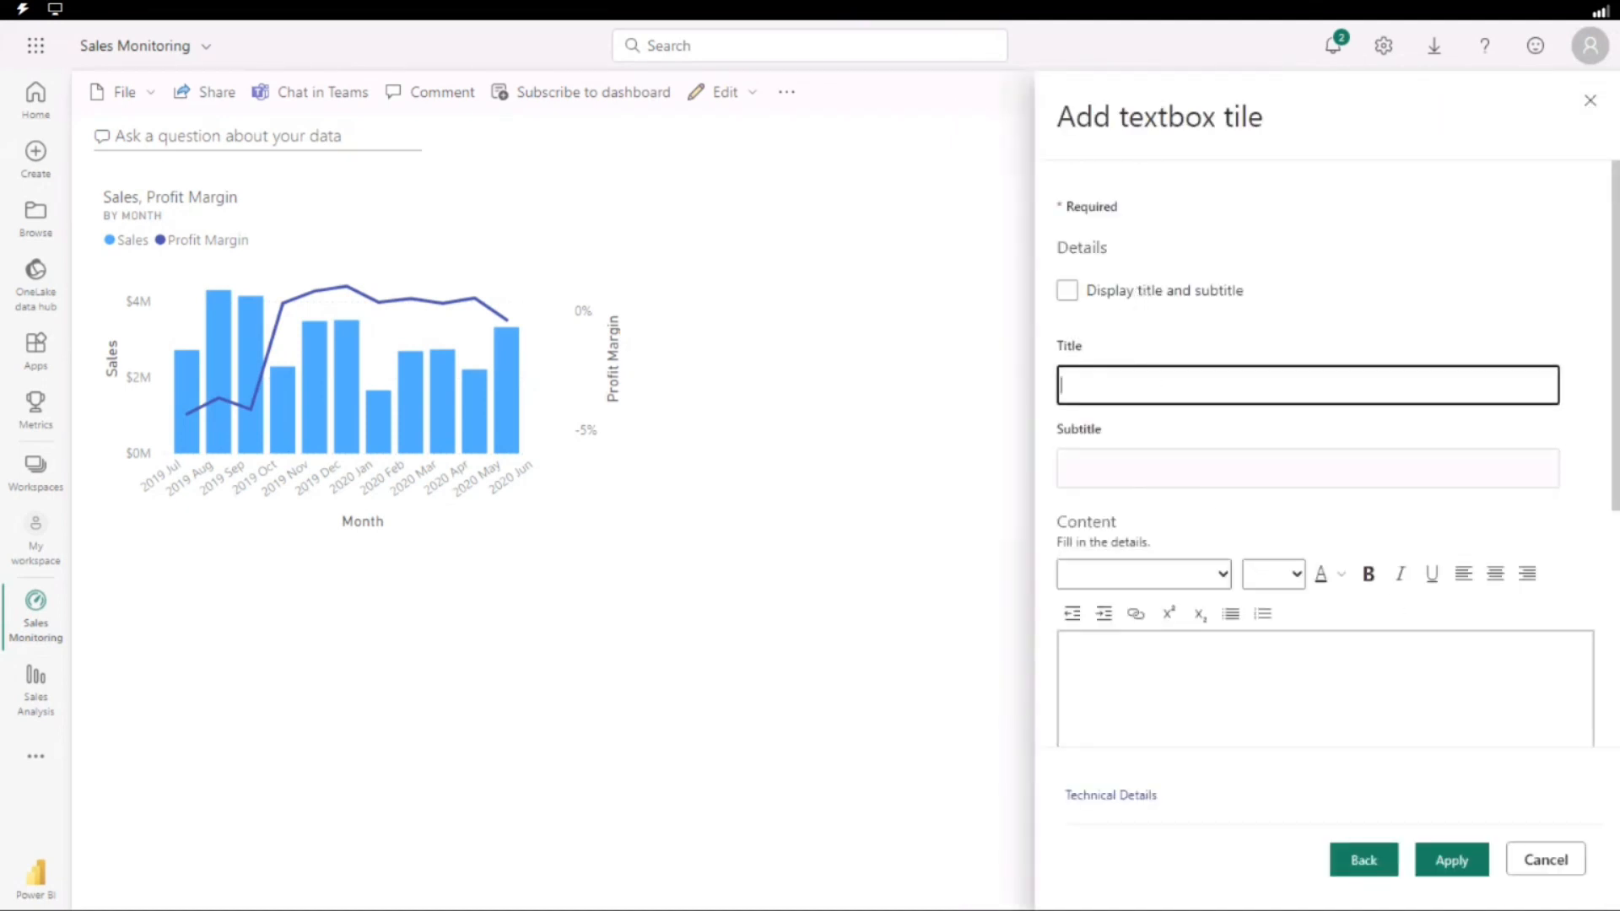
{"action": "type", "text": "Sales Mon"}
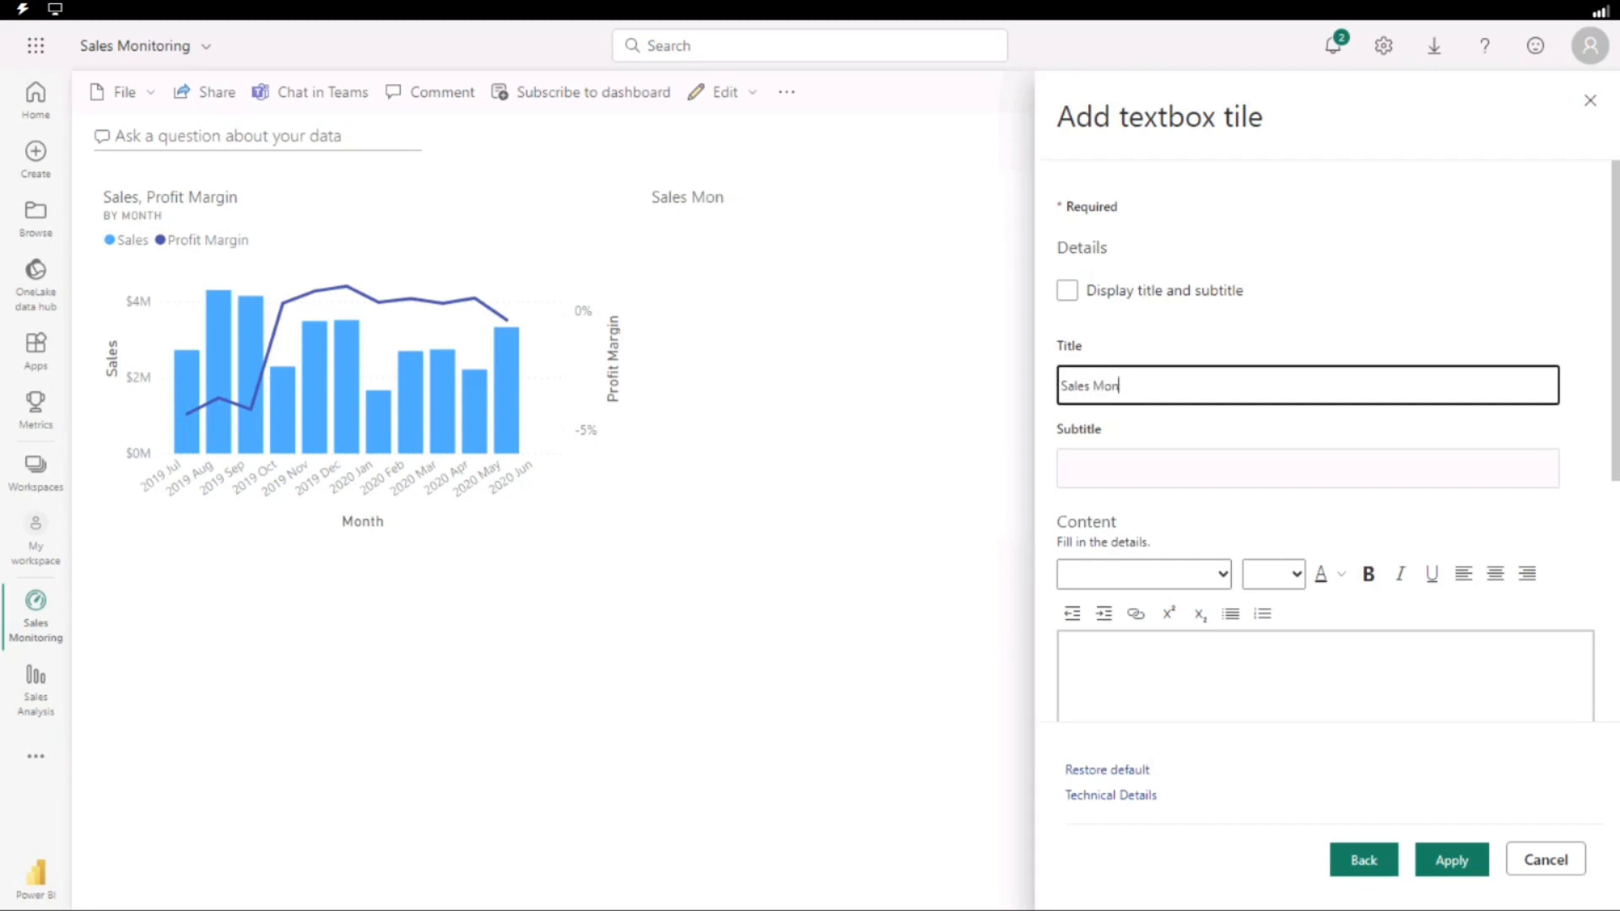
{"action": "type", "text": "ttoring"}
{"action": "left_click", "coordinate": [1368, 574]}
{"action": "scroll", "coordinate": [1141, 437], "scroll_direction": "down", "scroll_amount": 5}
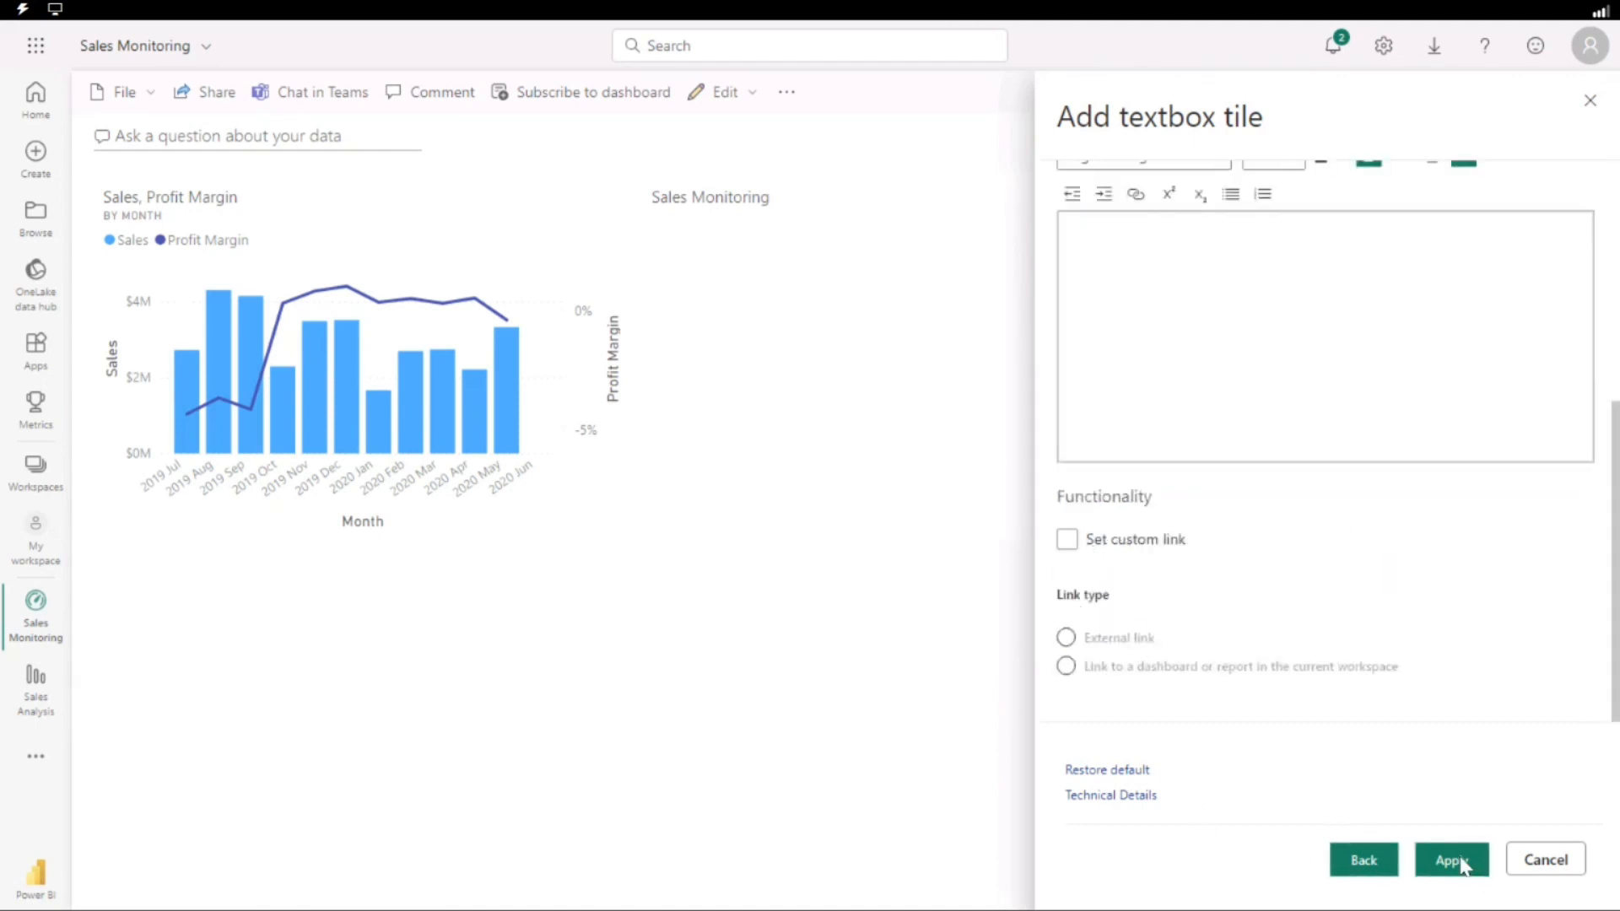
{"action": "scroll", "coordinate": [1293, 401], "scroll_direction": "up", "scroll_amount": 5}
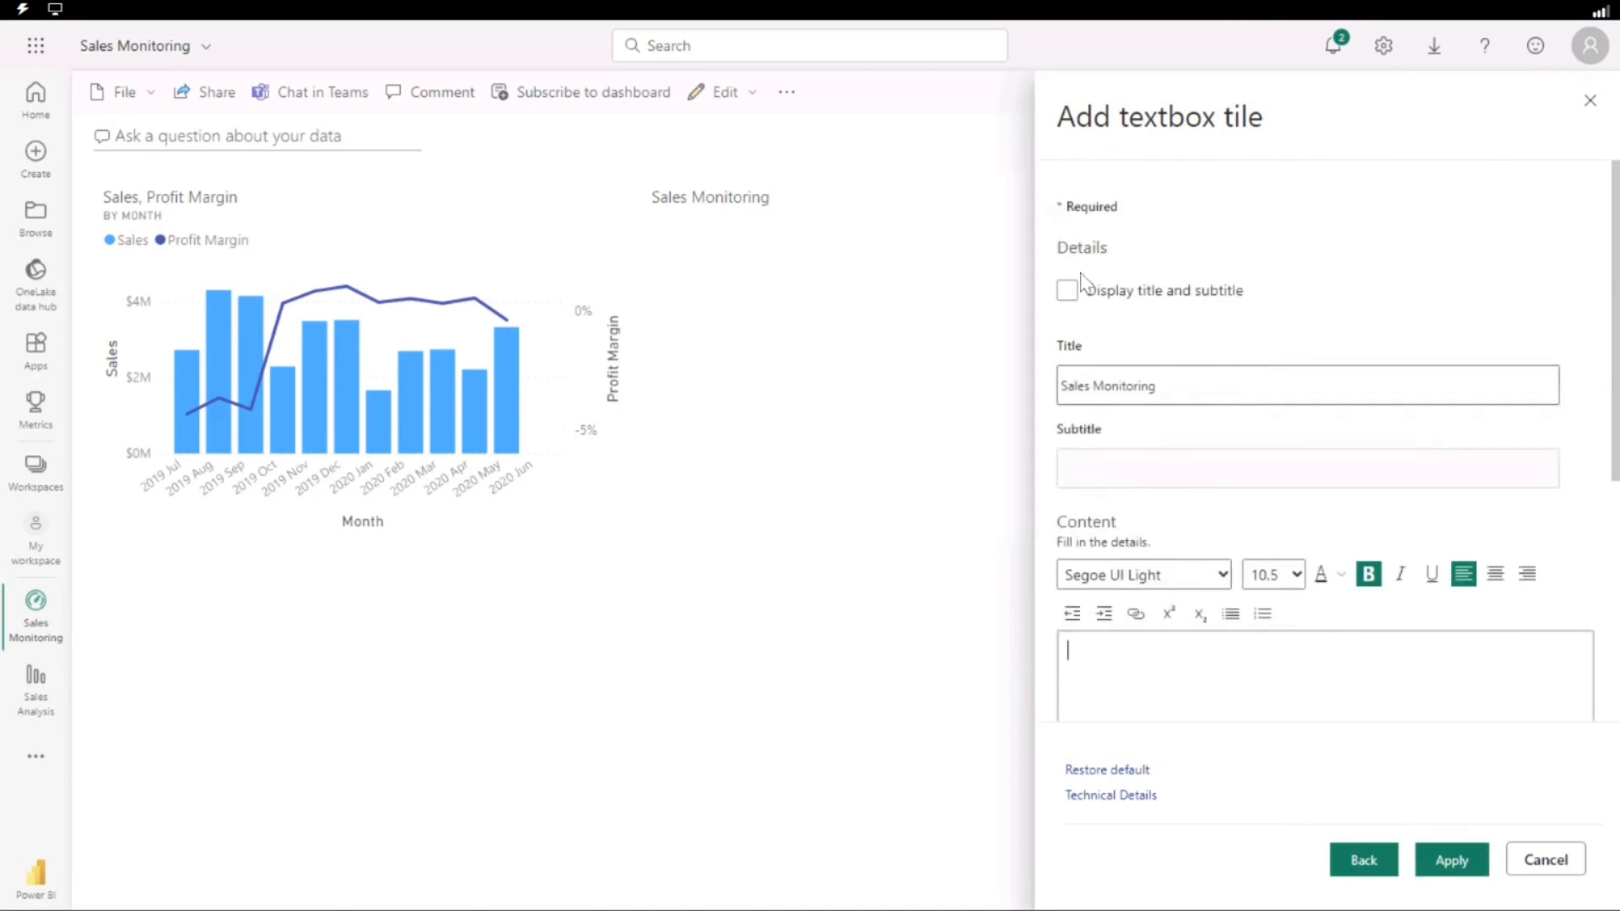
{"action": "left_click", "coordinate": [1451, 863]}
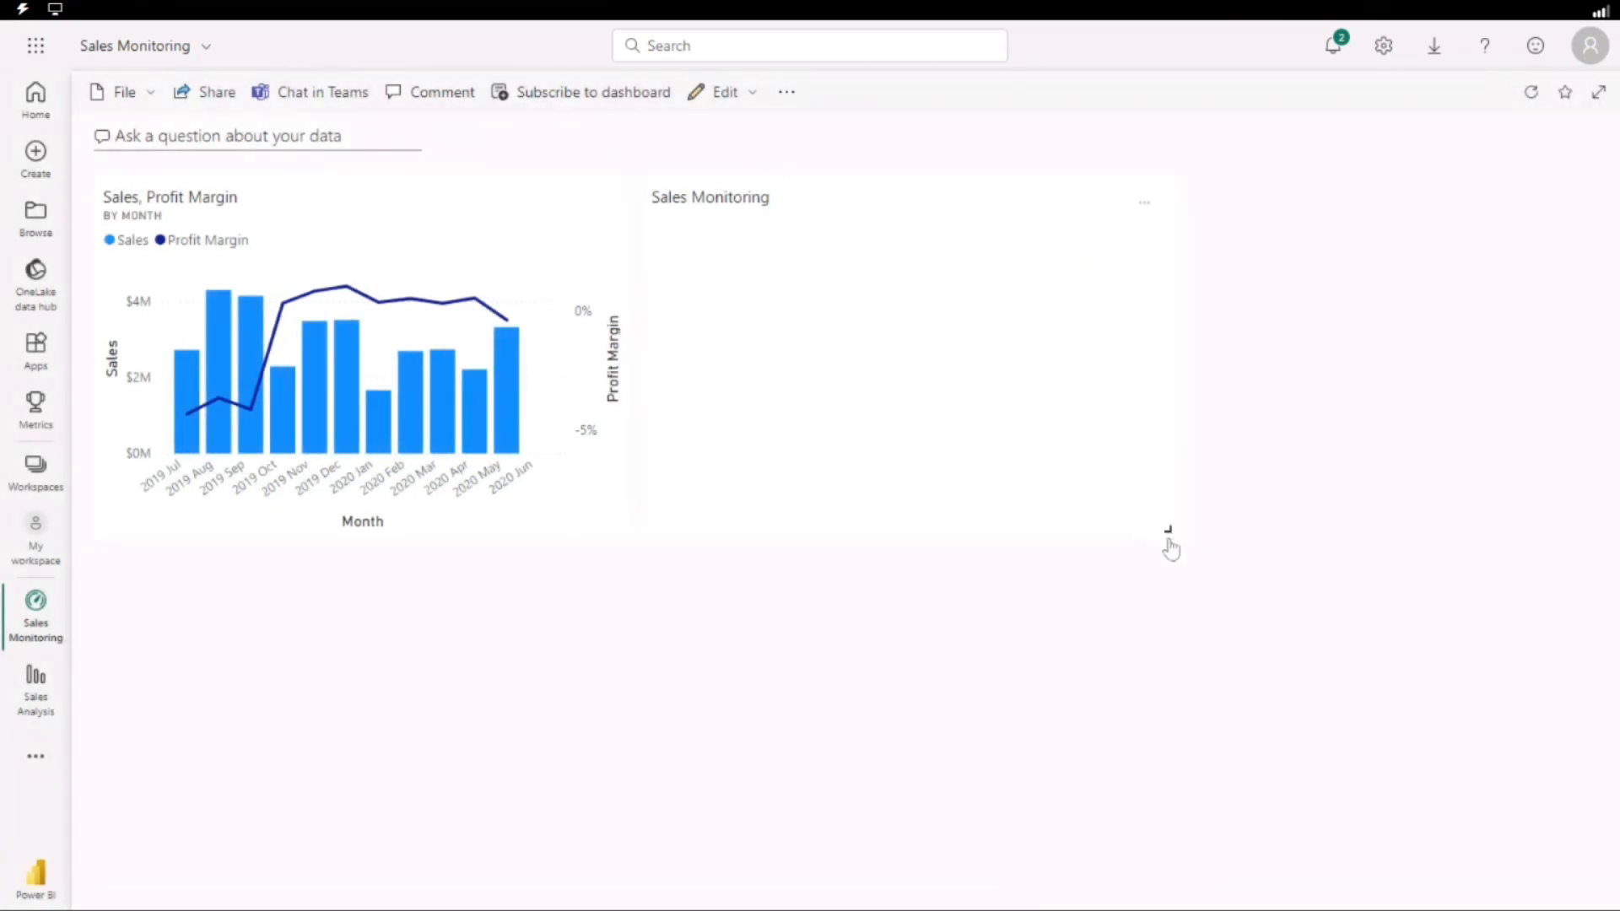
Shrink the Sales Monitoring text box tile and set its content to "This Dashboard is about Sales Data".
{"action": "left_click_drag", "start_coordinate": [1168, 540], "coordinate": [860, 249]}
{"action": "left_click", "coordinate": [870, 203]}
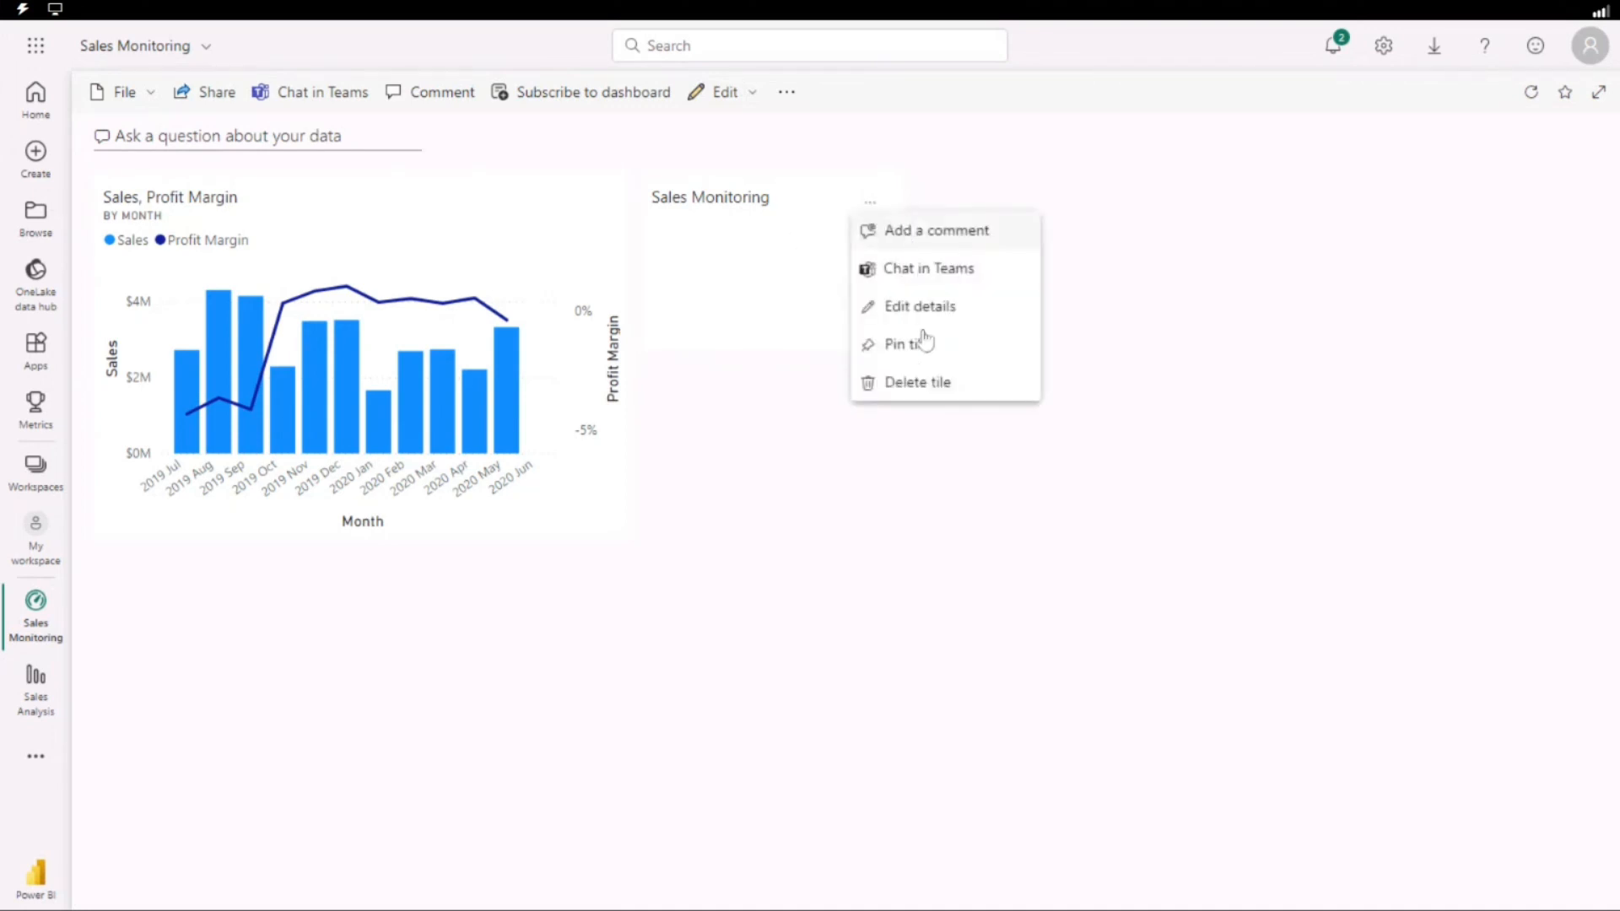
{"action": "left_click", "coordinate": [916, 308]}
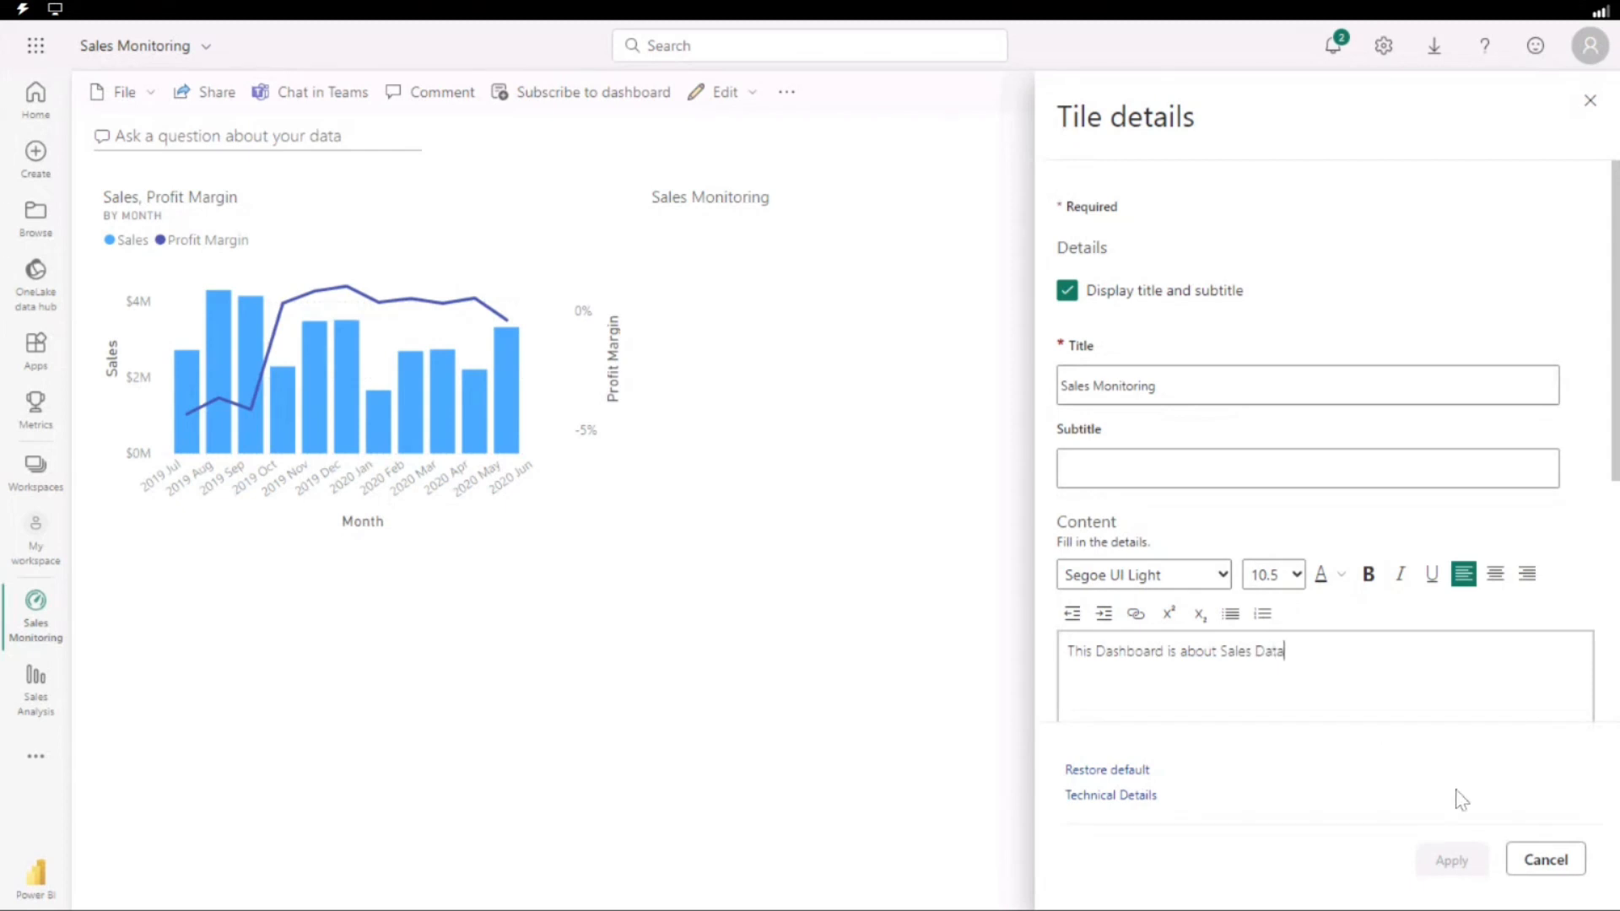
{"action": "left_click", "coordinate": [1208, 470]}
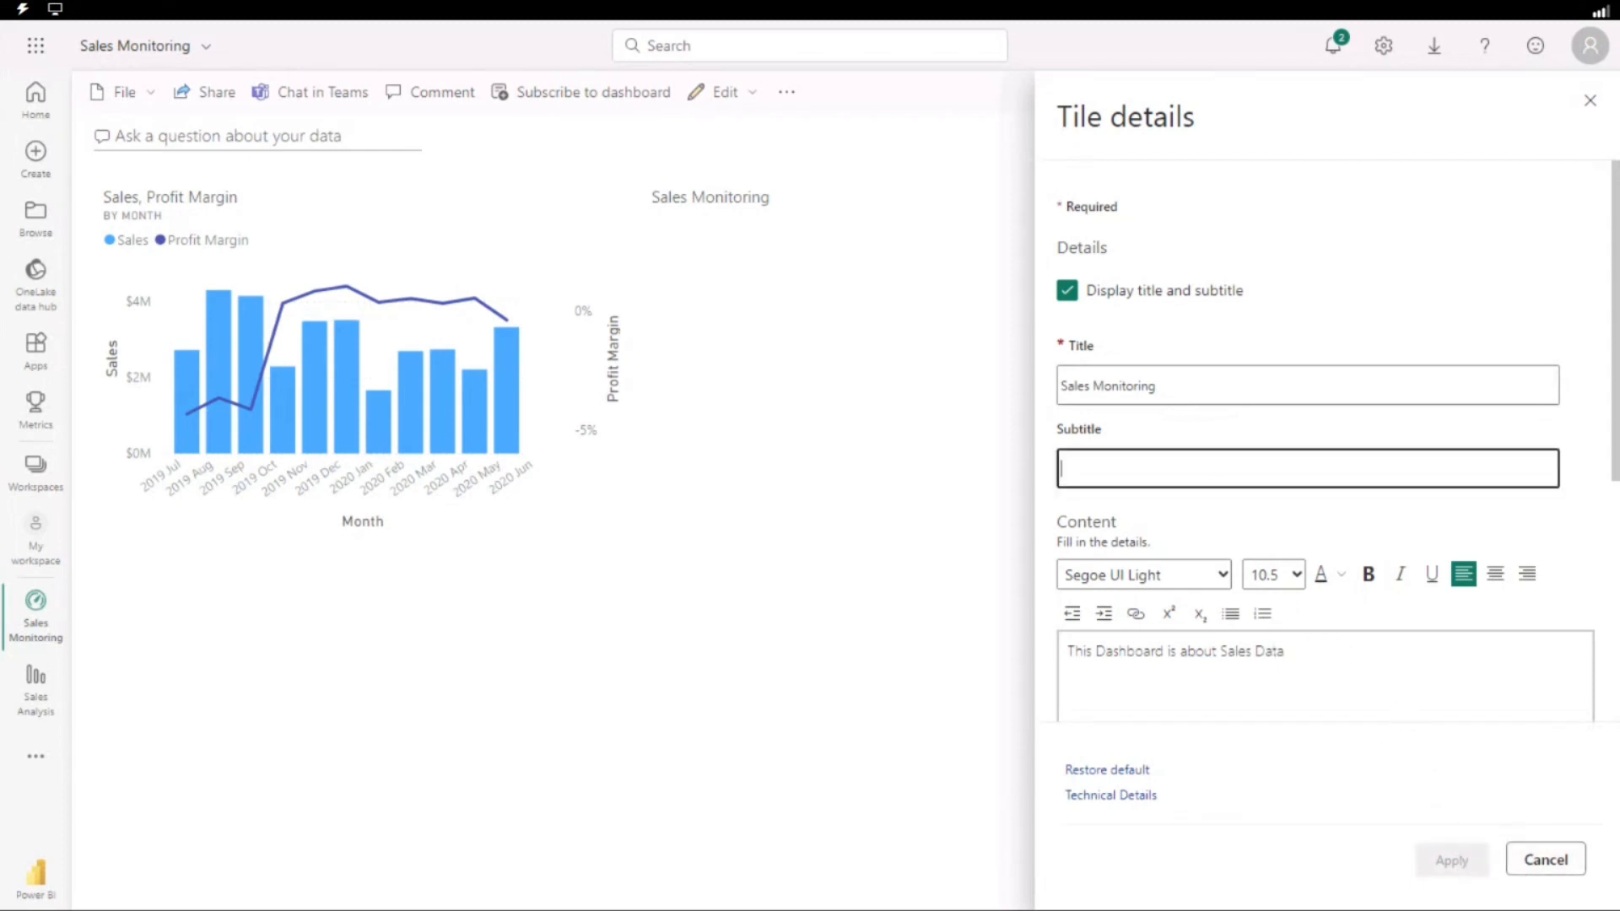
{"action": "left_click", "coordinate": [1451, 861]}
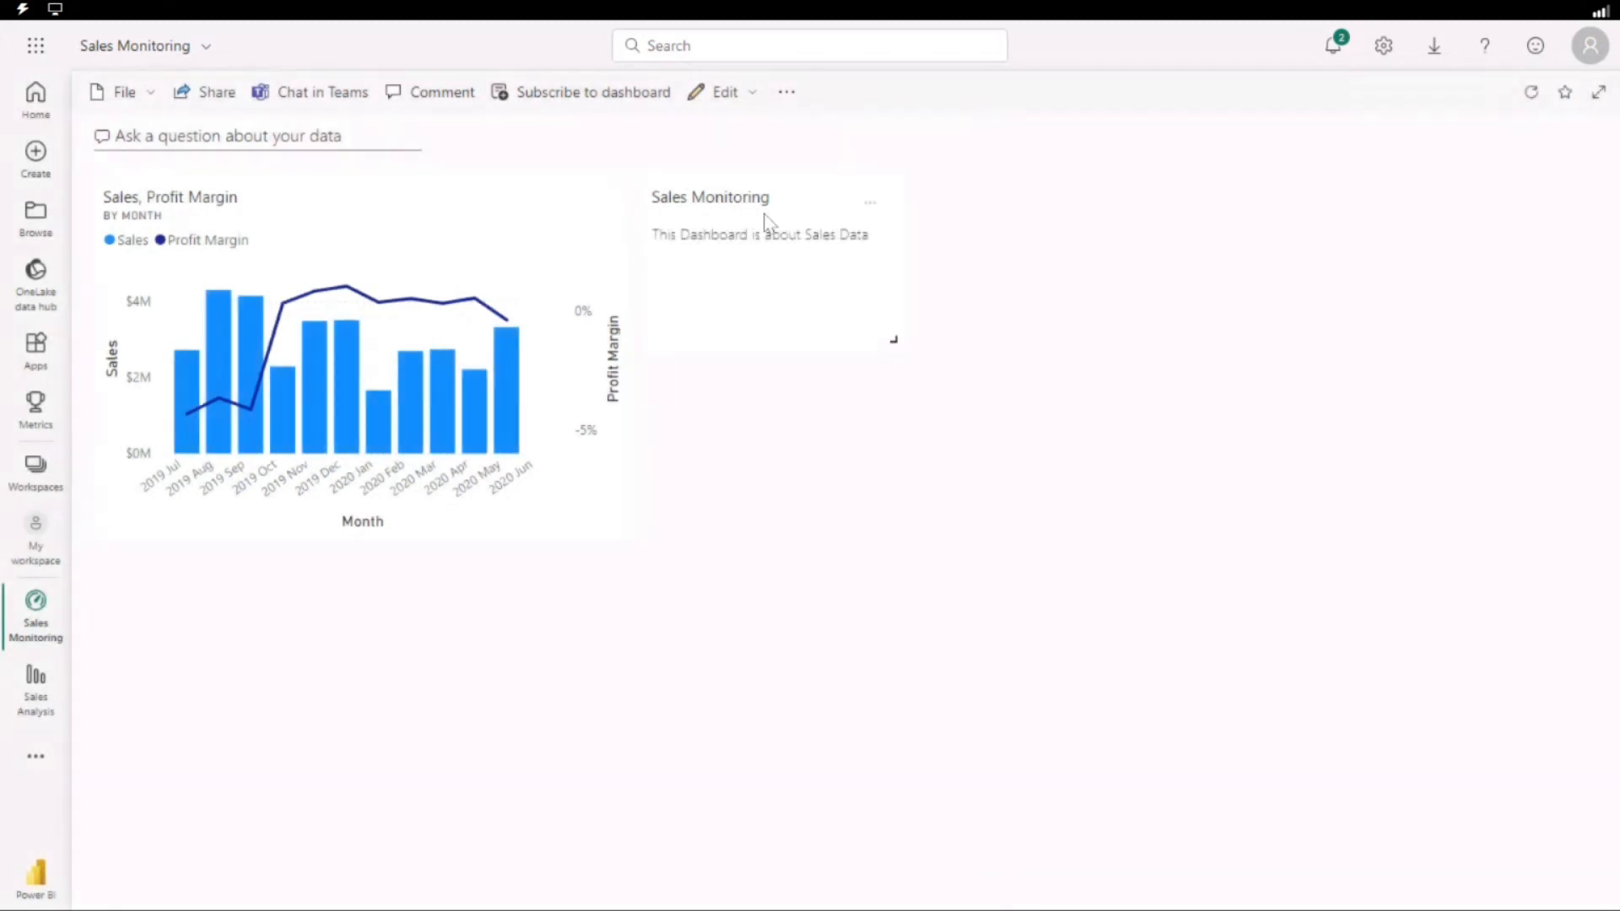
Move the Sales Monitoring text box tile above the chart tile and widen it to about the chart's width.
{"action": "left_click_drag", "start_coordinate": [764, 221], "coordinate": [185, 206]}
{"action": "left_click_drag", "start_coordinate": [323, 313], "coordinate": [194, 203]}
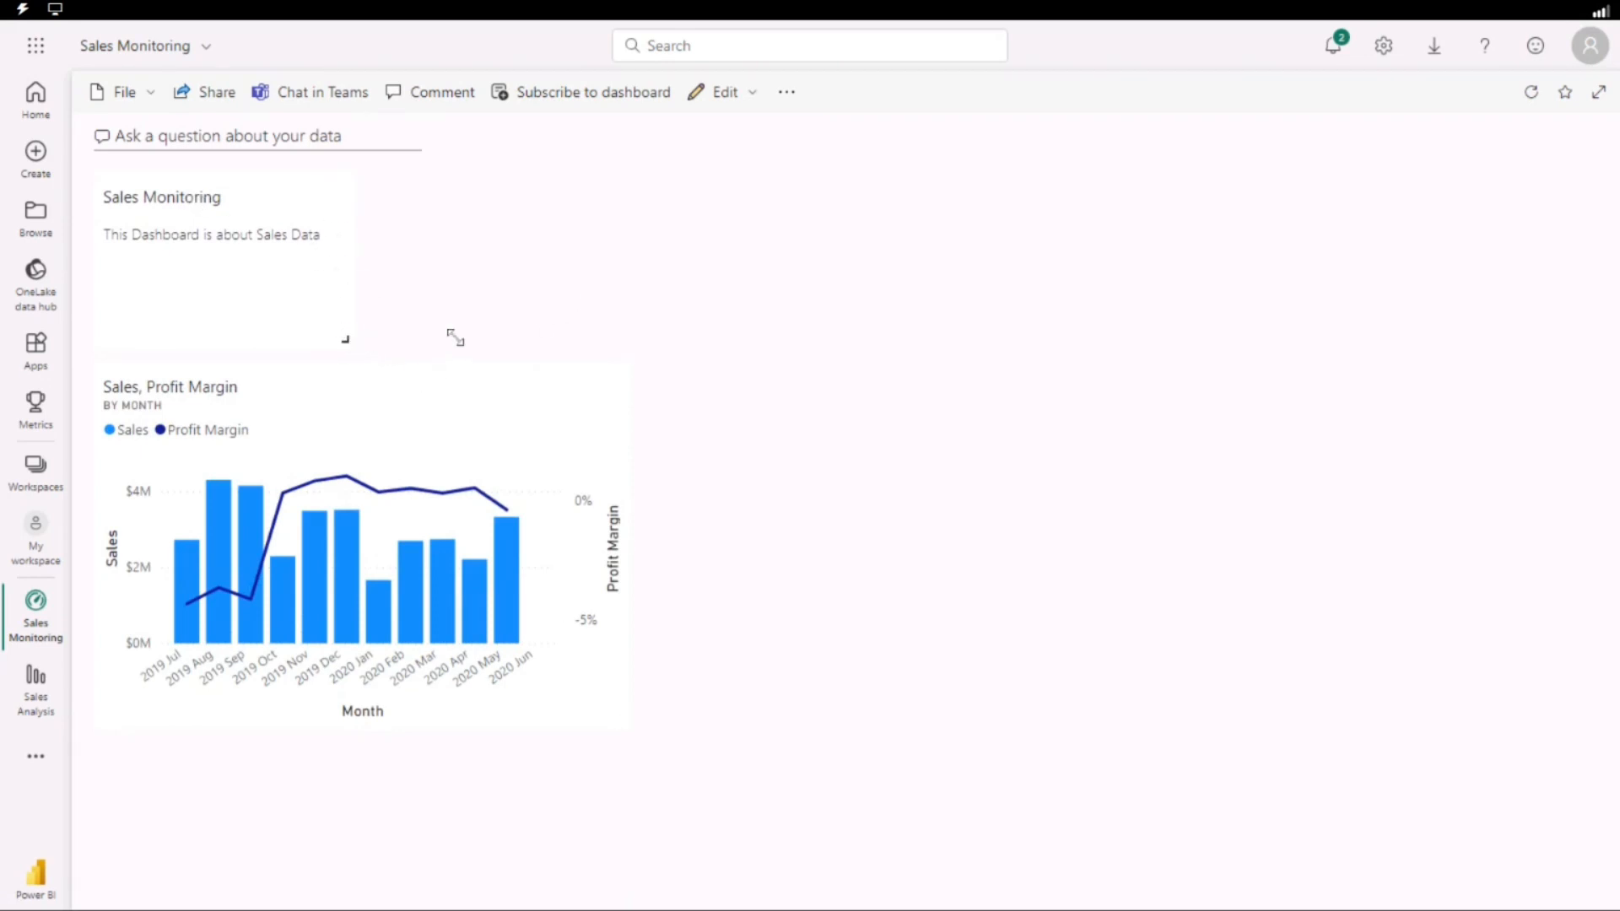
{"action": "left_click_drag", "start_coordinate": [456, 338], "coordinate": [639, 346]}
Open the source report from the Sales, Profit Margin chart tile.
{"action": "left_click", "coordinate": [287, 388]}
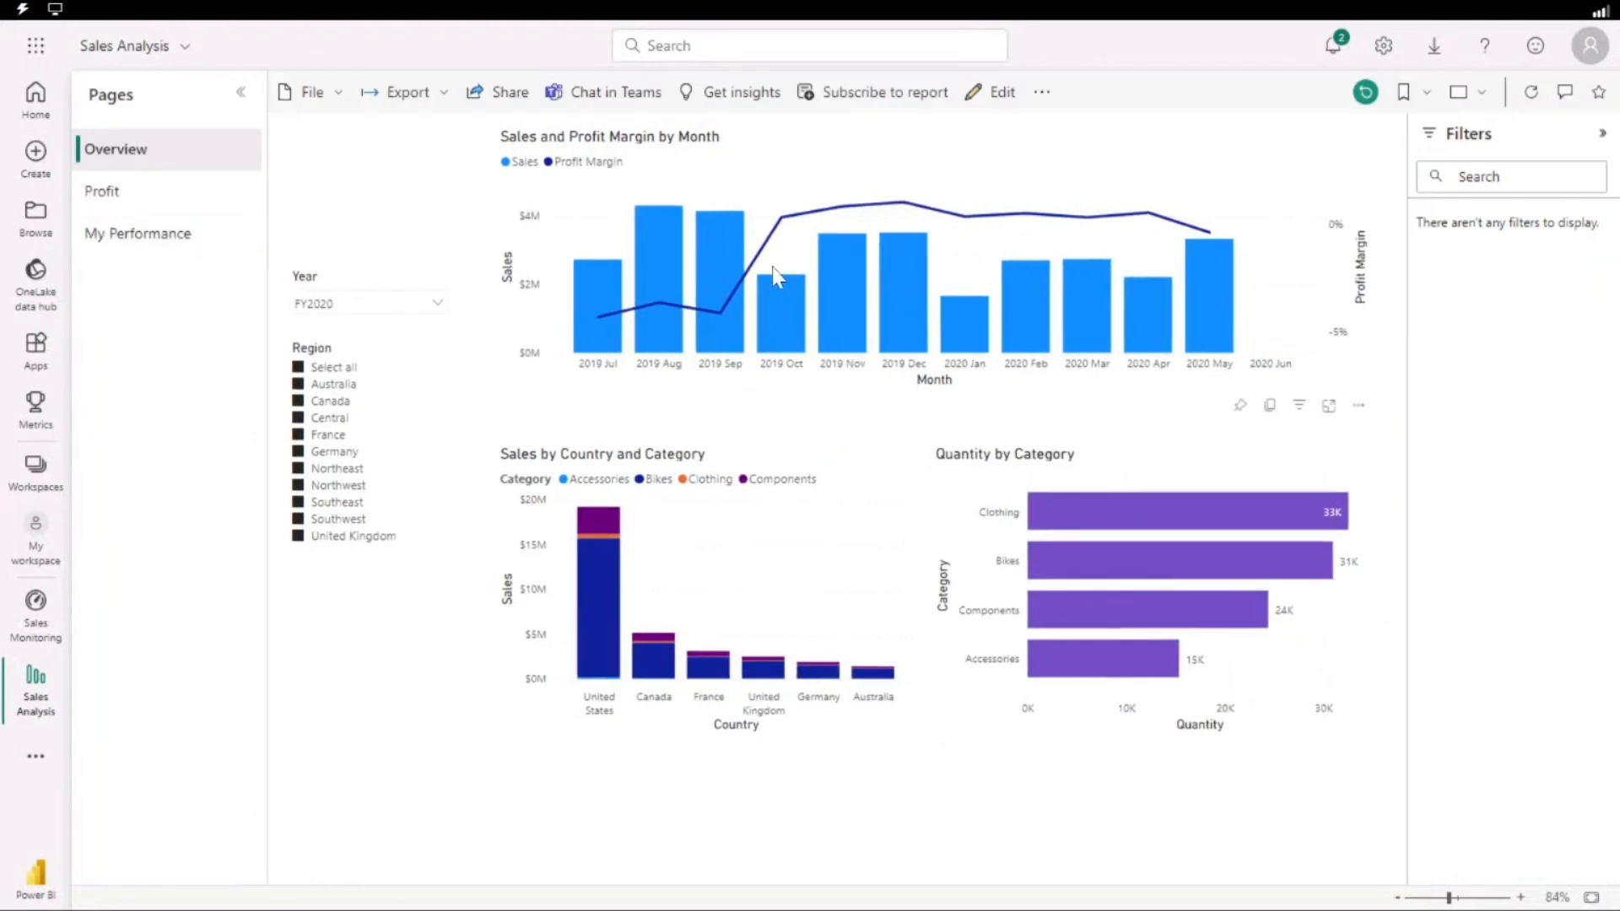
Reopen the source report from the dashboard's Sales, Profit Margin tile and return to the Sales Monitoring dashboard.
{"action": "left_click", "coordinate": [36, 606]}
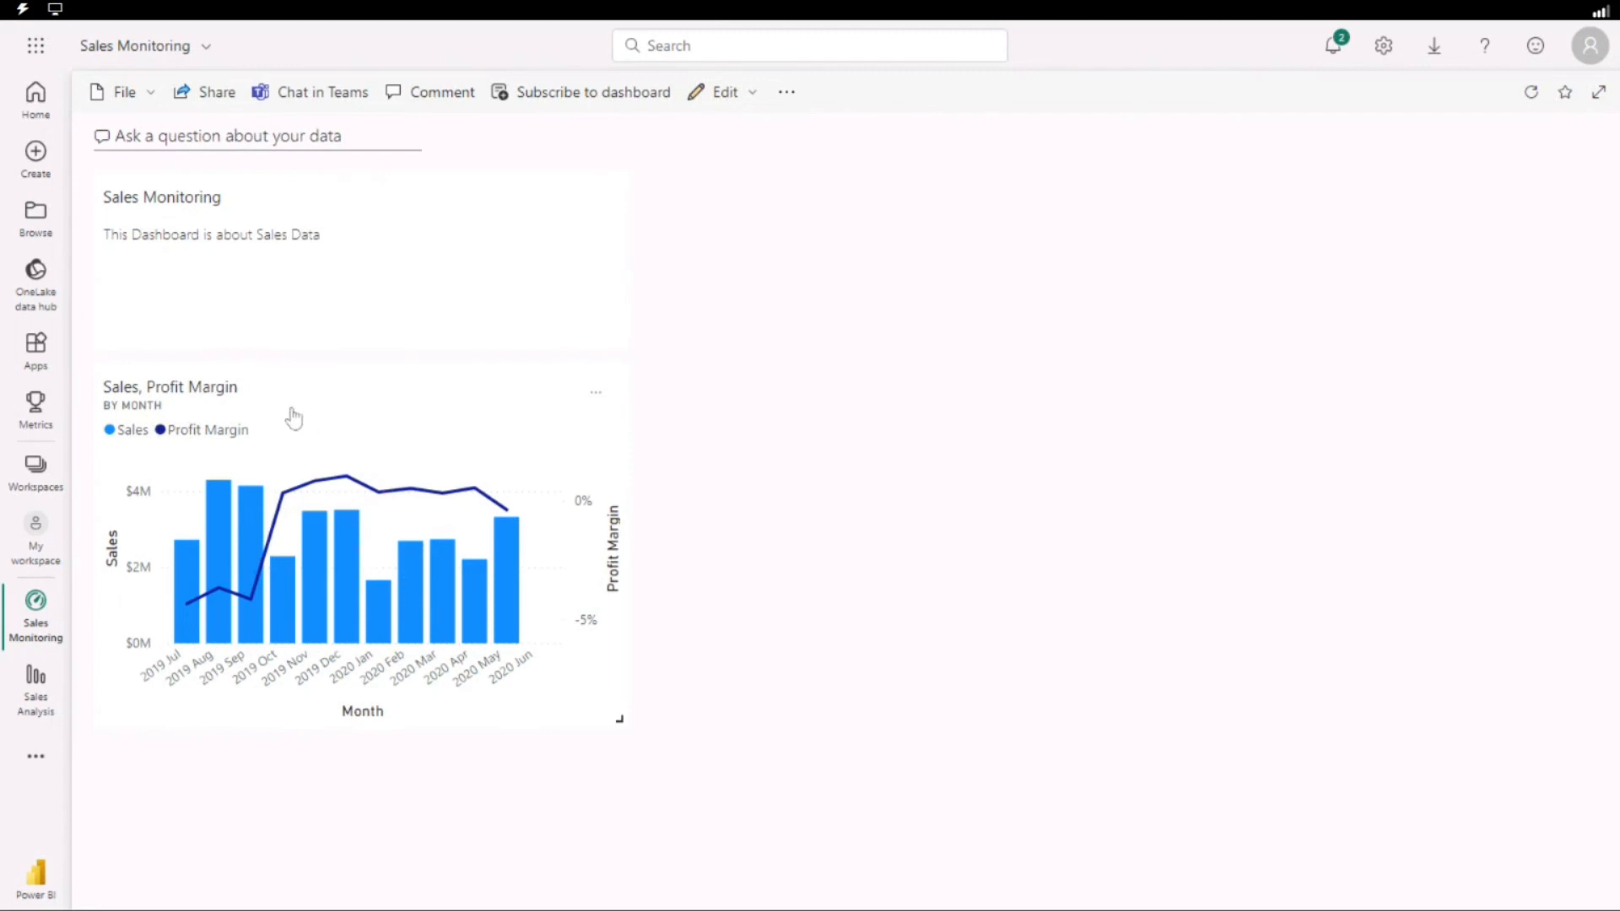
{"action": "left_click", "coordinate": [404, 418]}
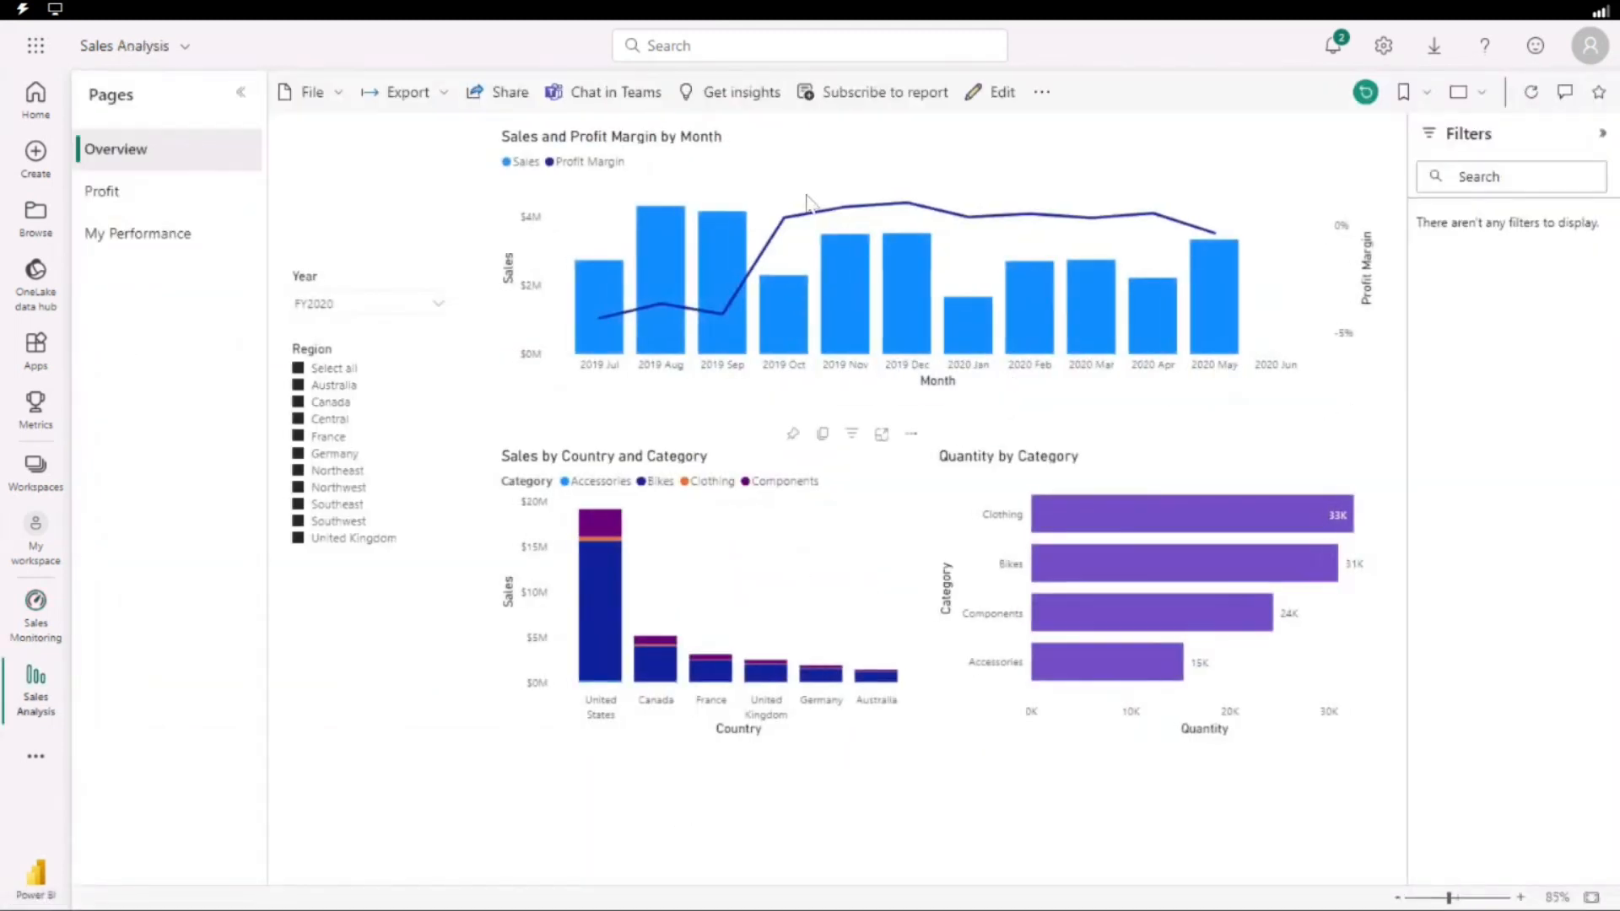
{"action": "left_click", "coordinate": [31, 616]}
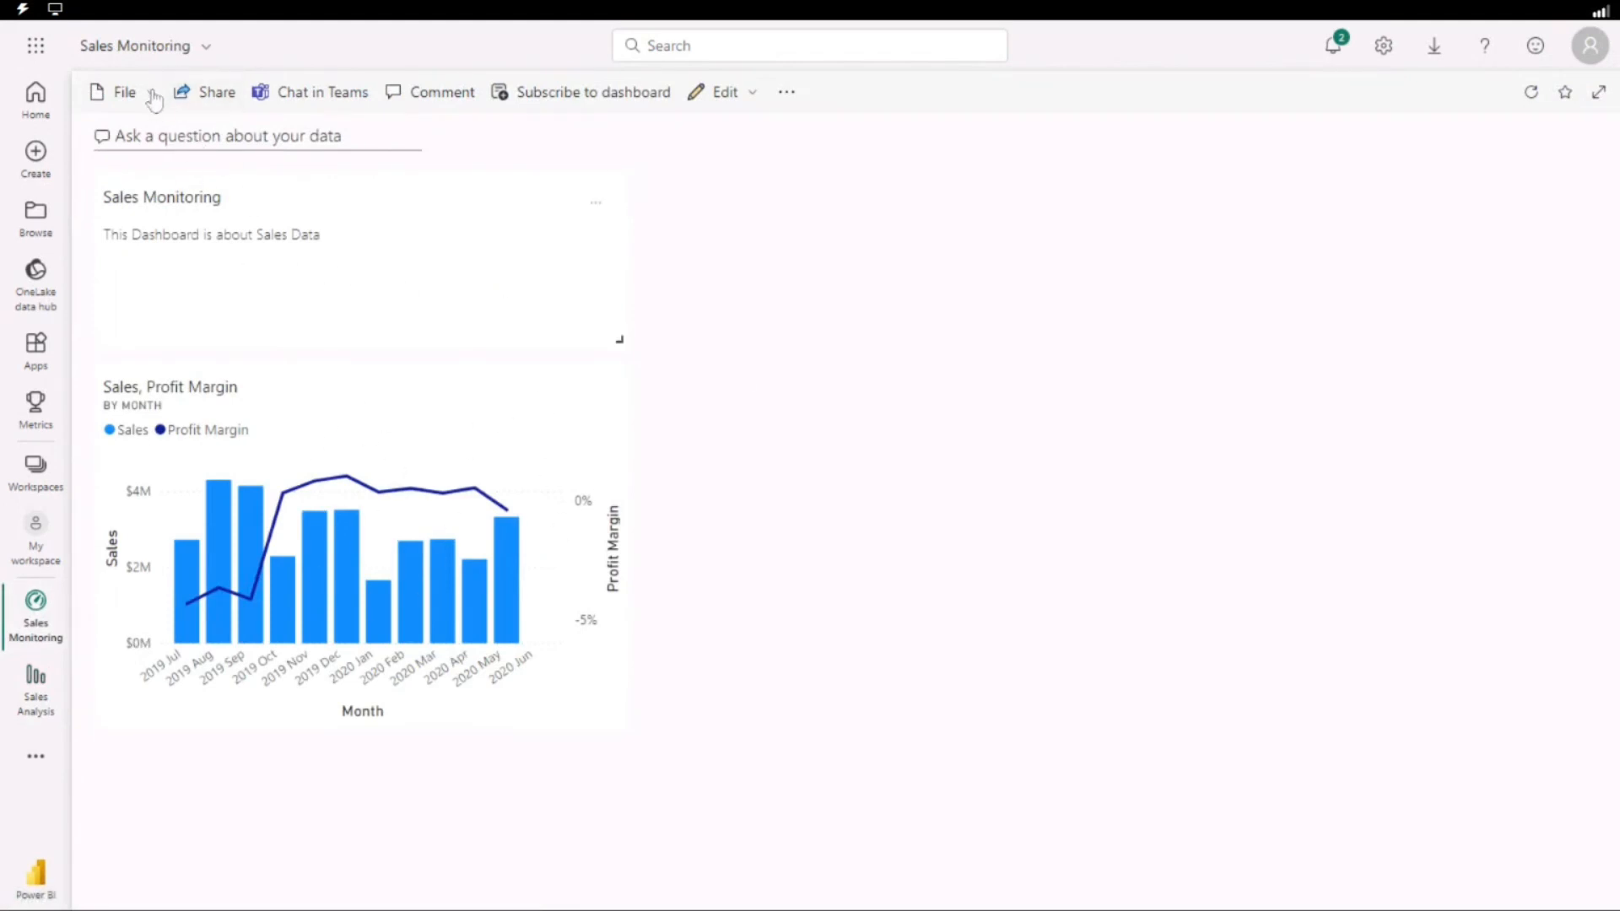
Ask the dashboard's Q&A for "Sales YTD".
{"action": "left_click", "coordinate": [228, 136]}
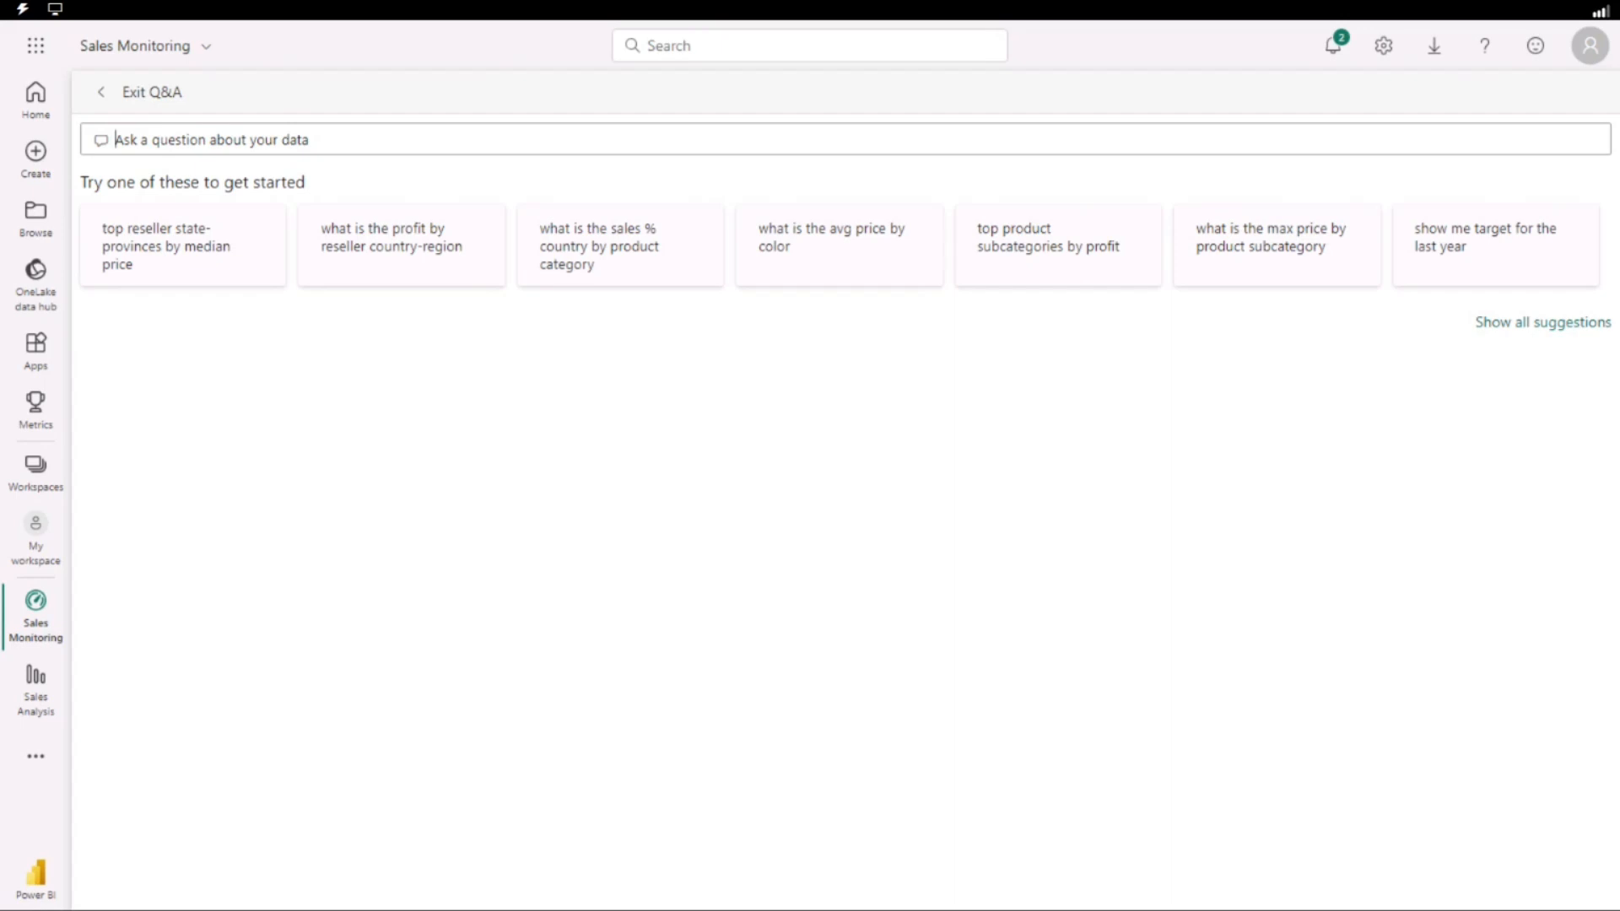
{"action": "type", "text": "Sa"}
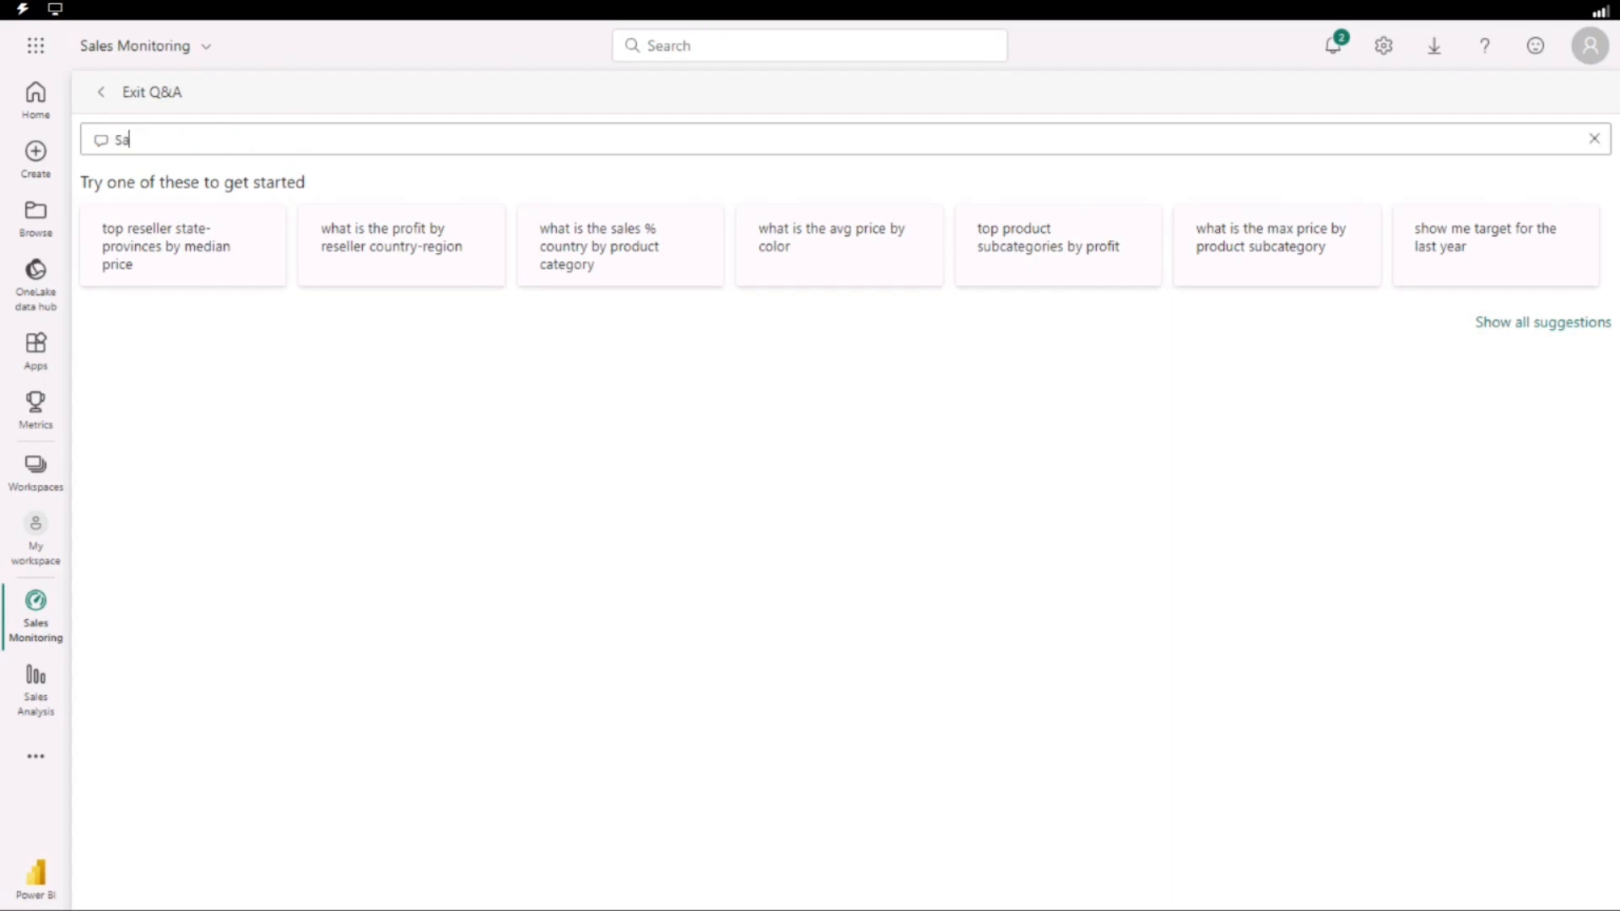
{"action": "type", "text": "le"}
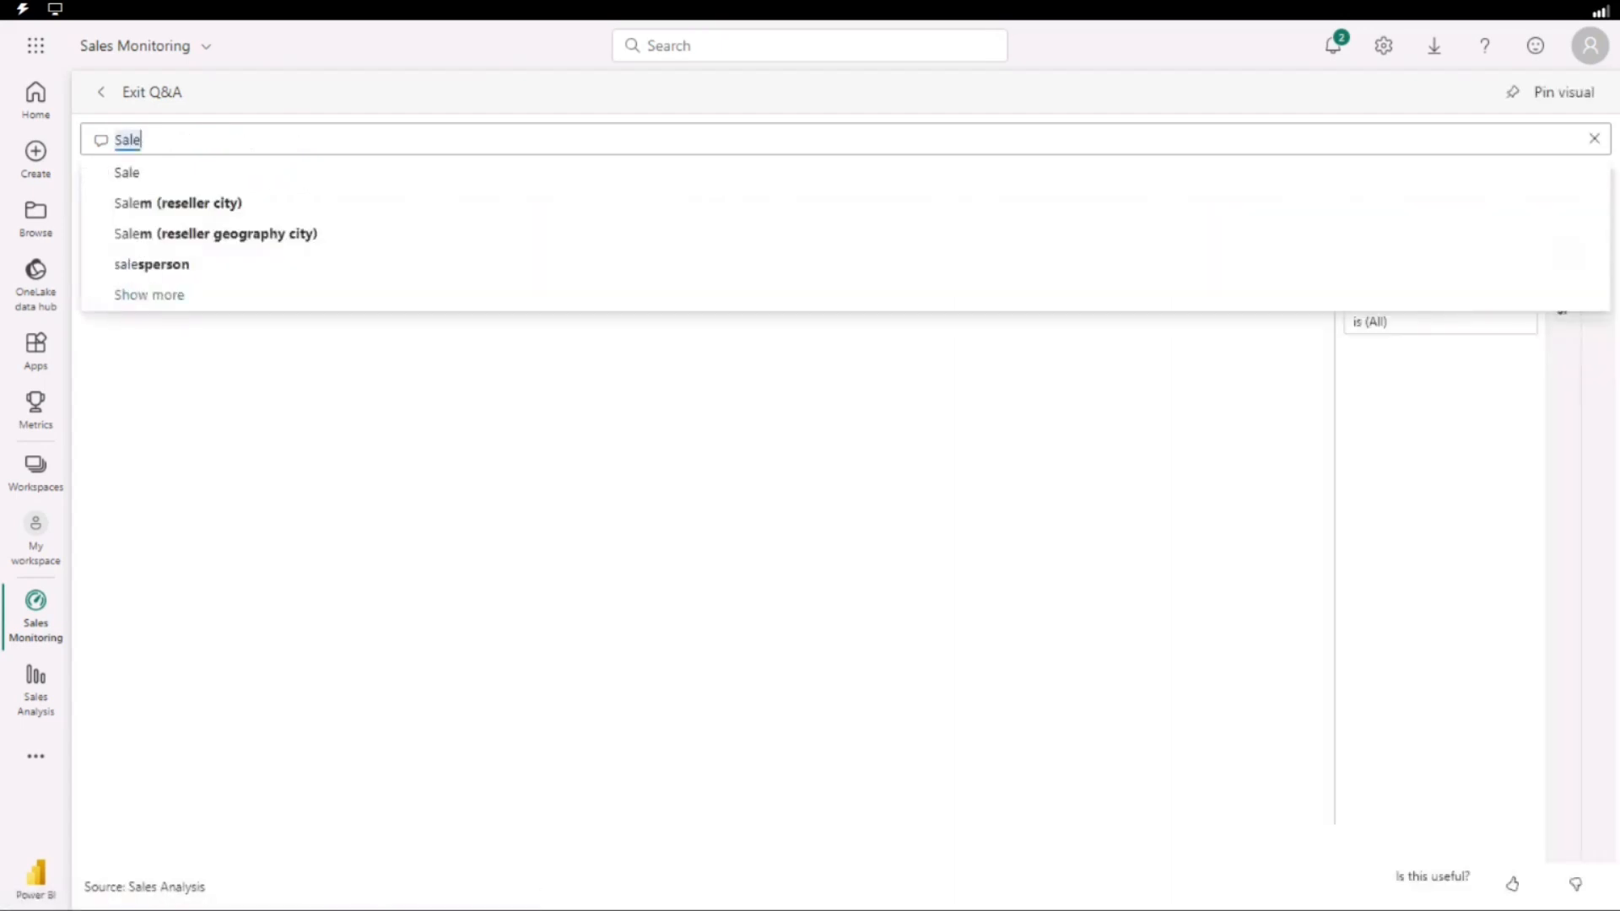
{"action": "type", "text": "s YT"}
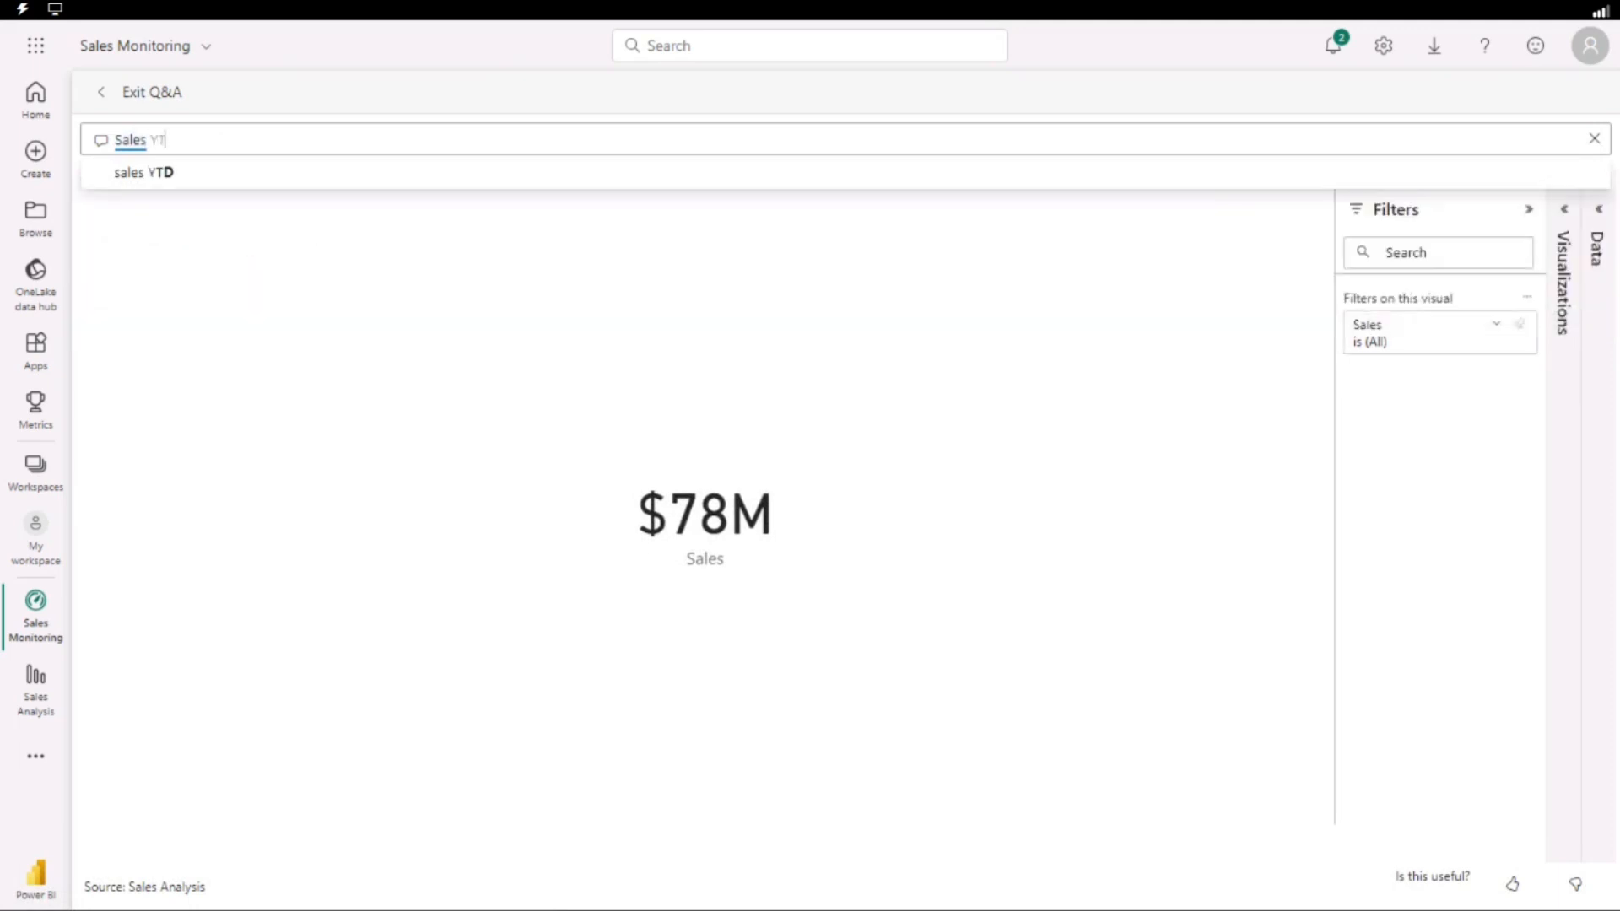
{"action": "type", "text": "D"}
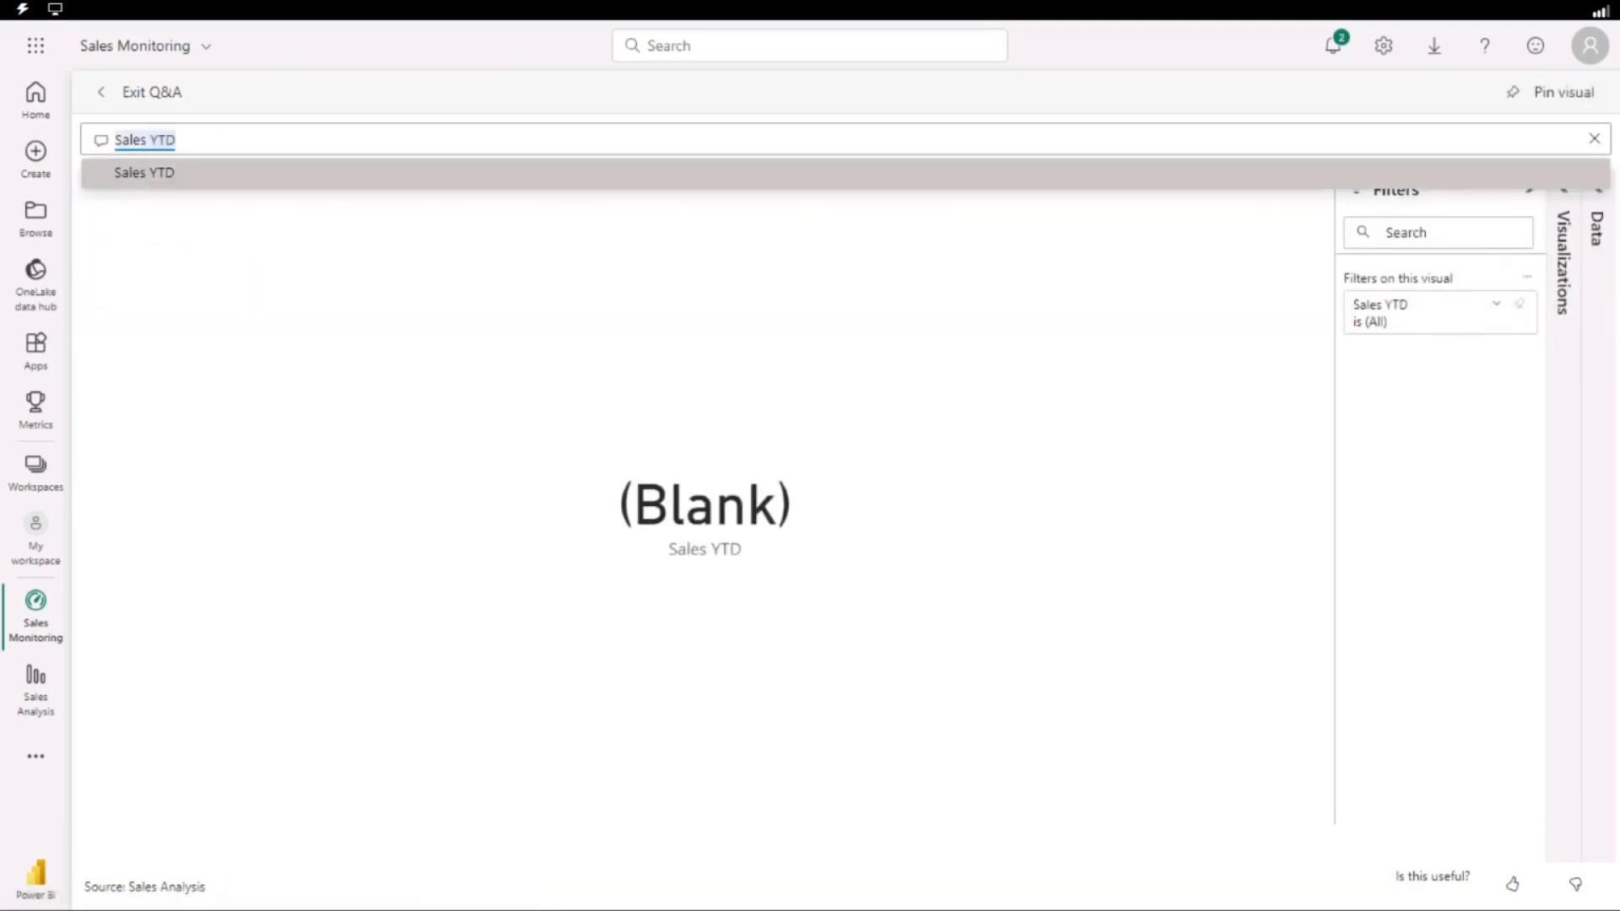
{"action": "left_click", "coordinate": [156, 177]}
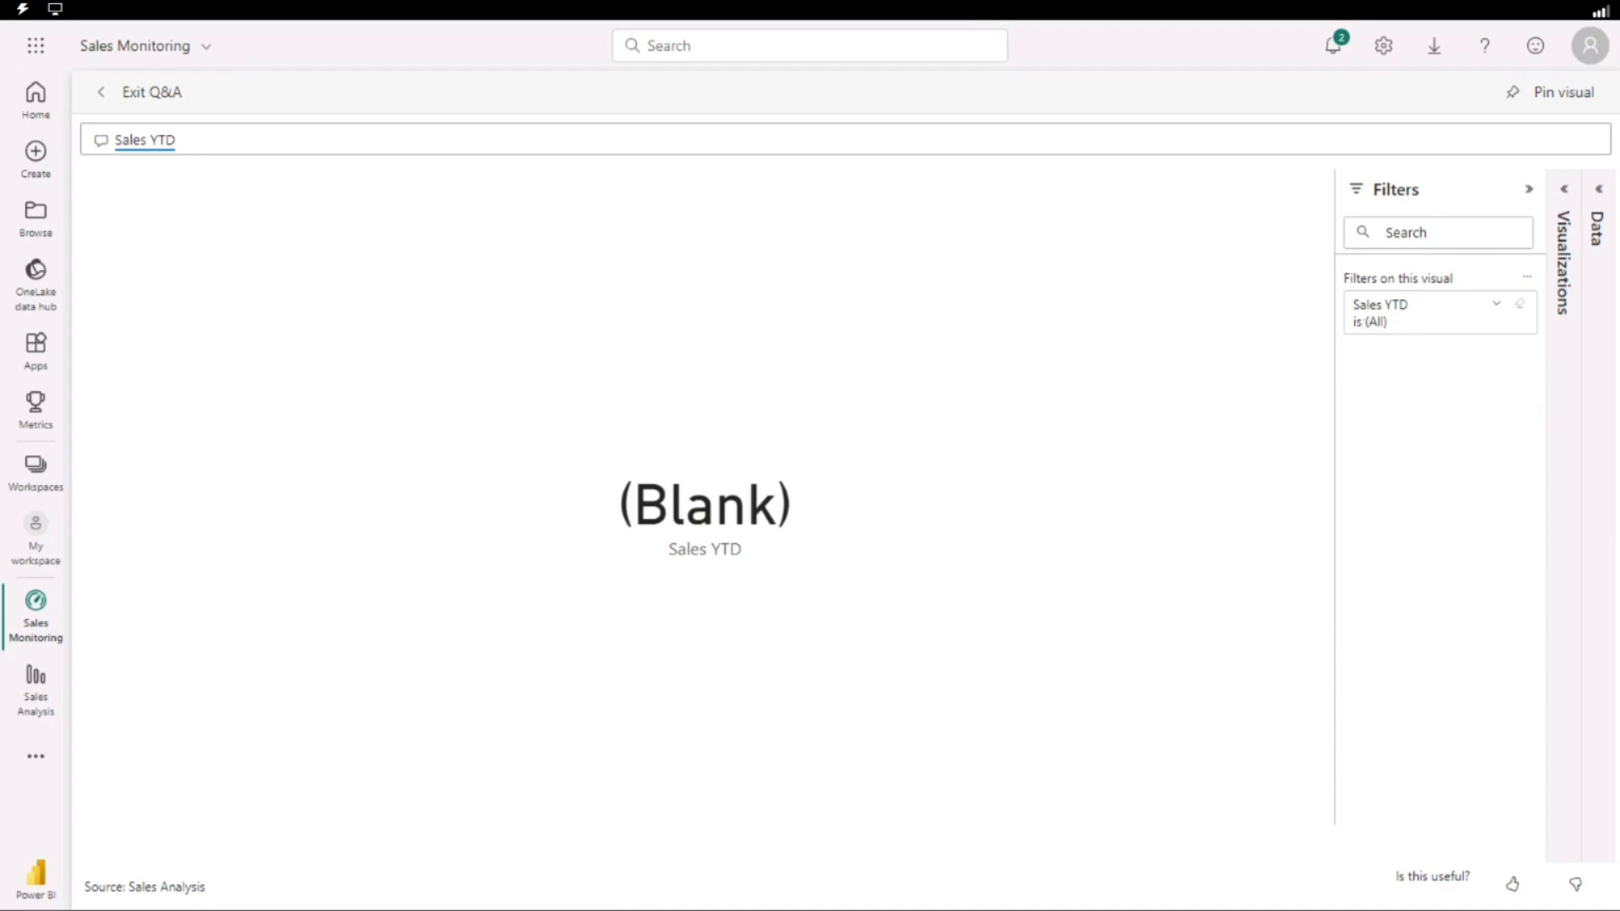
Extend the Q&A question to "Sales YTD in year 2020".
{"action": "left_click", "coordinate": [161, 141]}
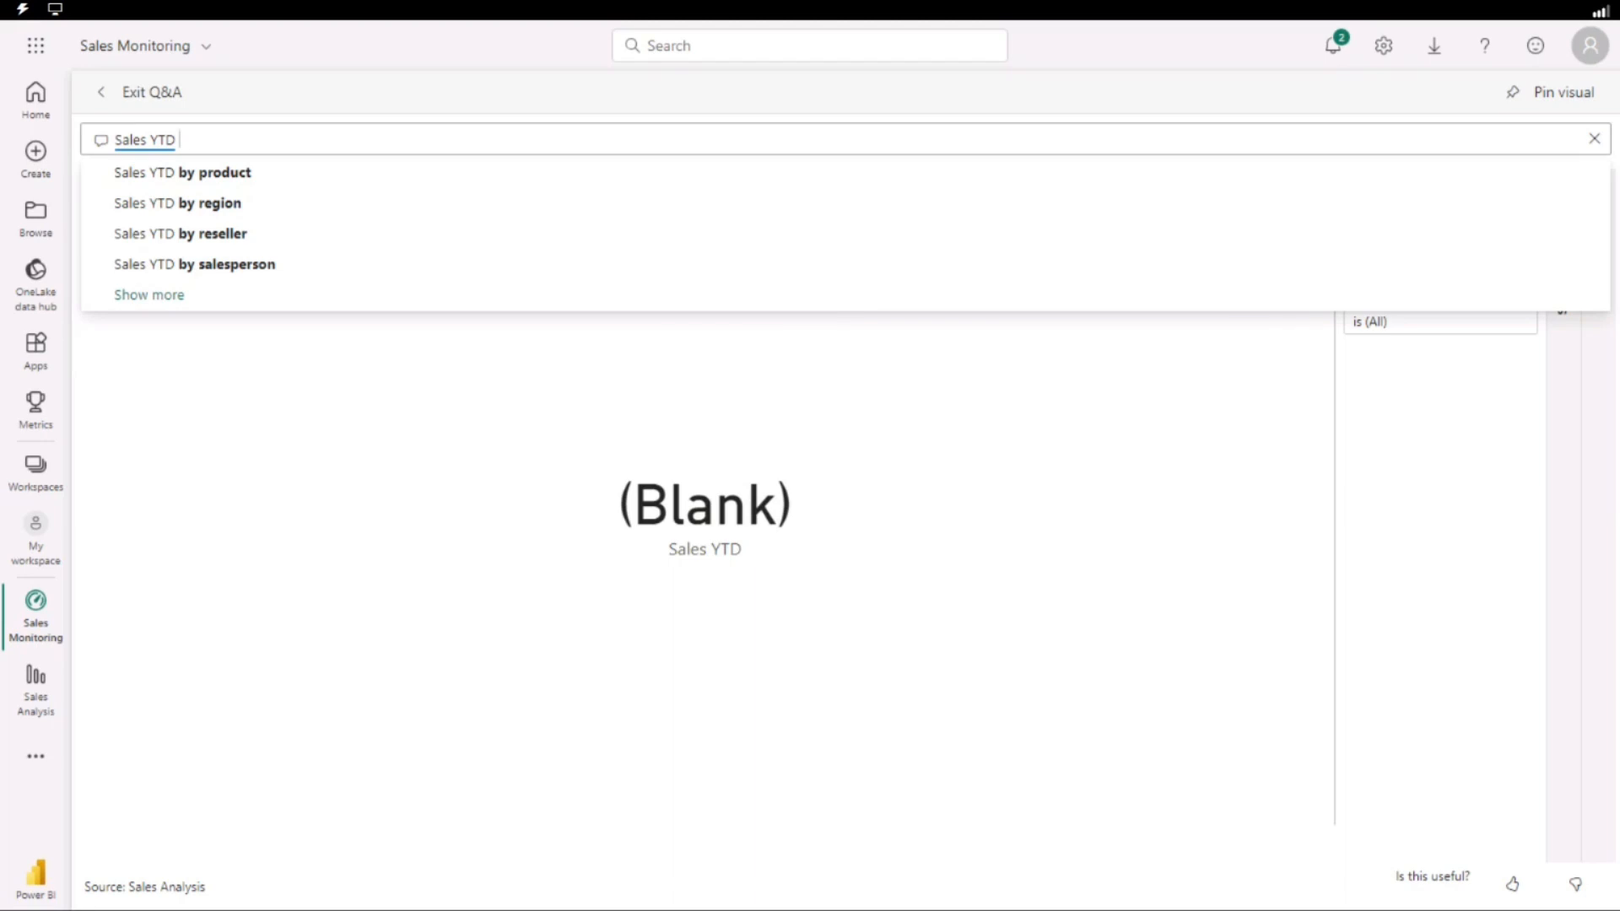
{"action": "type", "text": "in"}
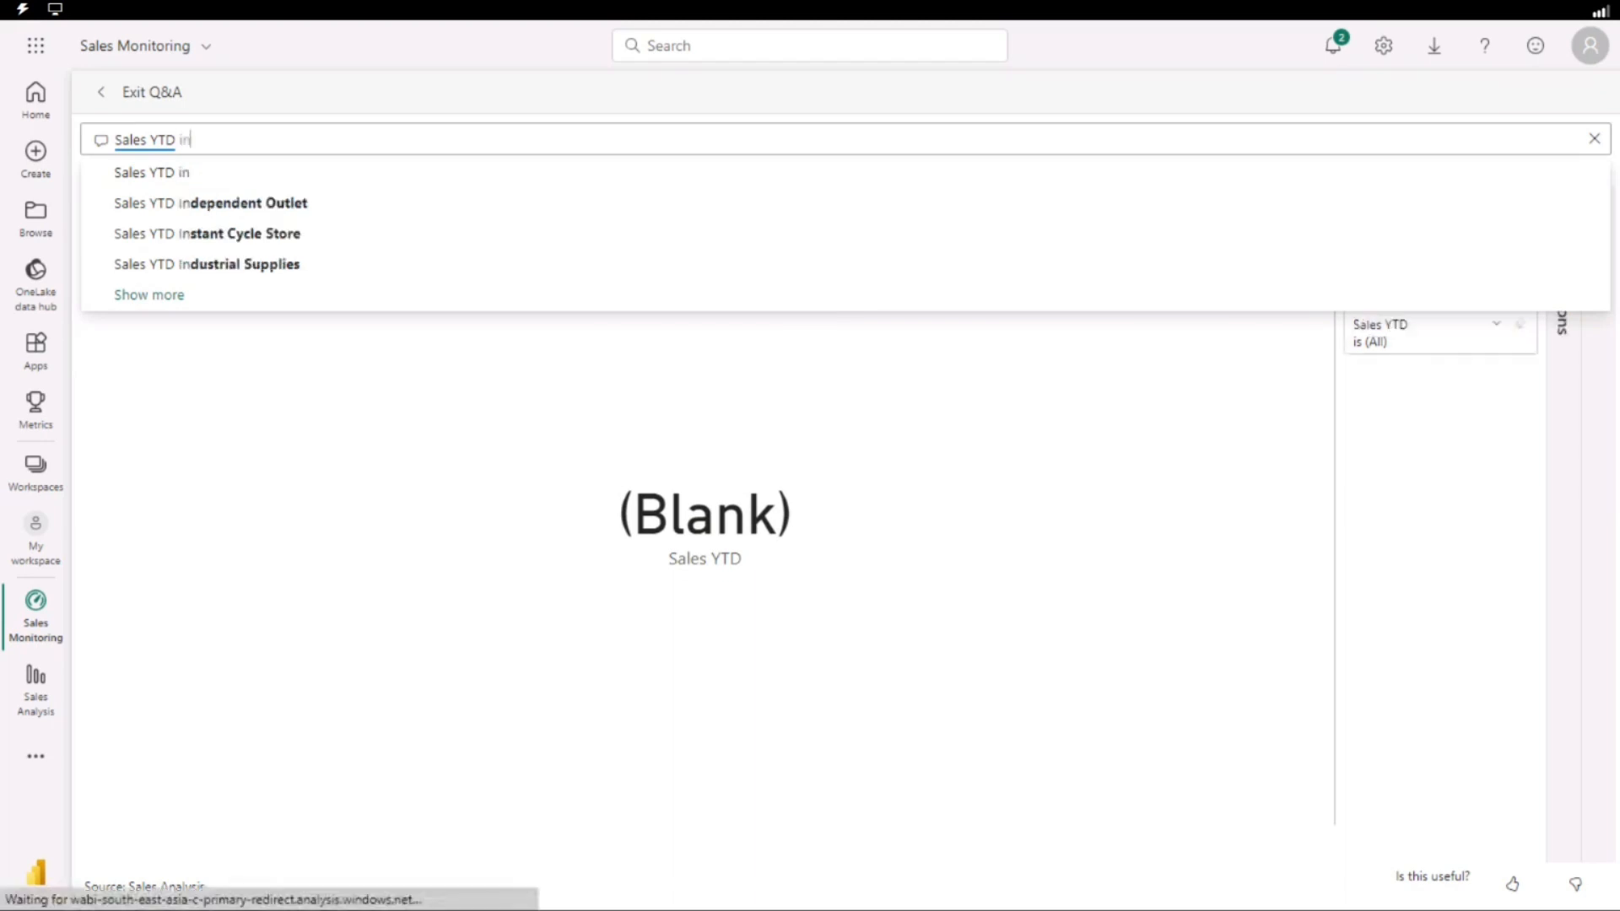
{"action": "type", "text": " year"}
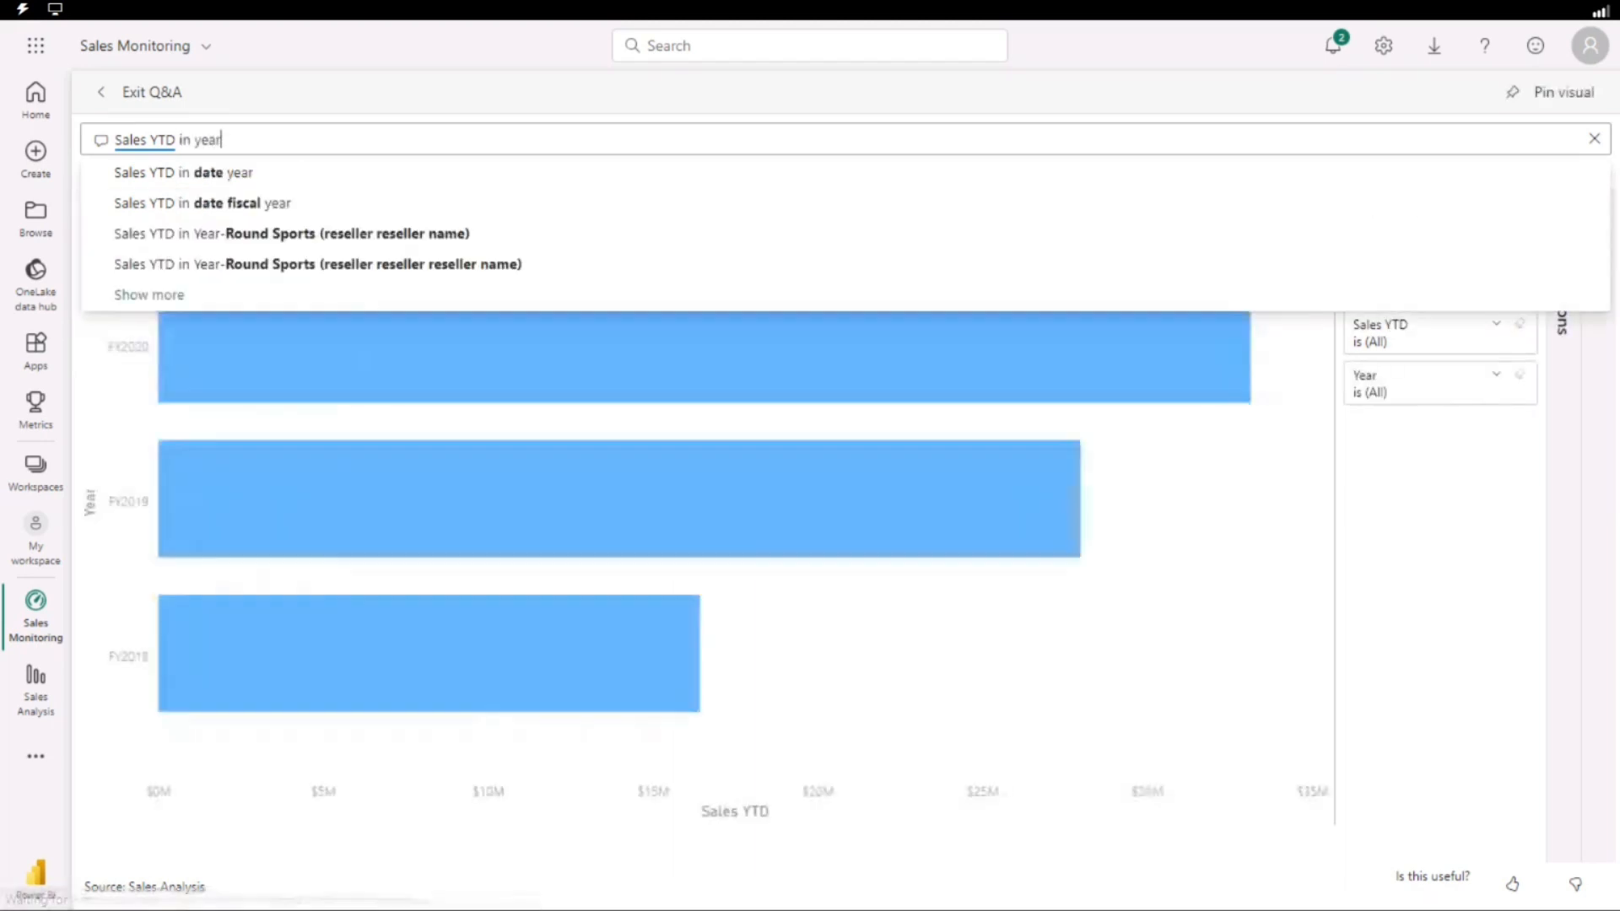
{"action": "type", "text": " 2020"}
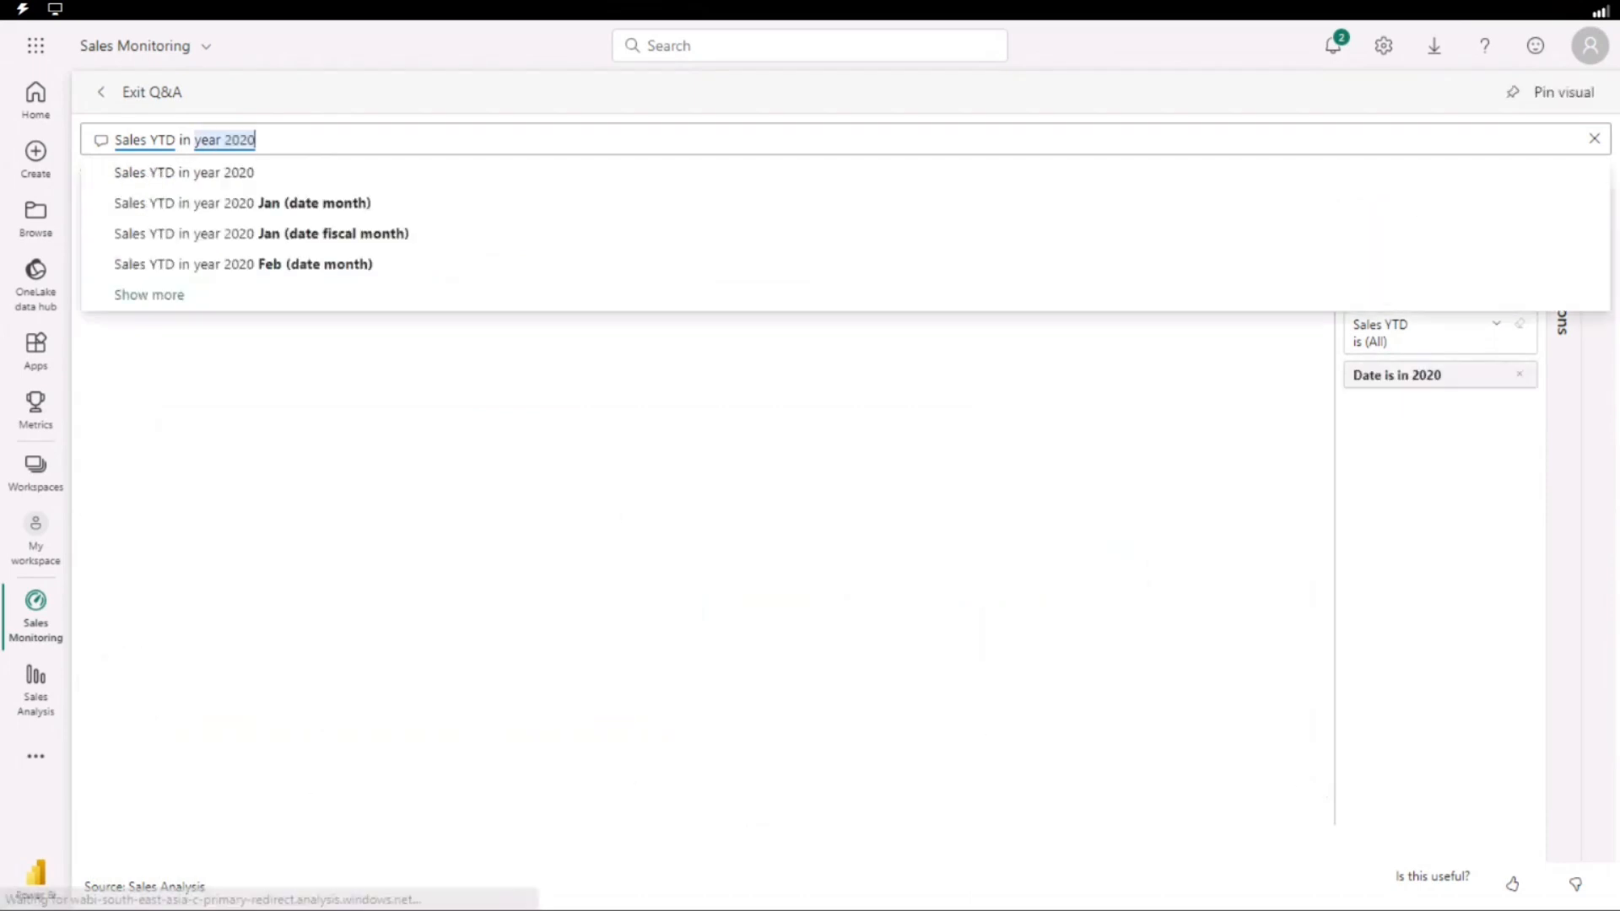
{"action": "left_click", "coordinate": [235, 179]}
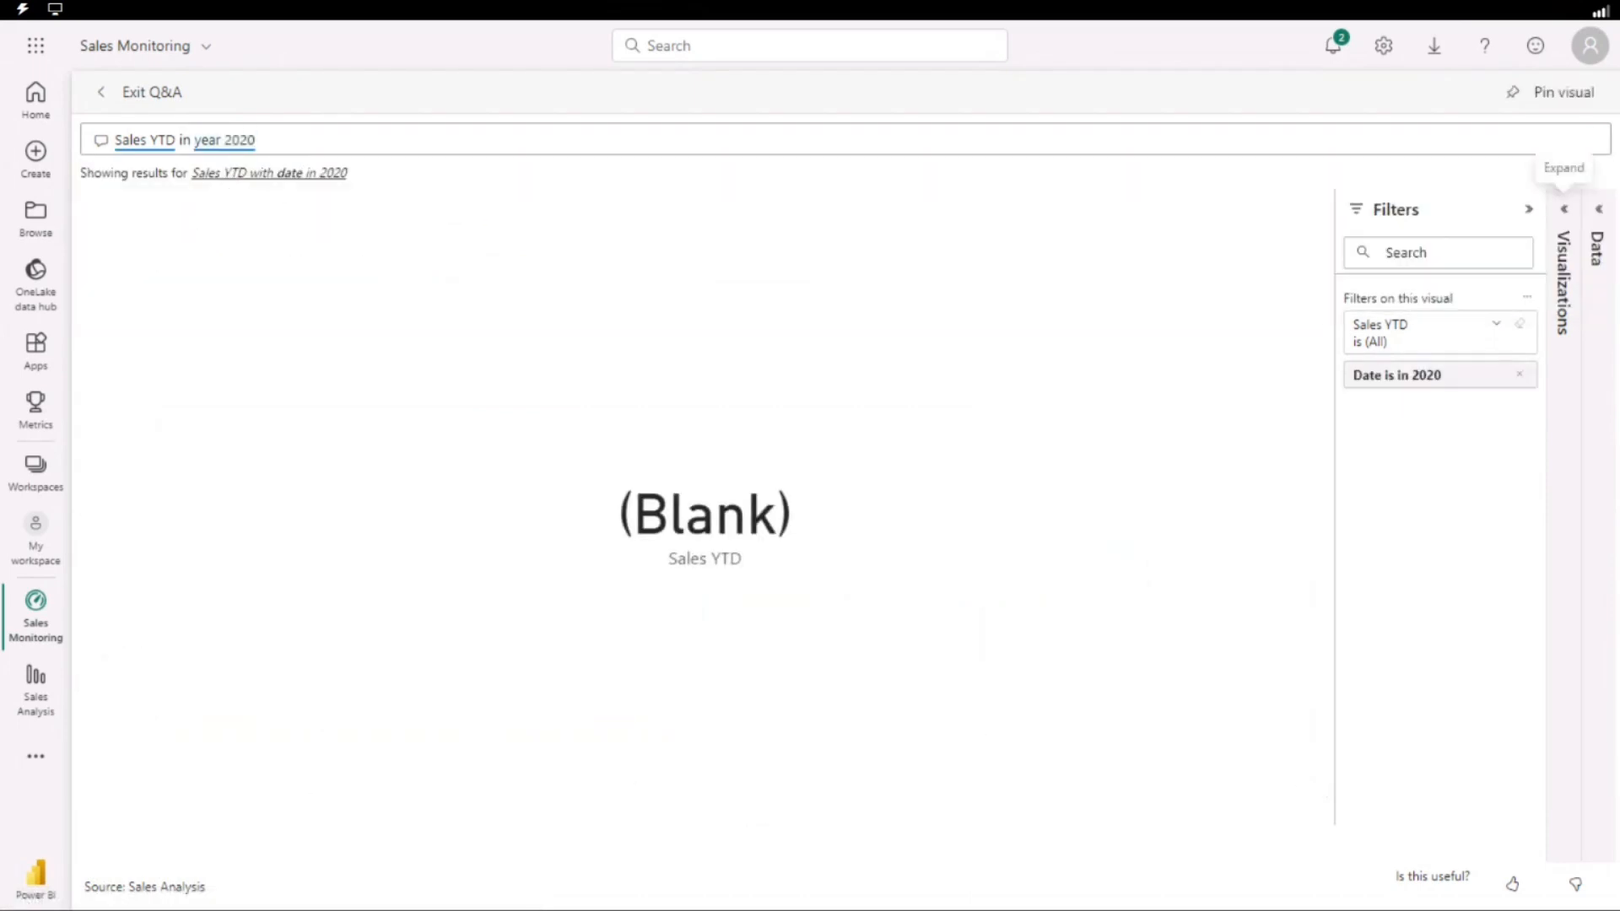
Remove 2020 from the question, accept the interpretation "Sales YTD in date year", and inspect the yearly bars.
{"action": "left_click", "coordinate": [292, 143]}
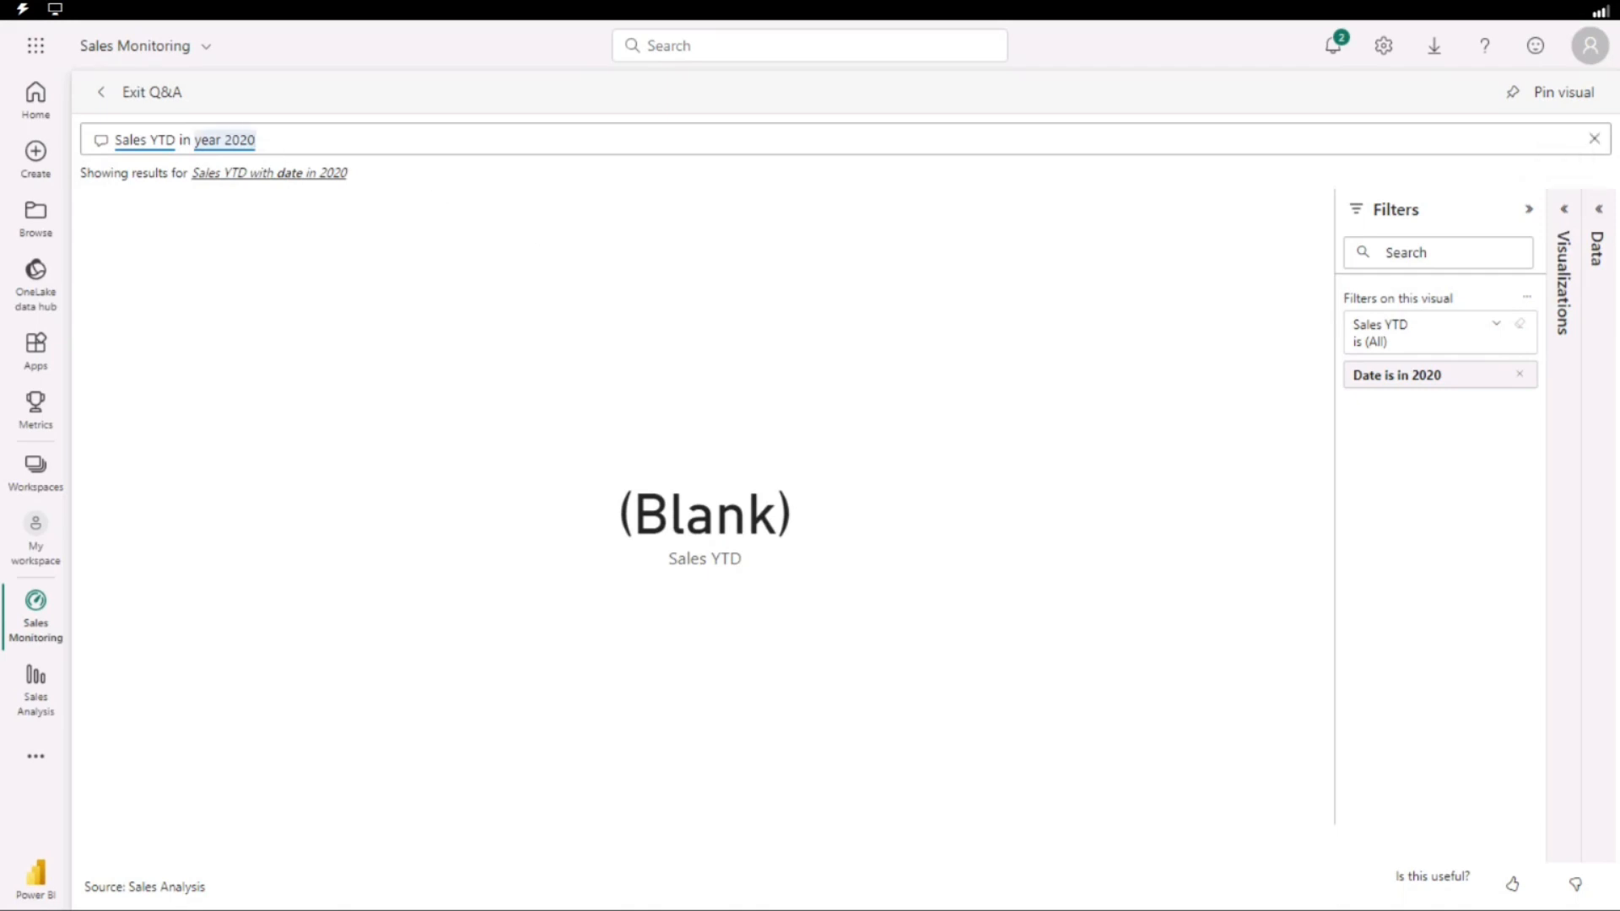
{"action": "key", "text": "BackSpace"}
{"action": "key", "text": "BackSpace"}
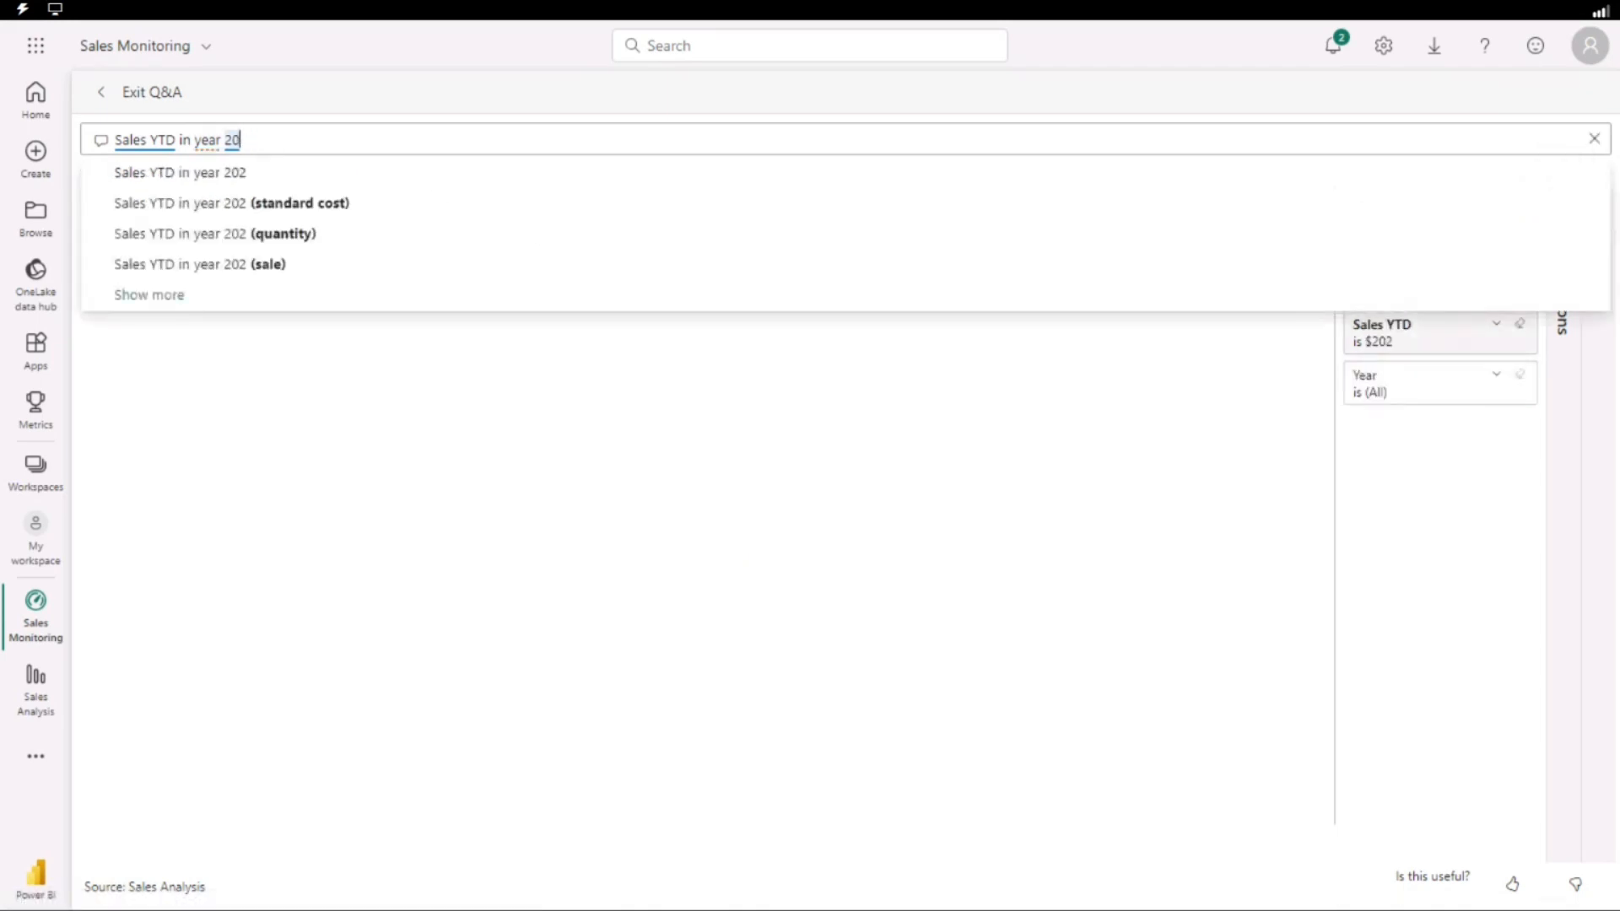
{"action": "key", "text": "BackSpace"}
{"action": "key", "text": "BackSpace"}
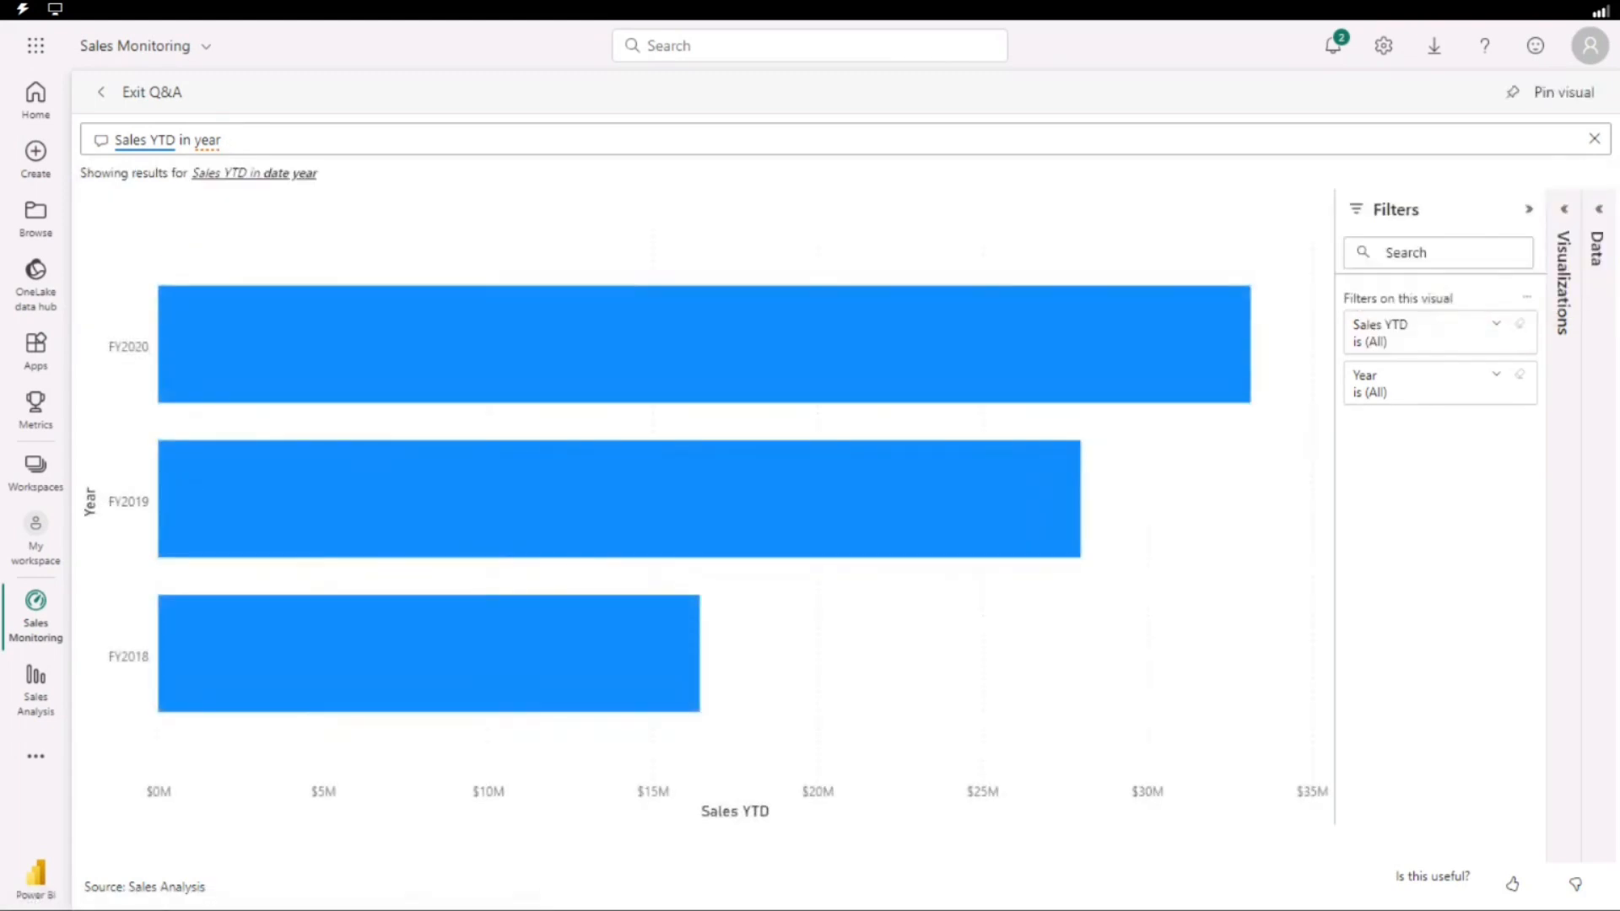
{"action": "left_click", "coordinate": [301, 175]}
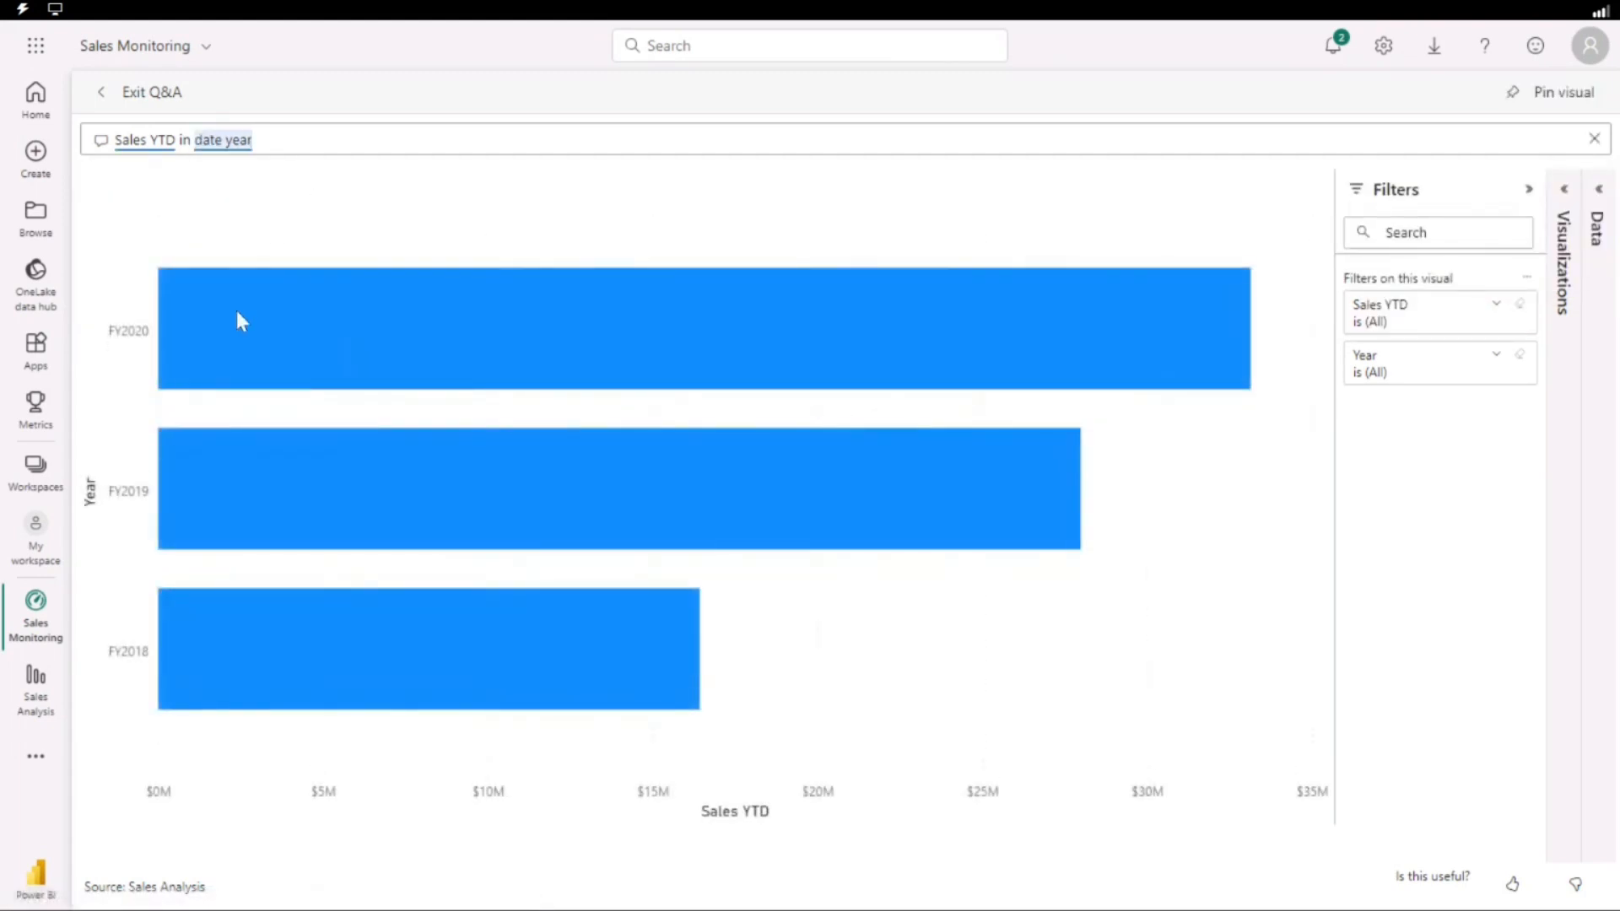
{"action": "mouse_move", "coordinate": [292, 301]}
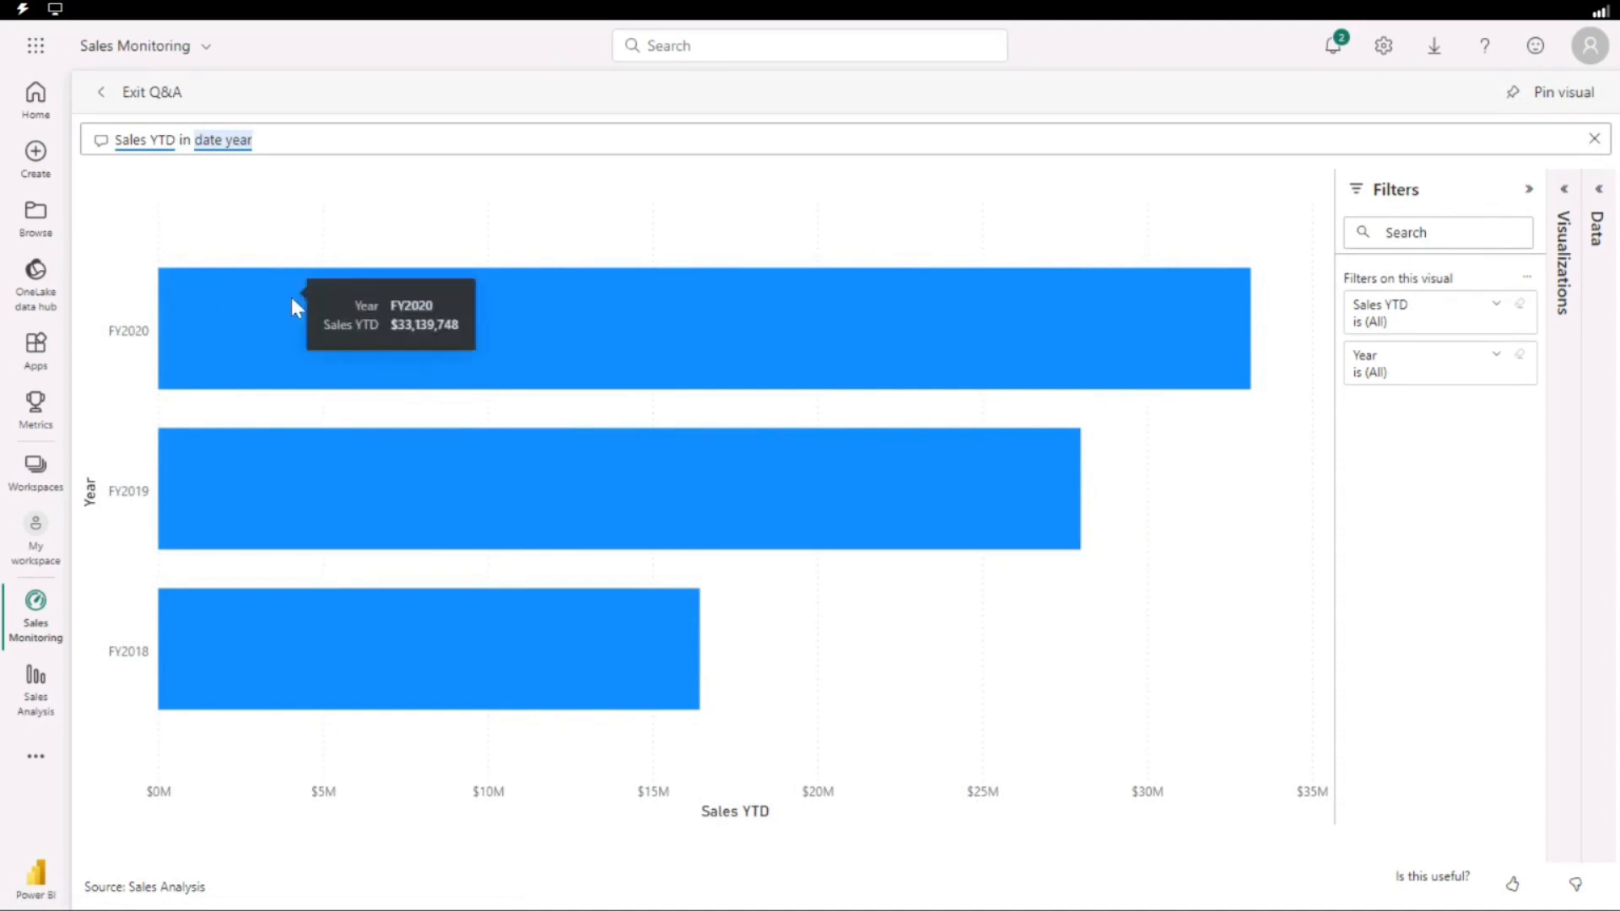
{"action": "mouse_move", "coordinate": [311, 514]}
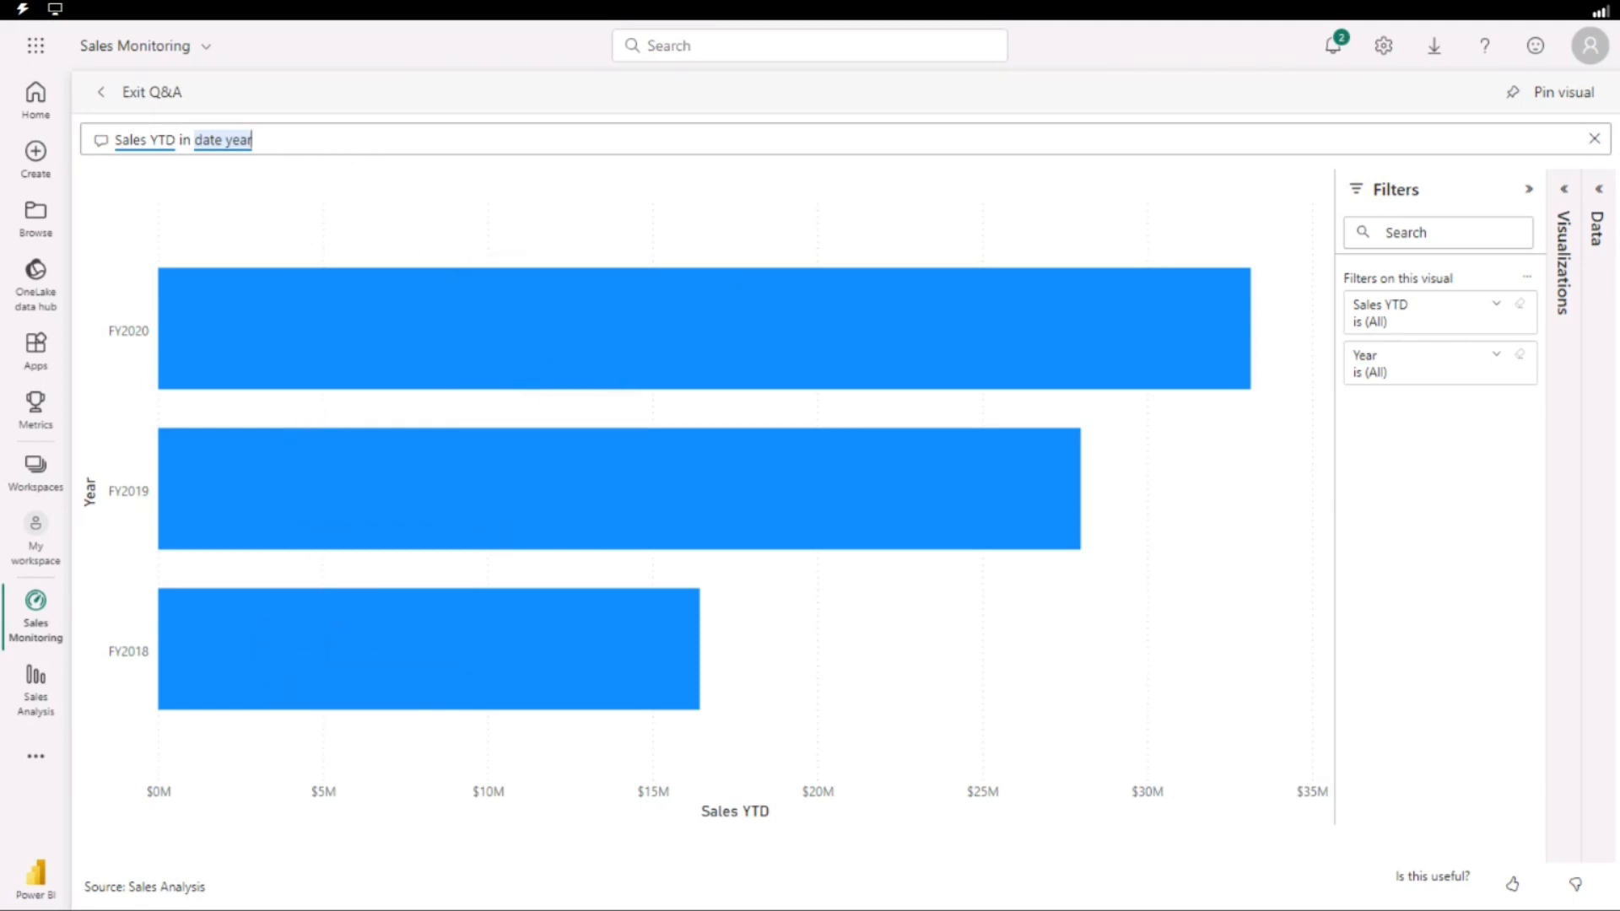
Extend the Q&A question to "Sales YTD in date year in FY2020".
{"action": "type", "text": "in "}
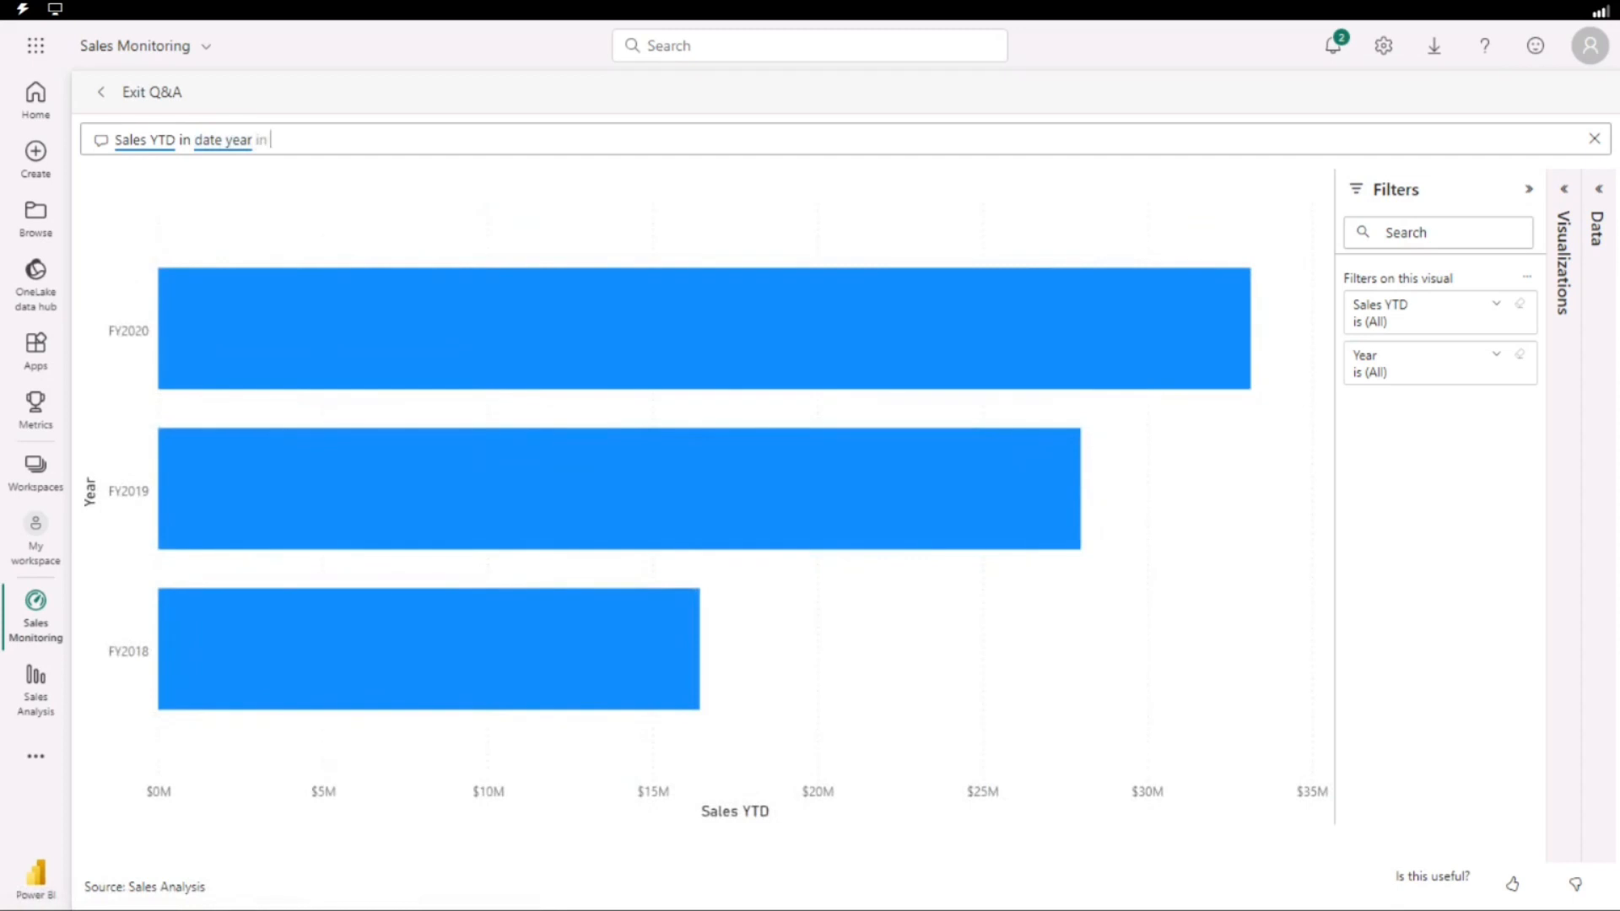
{"action": "type", "text": "F"}
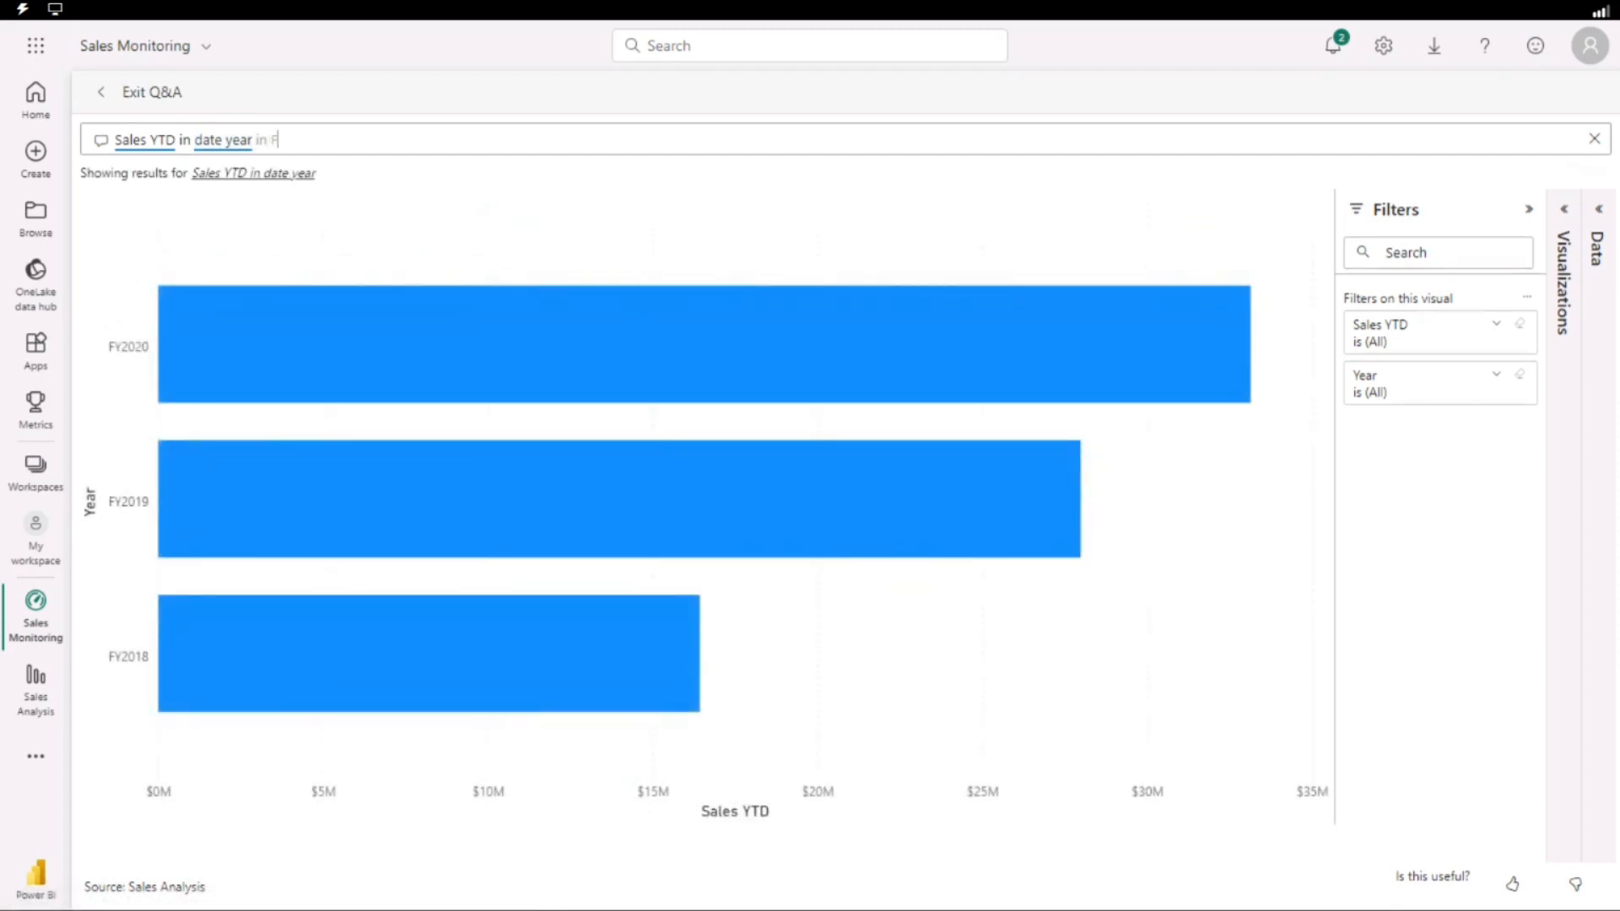
{"action": "type", "text": "Y"}
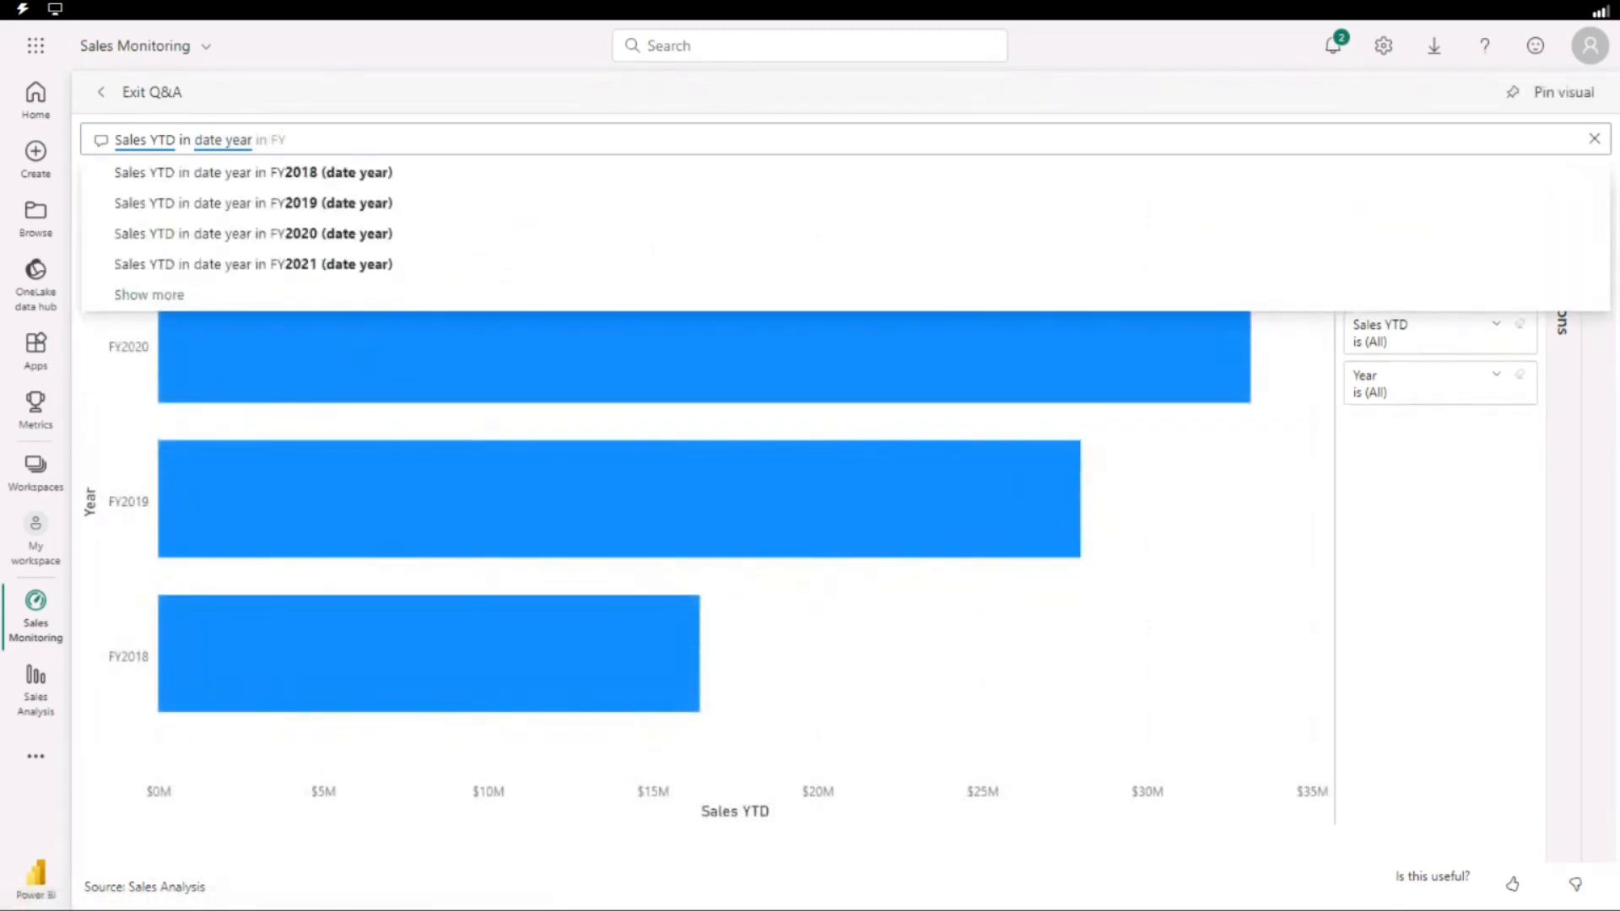
{"action": "type", "text": "2020"}
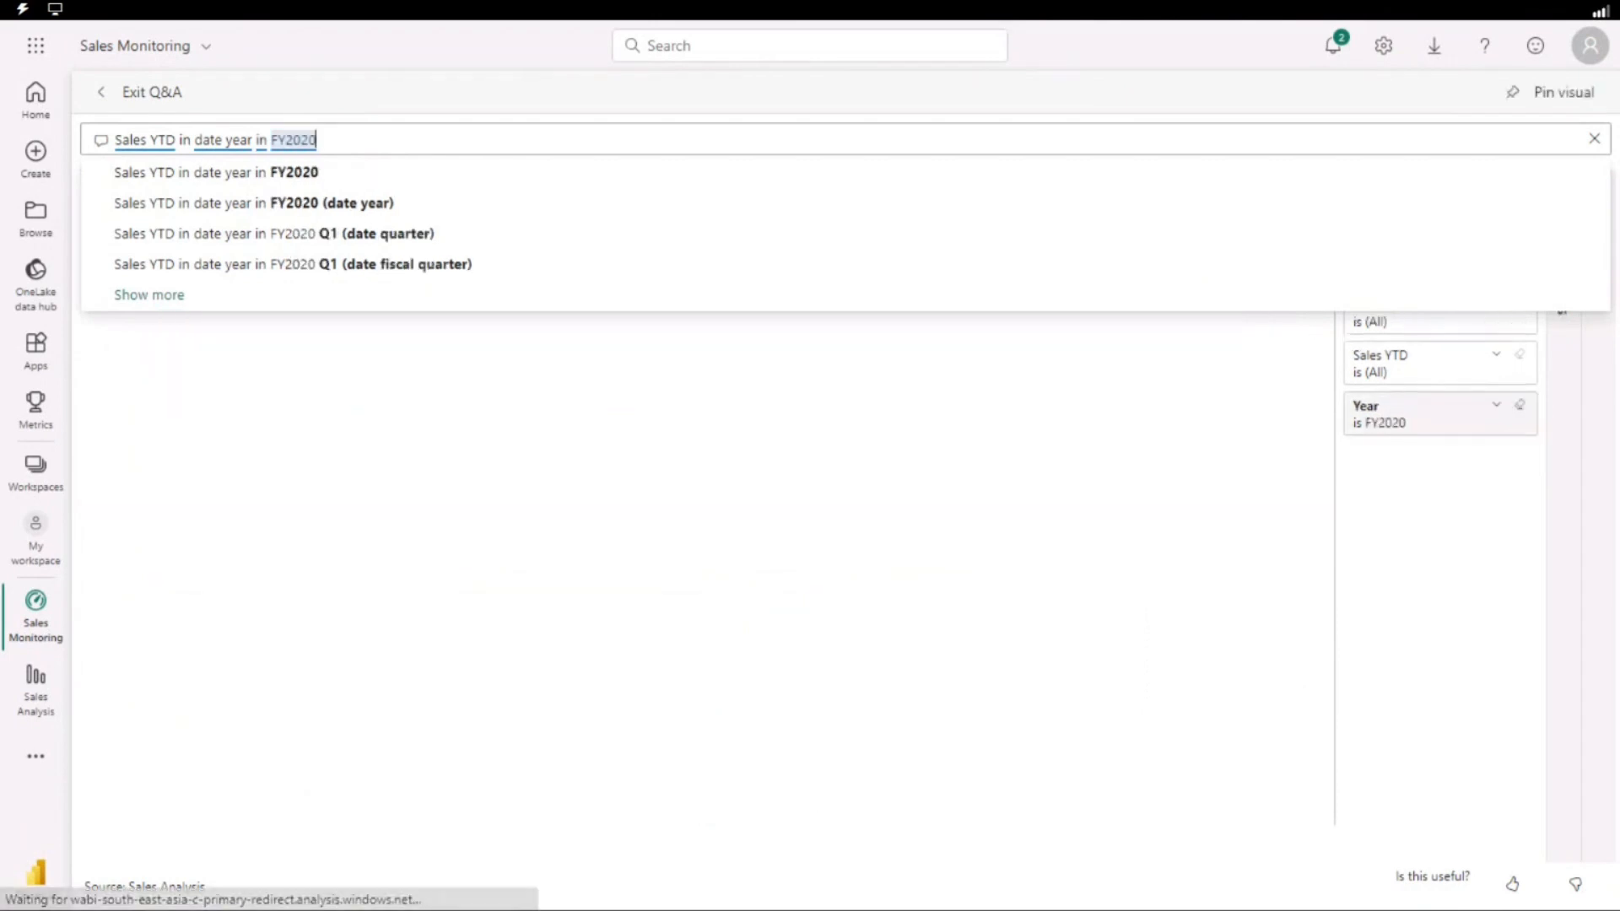
{"action": "left_click", "coordinate": [310, 175]}
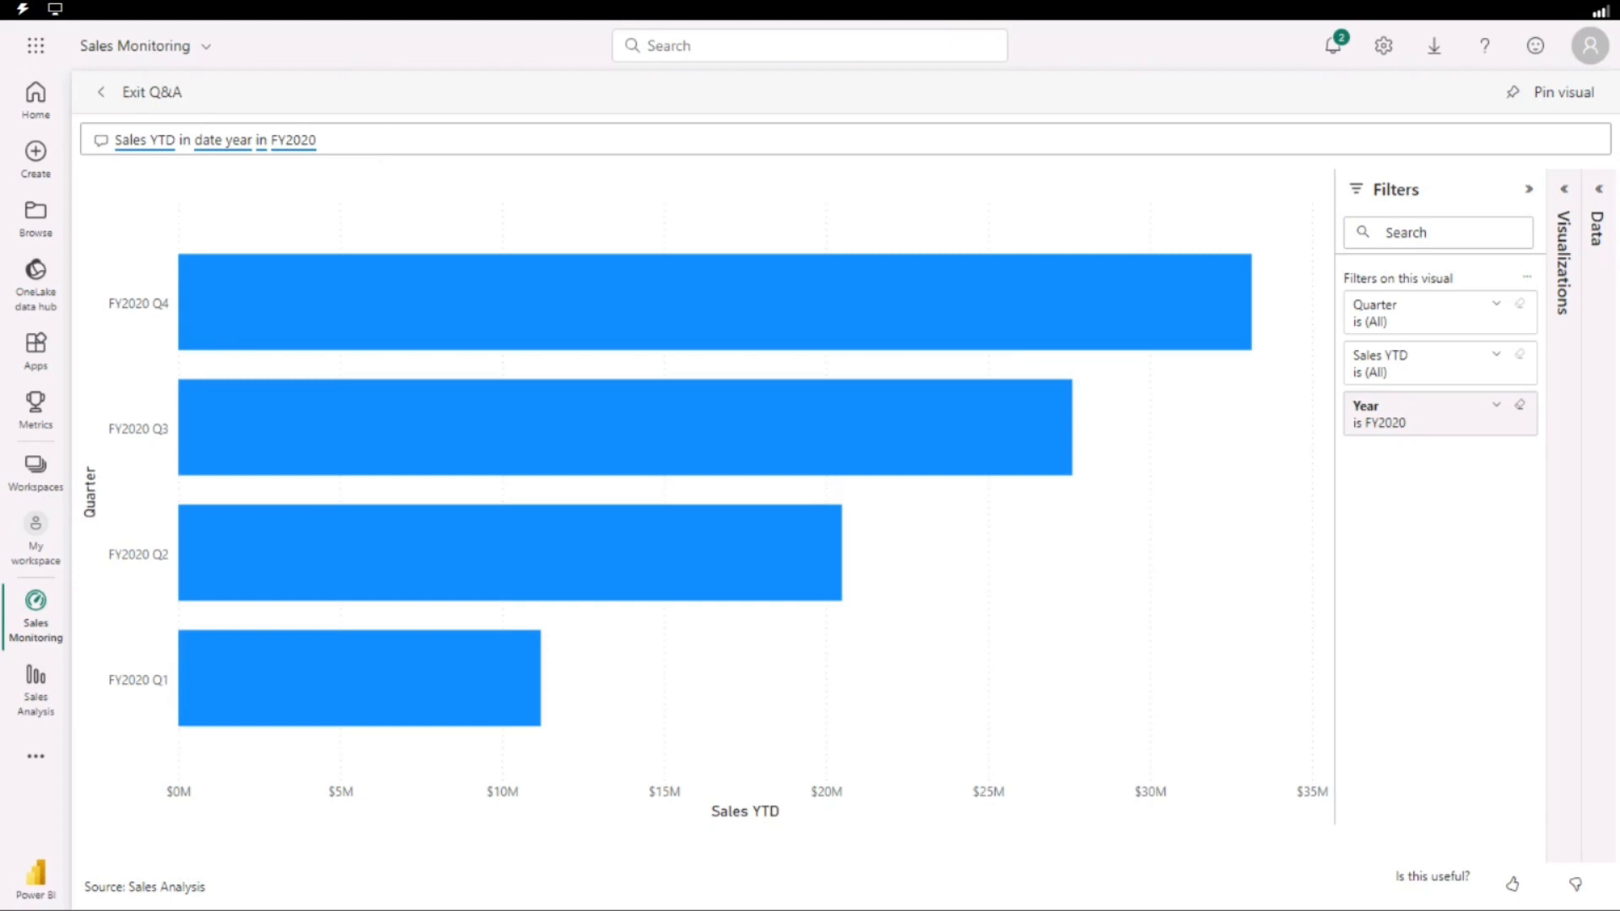
Shorten the Q&A question to "Sales YTD in year FY2020" by removing "date" and the second "in".
{"action": "double_click", "coordinate": [208, 140]}
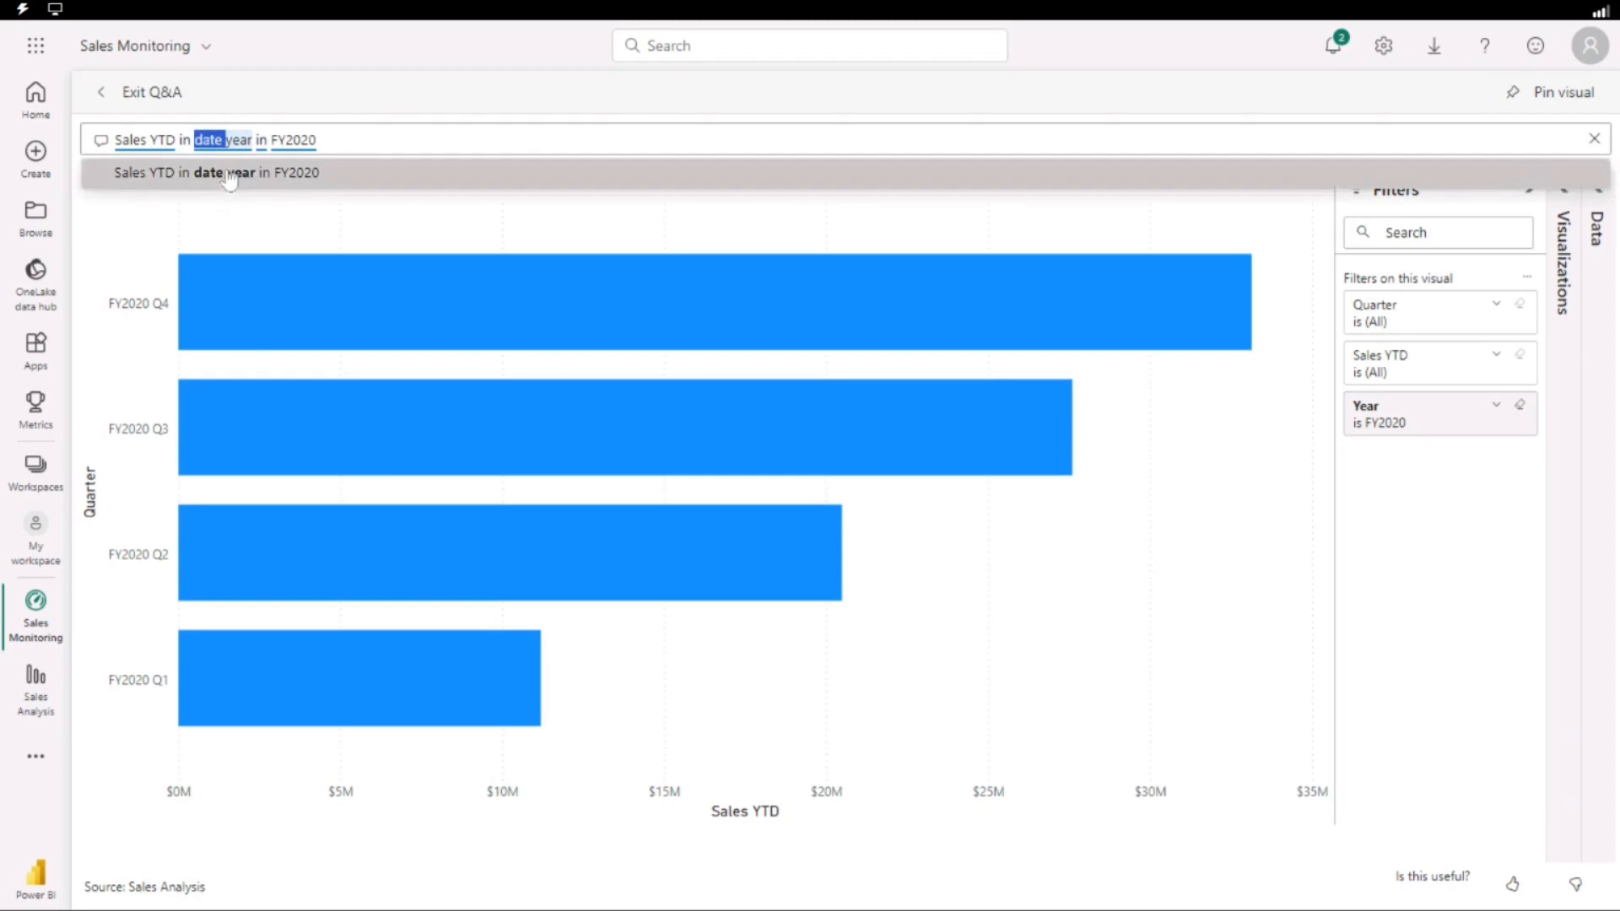
{"action": "key", "text": "BackSpace"}
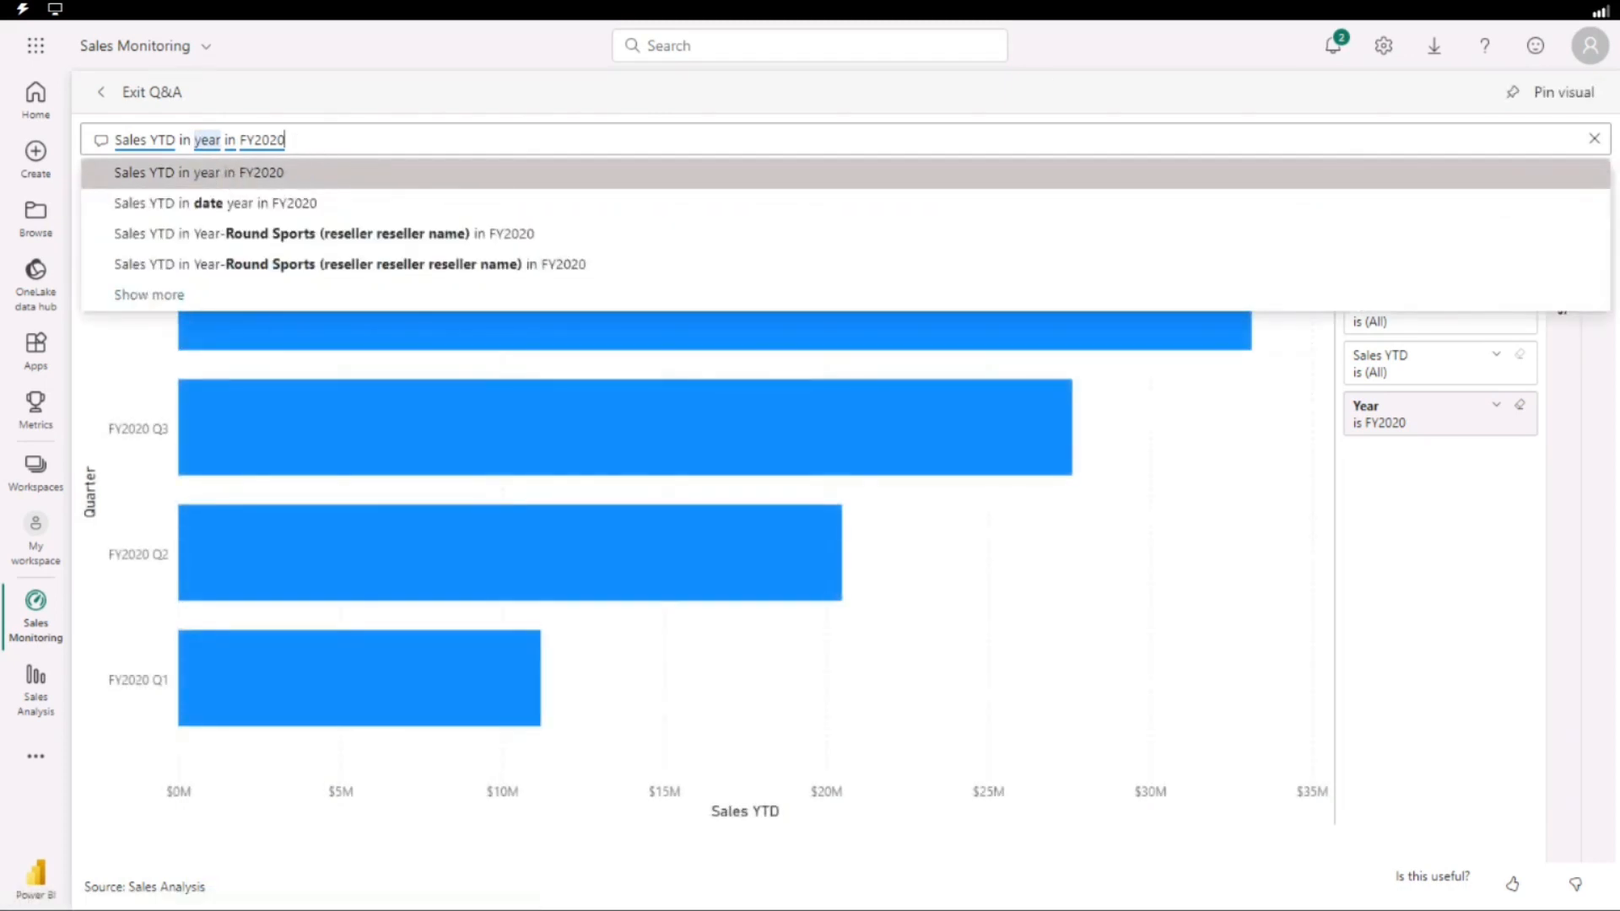
{"action": "double_click", "coordinate": [231, 142]}
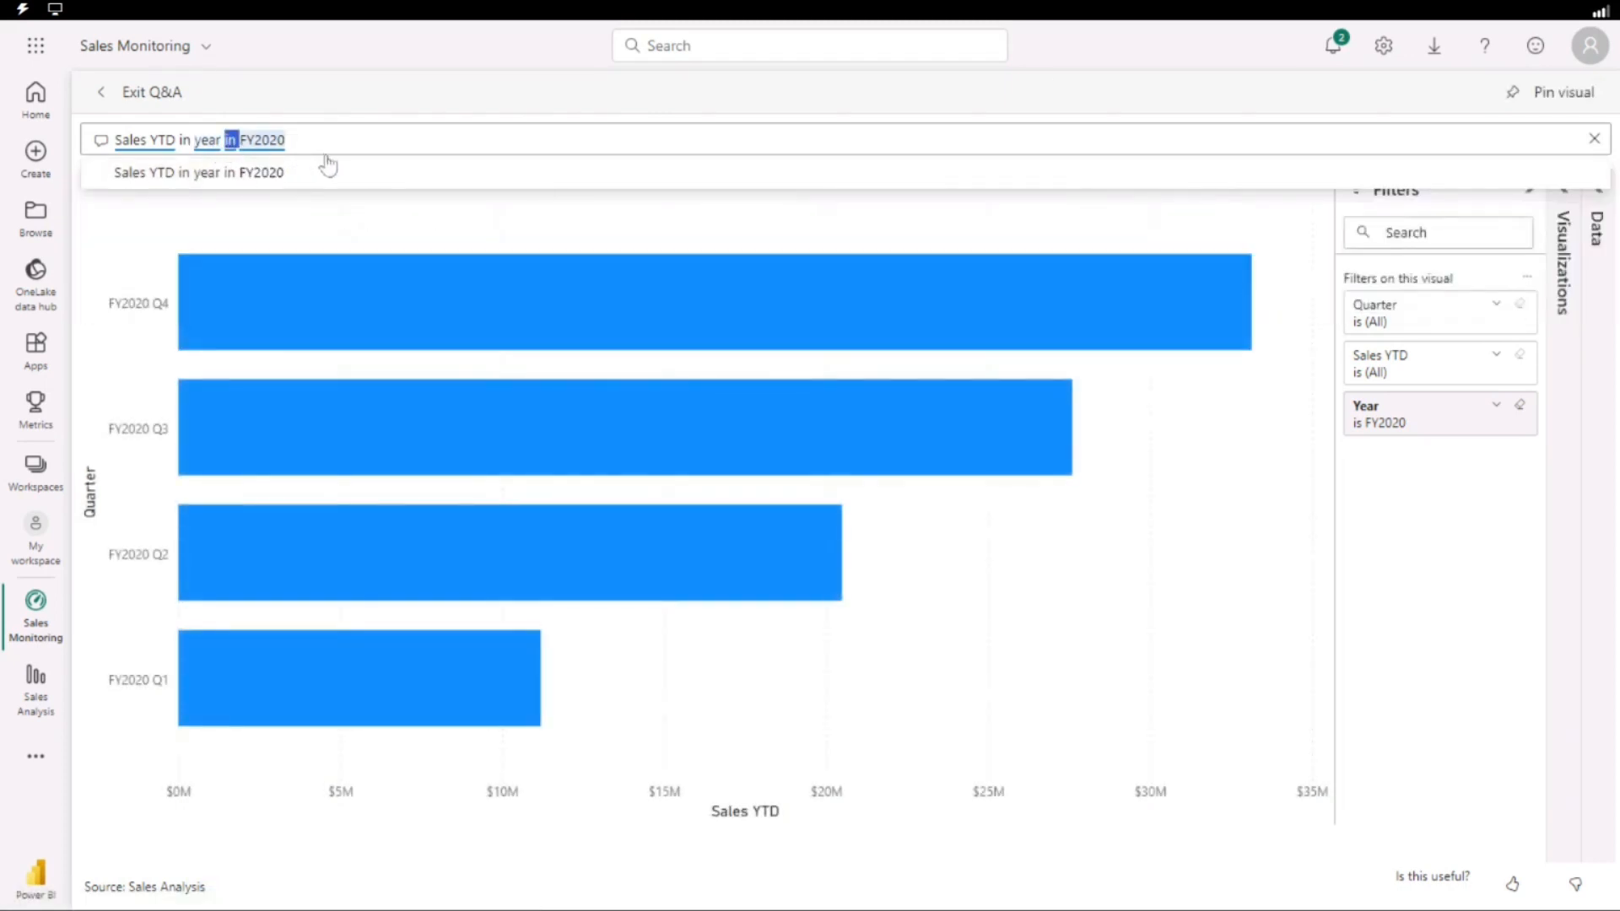
{"action": "key", "text": "BackSpace"}
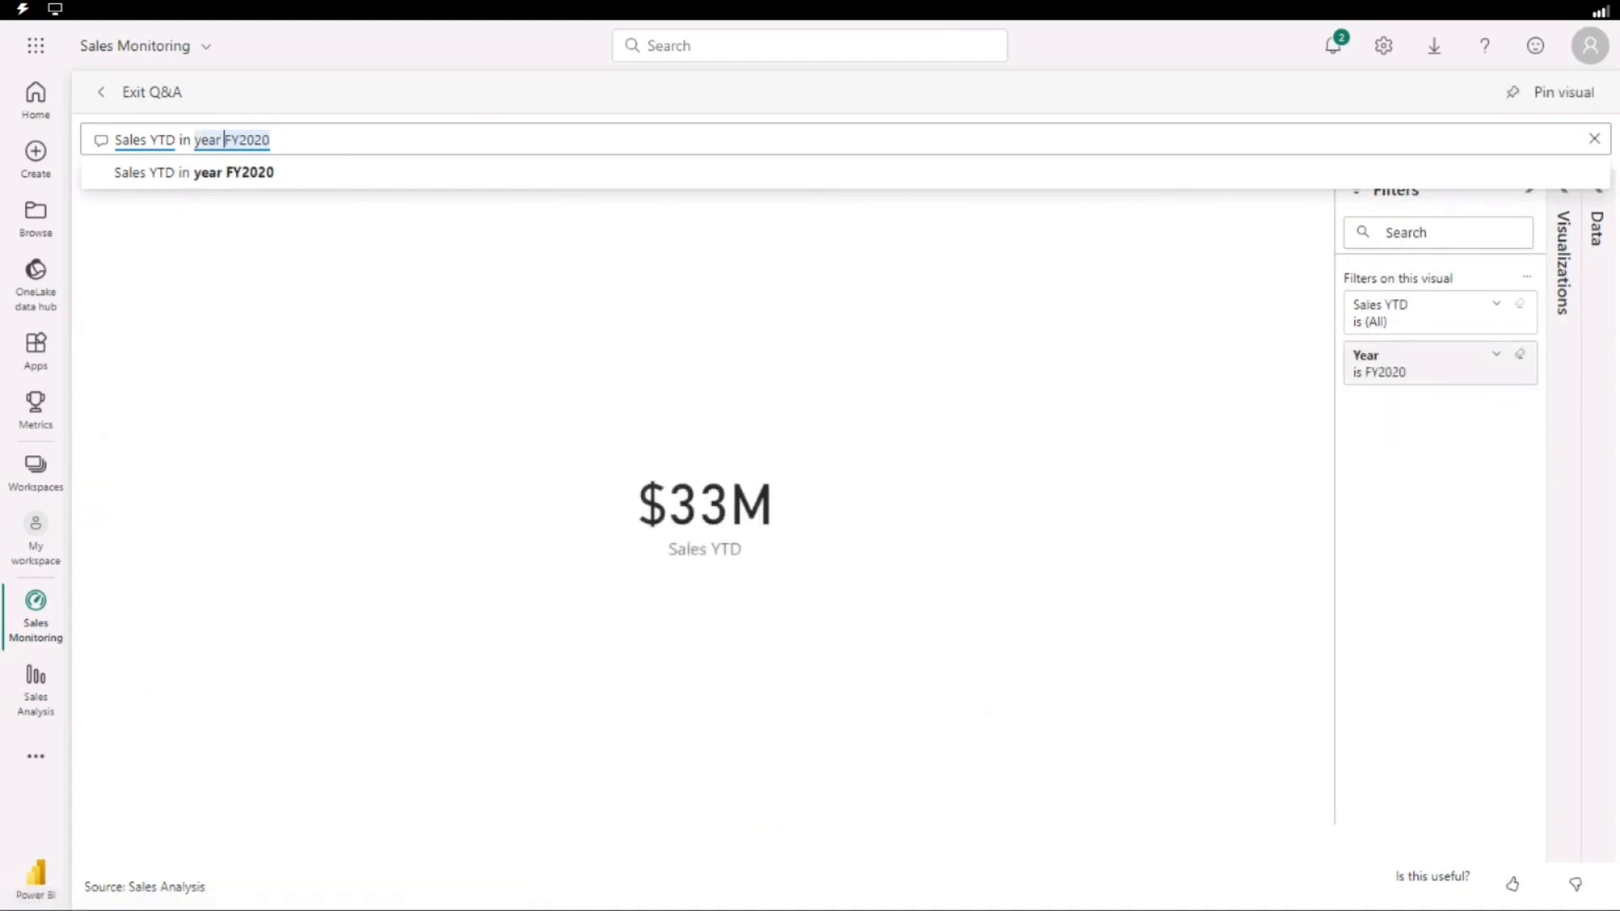
{"action": "left_click", "coordinate": [209, 186]}
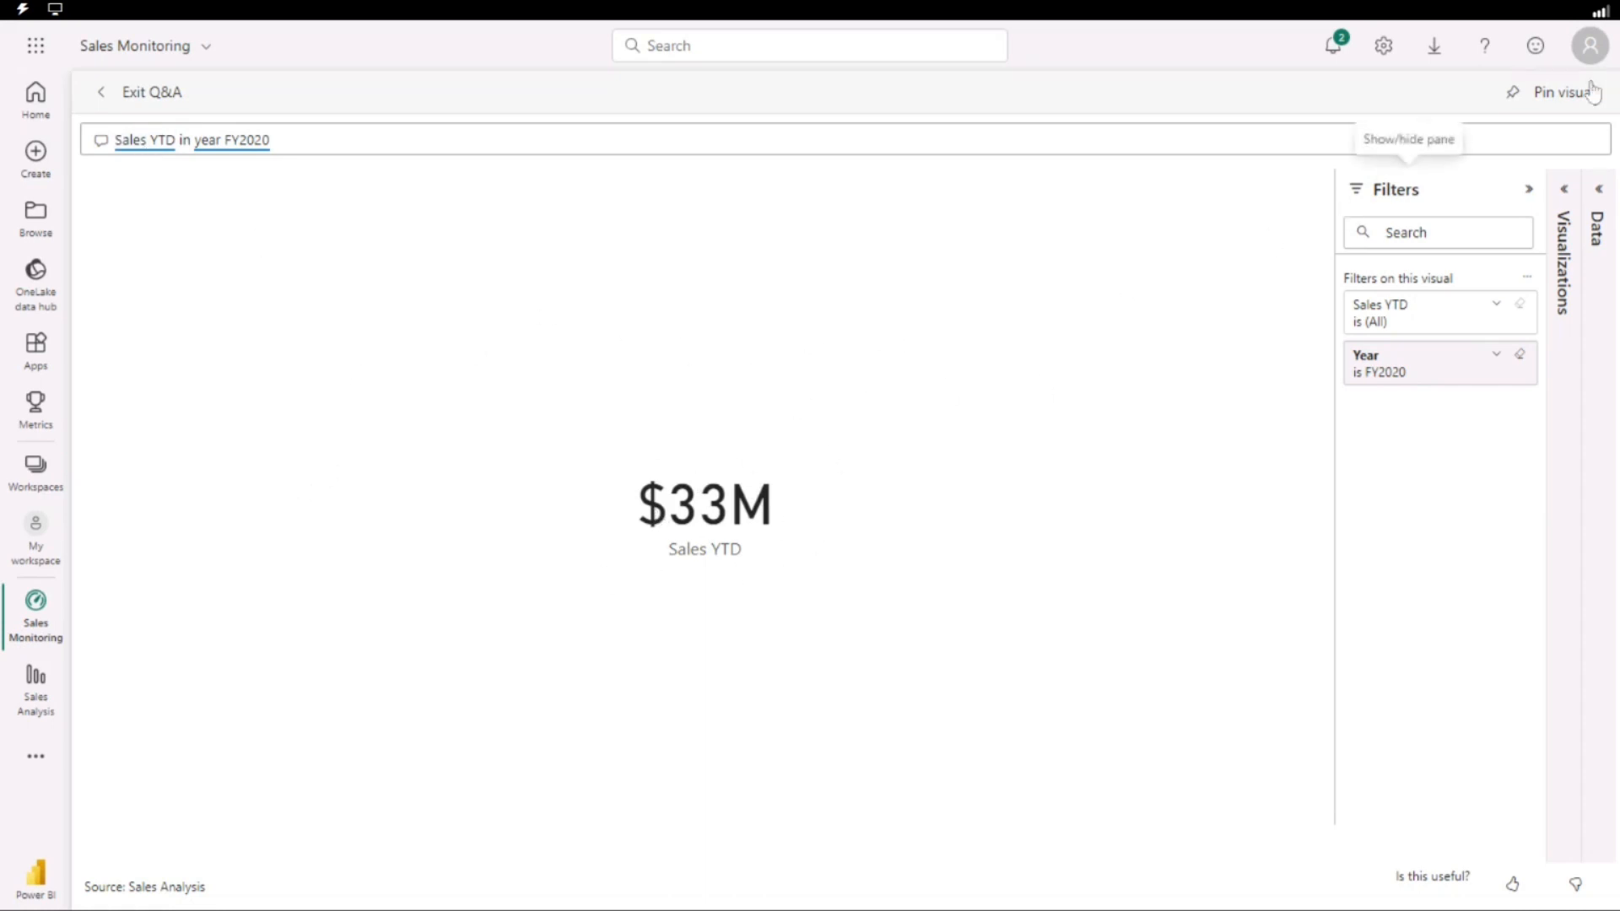
Pin the Sales YTD card to the existing Sales Monitoring dashboard and leave Q&A to return to the dashboard.
{"action": "left_click", "coordinate": [1532, 101]}
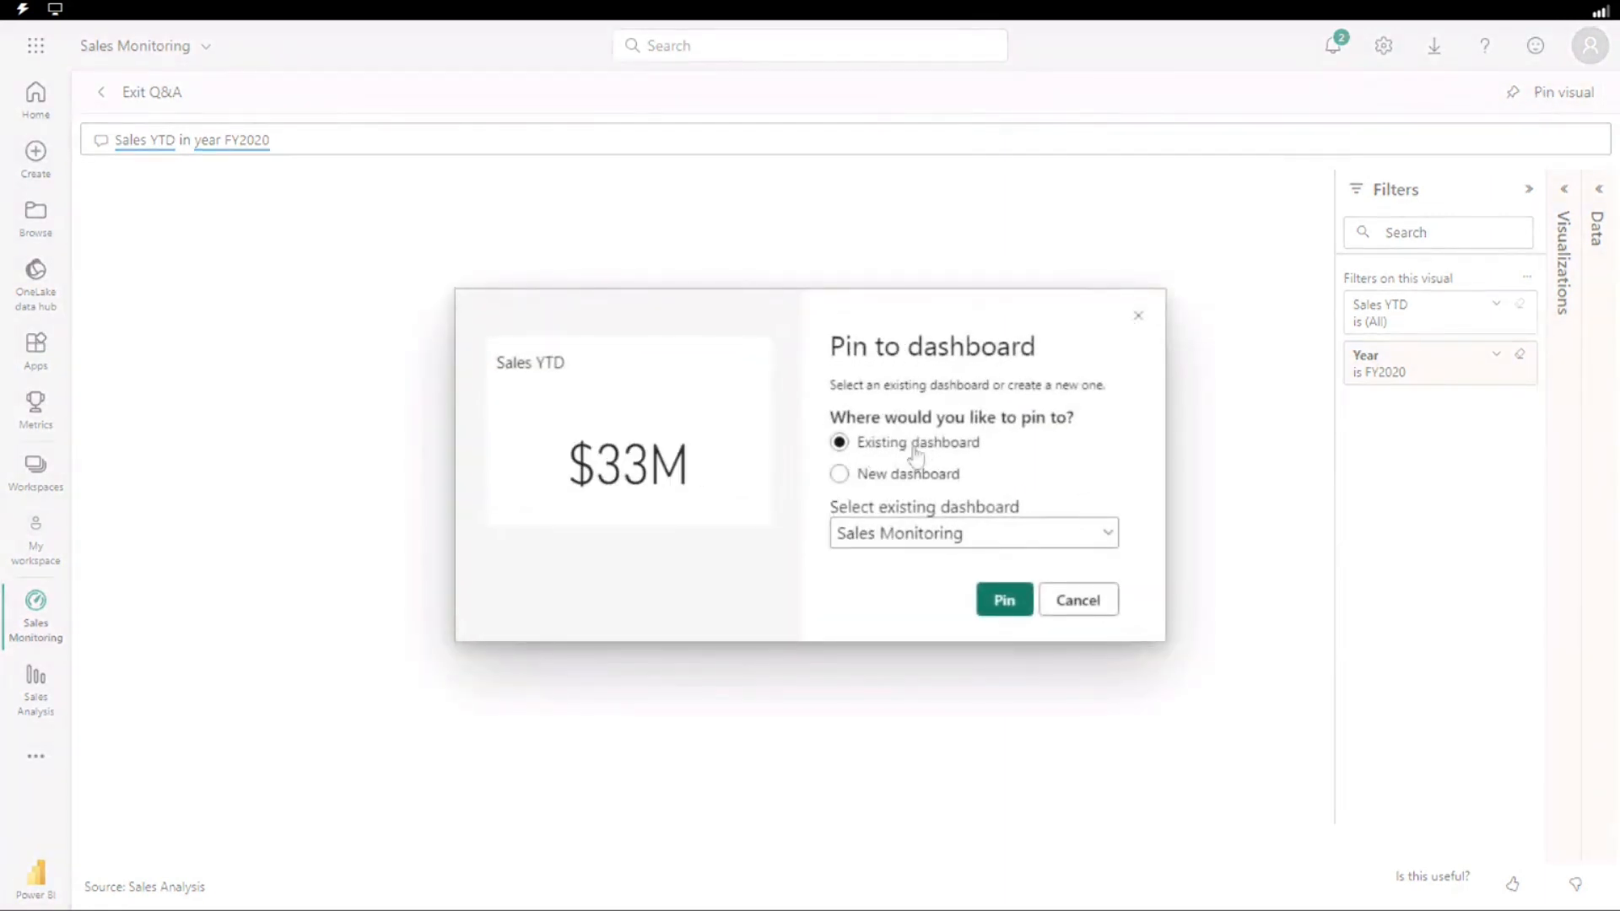
{"action": "left_click", "coordinate": [1004, 600]}
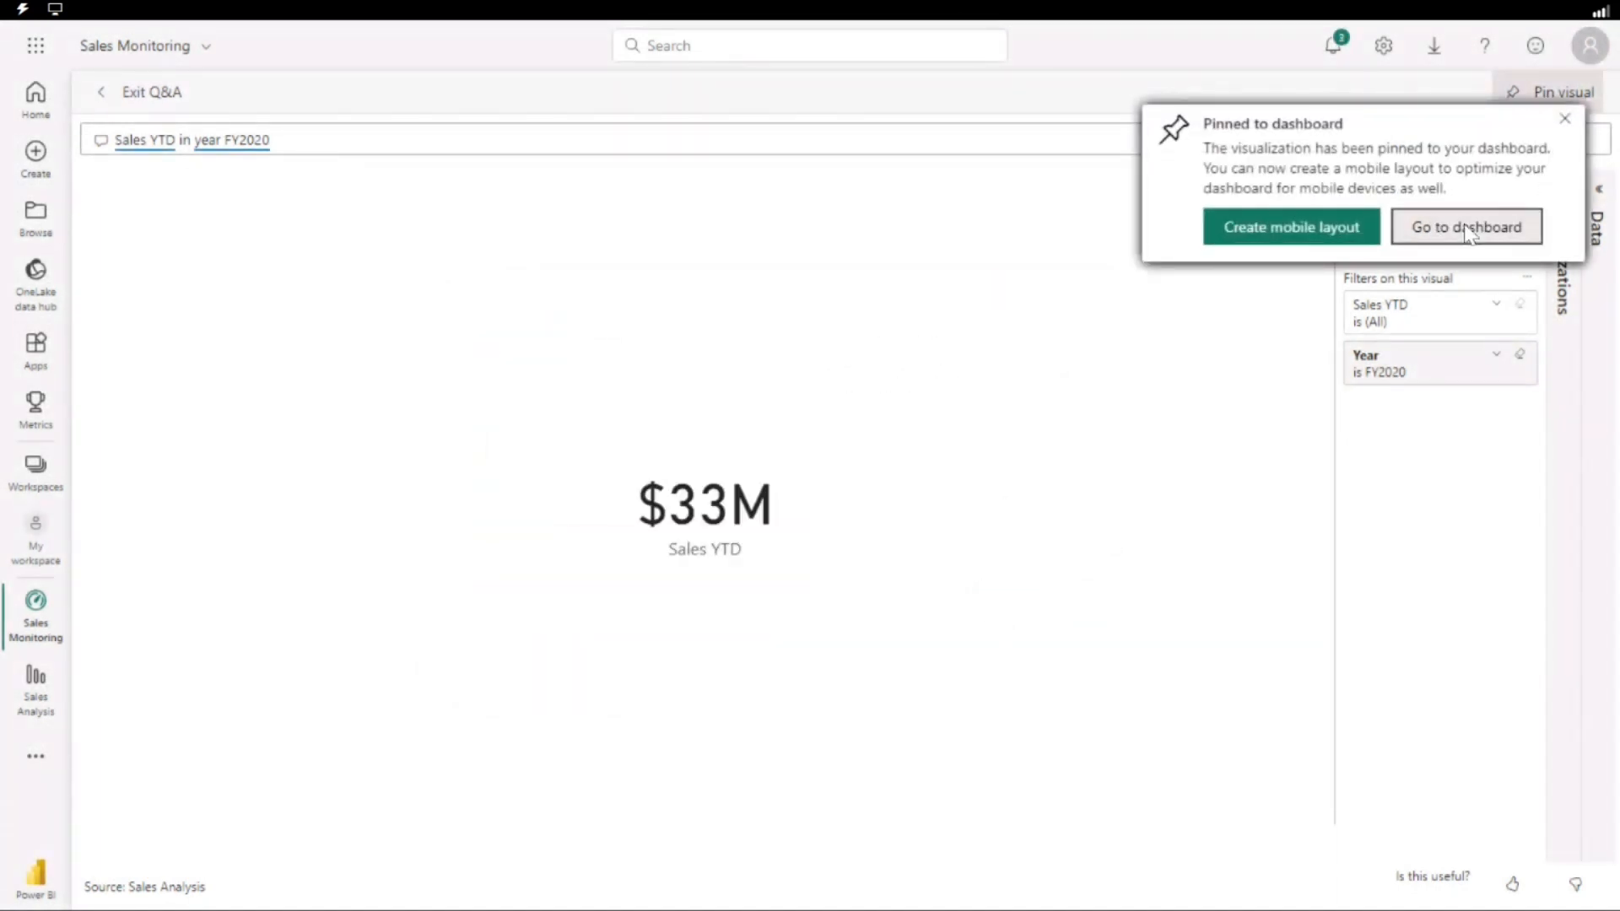
{"action": "left_click", "coordinate": [1564, 119]}
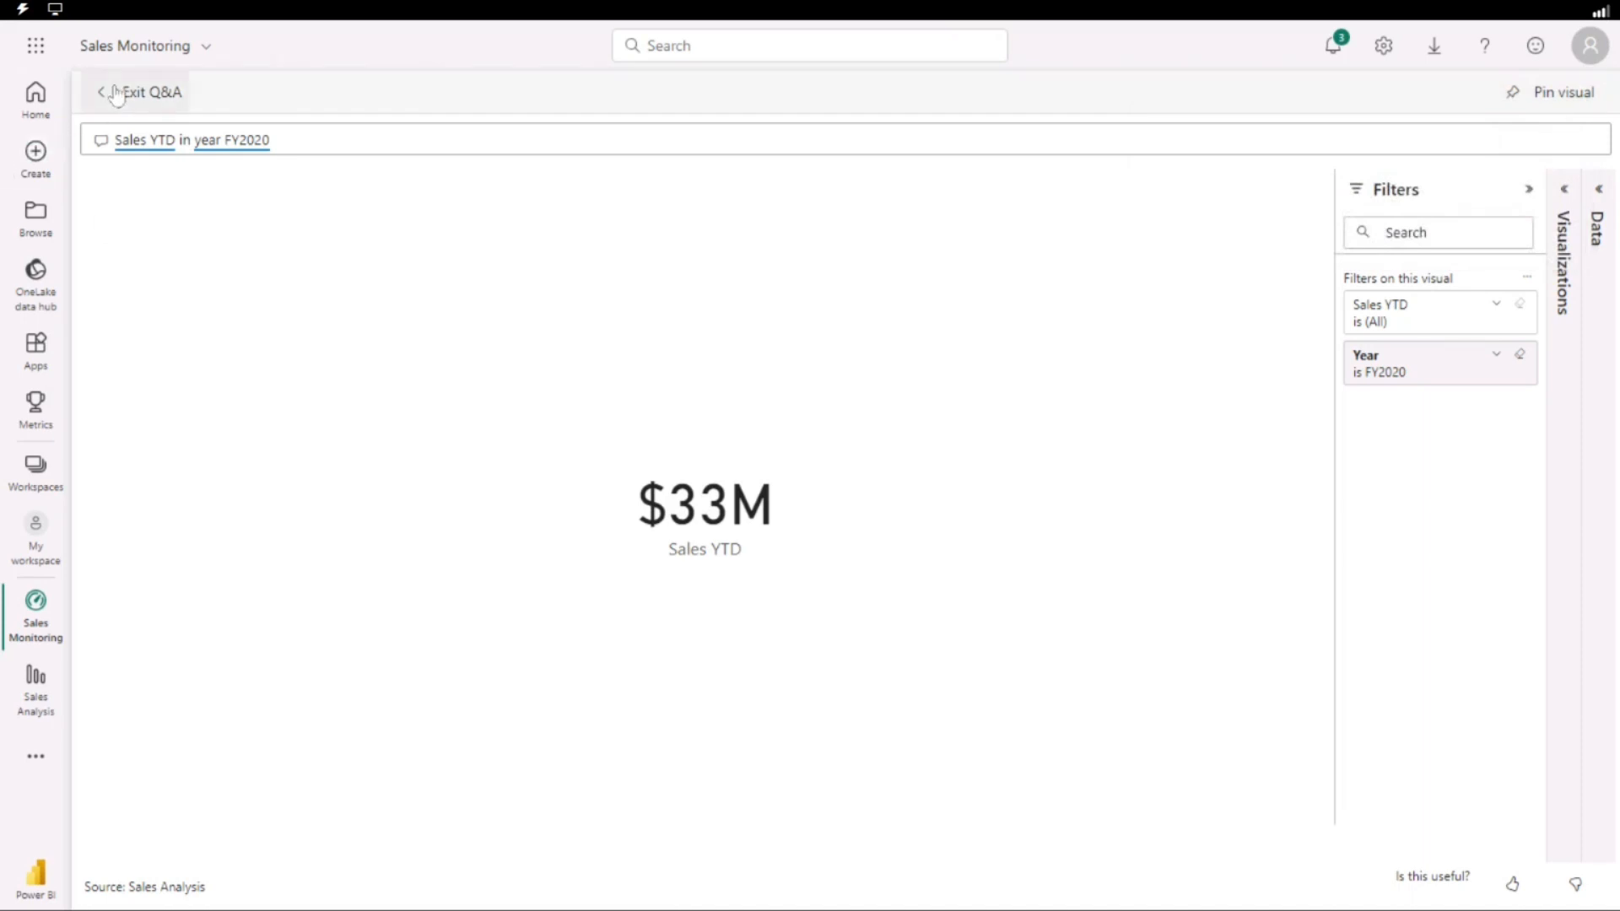
{"action": "left_click", "coordinate": [98, 105]}
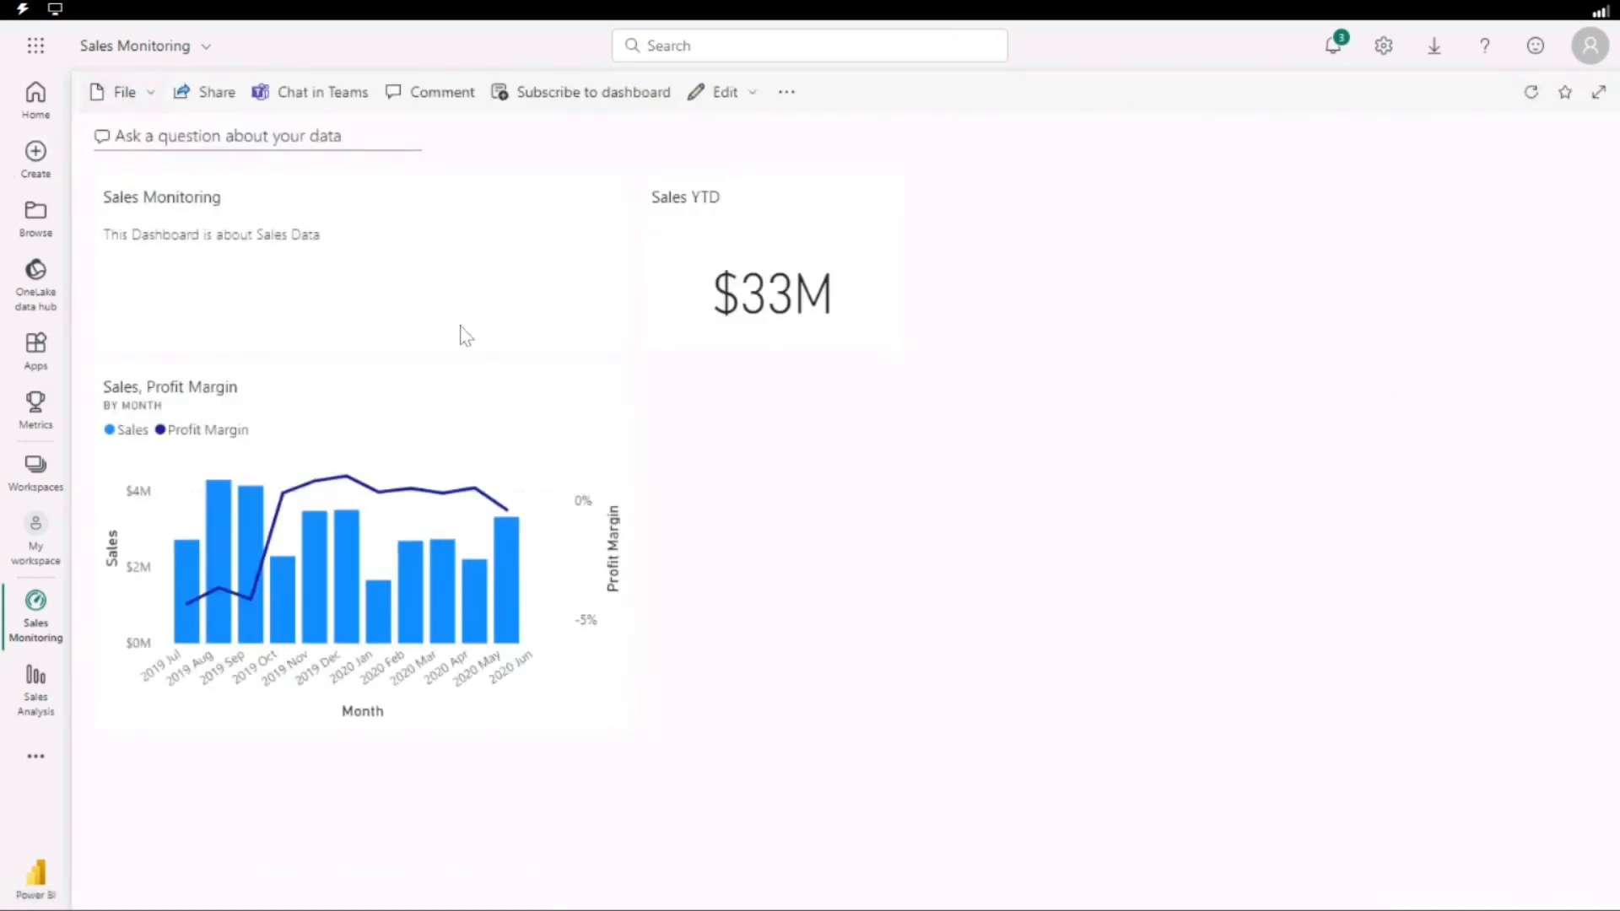
{"action": "left_click", "coordinate": [751, 95]}
{"action": "left_click", "coordinate": [763, 135]}
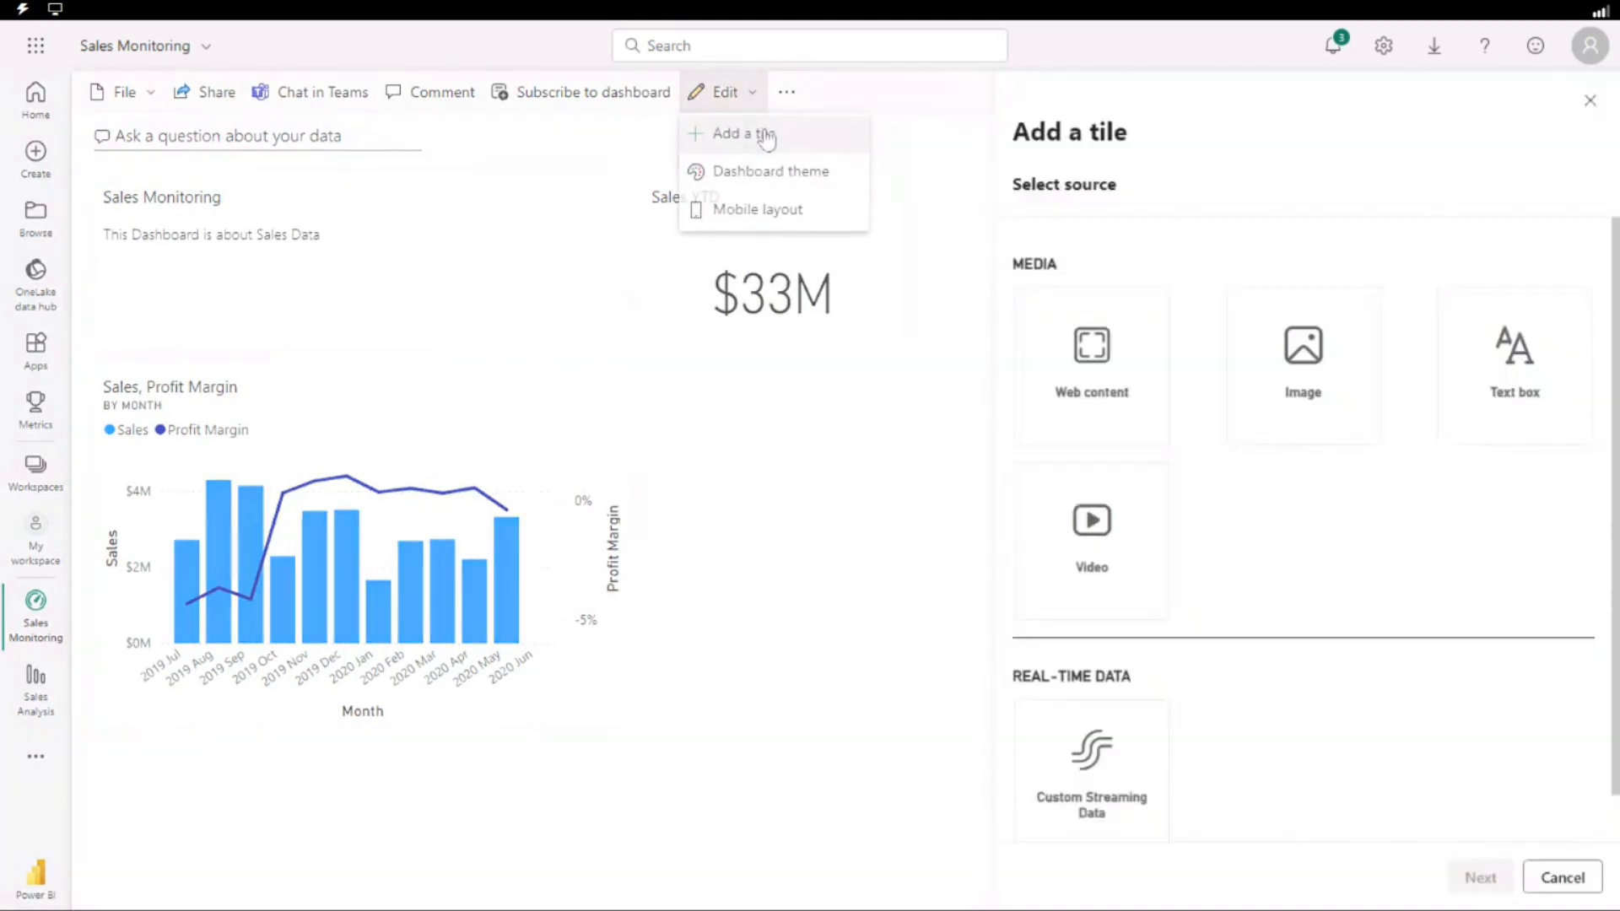
{"action": "left_click", "coordinate": [1314, 380]}
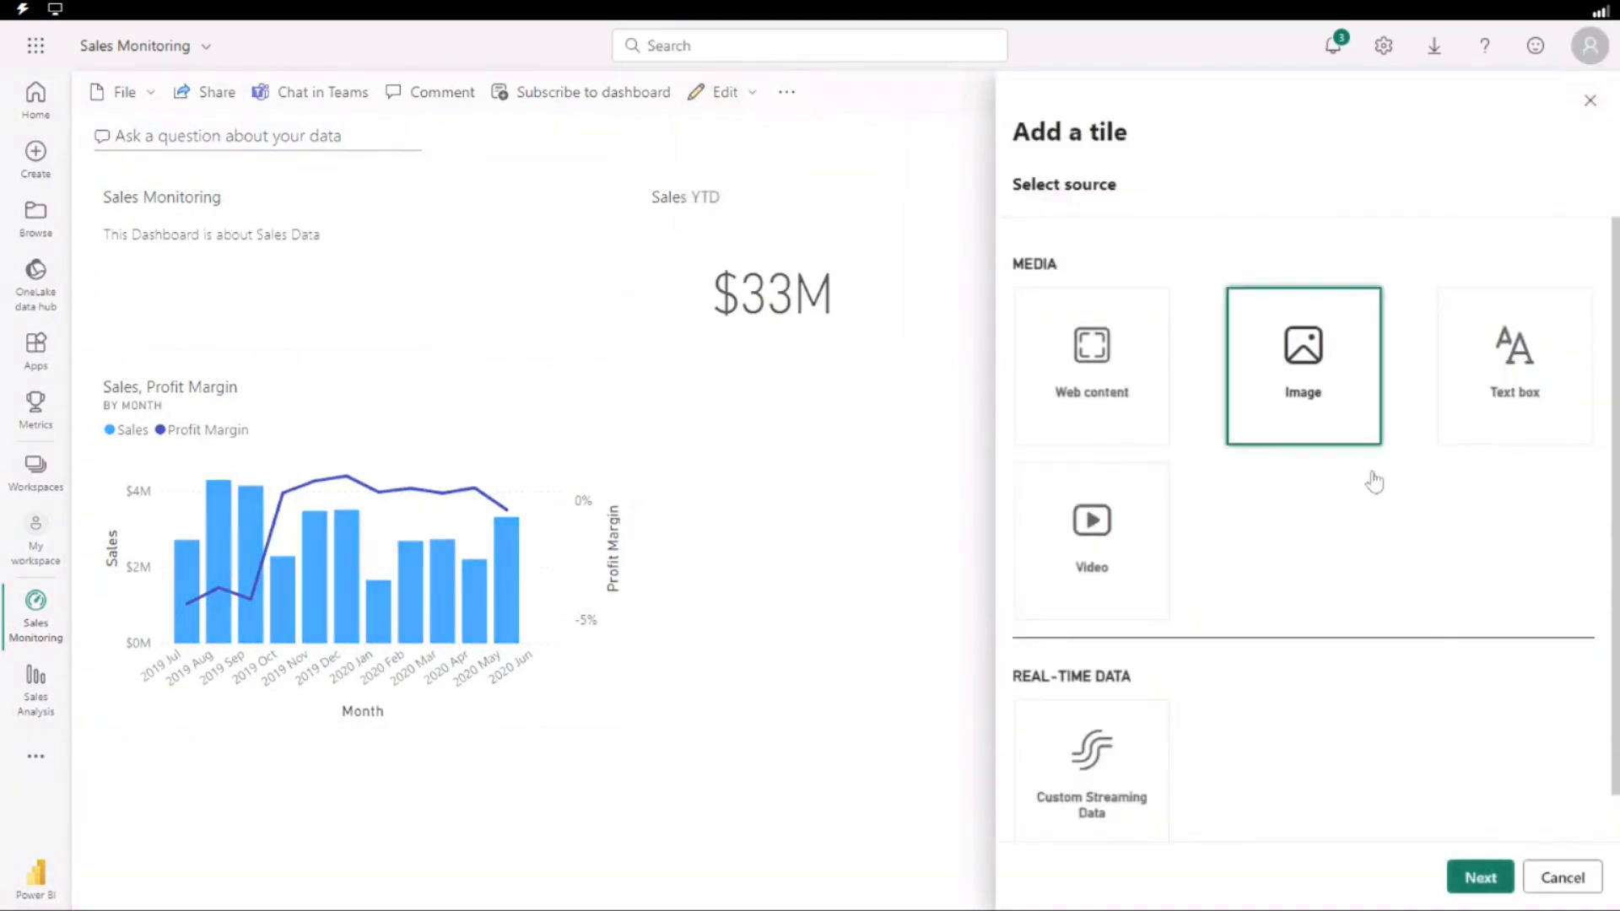
{"action": "left_click", "coordinate": [1483, 877]}
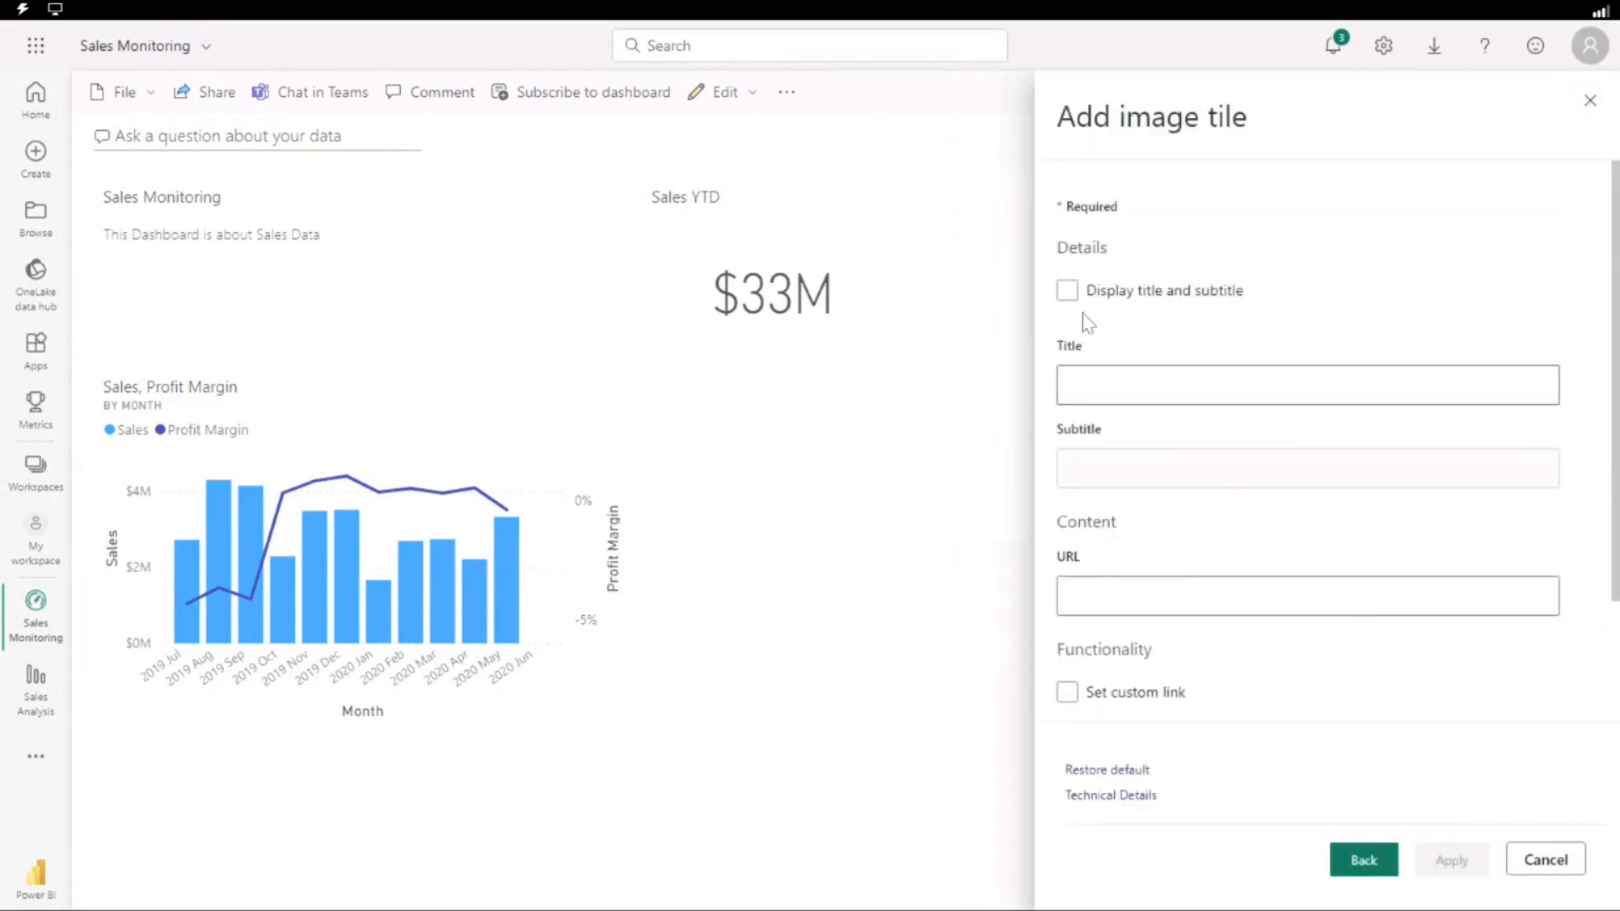
{"action": "scroll", "coordinate": [1199, 507], "scroll_direction": "down", "scroll_amount": 3}
{"action": "scroll", "coordinate": [1113, 401], "scroll_direction": "up", "scroll_amount": 3}
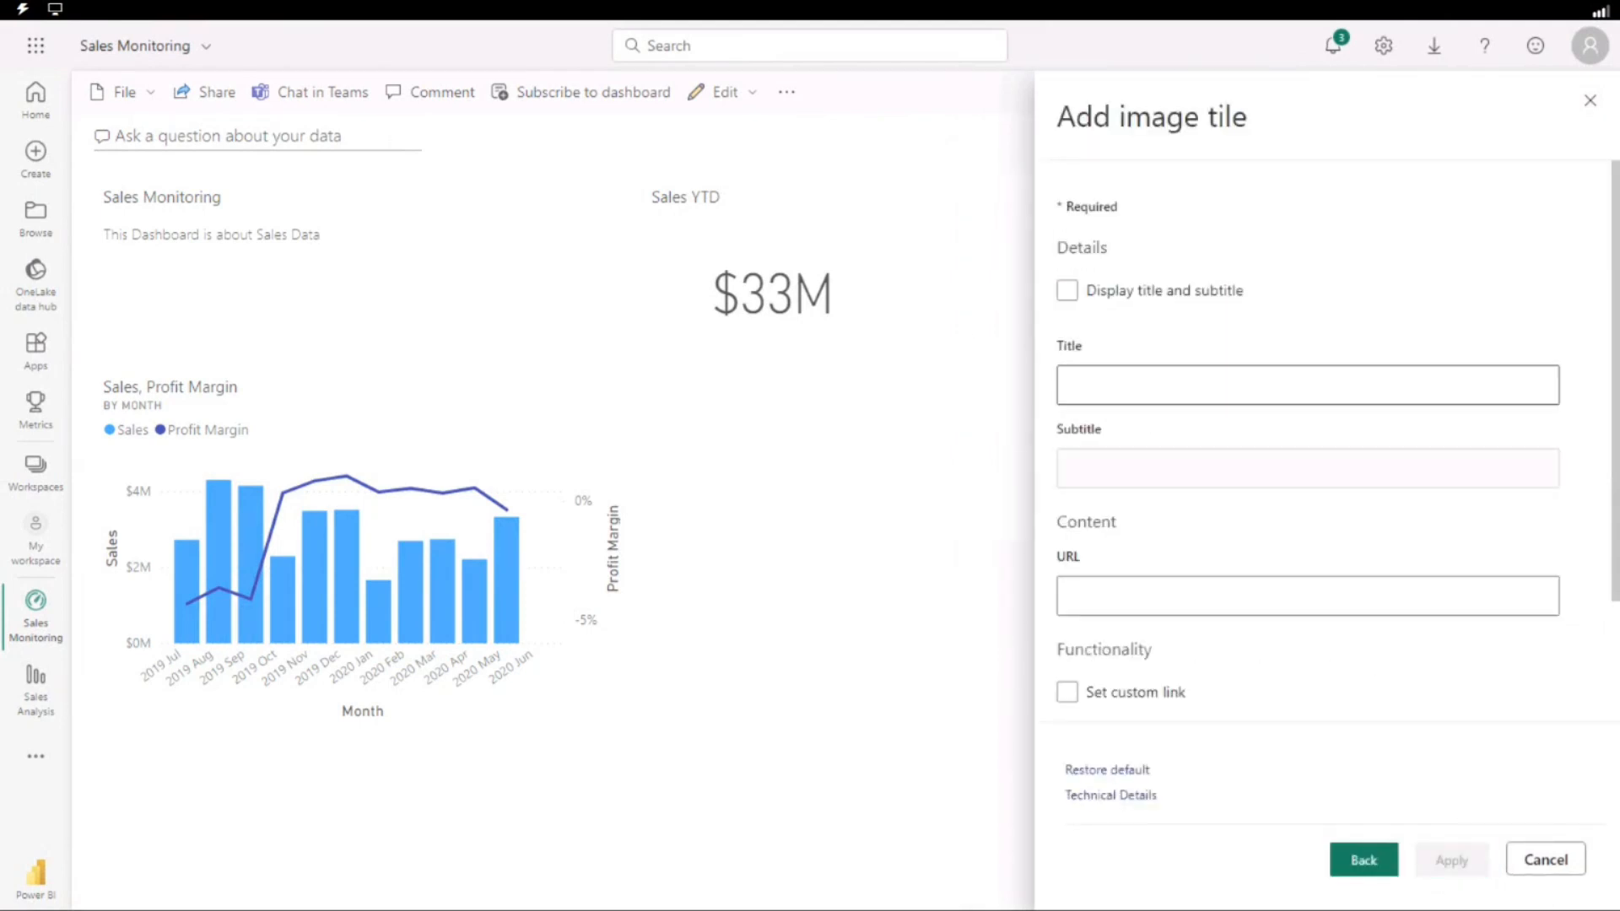
{"action": "left_click", "coordinate": [1547, 878]}
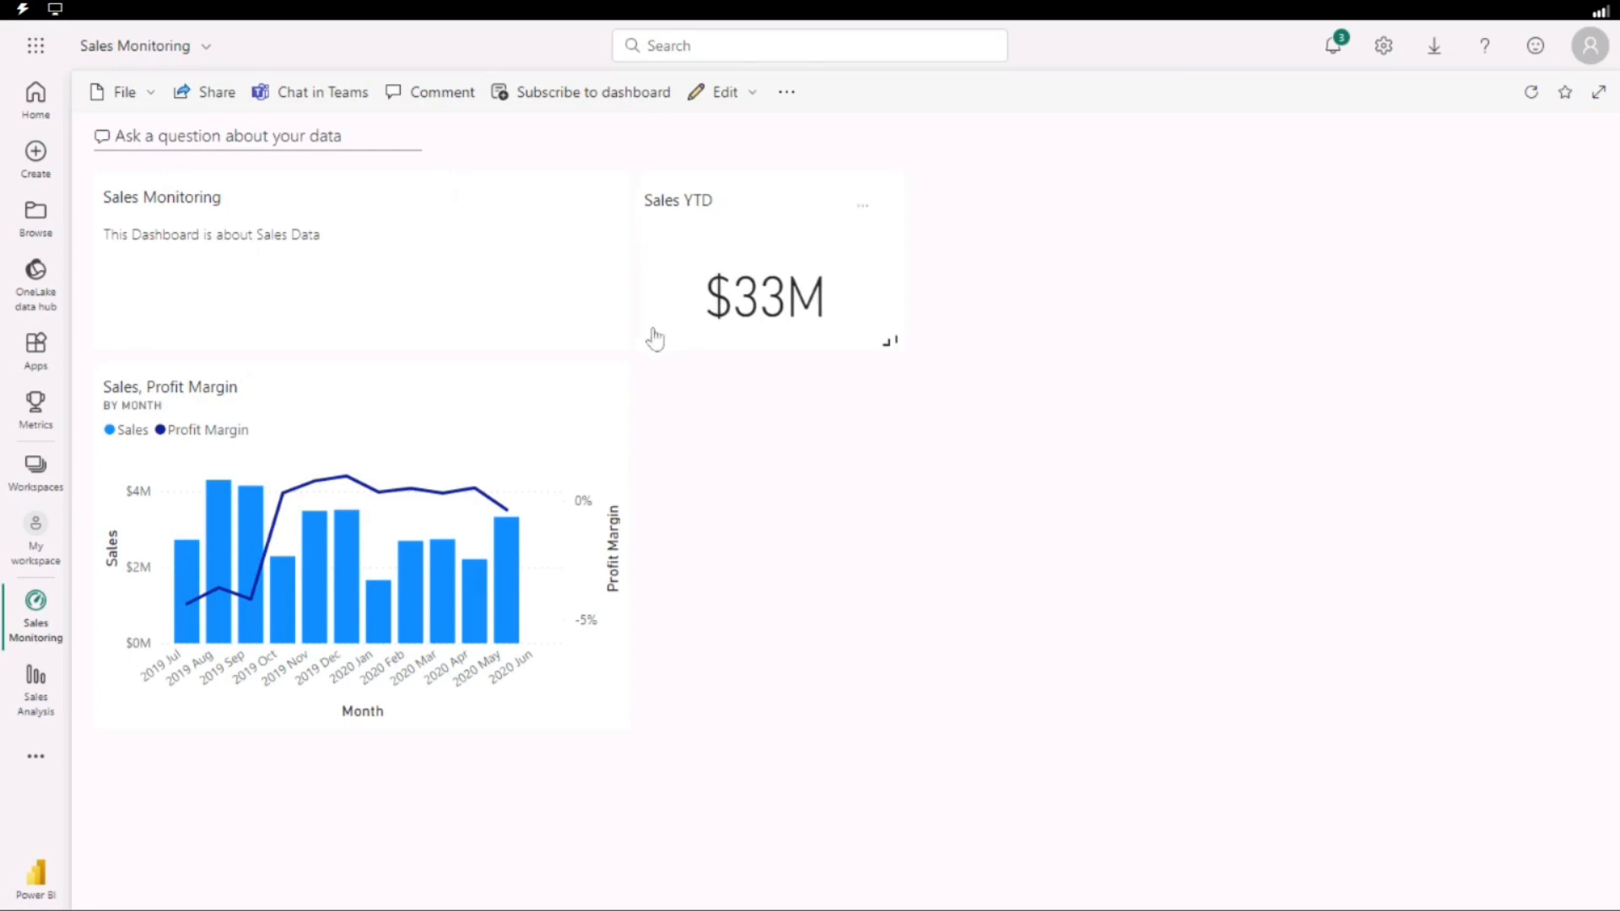
Narrow the Sales Monitoring text tile, place the Sales YTD card beside it, and position the Sales, Profit Margin chart directly beneath both.
{"action": "left_click_drag", "start_coordinate": [650, 336], "coordinate": [535, 390]}
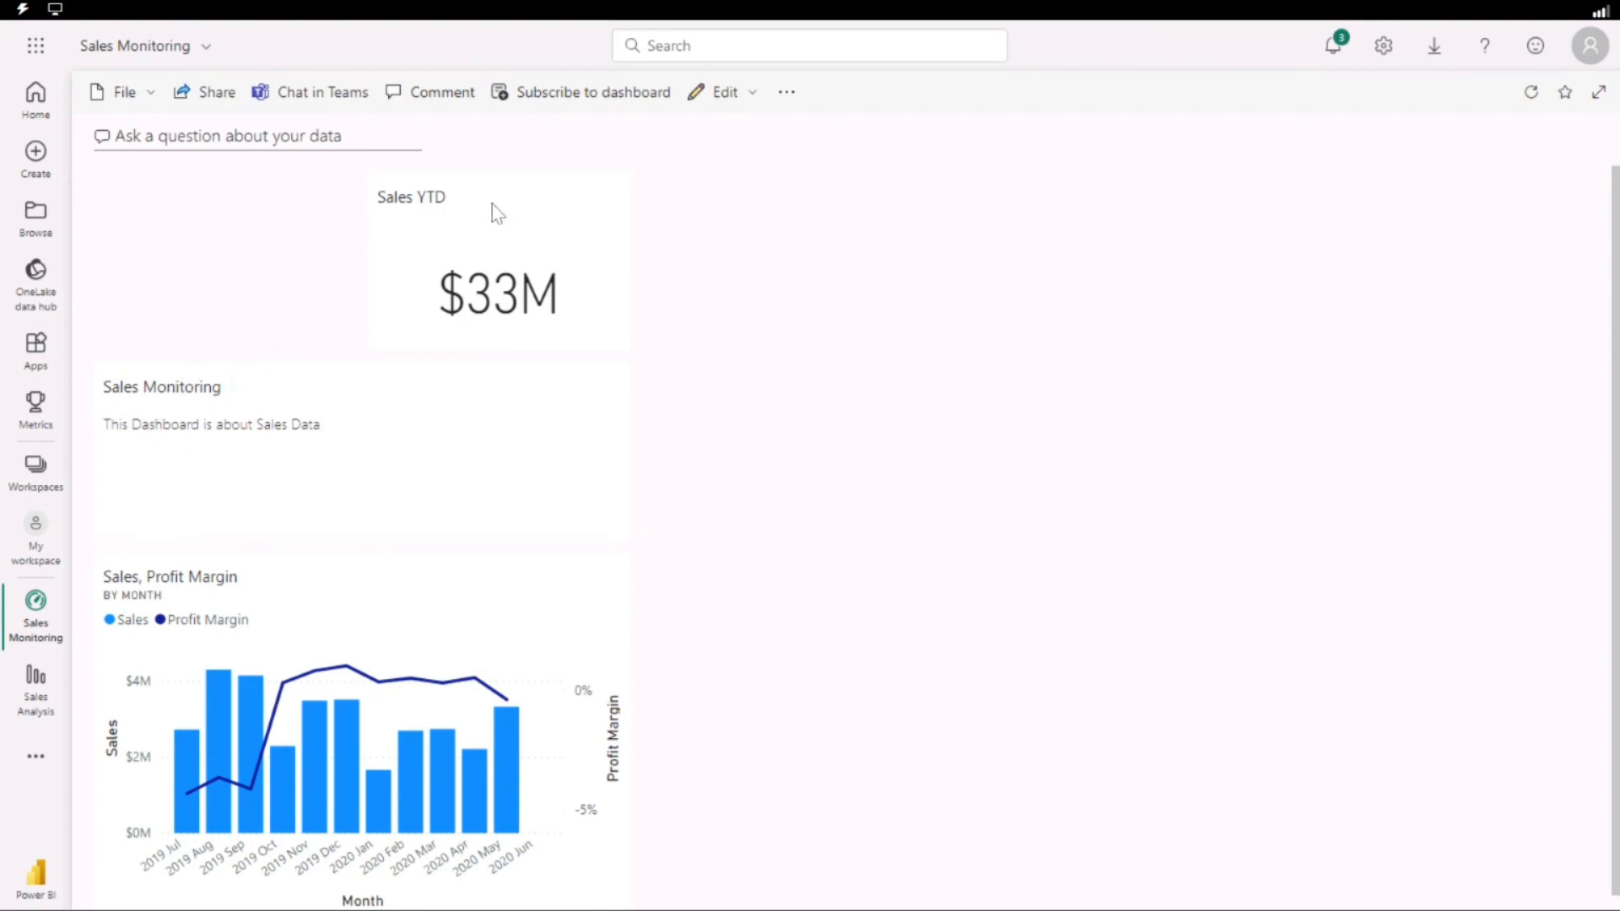
{"action": "left_click_drag", "start_coordinate": [535, 275], "coordinate": [279, 591]}
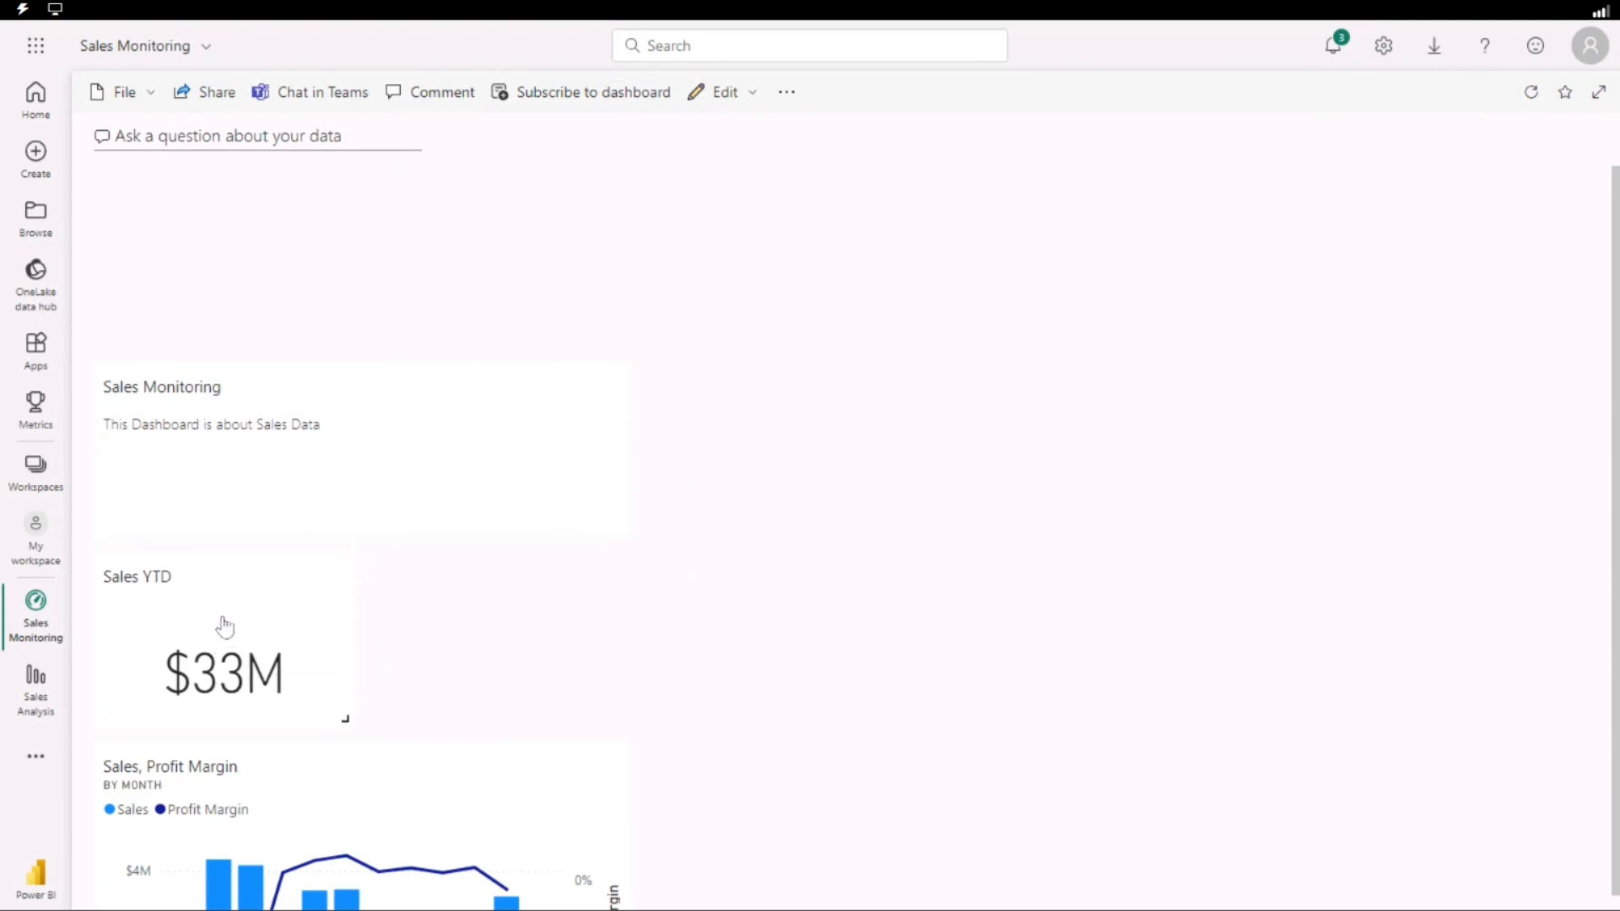
{"action": "left_click_drag", "start_coordinate": [236, 438], "coordinate": [221, 253]}
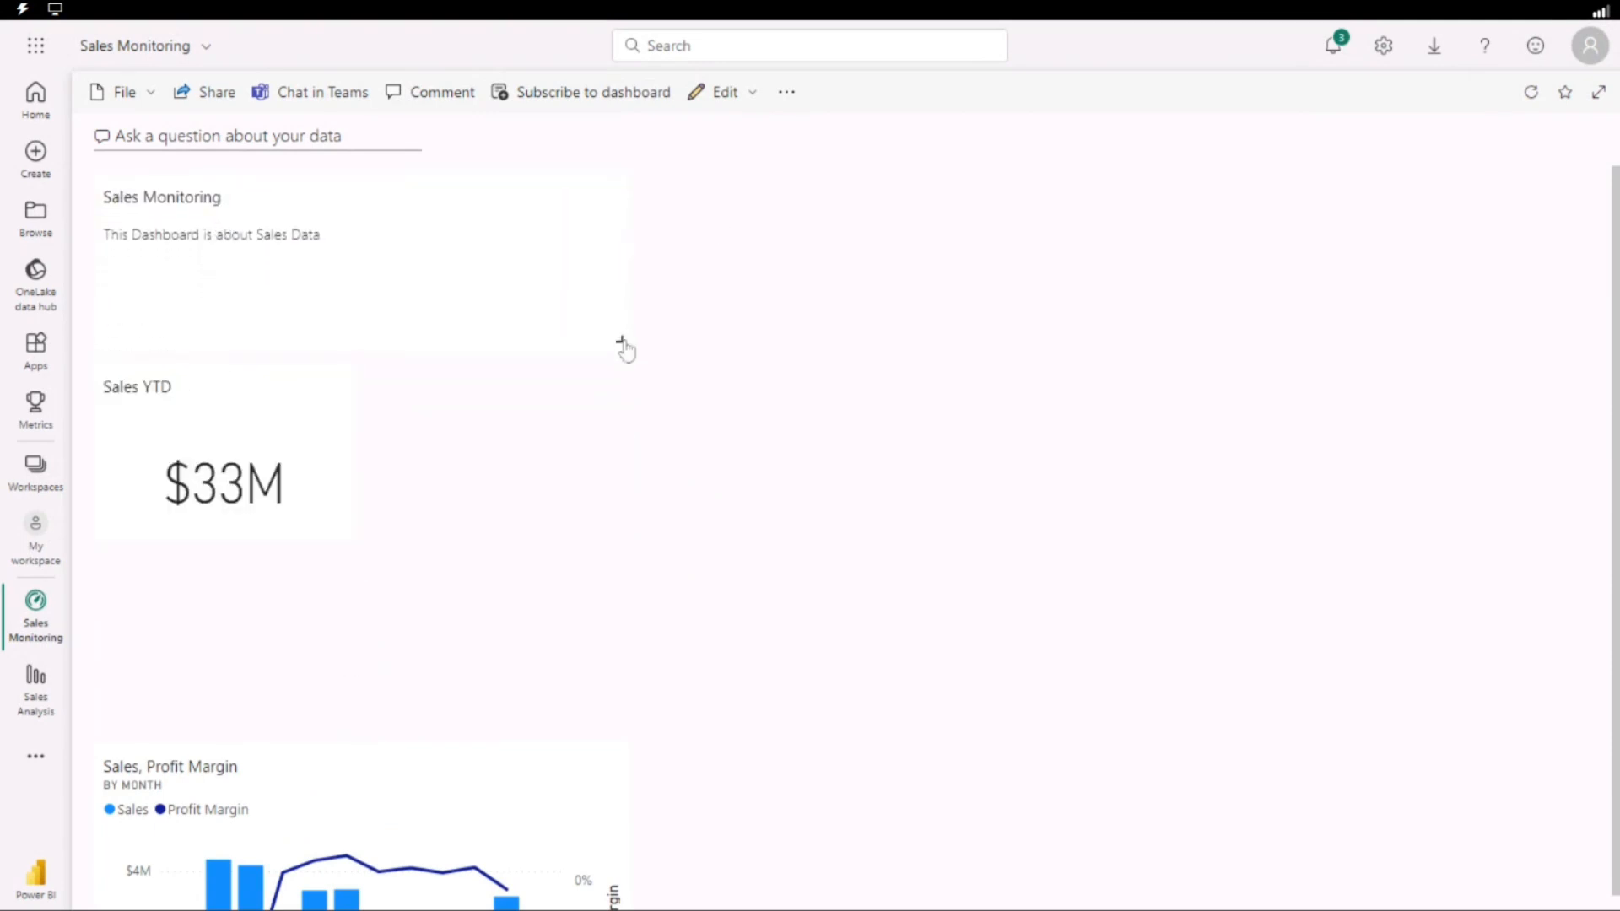
{"action": "left_click_drag", "start_coordinate": [620, 340], "coordinate": [304, 354]}
{"action": "left_click_drag", "start_coordinate": [250, 416], "coordinate": [498, 245]}
{"action": "left_click_drag", "start_coordinate": [315, 807], "coordinate": [268, 453]}
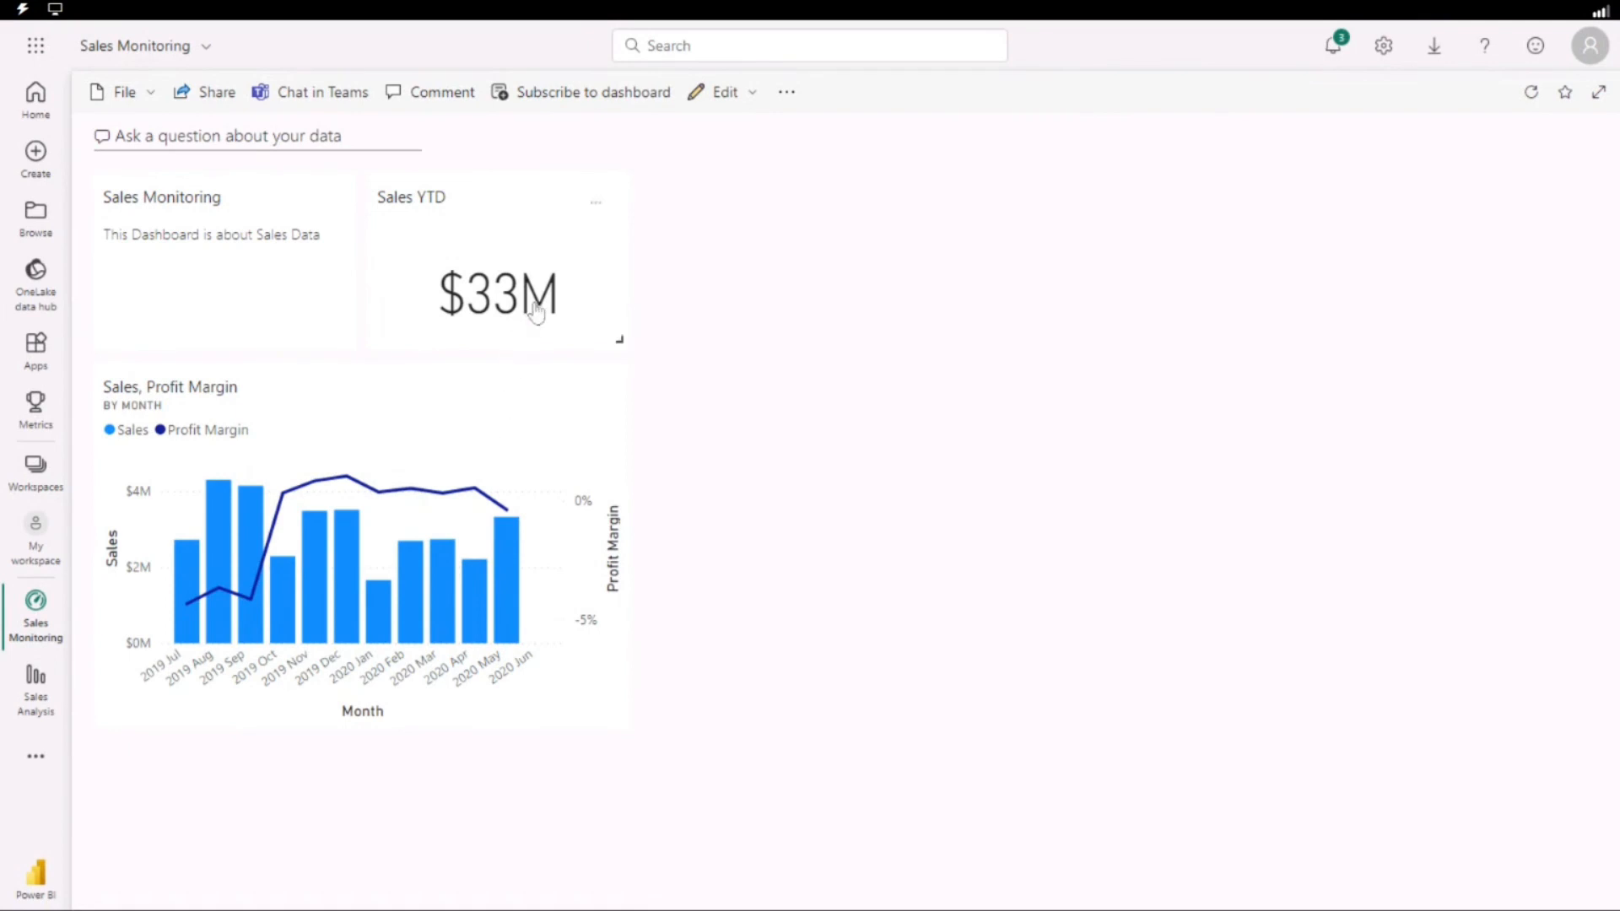
Add the subtitle FY2020 to the Sales YTD tile and apply the tile details.
{"action": "left_click", "coordinate": [595, 205]}
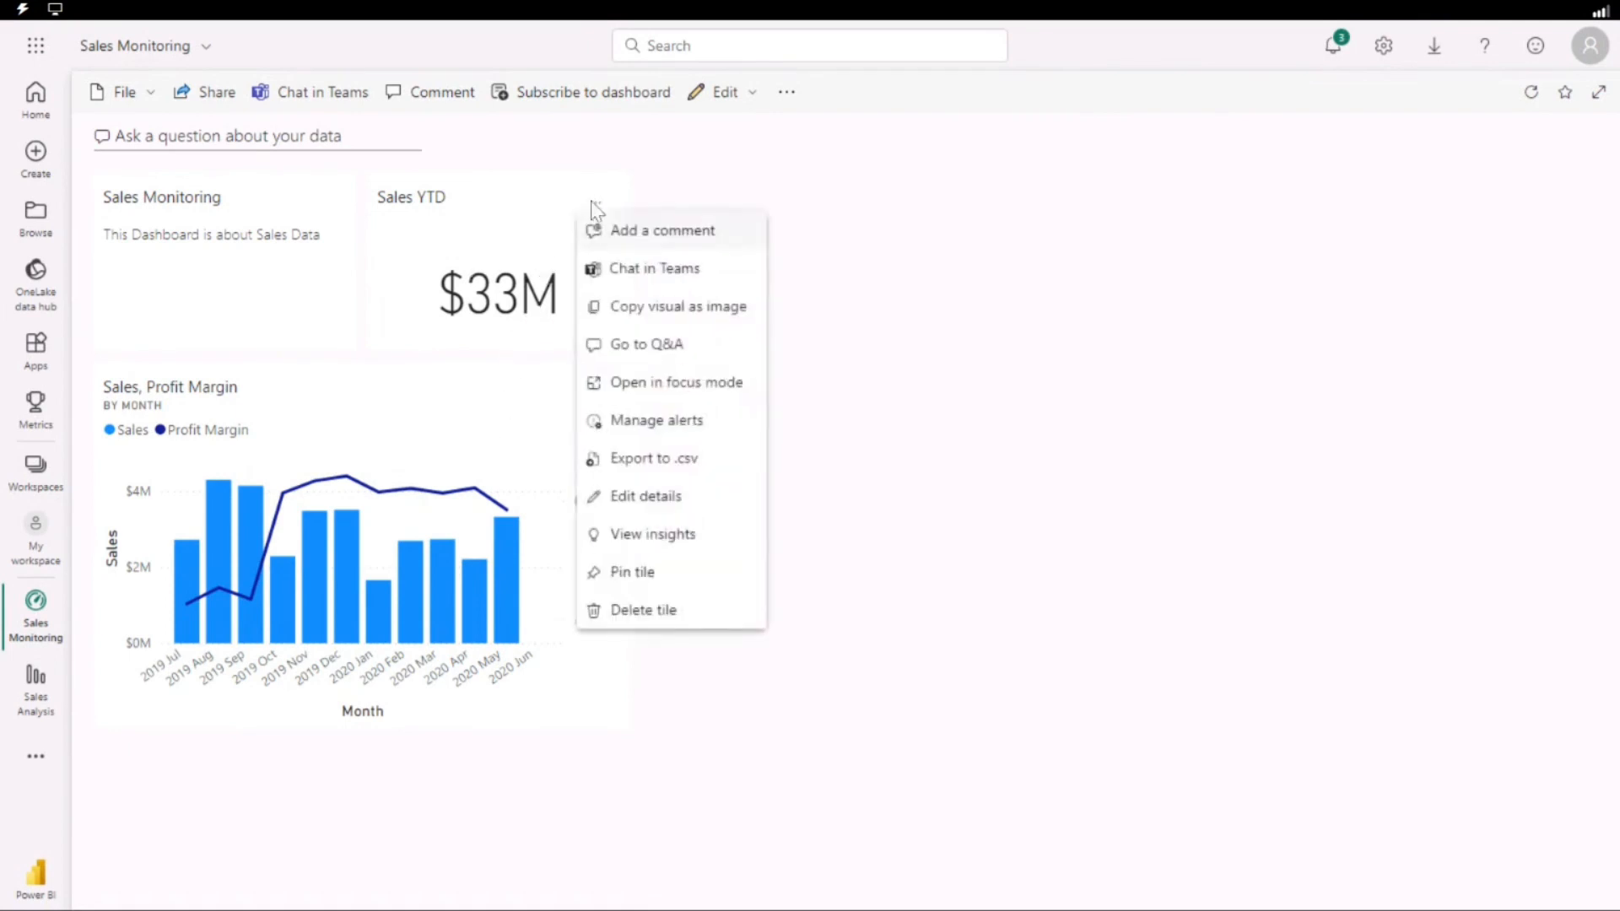
{"action": "left_click", "coordinate": [647, 499]}
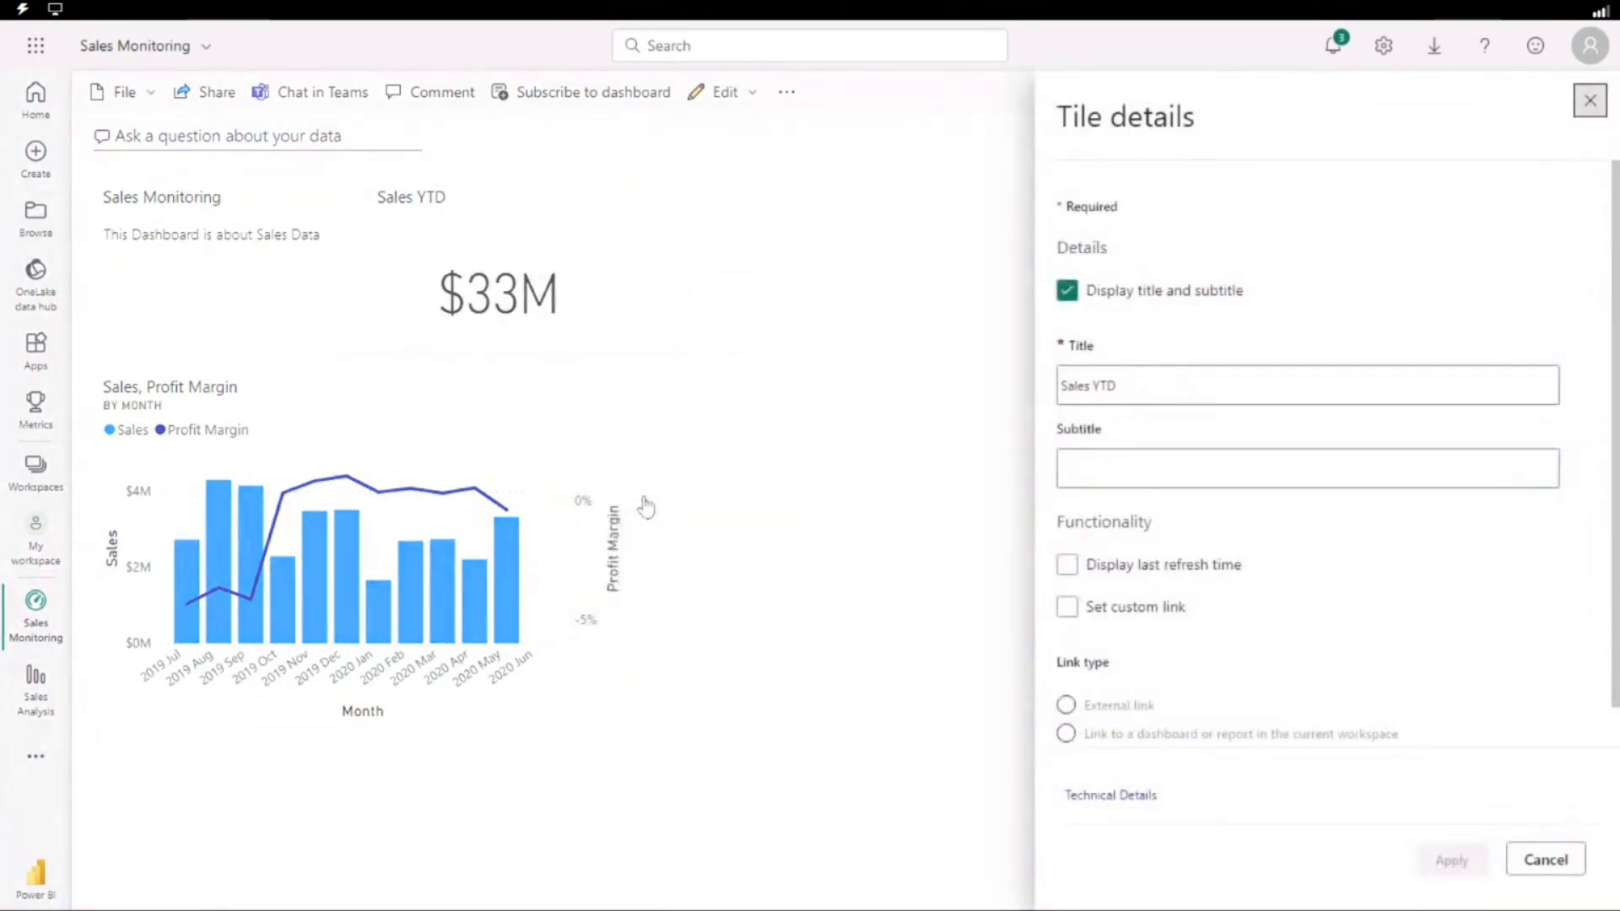
{"action": "scroll", "coordinate": [1089, 578], "scroll_direction": "down", "scroll_amount": 1}
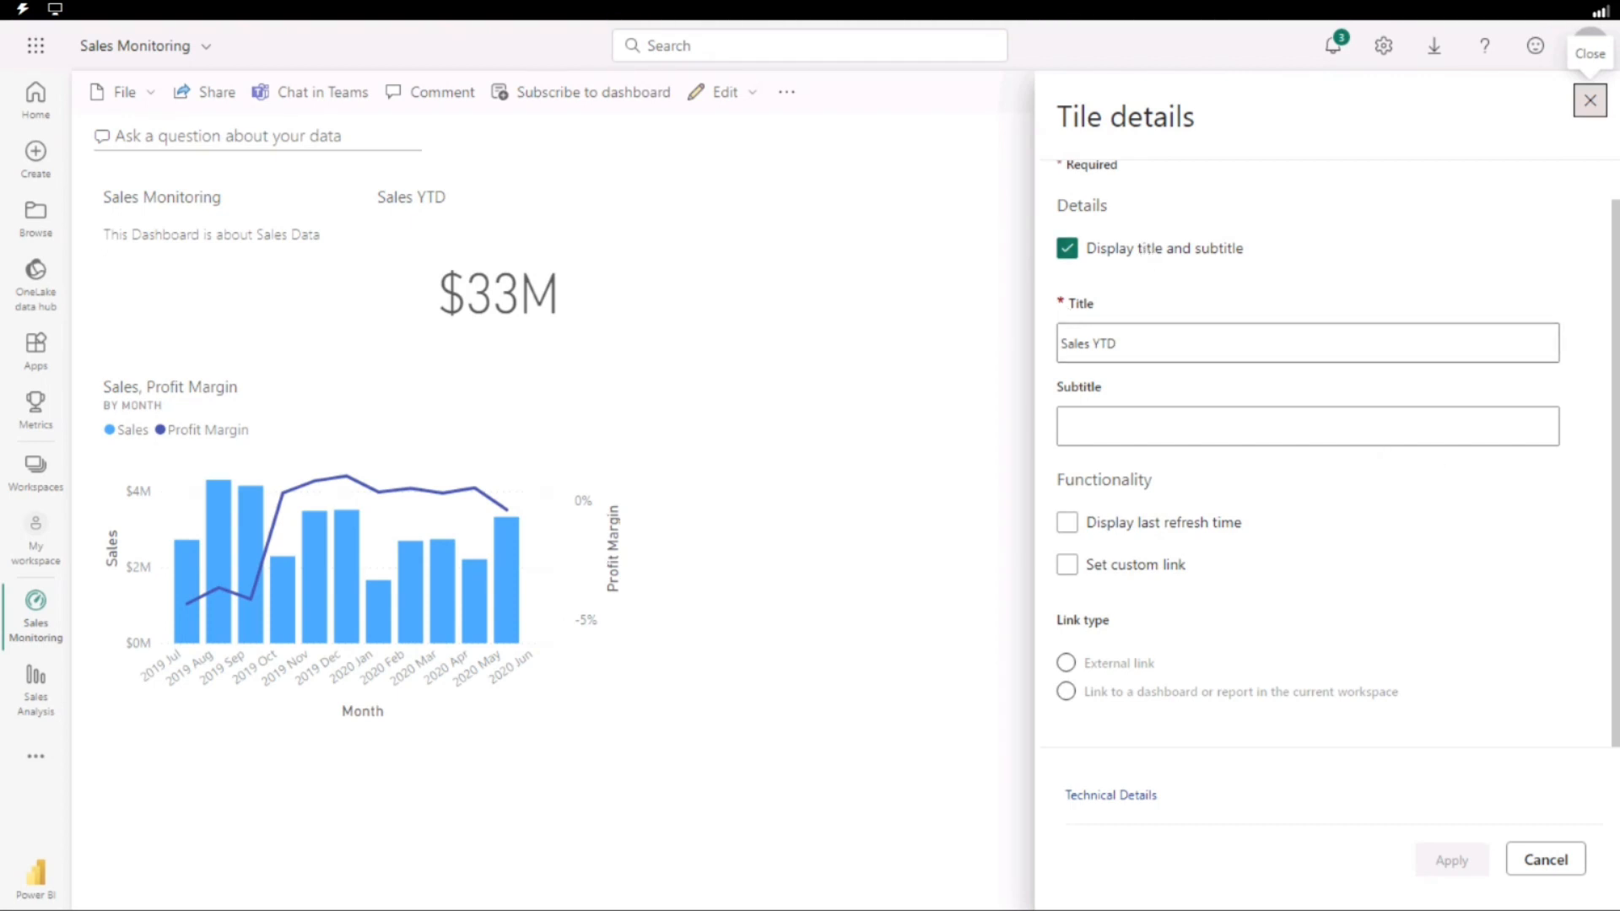
{"action": "left_click", "coordinate": [1114, 426]}
{"action": "type", "text": "FY2020"}
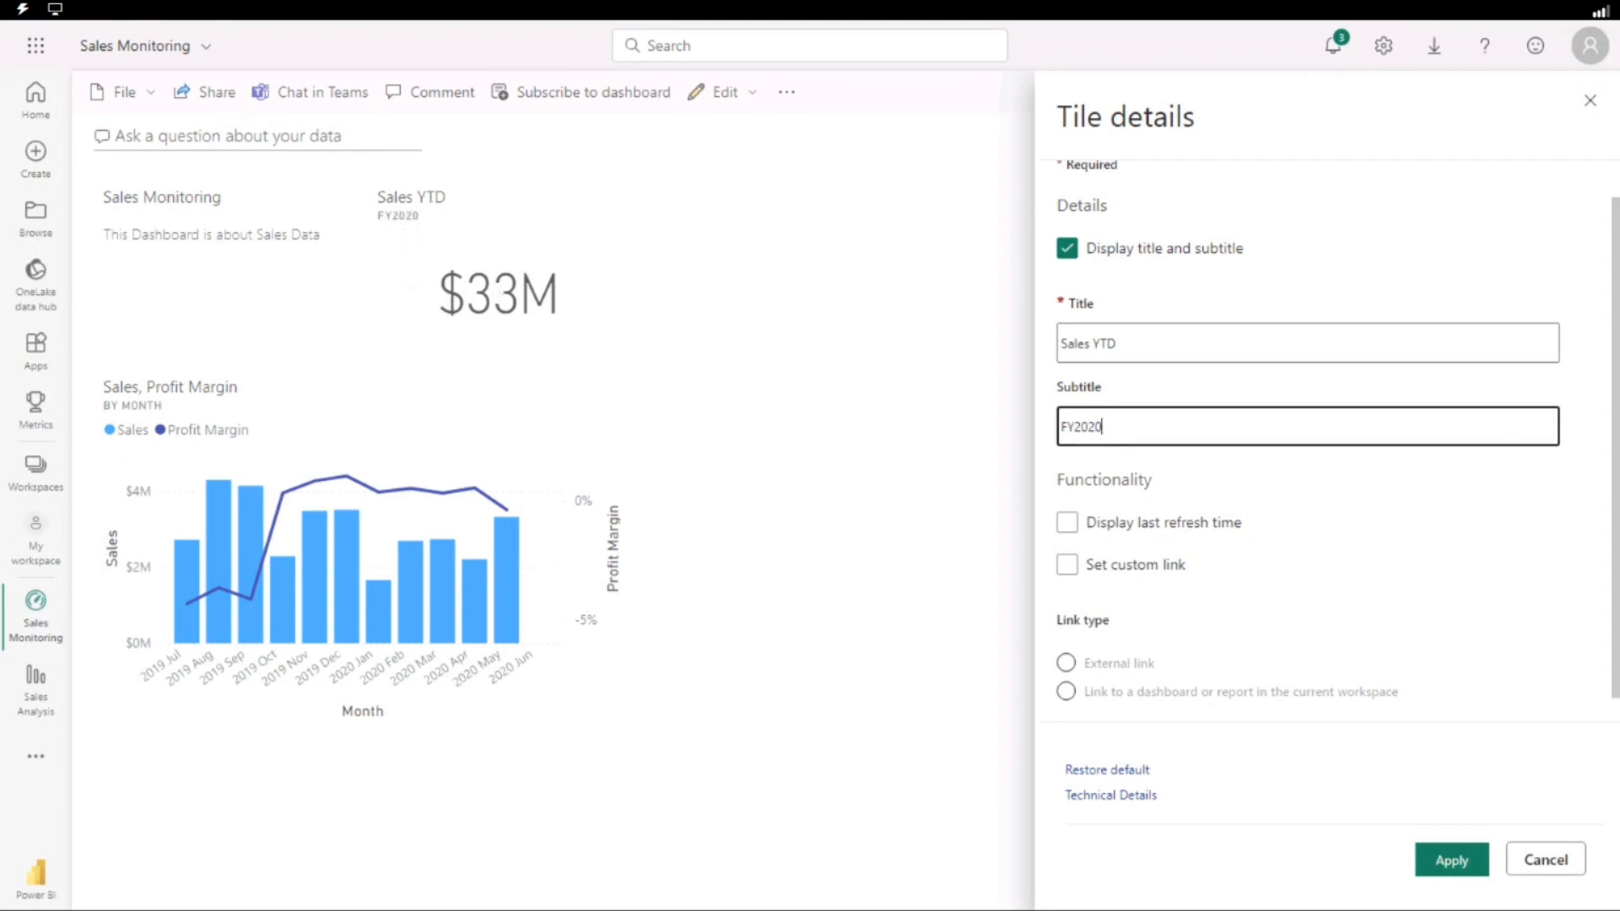
{"action": "left_click", "coordinate": [1450, 859]}
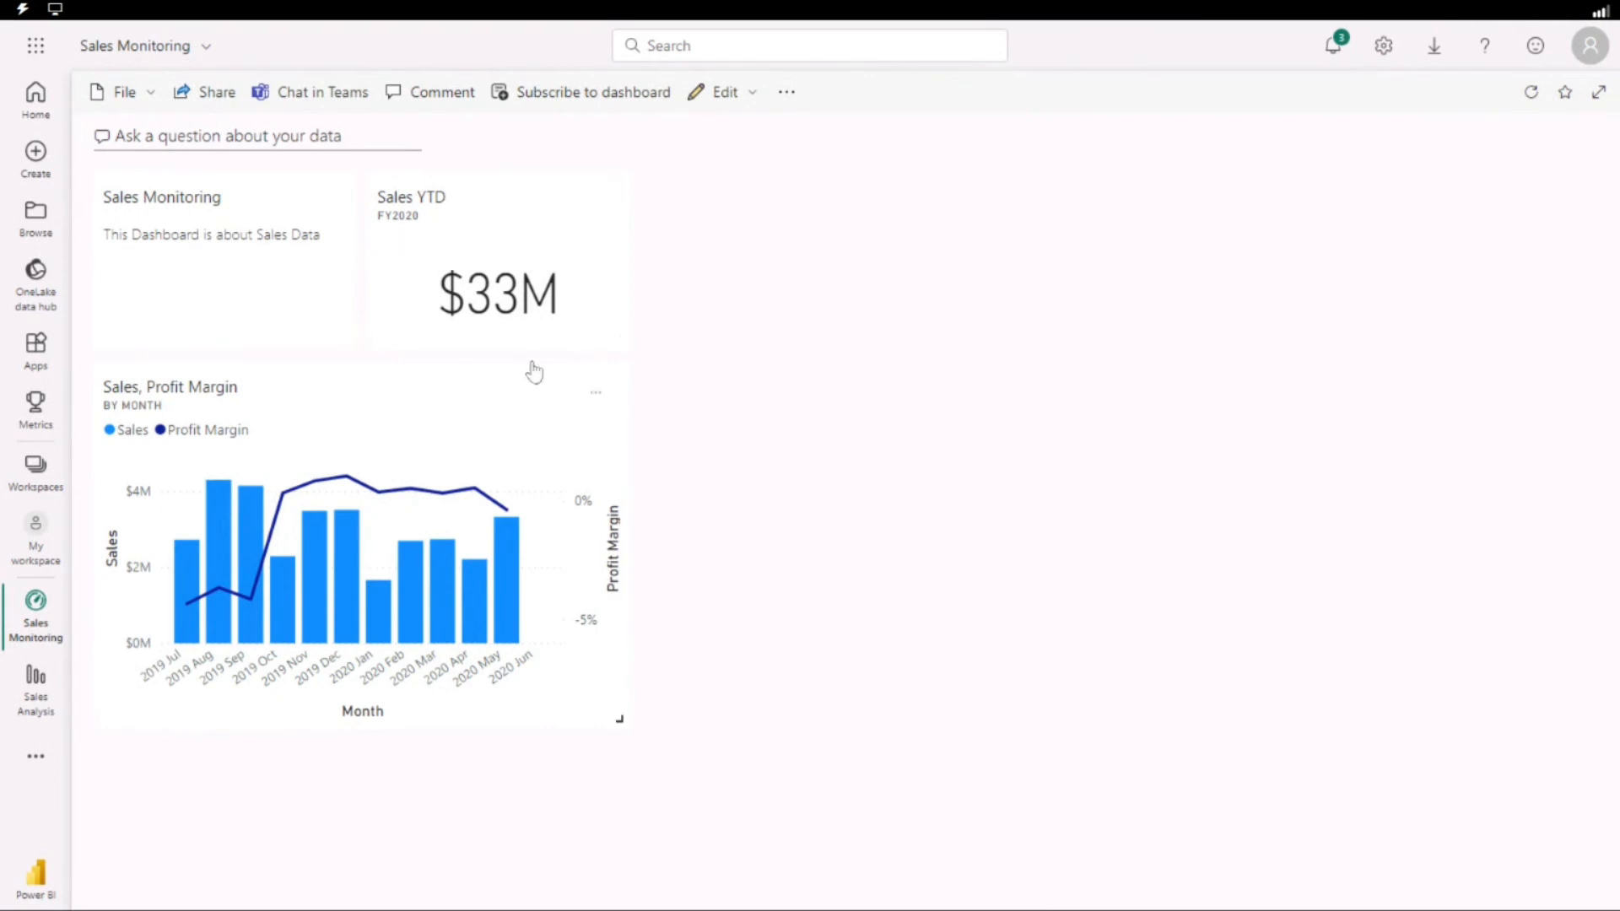
Display the last refresh time on the Sales, Profit Margin tile and apply the tile details.
{"action": "left_click", "coordinate": [598, 397]}
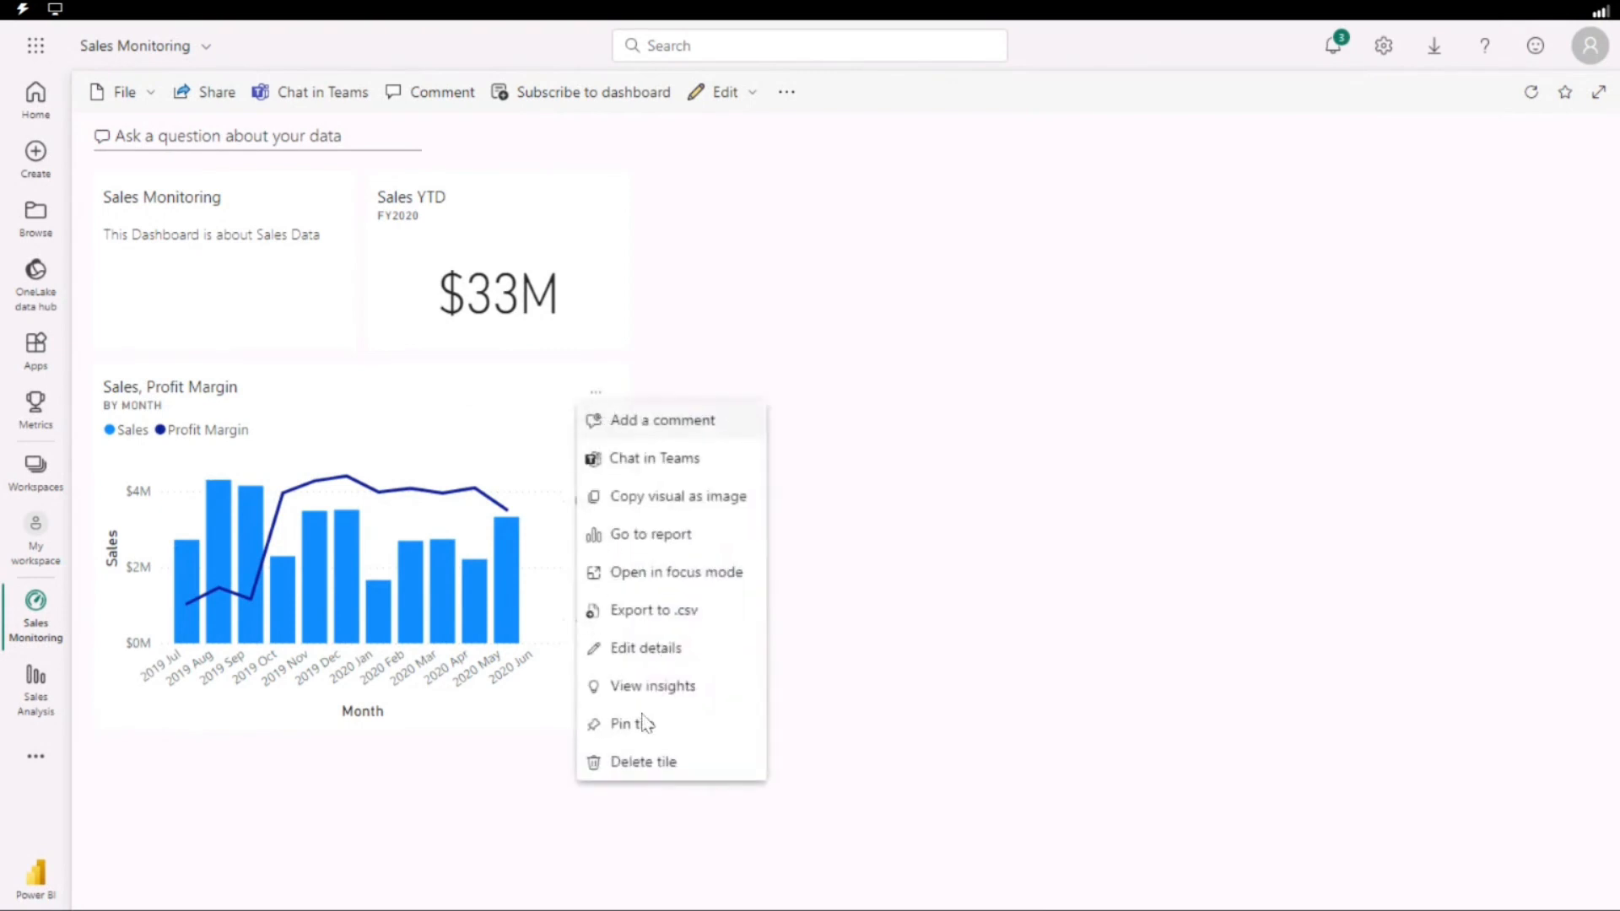
{"action": "left_click", "coordinate": [648, 650]}
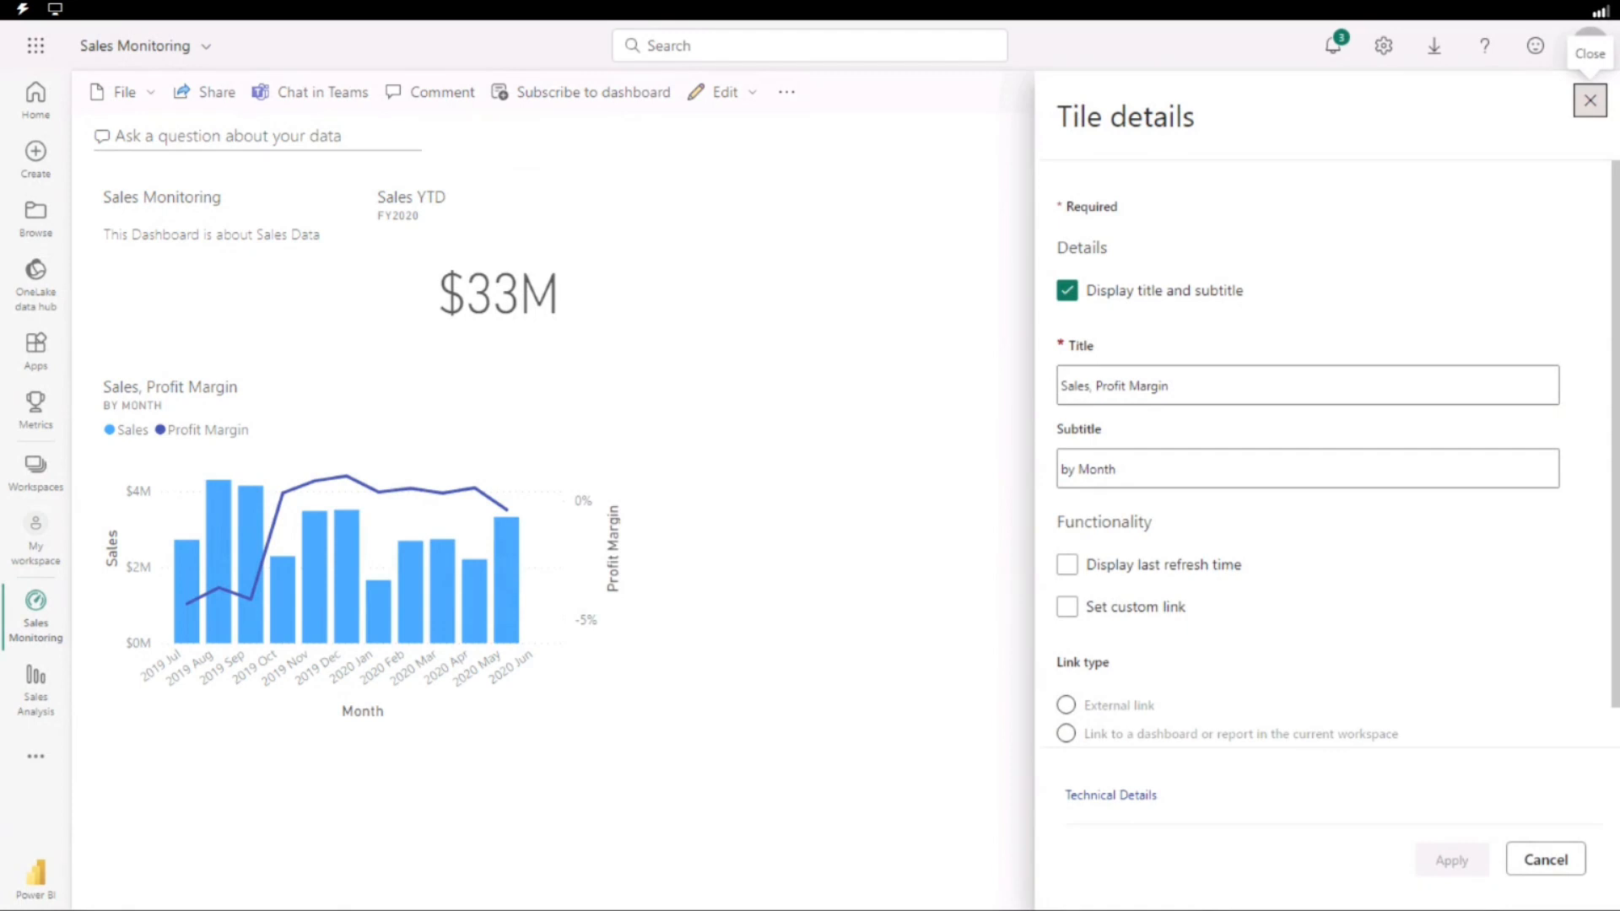
{"action": "scroll", "coordinate": [1223, 555], "scroll_direction": "down", "scroll_amount": 1}
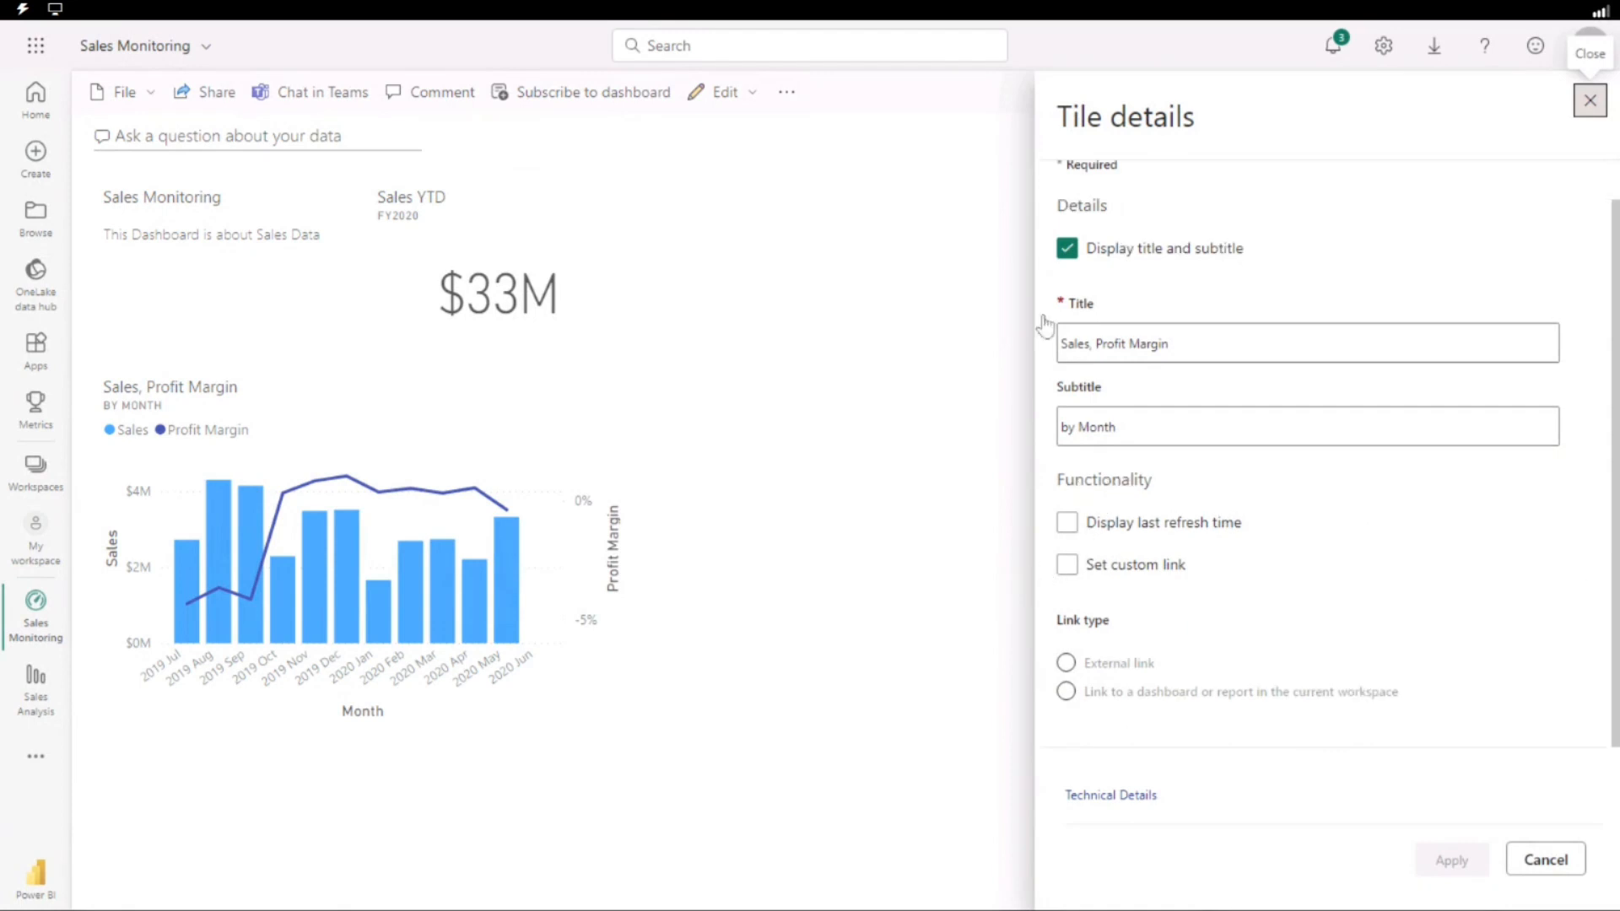
{"action": "scroll", "coordinate": [1093, 325], "scroll_direction": "up", "scroll_amount": 1}
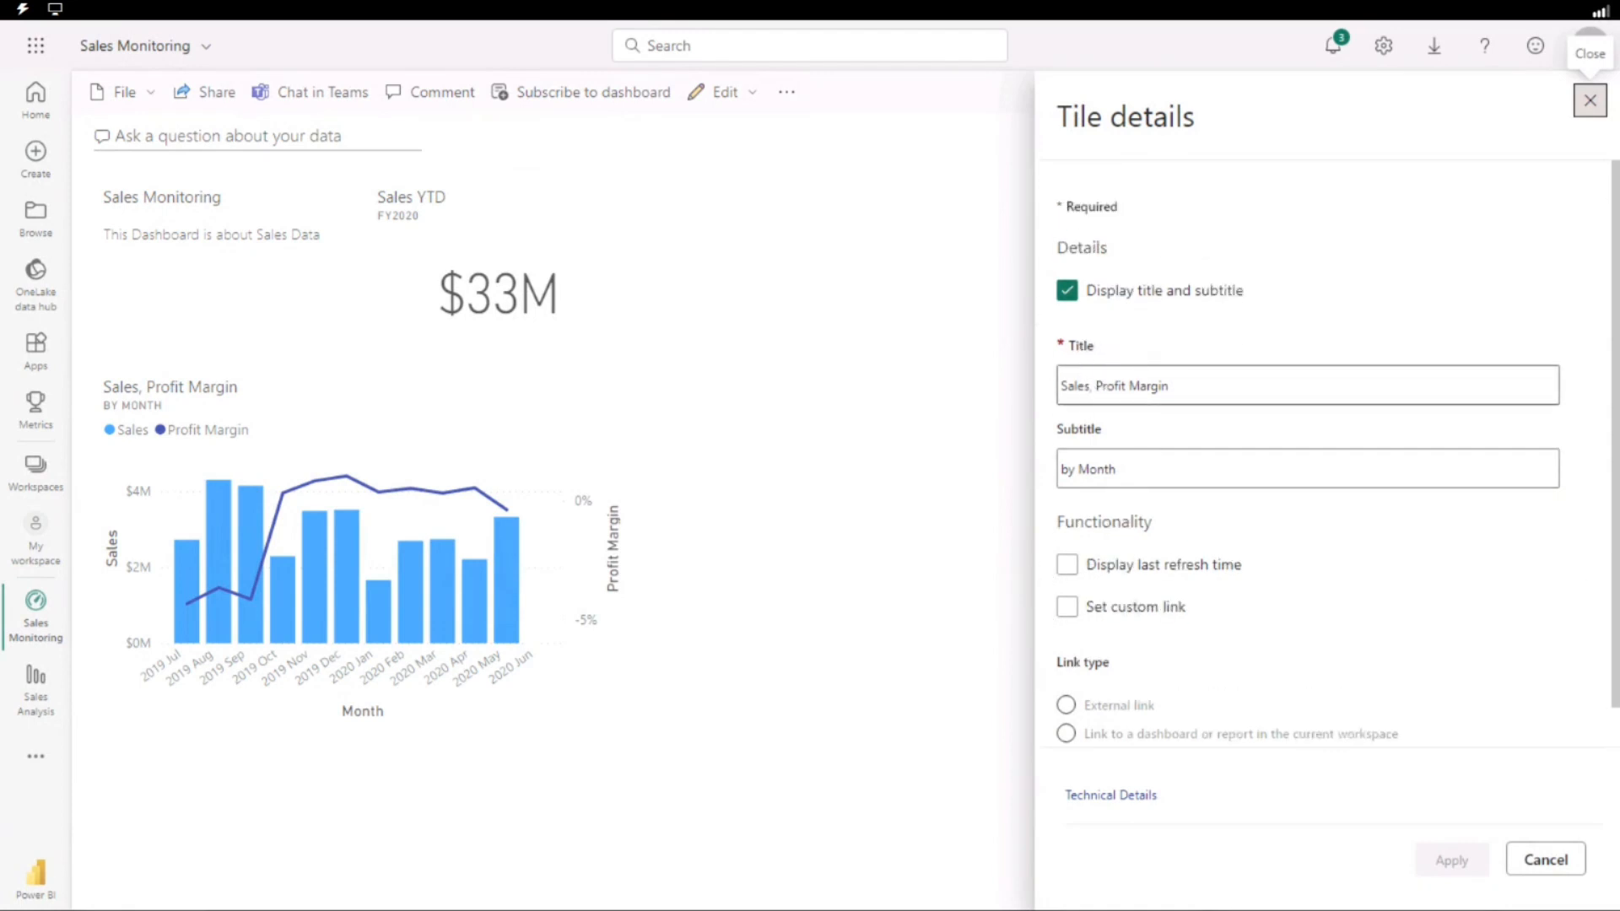
{"action": "scroll", "coordinate": [1099, 355], "scroll_direction": "down", "scroll_amount": 1}
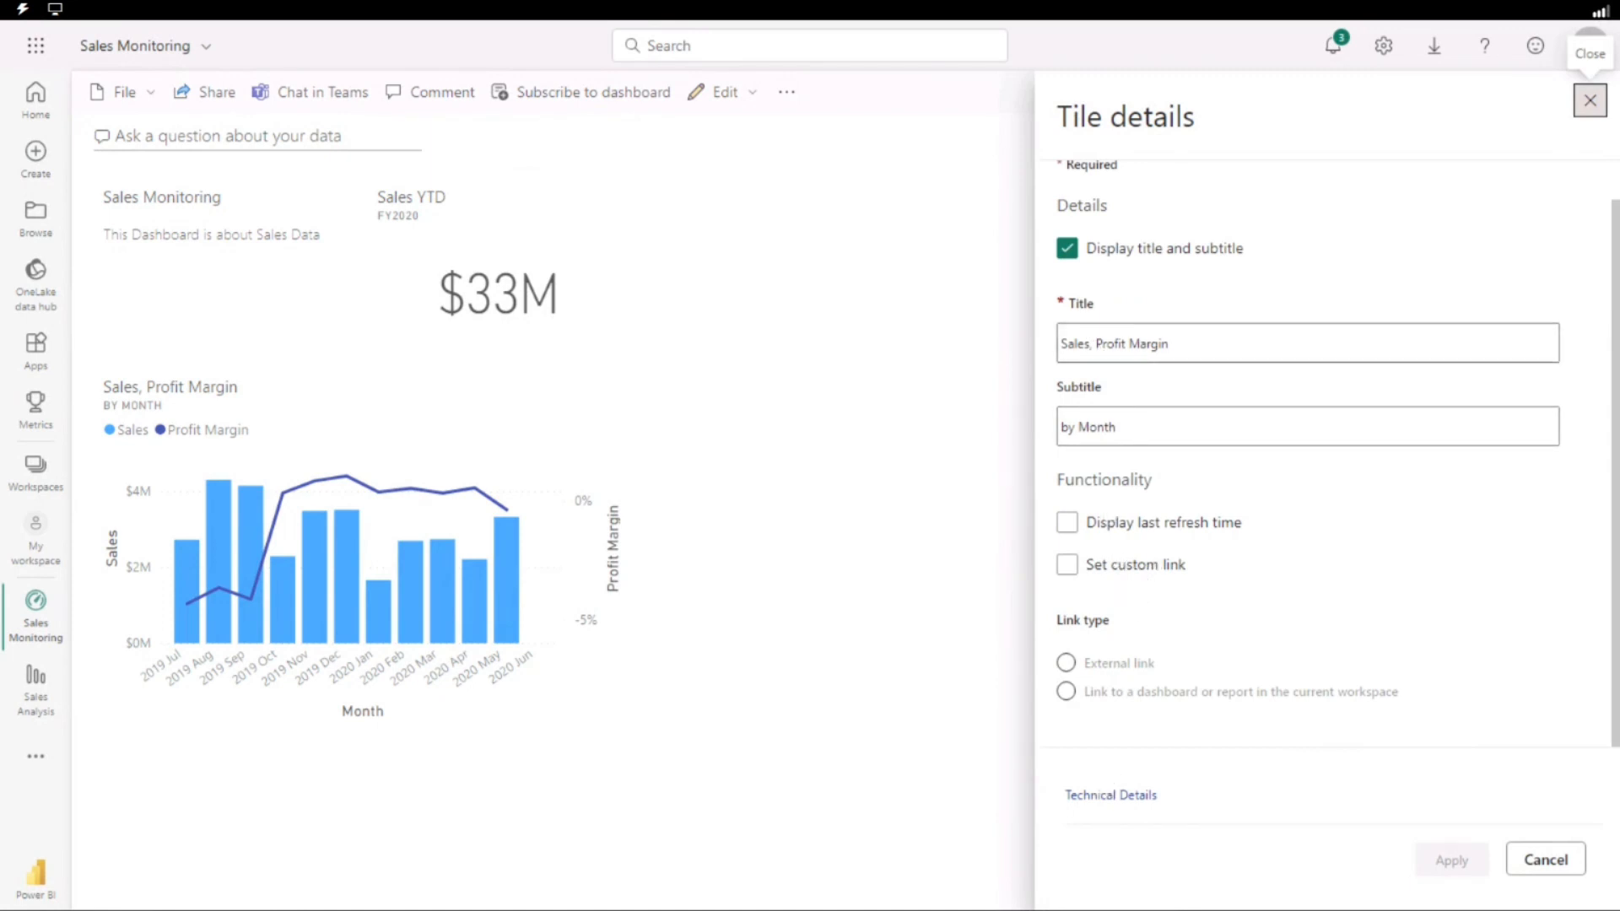
{"action": "left_click", "coordinate": [1068, 524]}
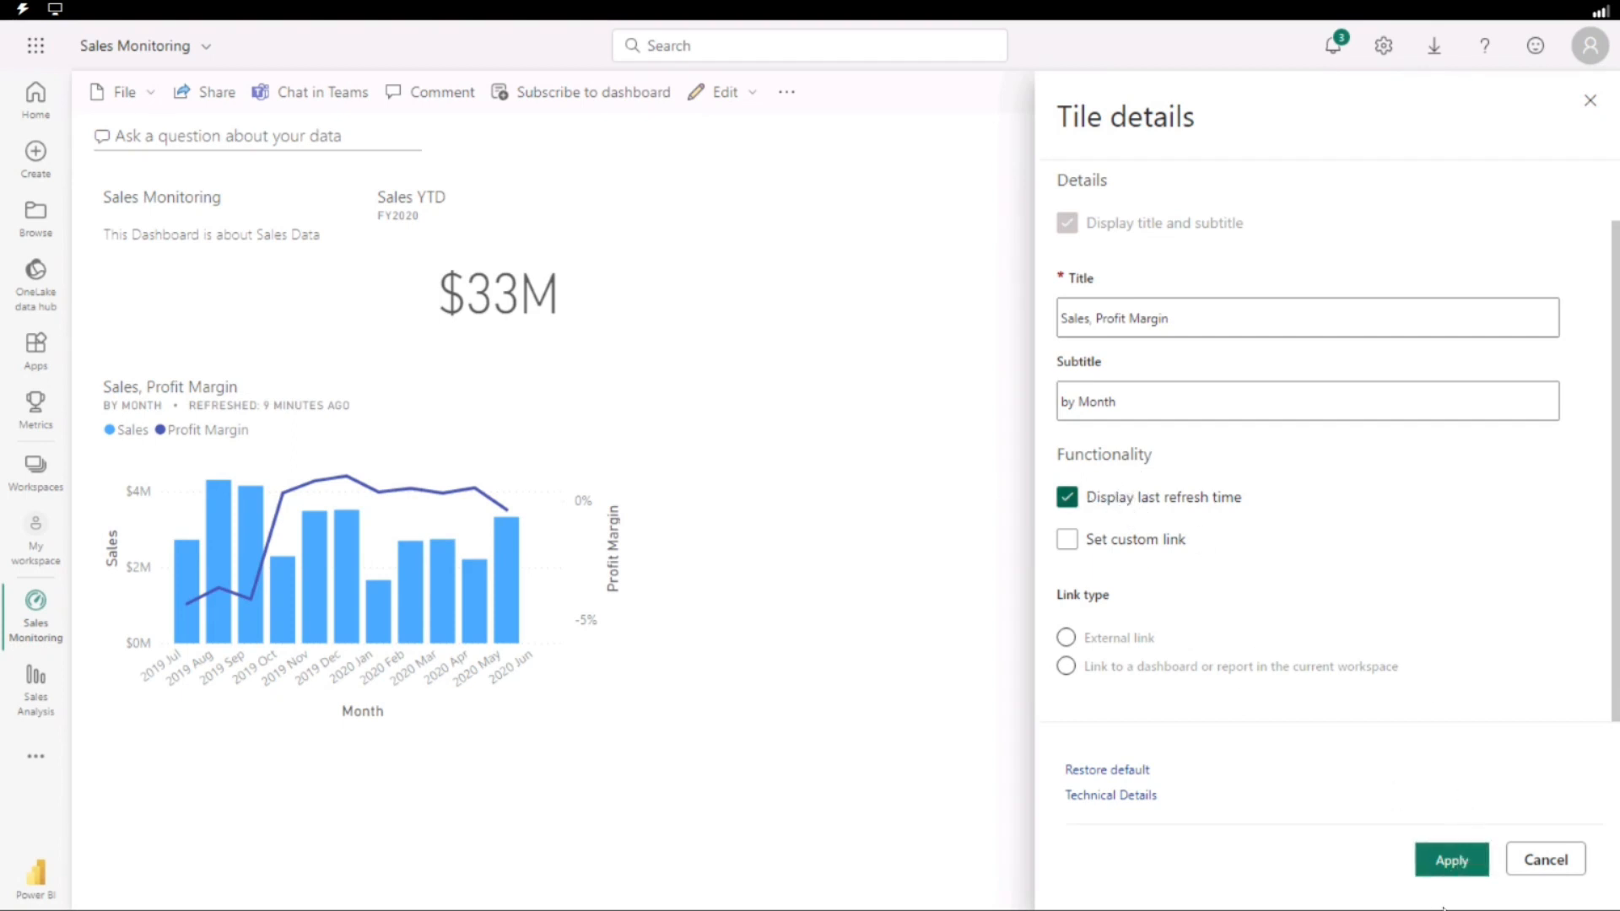
{"action": "left_click", "coordinate": [1452, 860]}
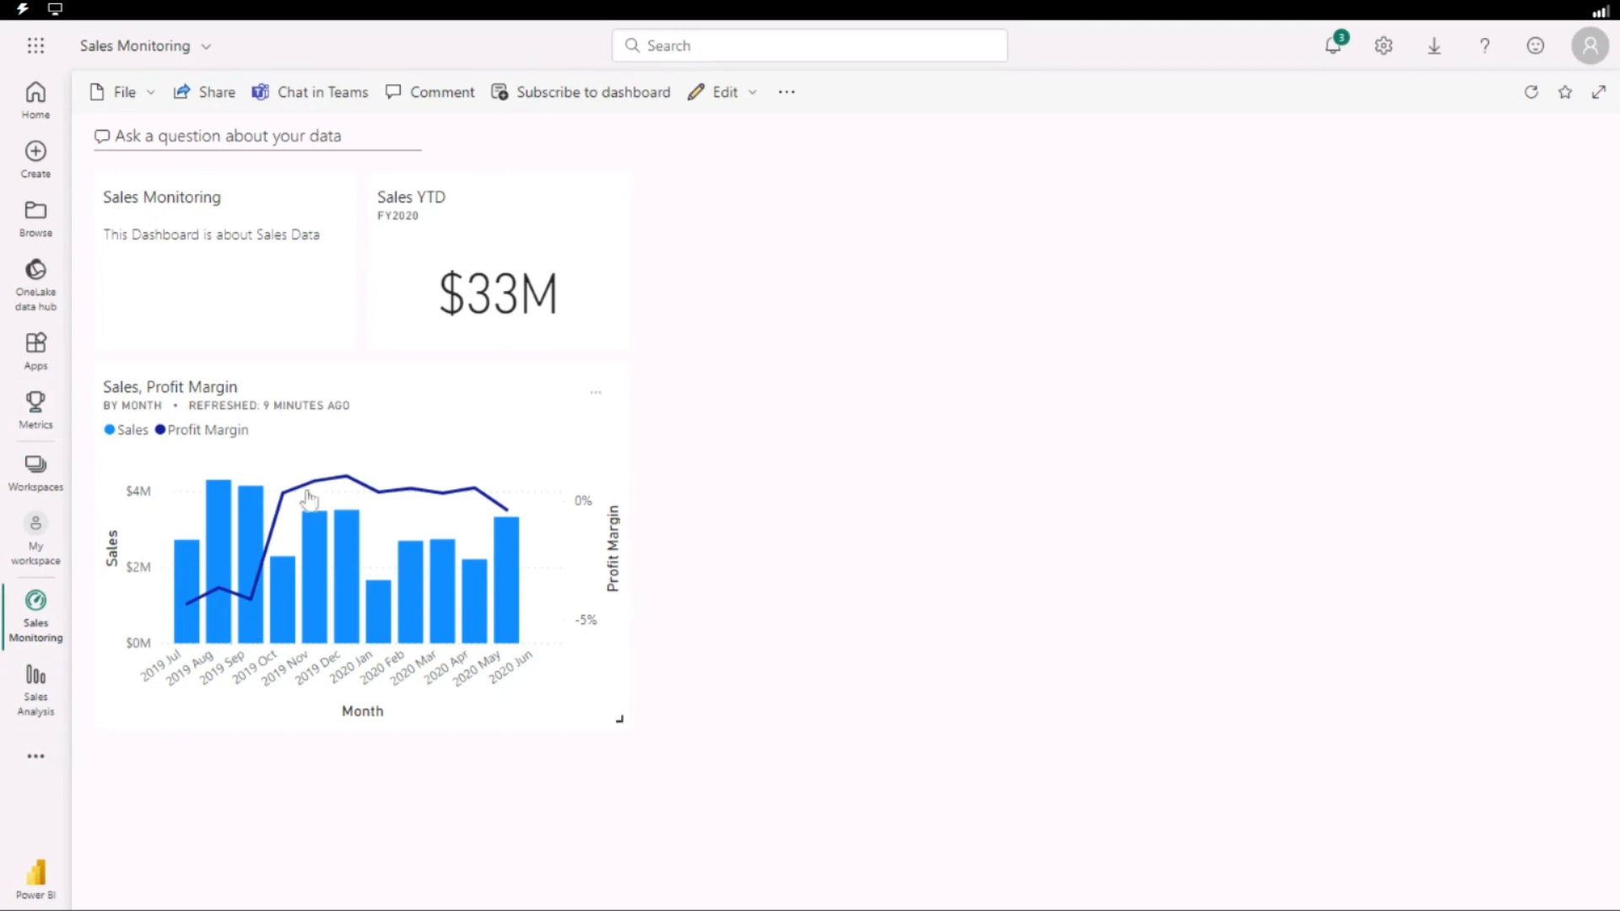
Open the source report through the Sales, Profit Margin tile and return to the Sales Monitoring dashboard.
{"action": "left_click", "coordinate": [314, 535]}
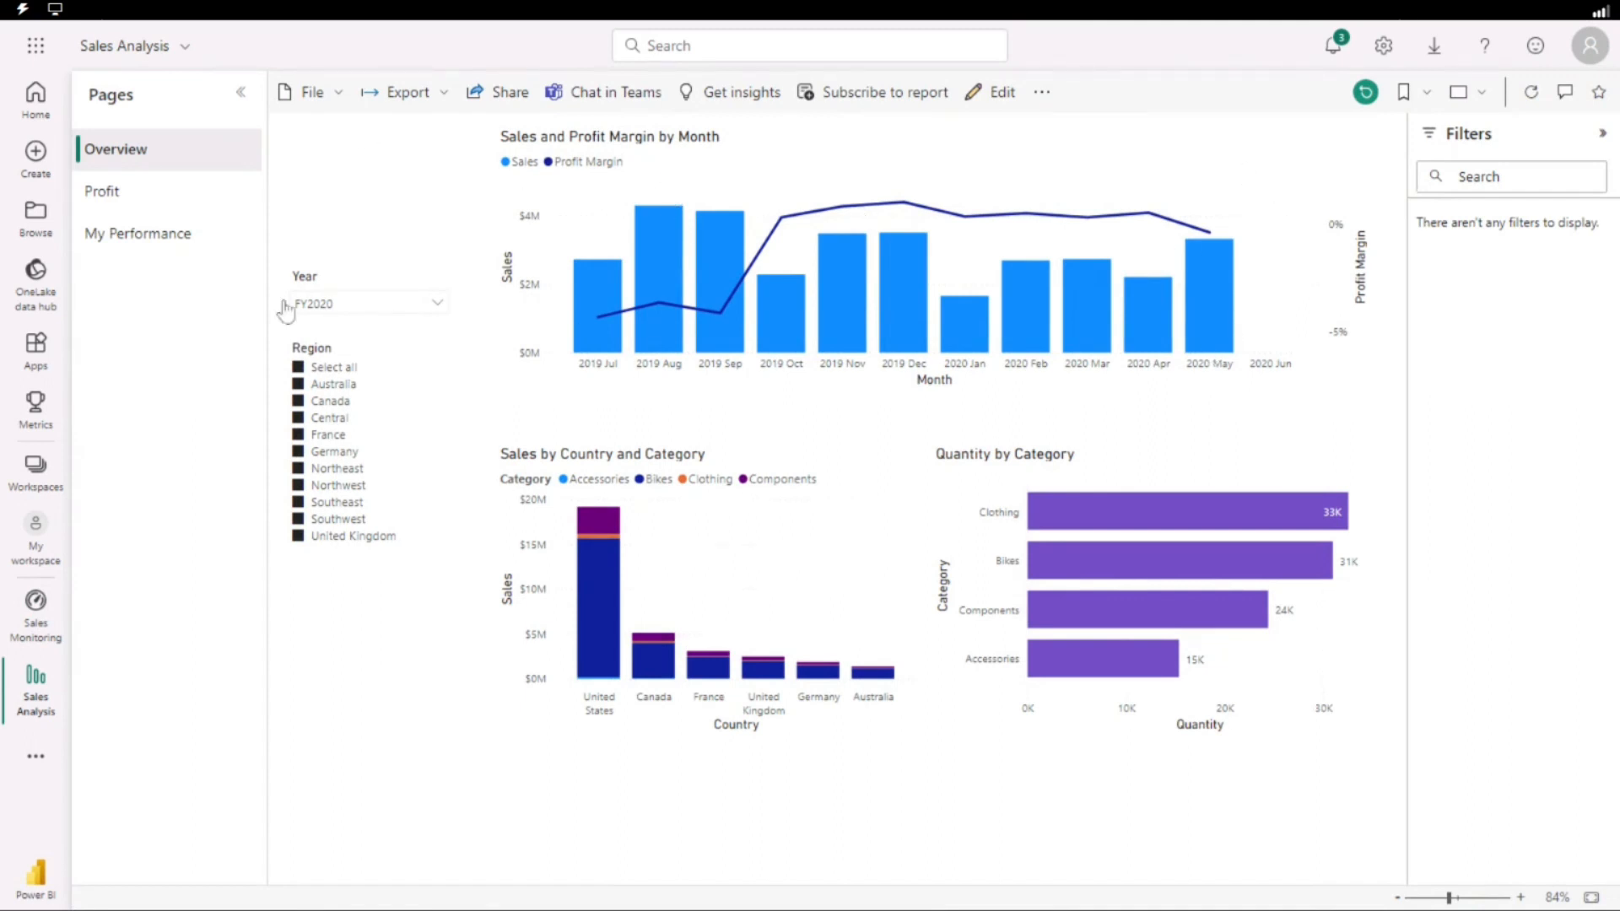
{"action": "left_click", "coordinate": [35, 624]}
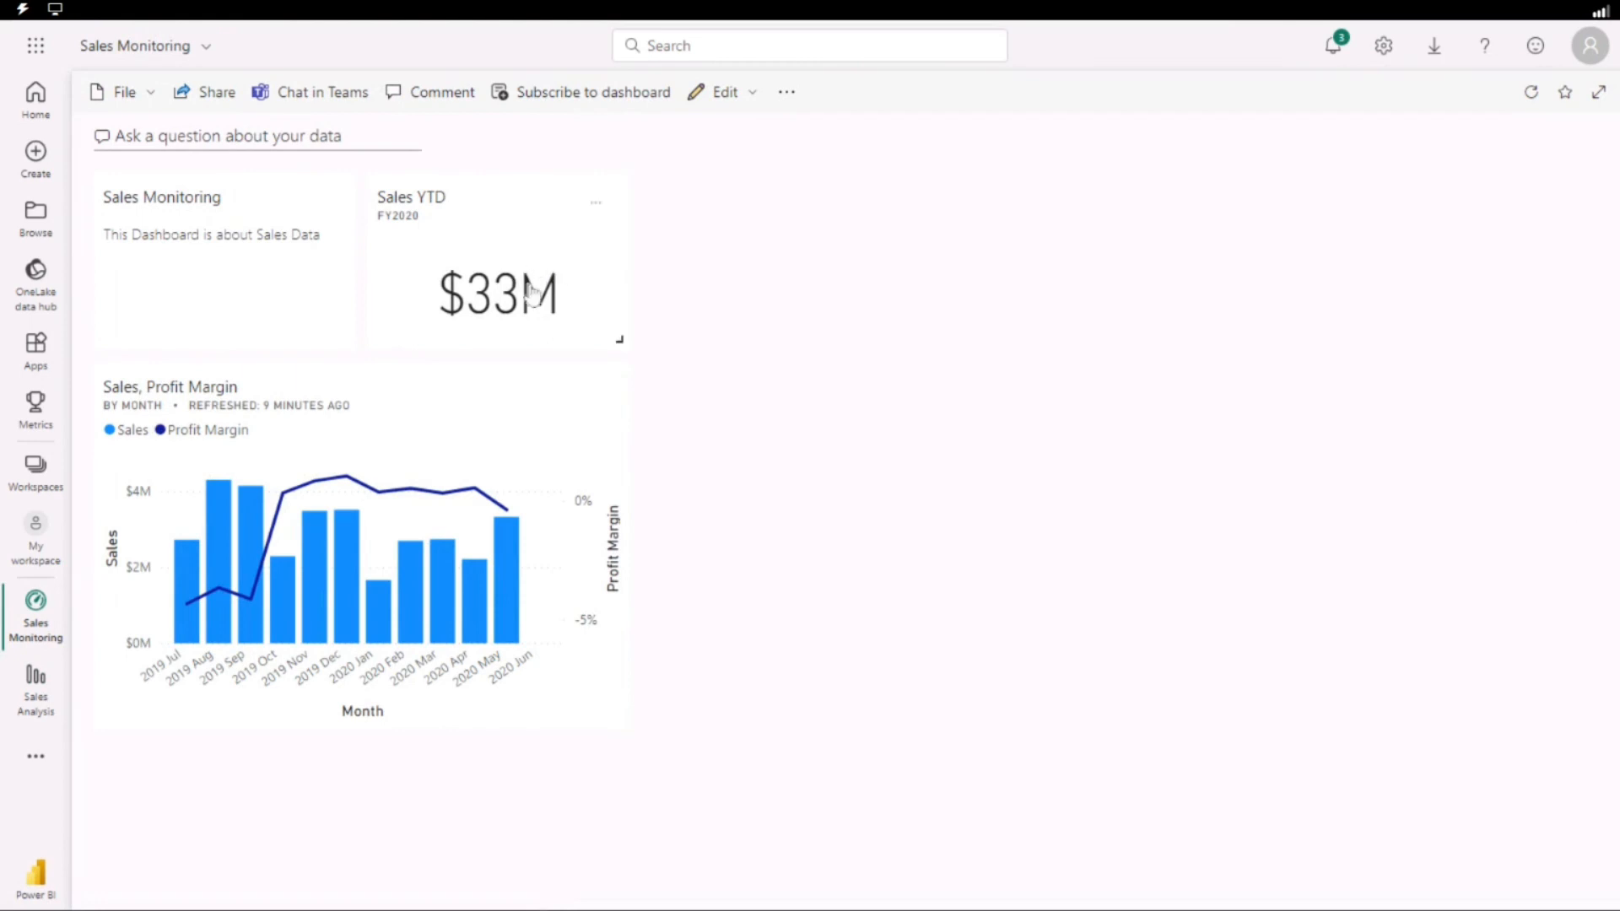
Open My workspace, look over the Sales Analysis dataset and the other listed items, and return to the Sales Monitoring dashboard.
{"action": "left_click", "coordinate": [30, 488]}
{"action": "left_click", "coordinate": [914, 378]}
{"action": "left_click", "coordinate": [47, 485]}
{"action": "left_click", "coordinate": [40, 535]}
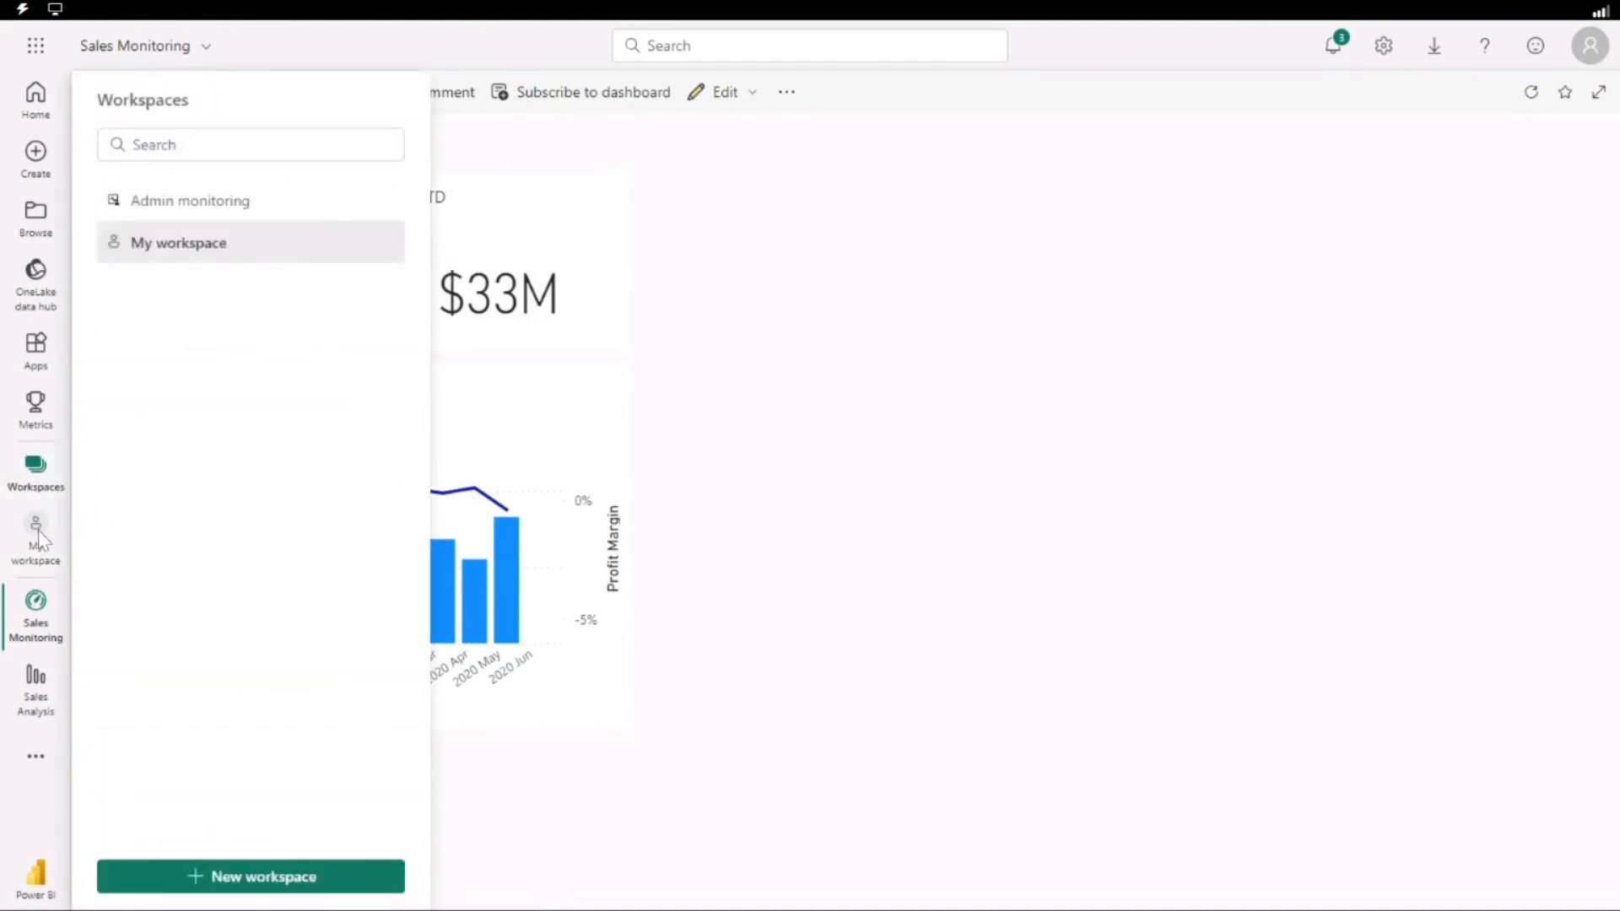
{"action": "left_click", "coordinate": [54, 549]}
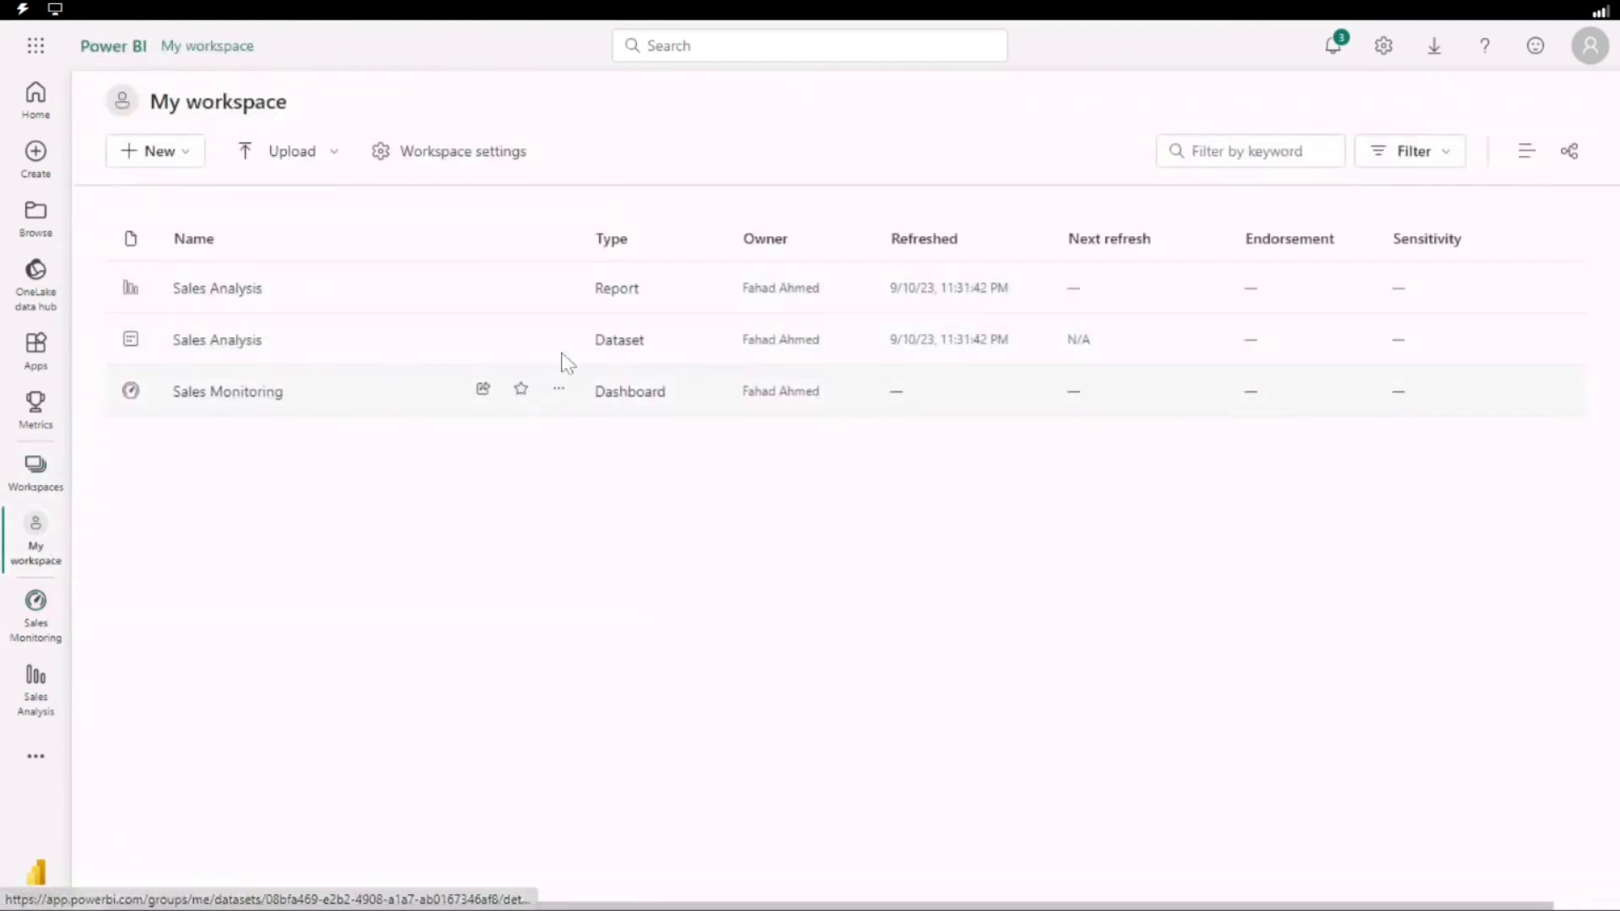
{"action": "left_click", "coordinate": [561, 375]}
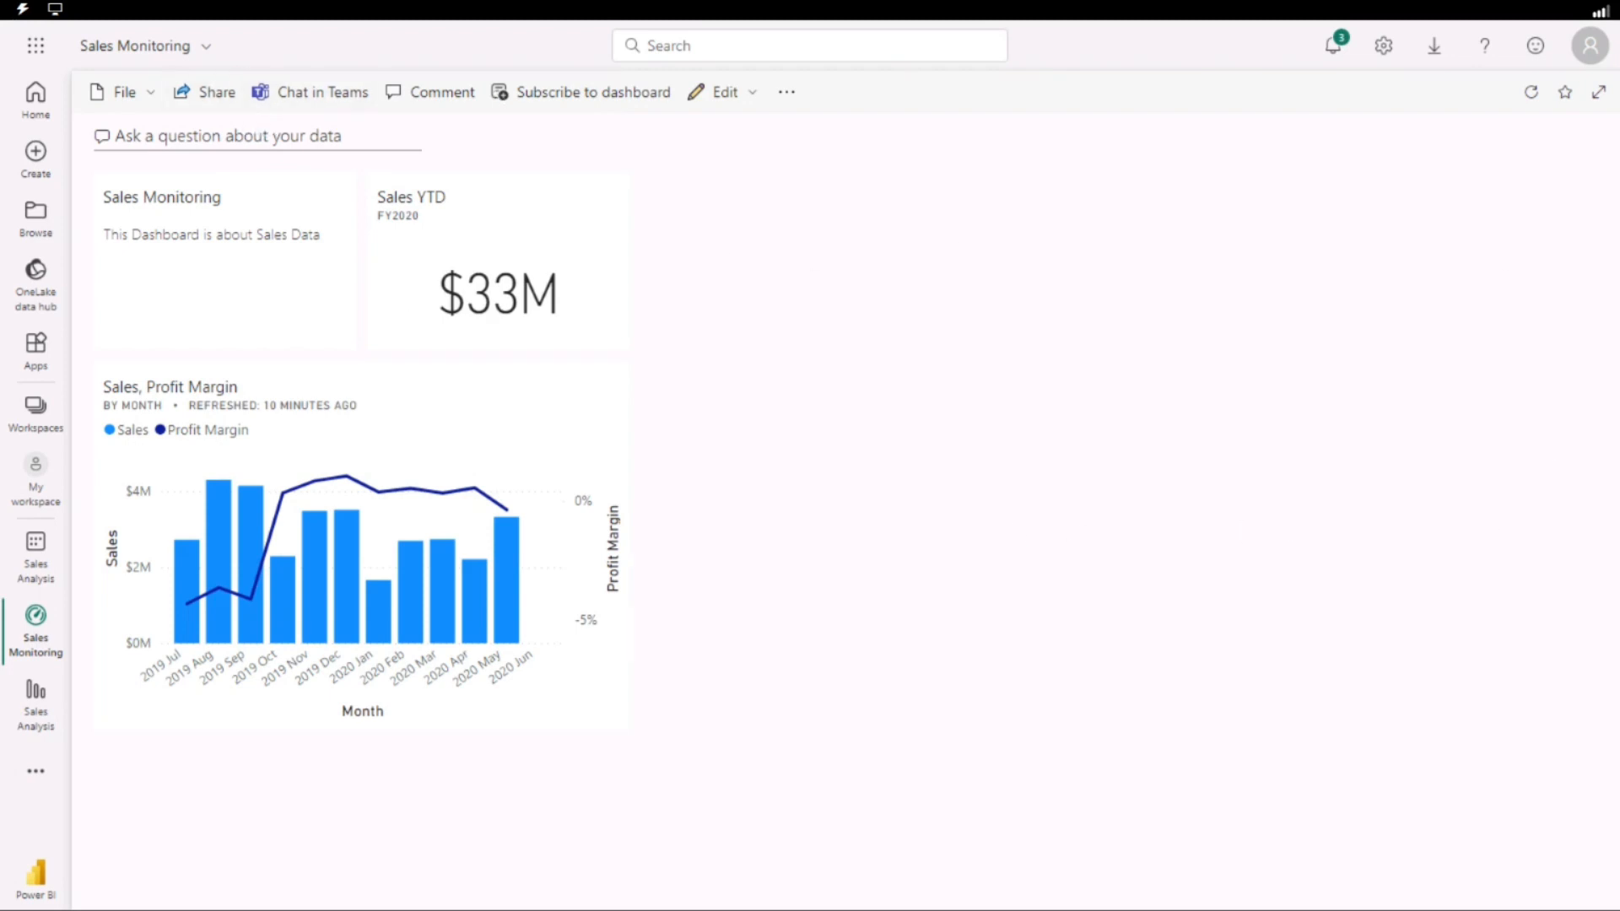
Add an alert rule to the Sales YTD tile with condition Above and threshold 3500000, and save it.
{"action": "left_click", "coordinate": [602, 207]}
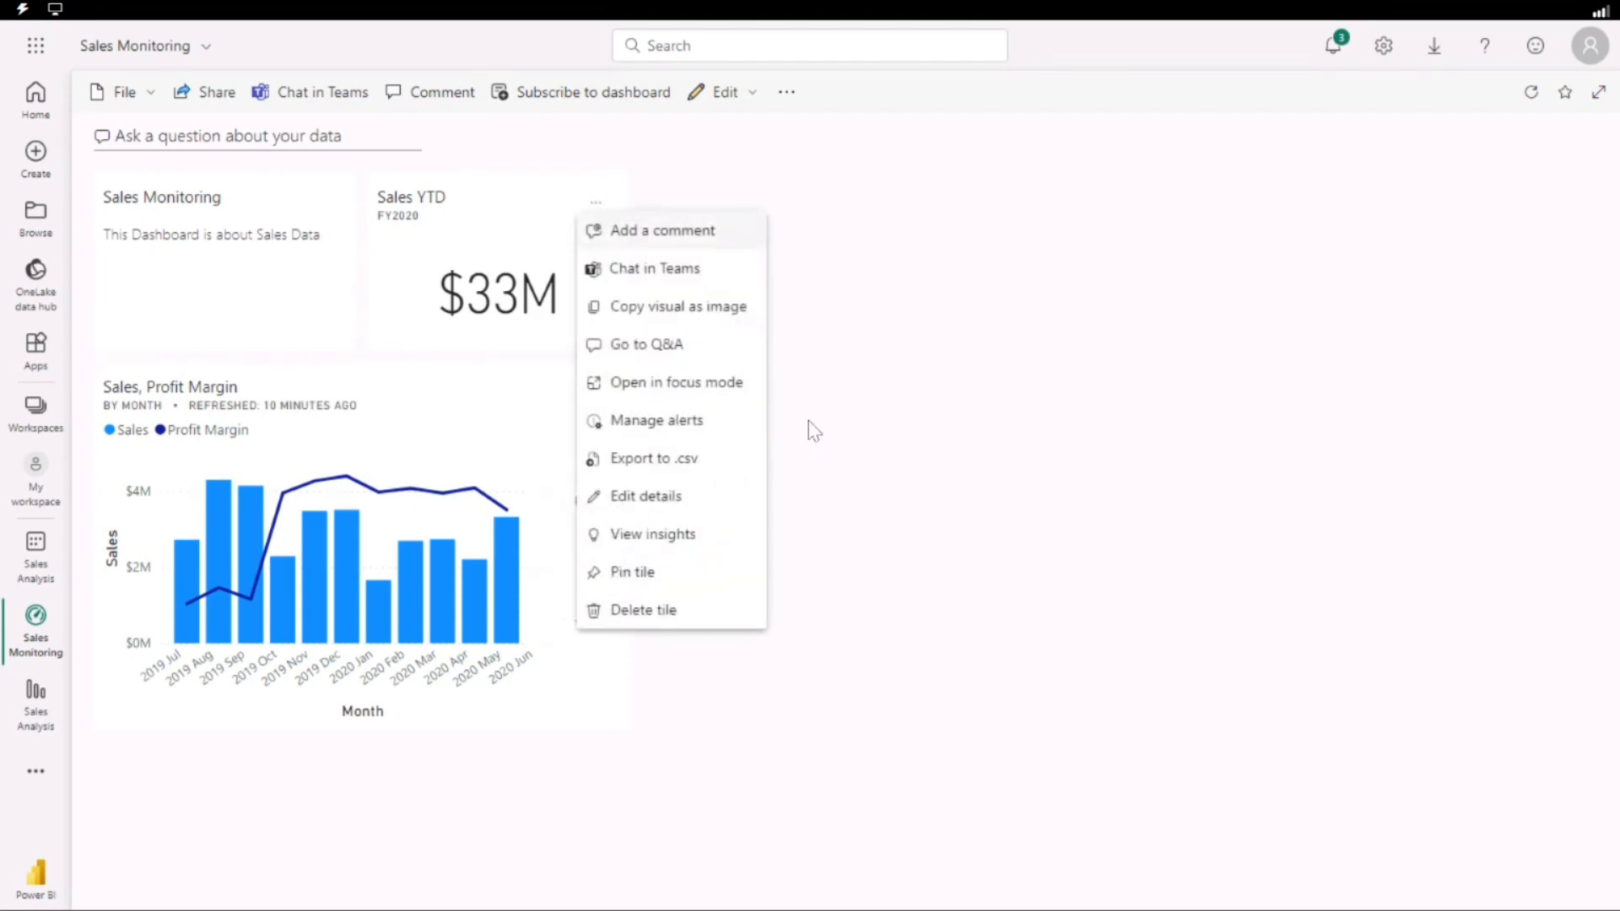
{"action": "left_click", "coordinate": [635, 430]}
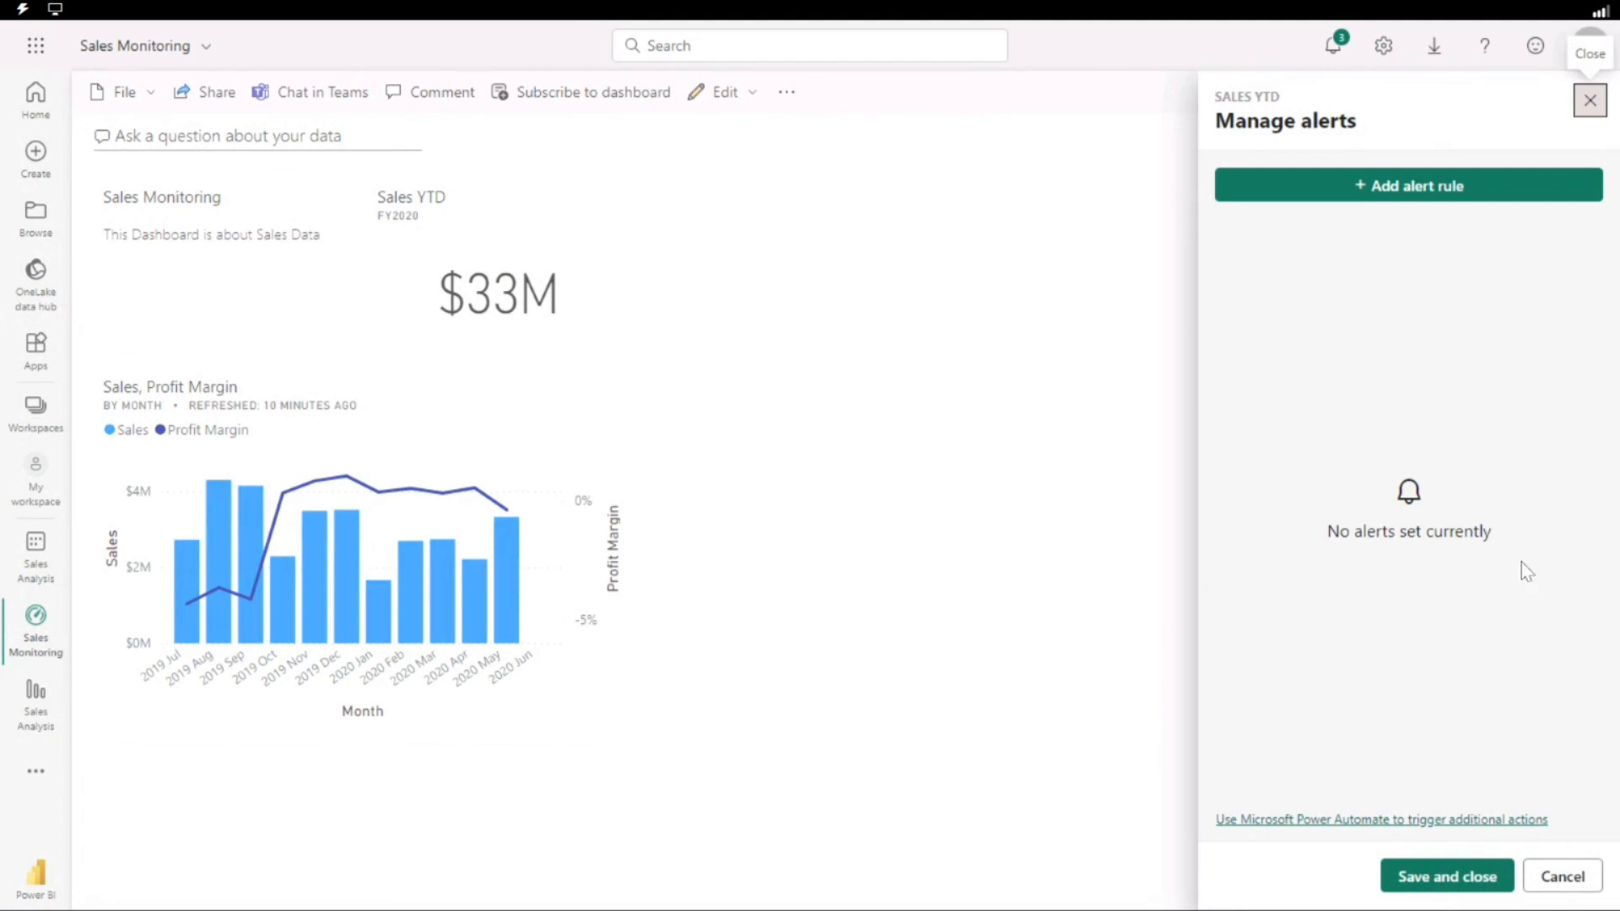
{"action": "left_click", "coordinate": [1379, 202]}
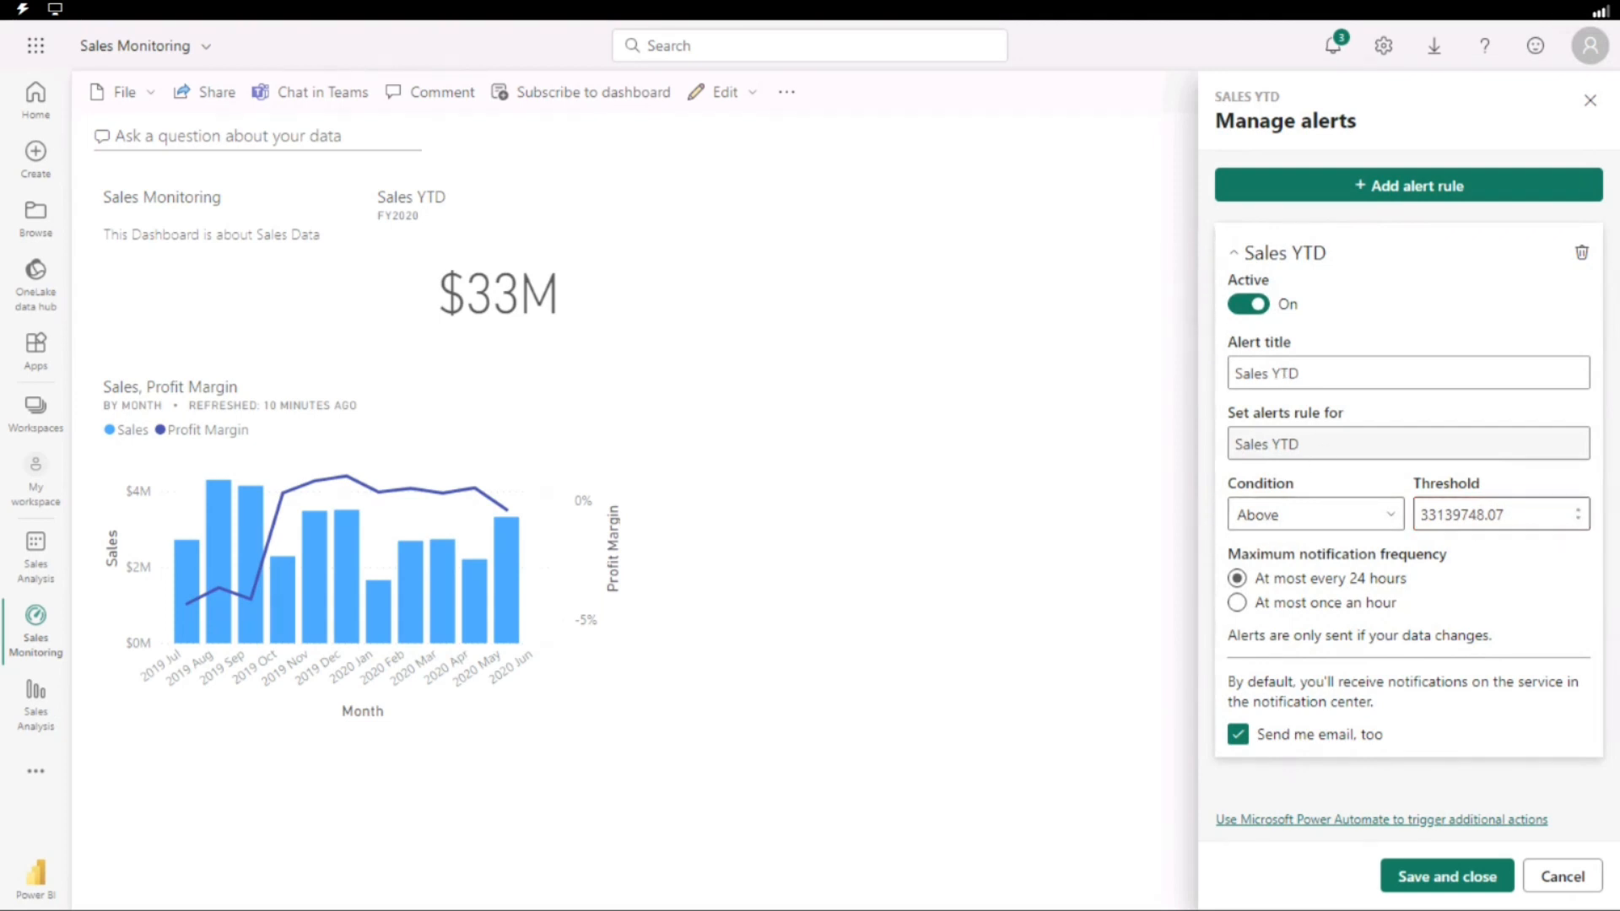
{"action": "left_click_drag", "start_coordinate": [1528, 509], "coordinate": [1357, 525]}
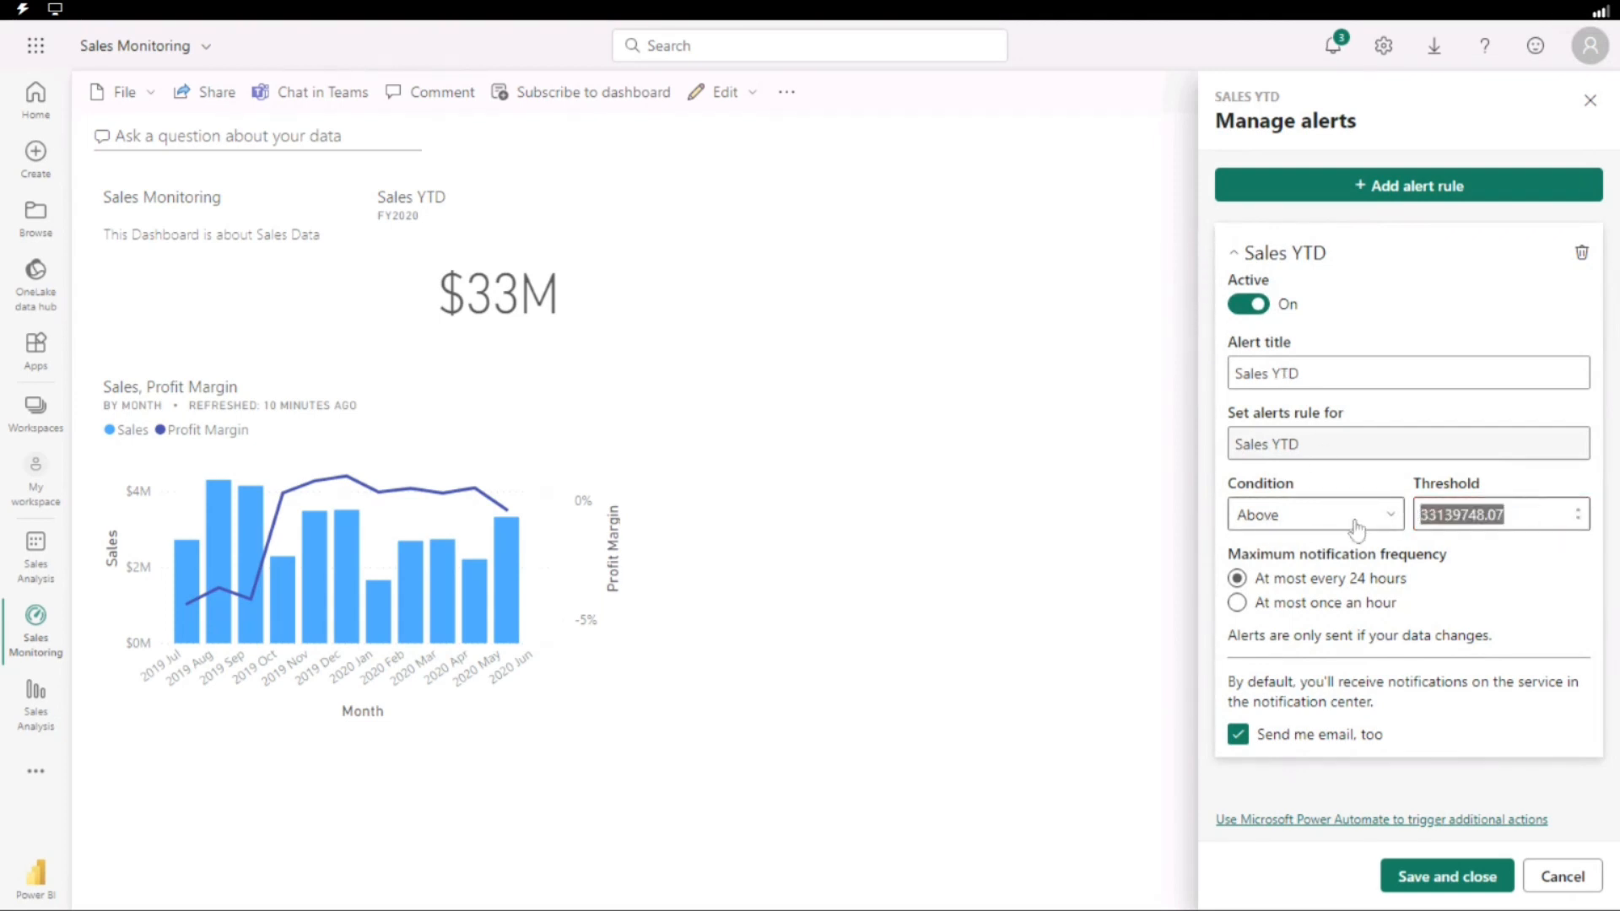
{"action": "type", "text": "3500000"}
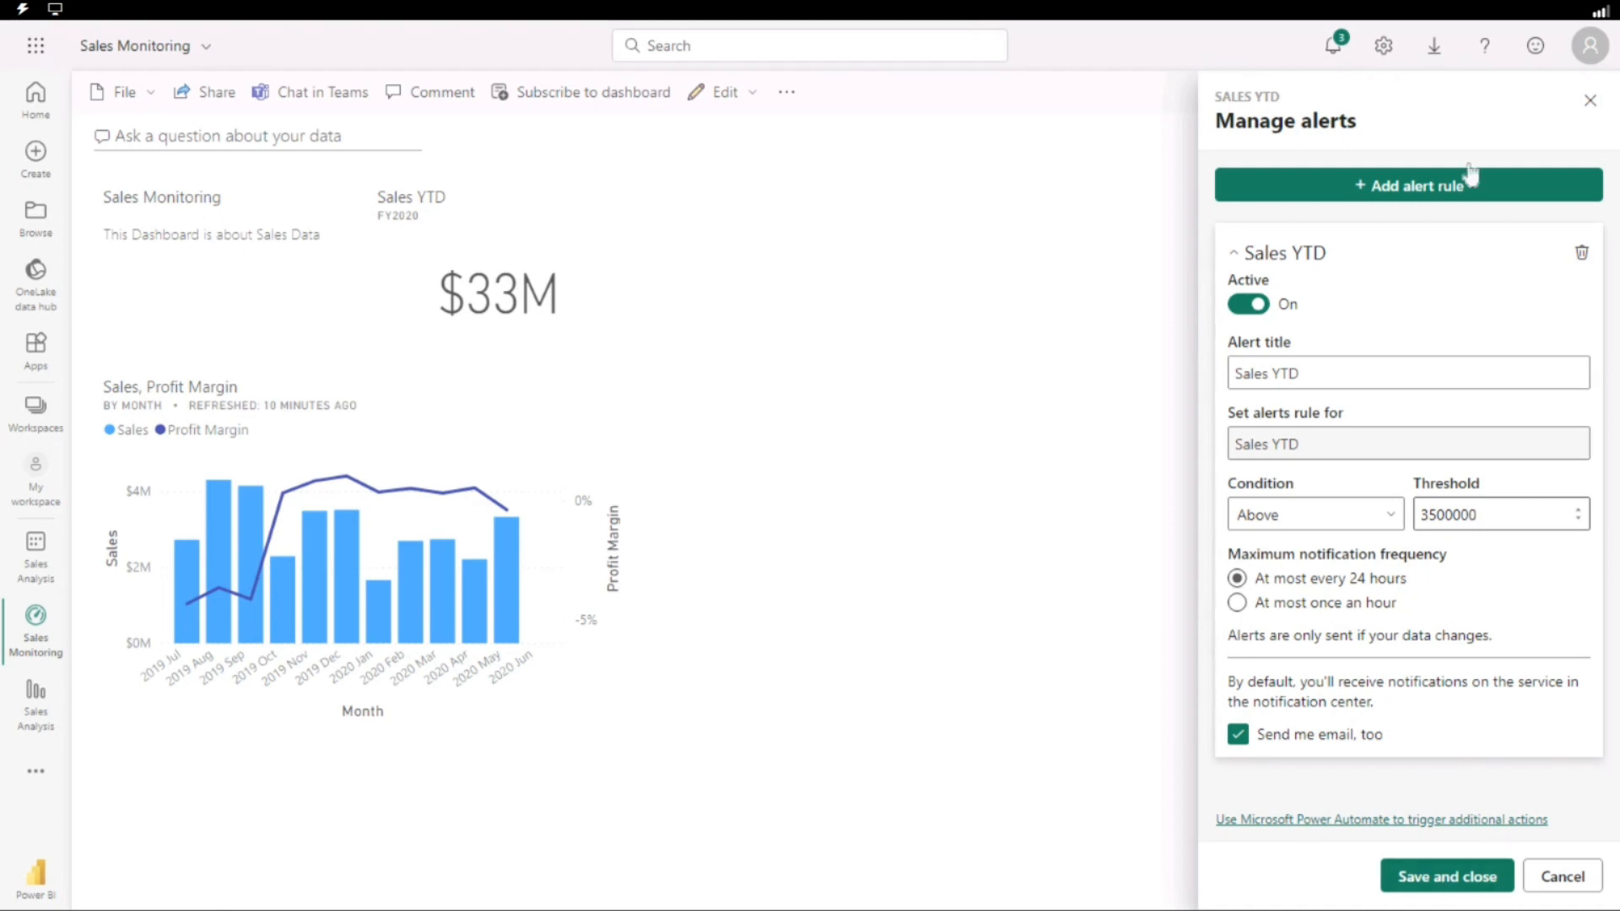
{"action": "left_click", "coordinate": [1443, 880]}
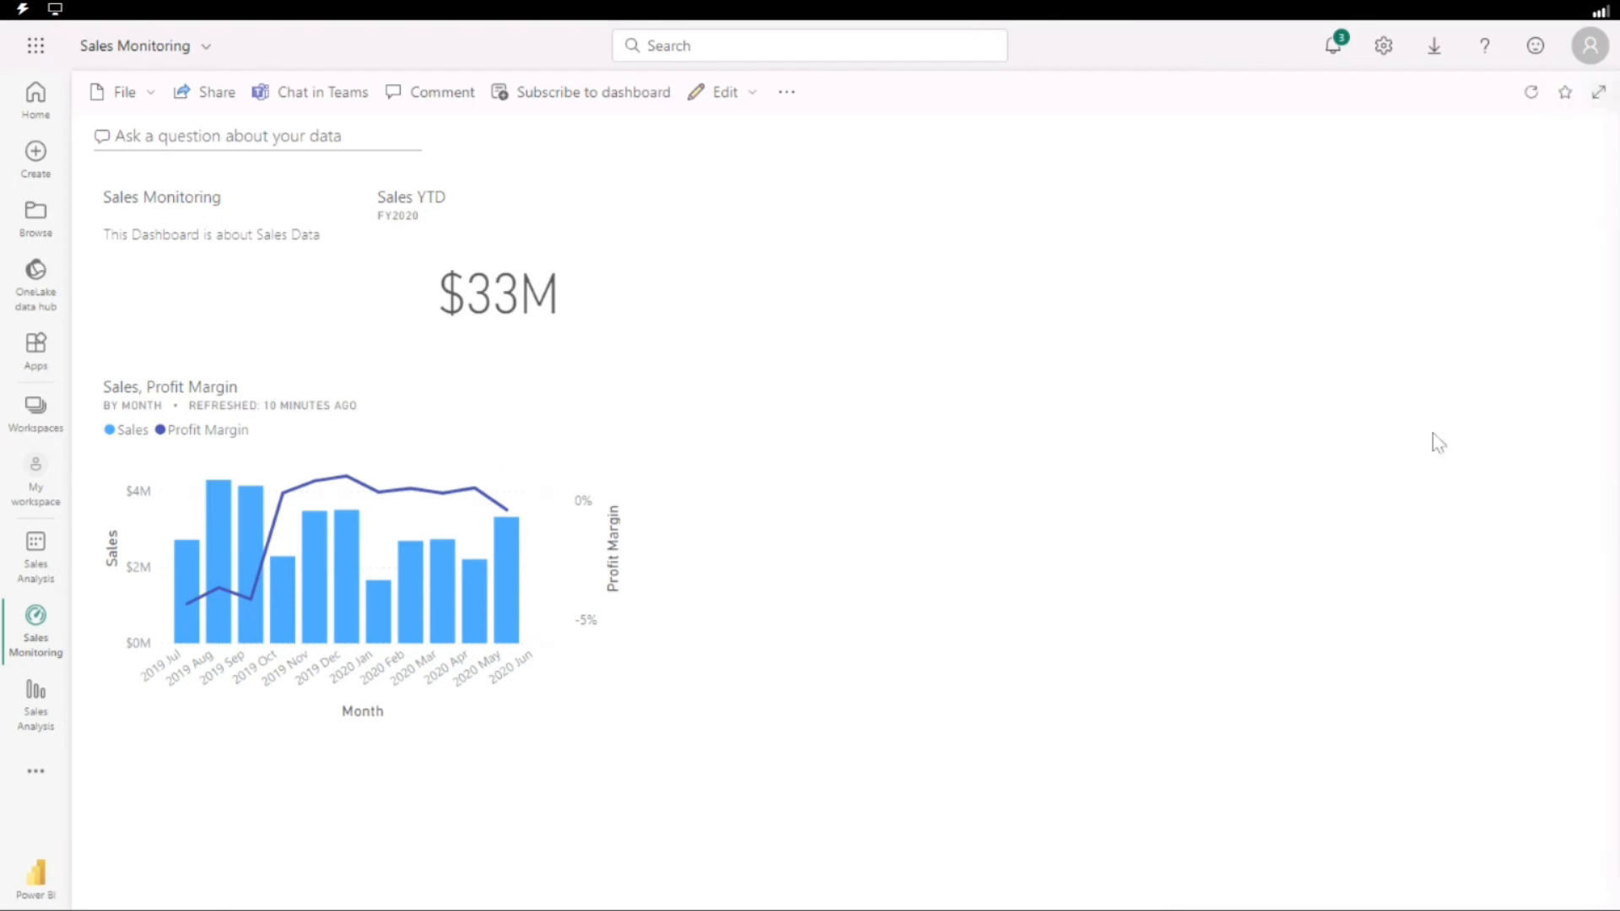
Reopen the alerts of the Sales YTD tile and expand the saved rule to review its settings.
{"action": "left_click", "coordinate": [596, 202]}
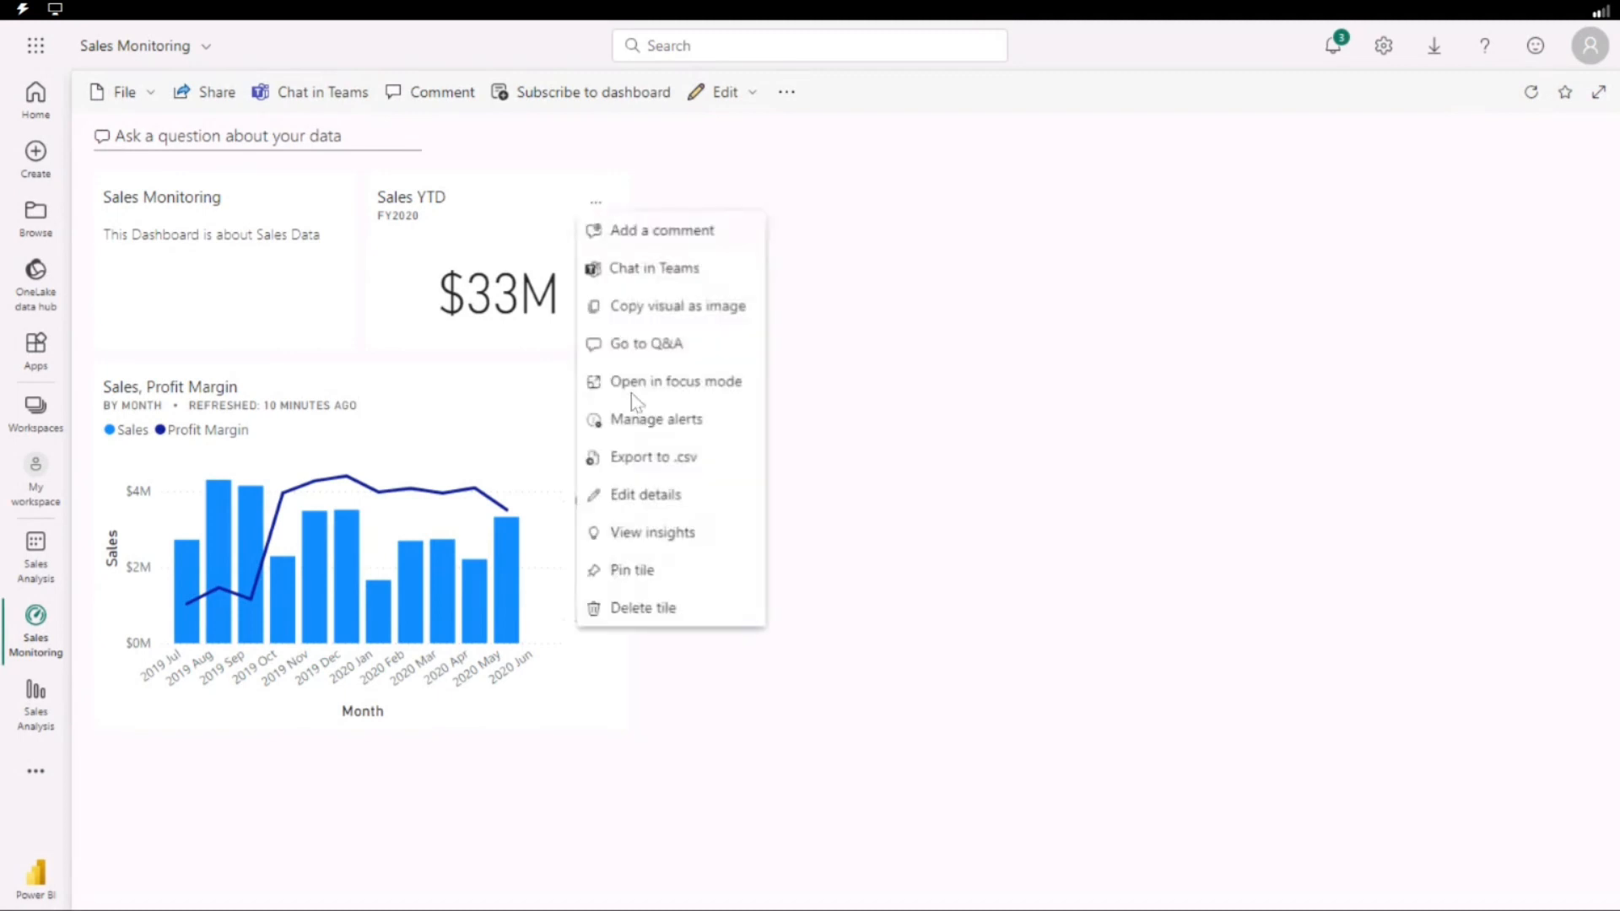
{"action": "left_click", "coordinate": [663, 418]}
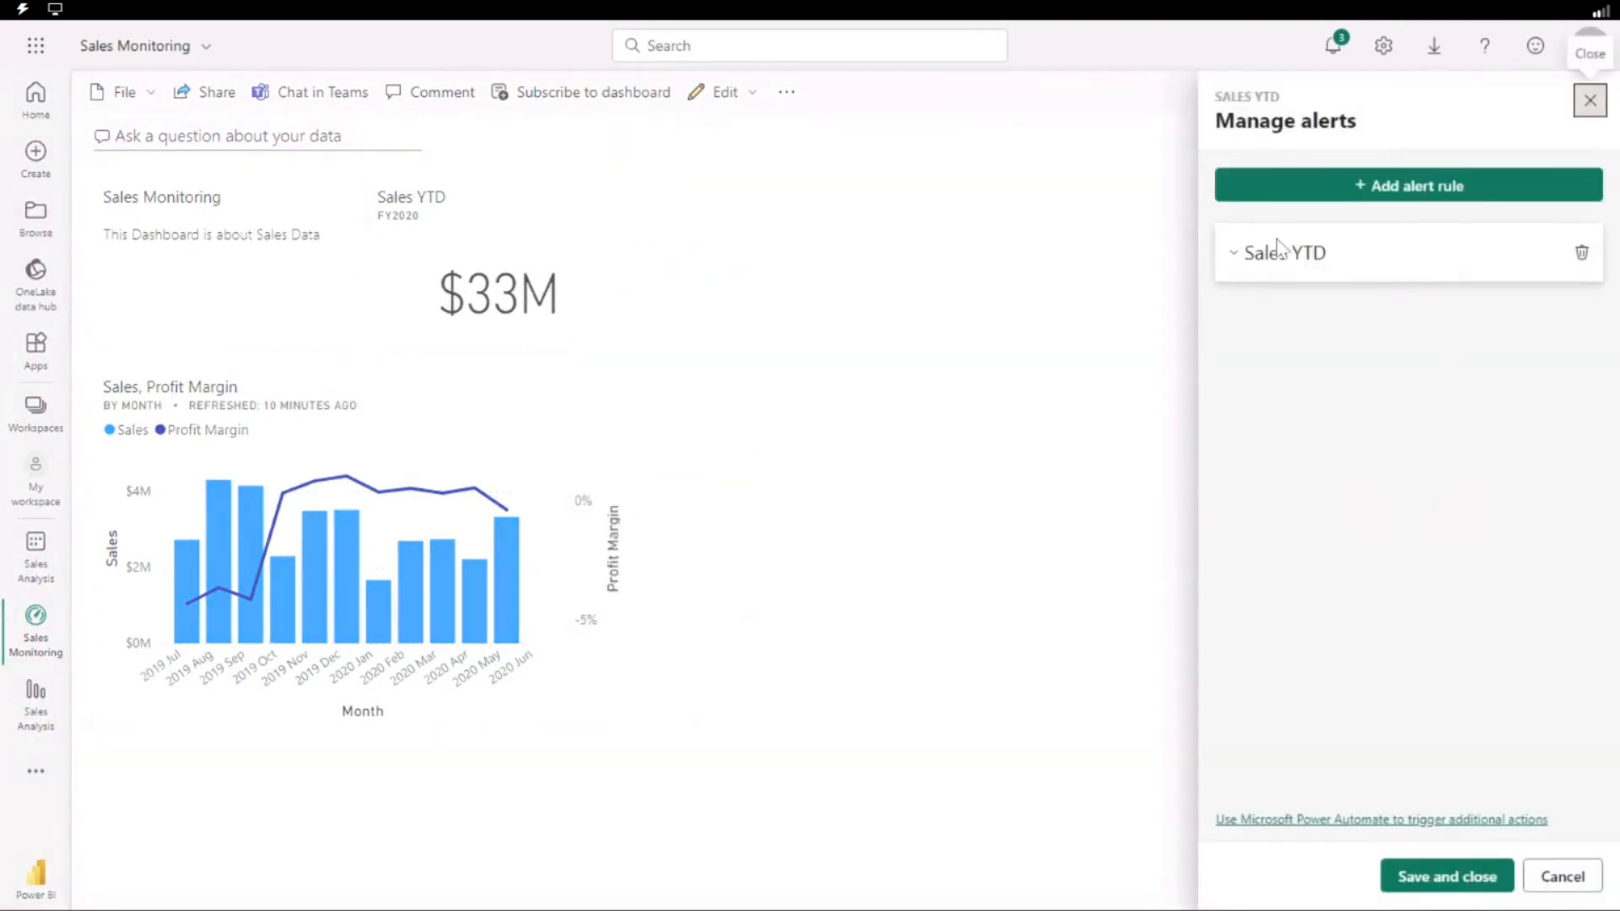
{"action": "left_click", "coordinate": [1240, 260]}
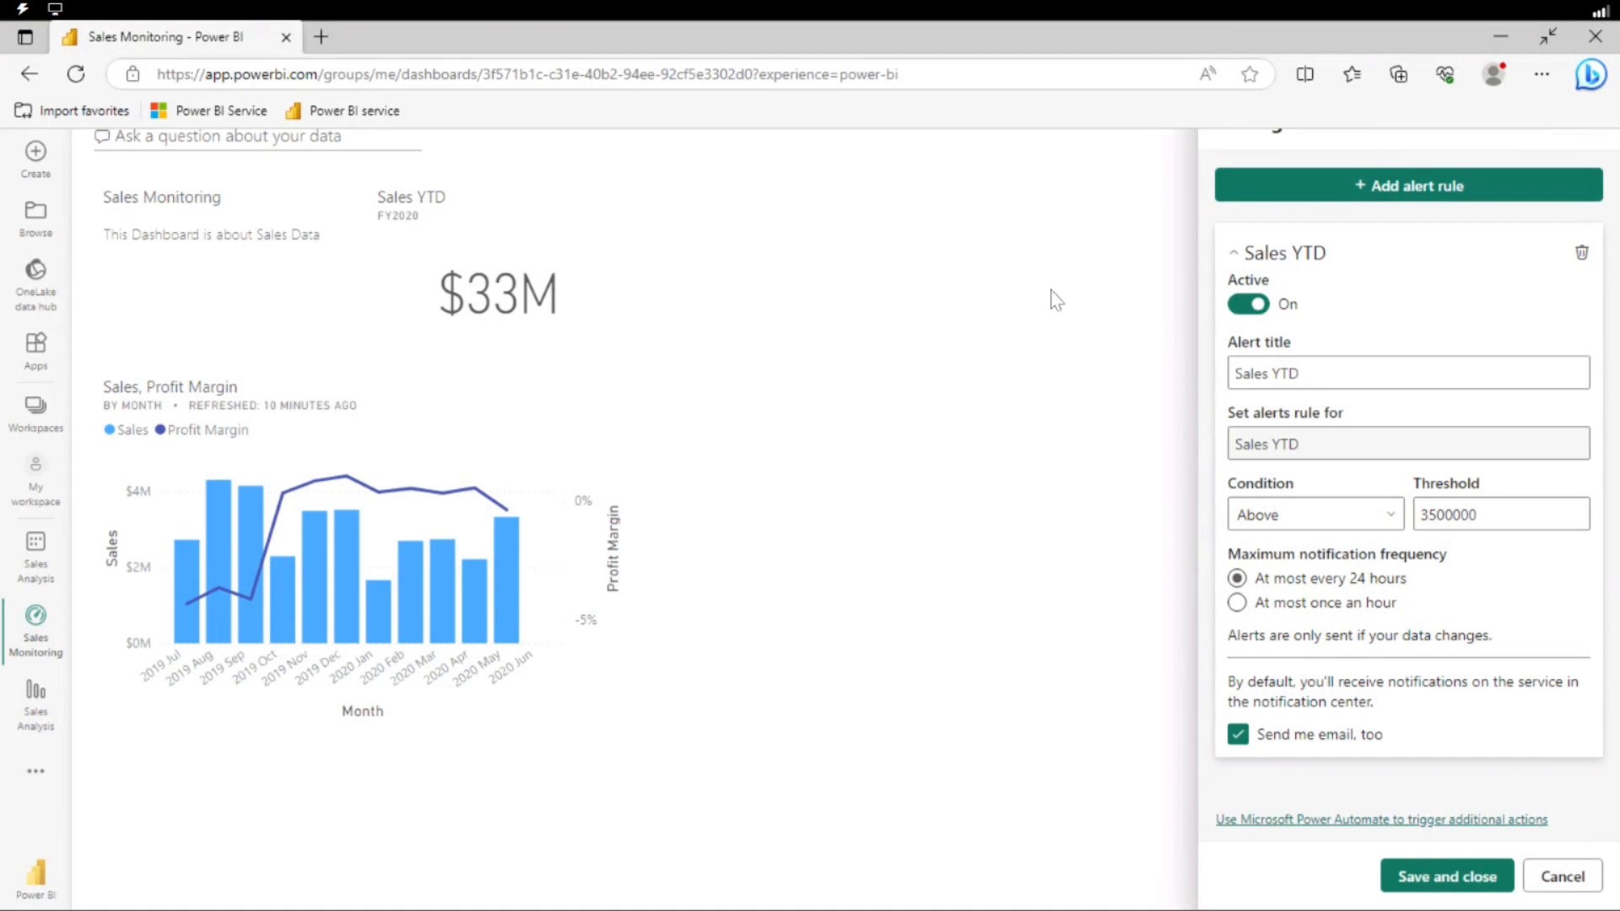
Close the alerts, generate quick insights for the Sales Analysis report in My workspace, and open the resulting insights.
{"action": "left_click", "coordinate": [1050, 301]}
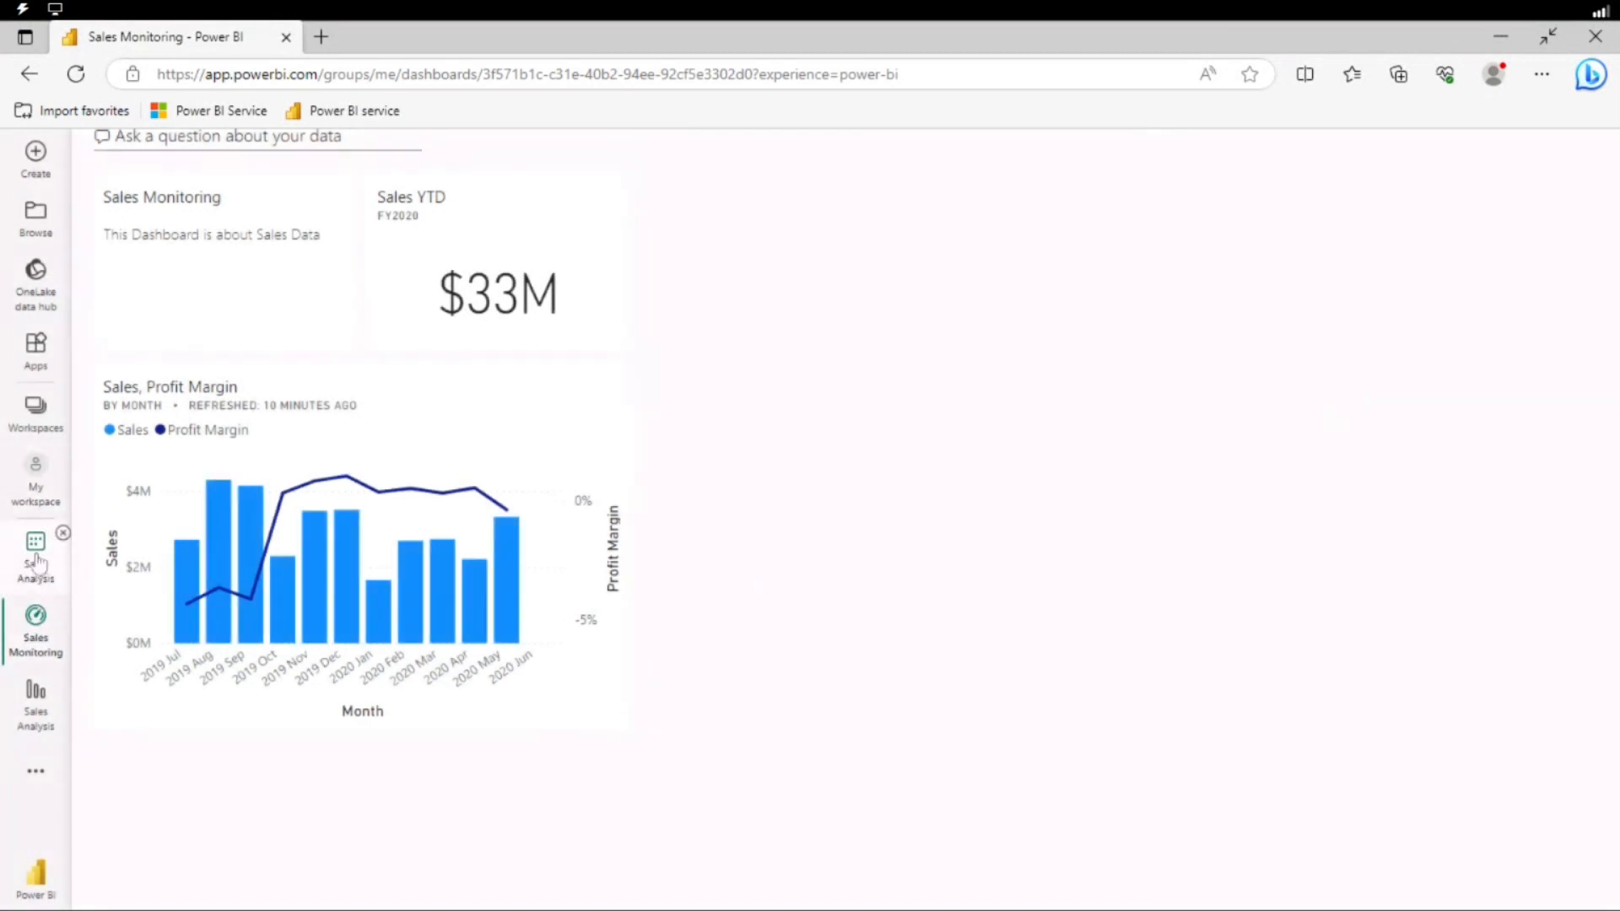
{"action": "left_click", "coordinate": [35, 477]}
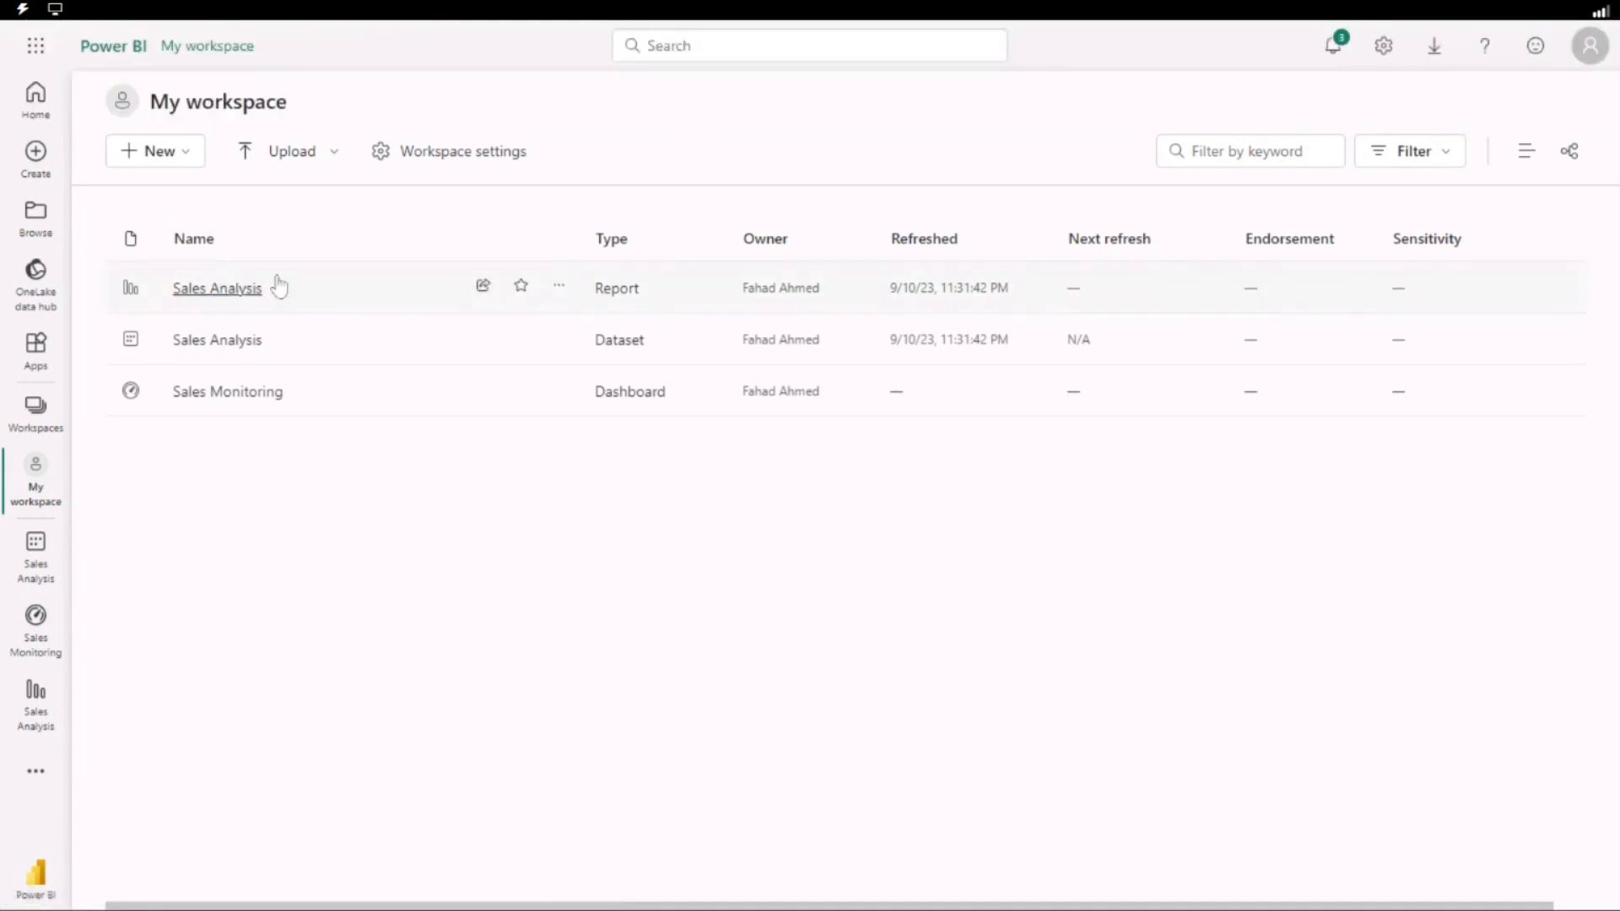
{"action": "left_click", "coordinate": [560, 288]}
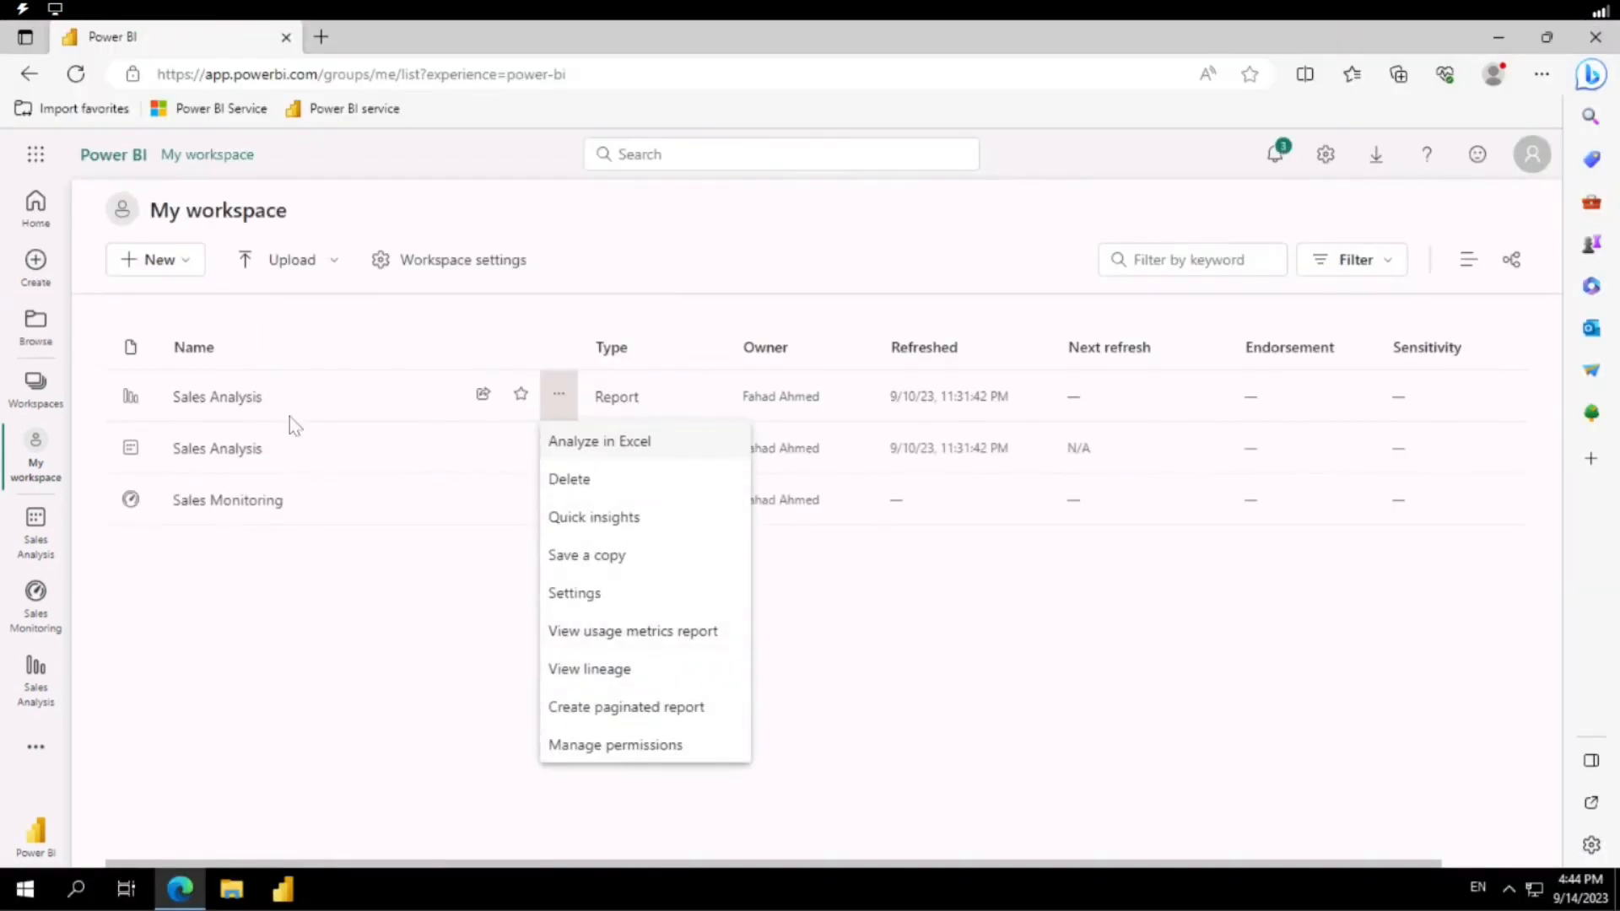
{"action": "left_click", "coordinate": [587, 522]}
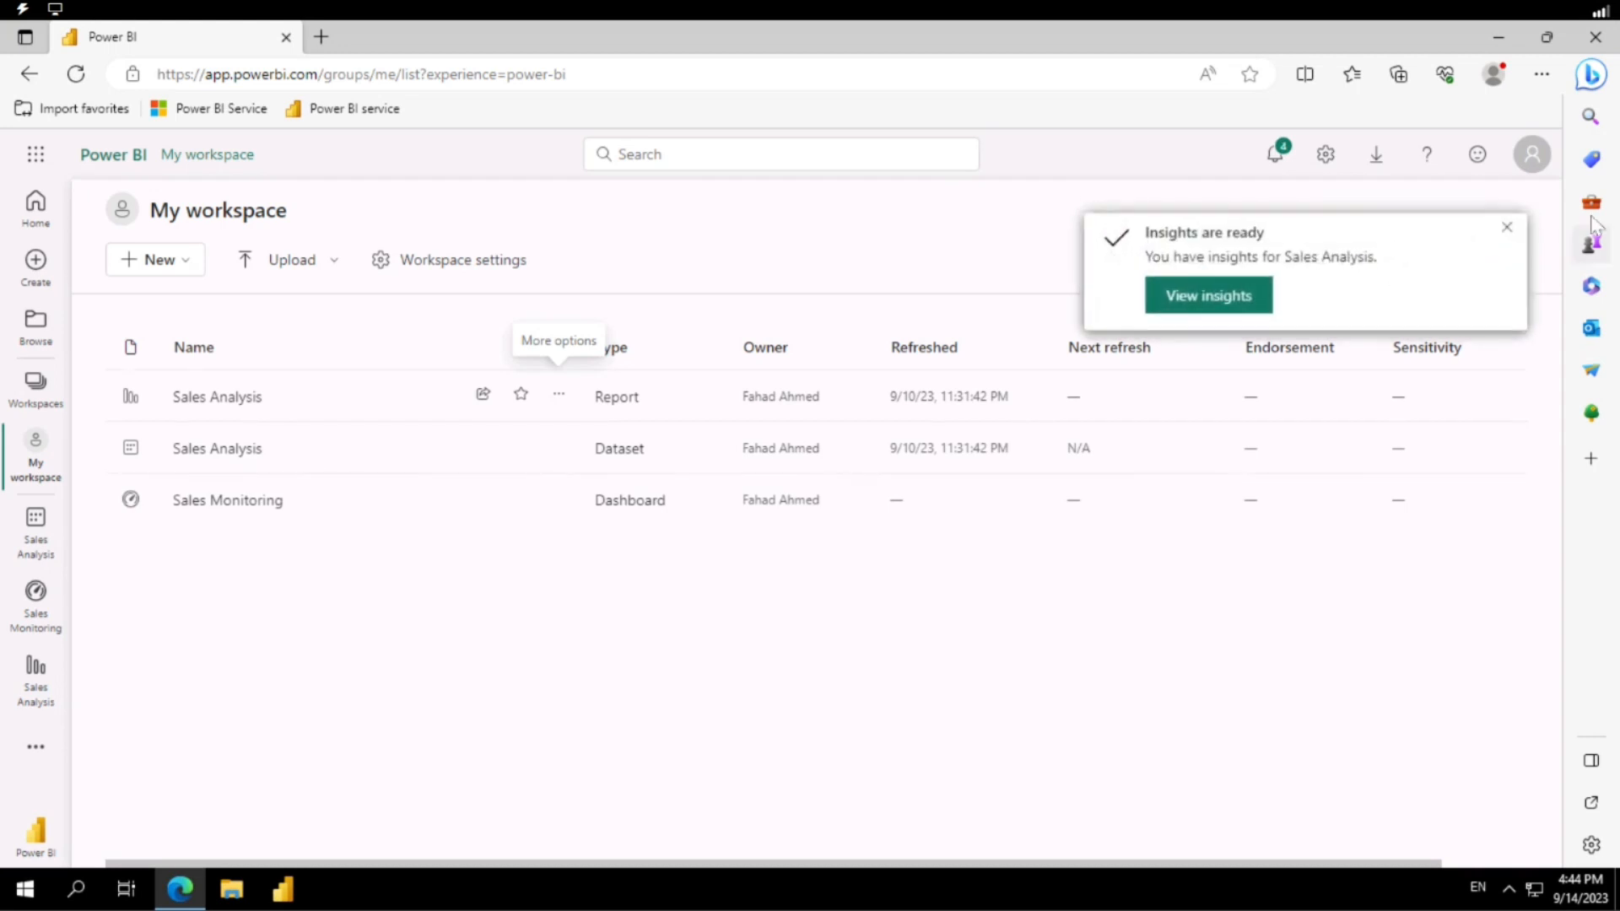
{"action": "left_click", "coordinate": [1214, 305]}
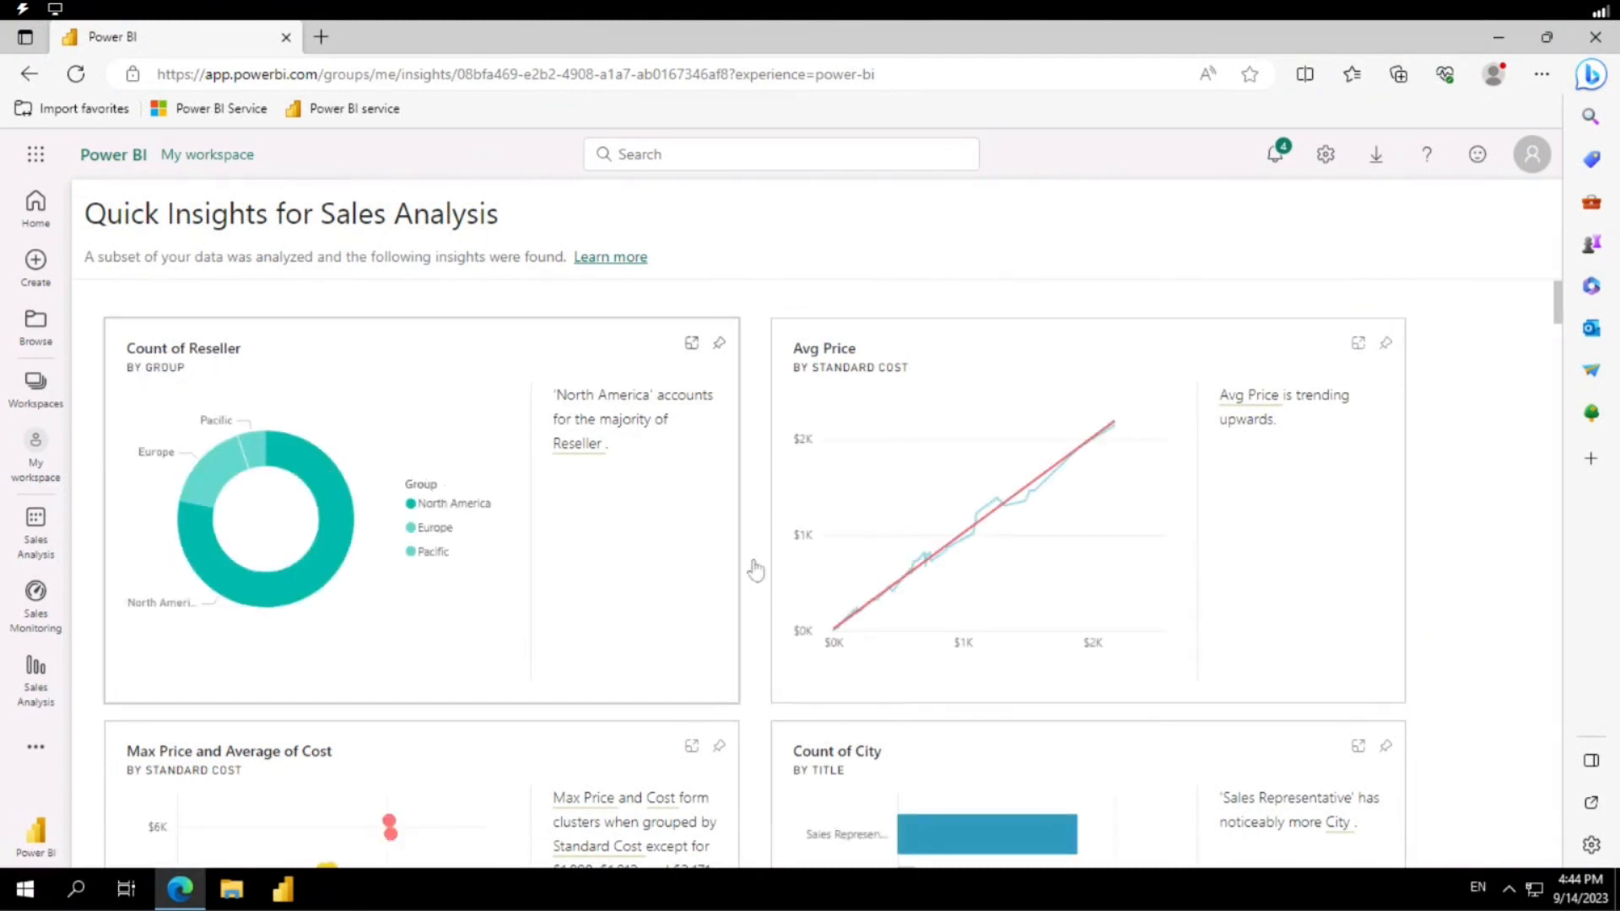
Examine the Quick Insights for Sales Analysis, reading the charts, their explanations and the introductory note.
{"action": "scroll", "coordinate": [892, 508], "scroll_direction": "down", "scroll_amount": 3}
{"action": "scroll", "coordinate": [917, 418], "scroll_direction": "up", "scroll_amount": 3}
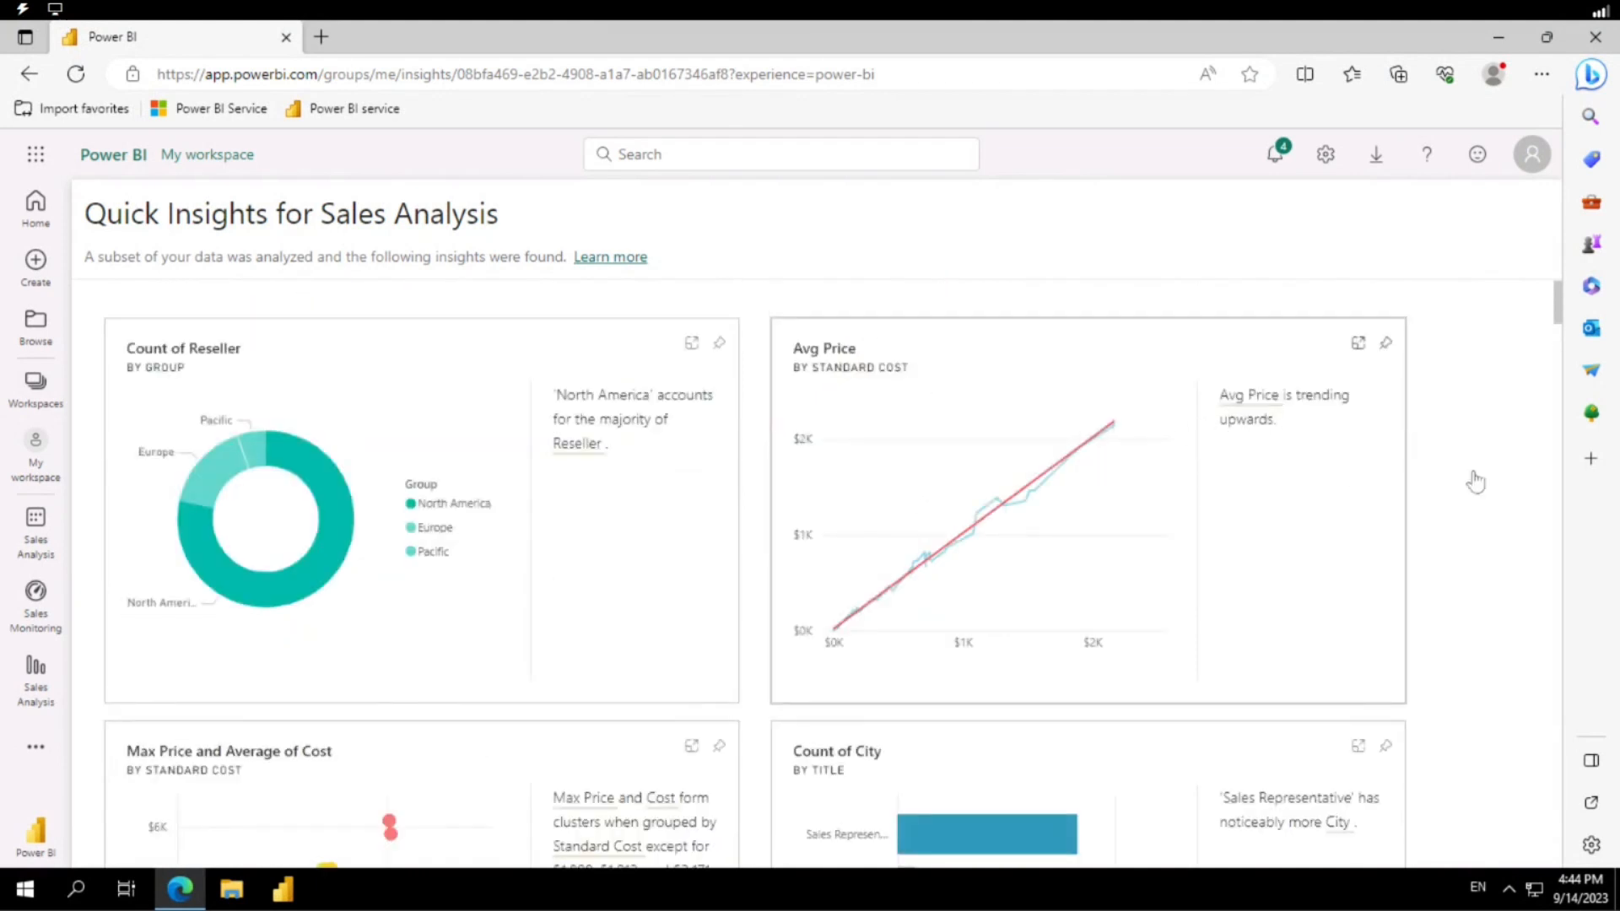
{"action": "scroll", "coordinate": [1483, 457], "scroll_direction": "down", "scroll_amount": 3}
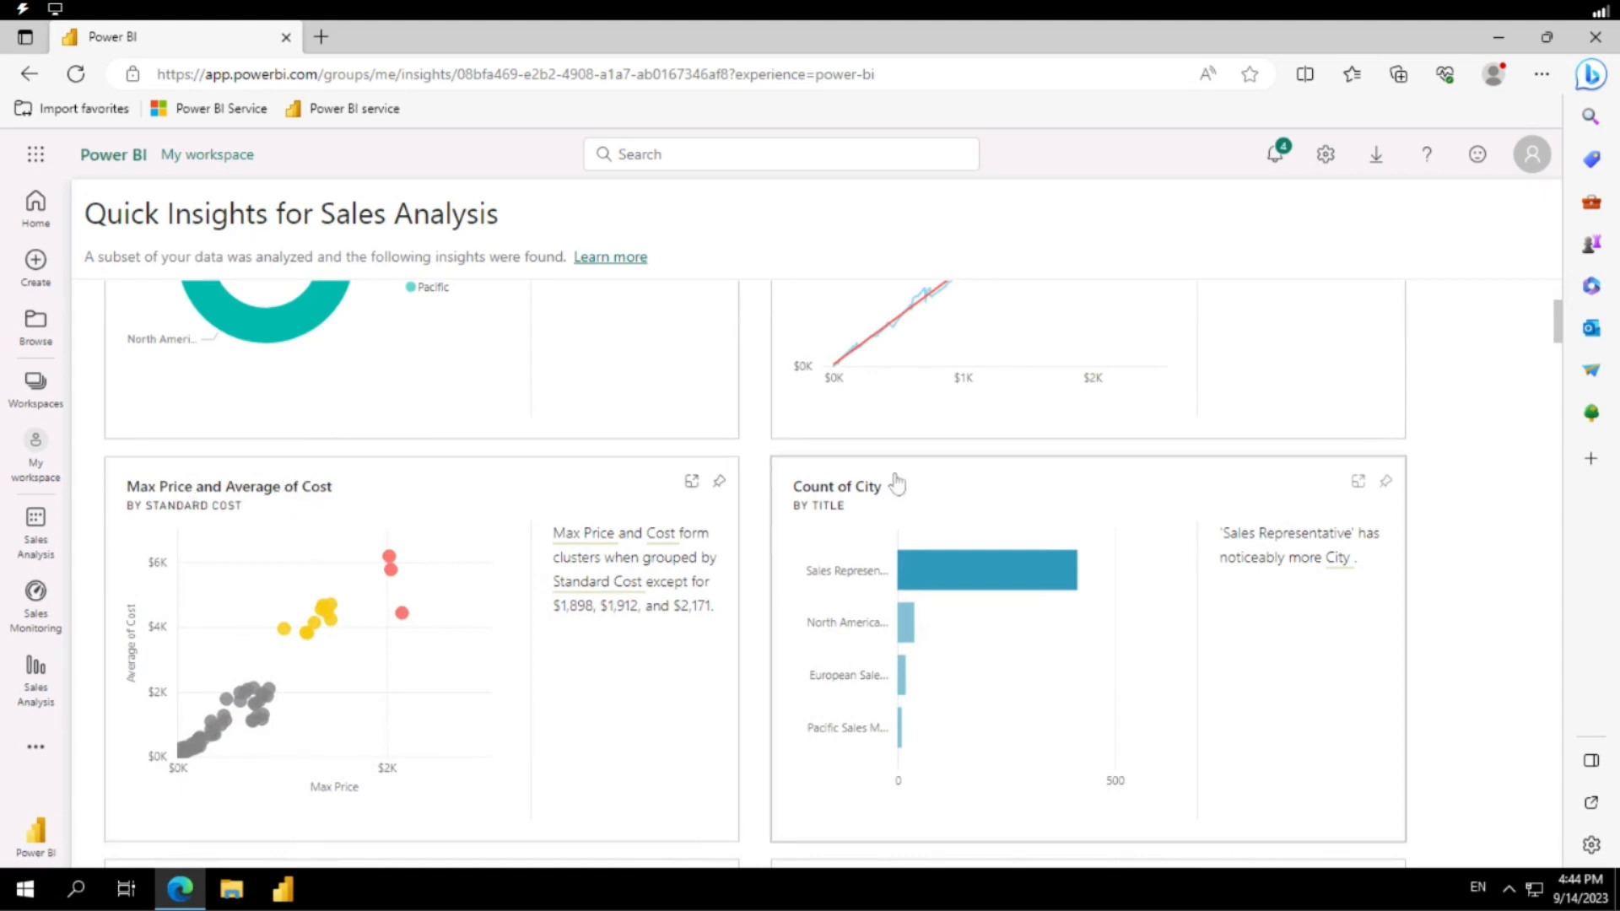
{"action": "scroll", "coordinate": [858, 516], "scroll_direction": "down", "scroll_amount": 3}
{"action": "scroll", "coordinate": [858, 510], "scroll_direction": "up", "scroll_amount": 5}
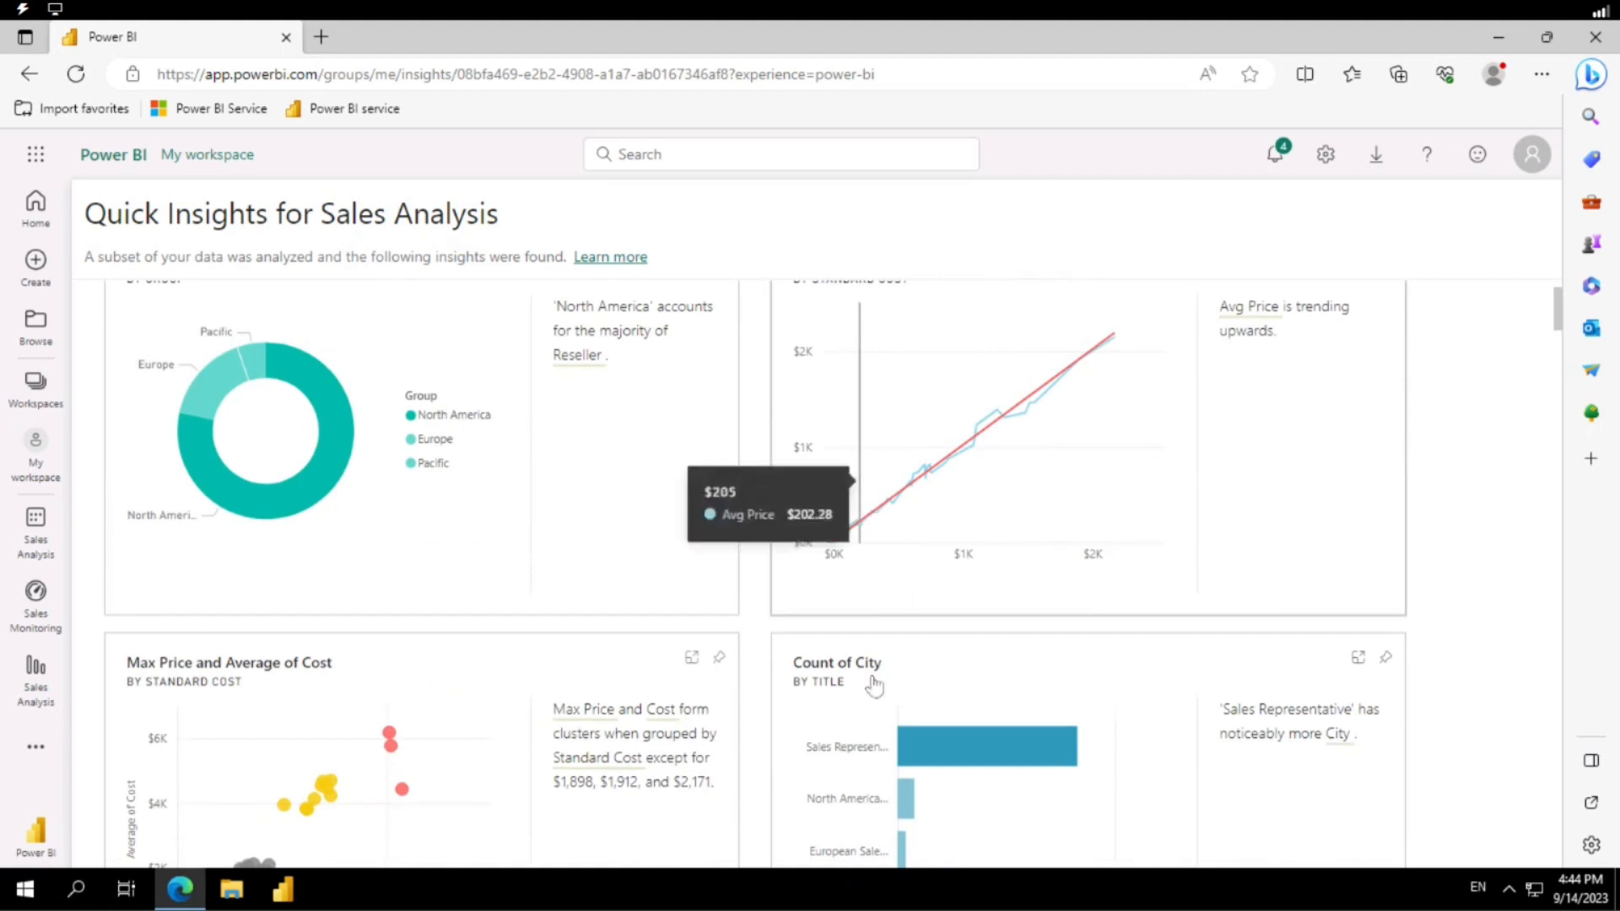
{"action": "scroll", "coordinate": [1223, 647], "scroll_direction": "down", "scroll_amount": 5}
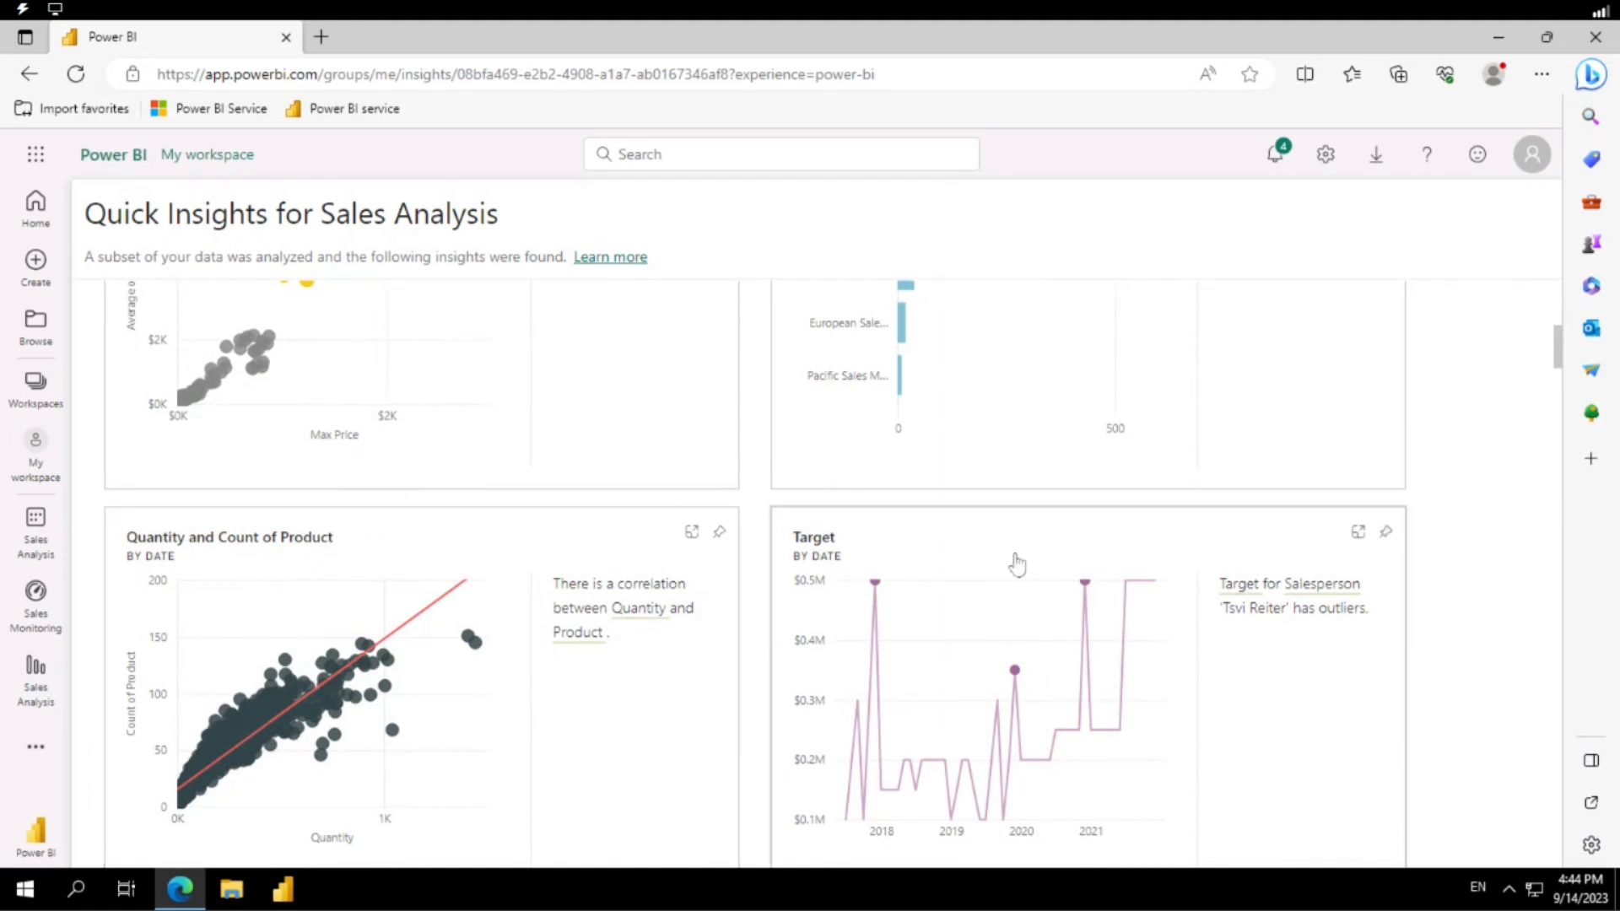
{"action": "scroll", "coordinate": [1013, 561], "scroll_direction": "down", "scroll_amount": 9}
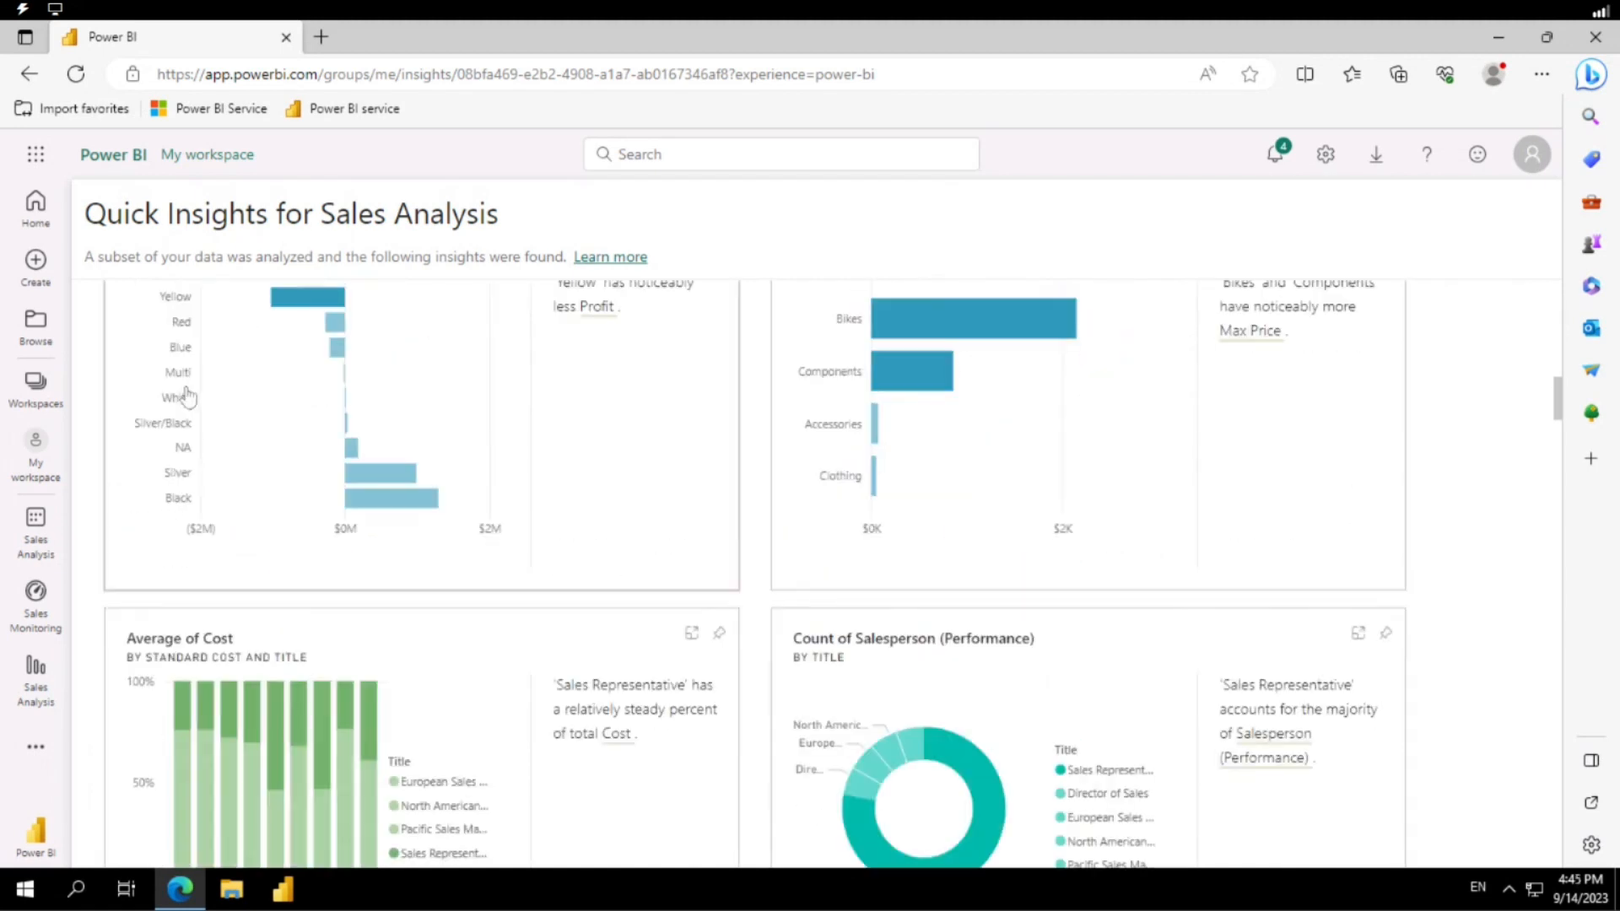
{"action": "scroll", "coordinate": [241, 384], "scroll_direction": "up", "scroll_amount": 3}
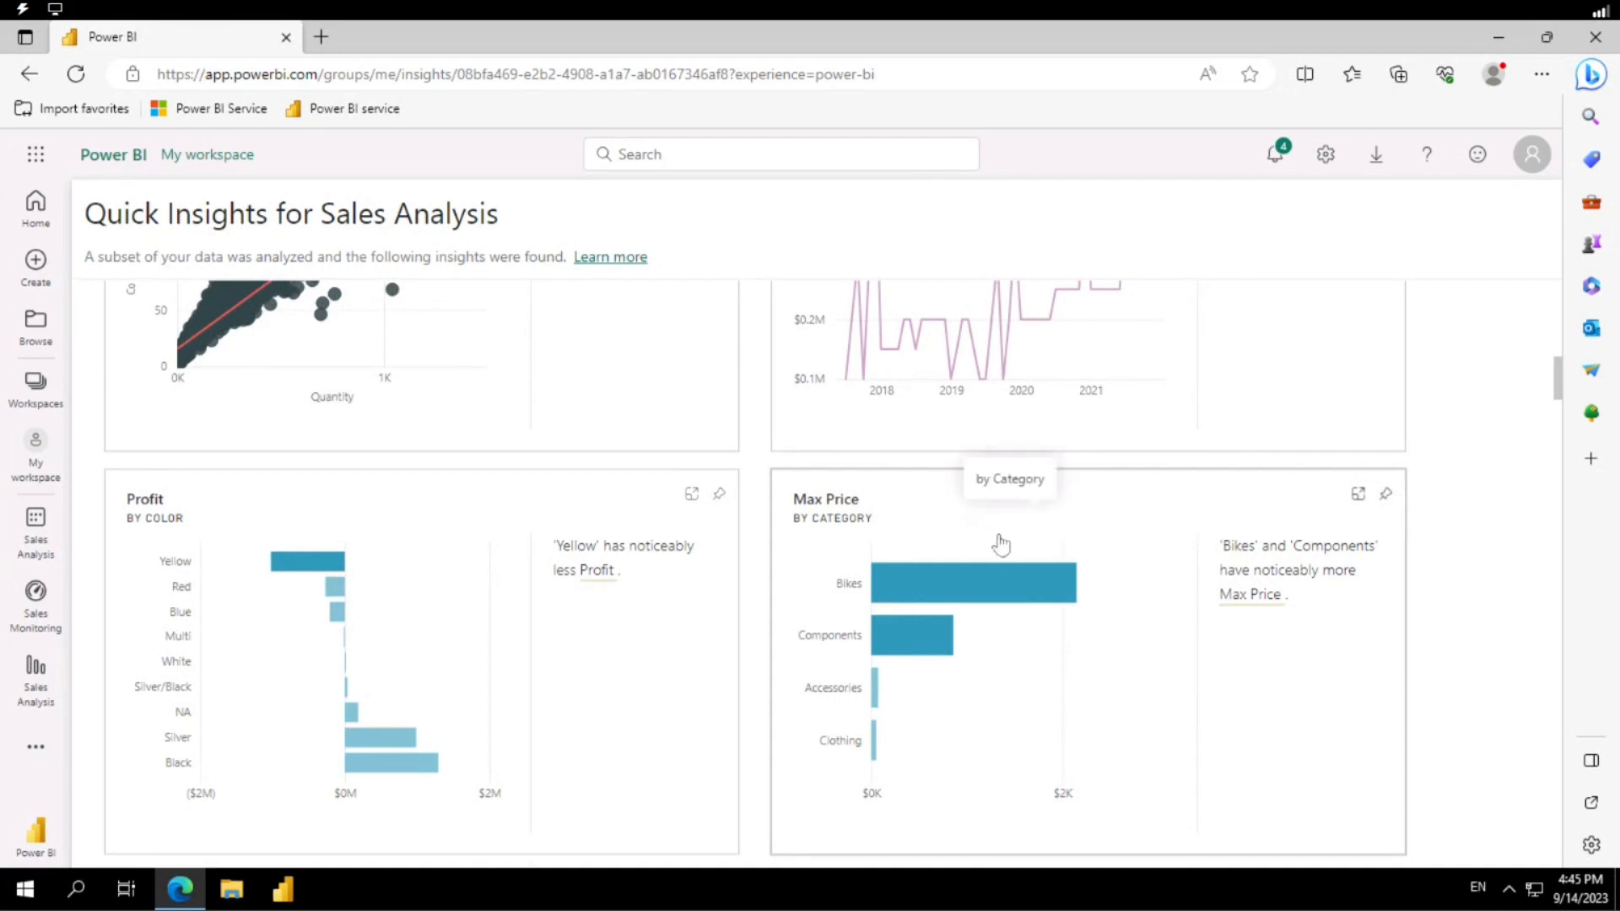
{"action": "scroll", "coordinate": [1003, 543], "scroll_direction": "down", "scroll_amount": 3}
{"action": "scroll", "coordinate": [1000, 544], "scroll_direction": "down", "scroll_amount": 6}
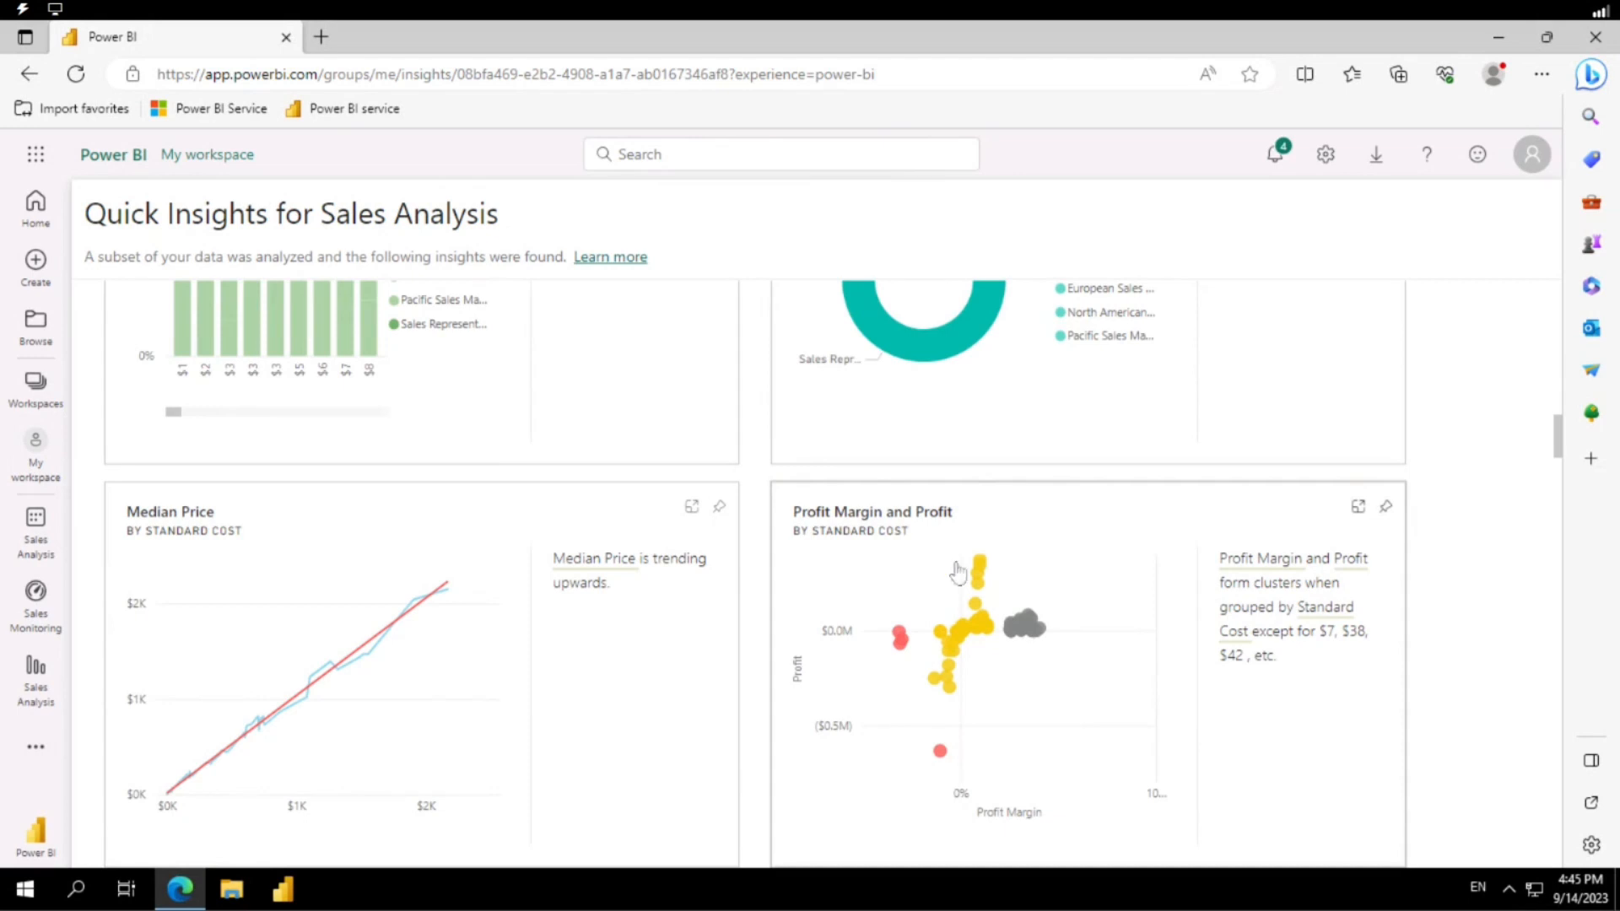
{"action": "scroll", "coordinate": [1005, 535], "scroll_direction": "down", "scroll_amount": 3}
{"action": "scroll", "coordinate": [1007, 536], "scroll_direction": "down", "scroll_amount": 8}
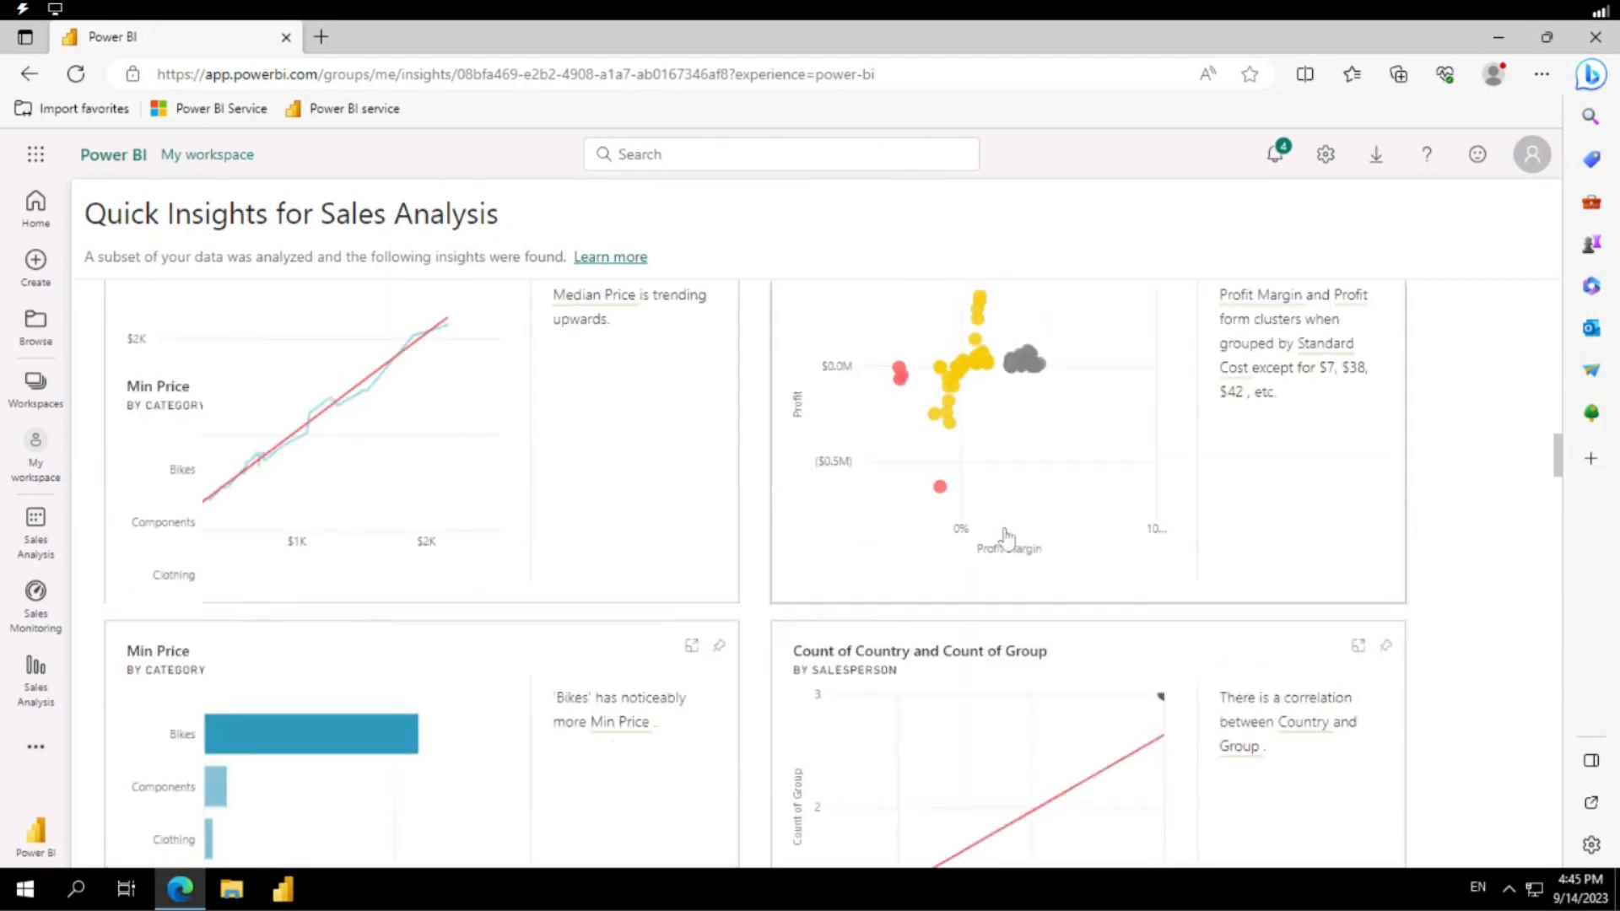
{"action": "scroll", "coordinate": [1005, 535], "scroll_direction": "down", "scroll_amount": 4}
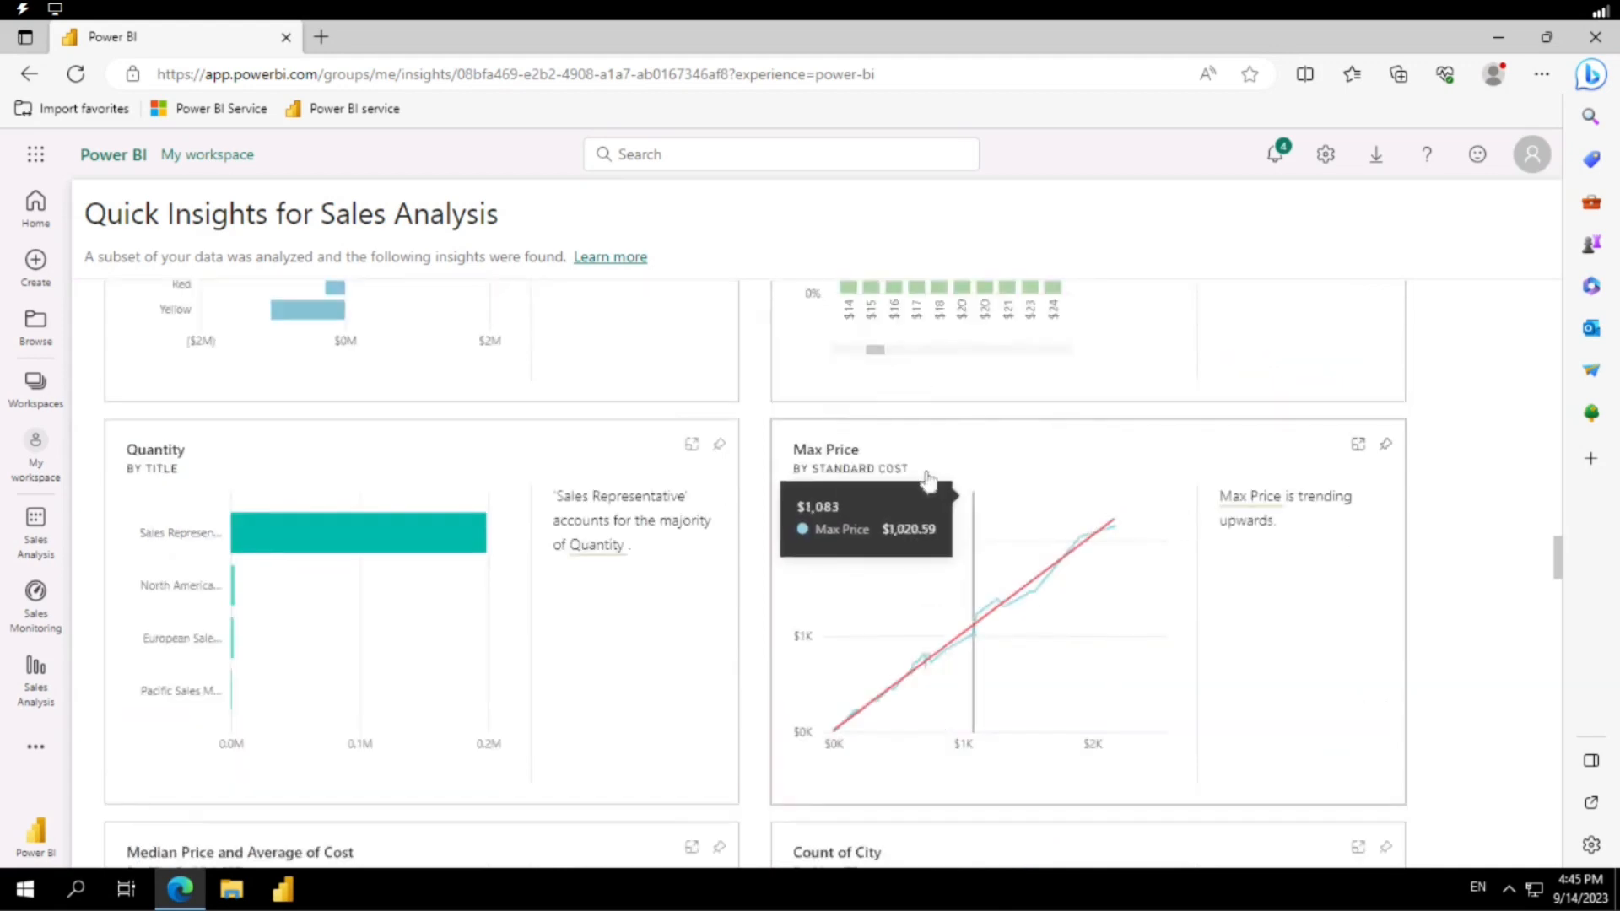
{"action": "scroll", "coordinate": [928, 508], "scroll_direction": "down", "scroll_amount": 12}
{"action": "scroll", "coordinate": [912, 510], "scroll_direction": "down", "scroll_amount": 5}
{"action": "scroll", "coordinate": [910, 513], "scroll_direction": "down", "scroll_amount": 4}
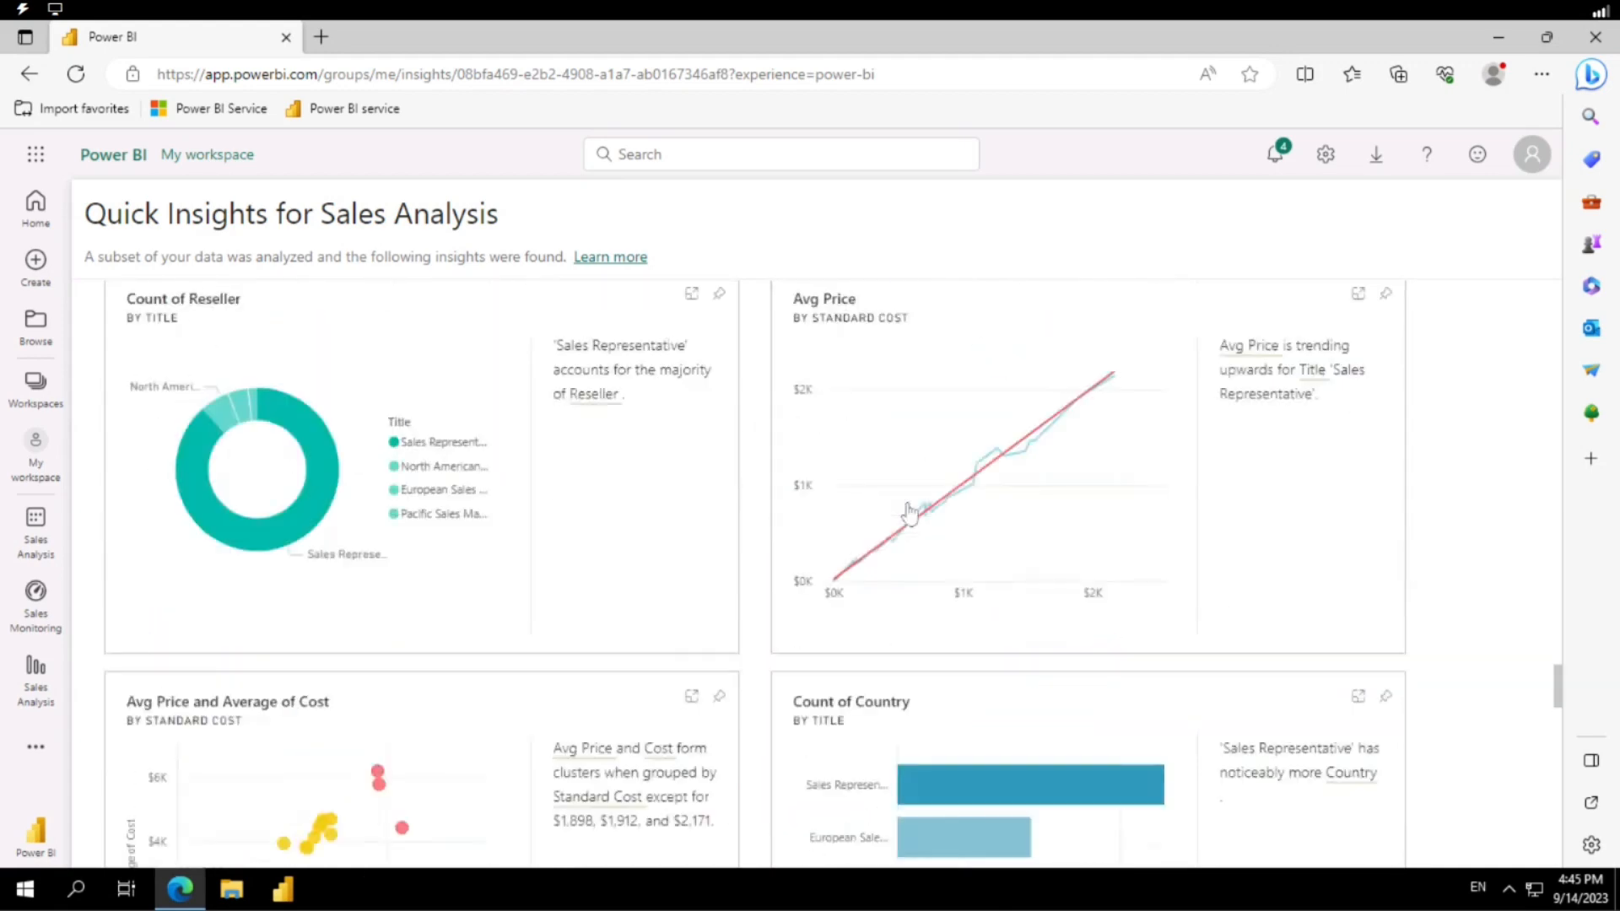
{"action": "scroll", "coordinate": [910, 513], "scroll_direction": "down", "scroll_amount": 5}
{"action": "scroll", "coordinate": [910, 512], "scroll_direction": "down", "scroll_amount": 2}
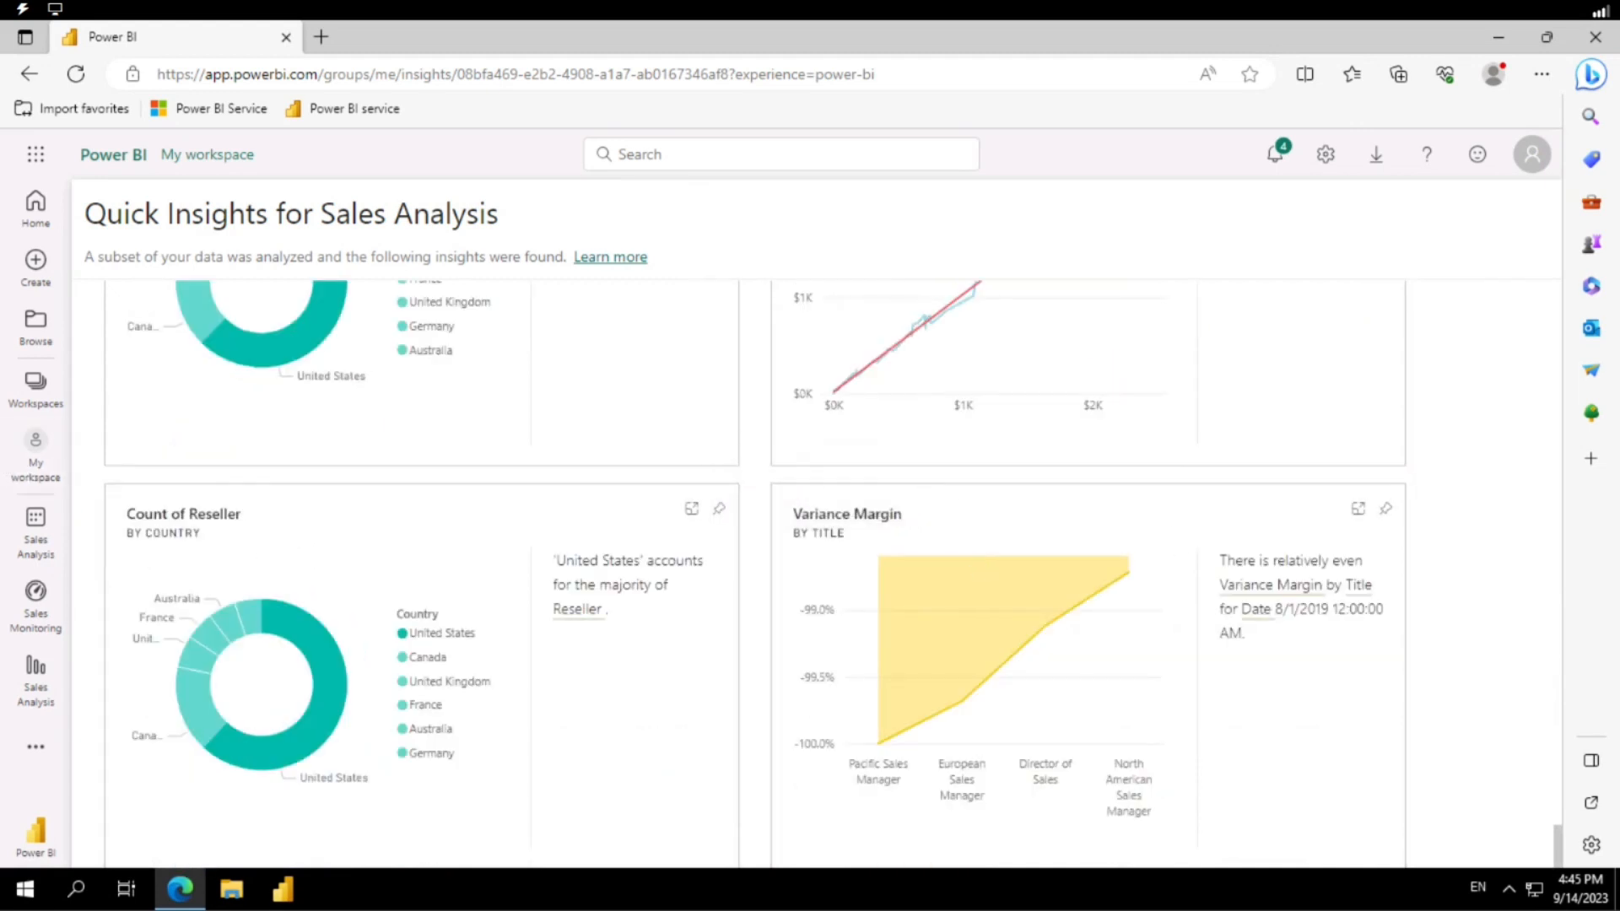
{"action": "scroll", "coordinate": [886, 468], "scroll_direction": "up", "scroll_amount": 20}
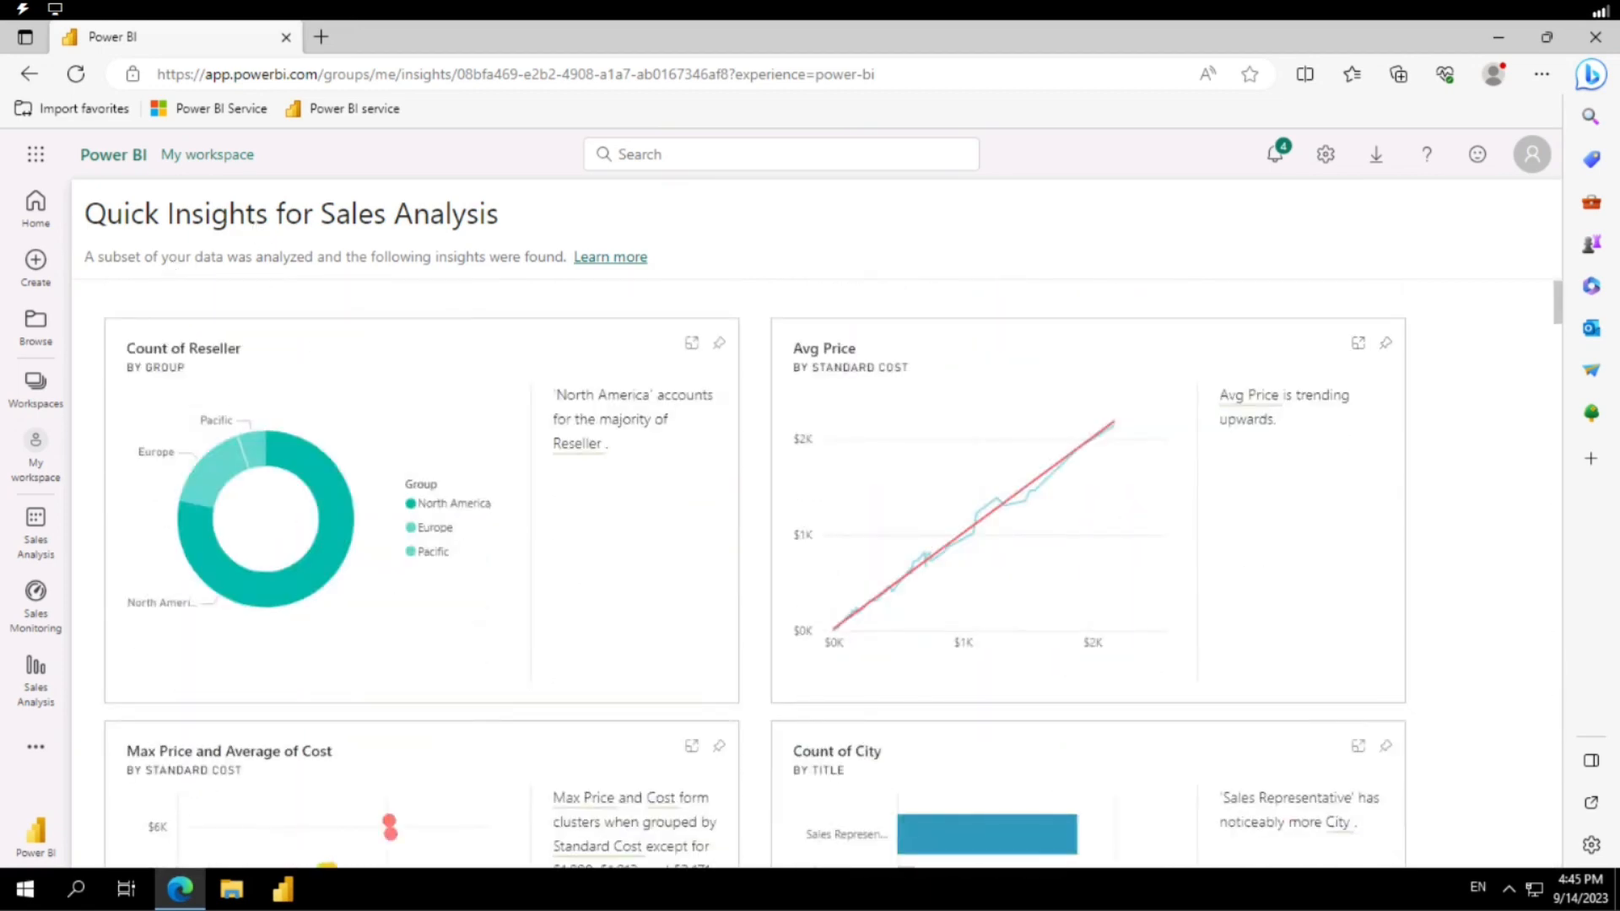
{"action": "left_click_drag", "start_coordinate": [85, 257], "coordinate": [467, 256]}
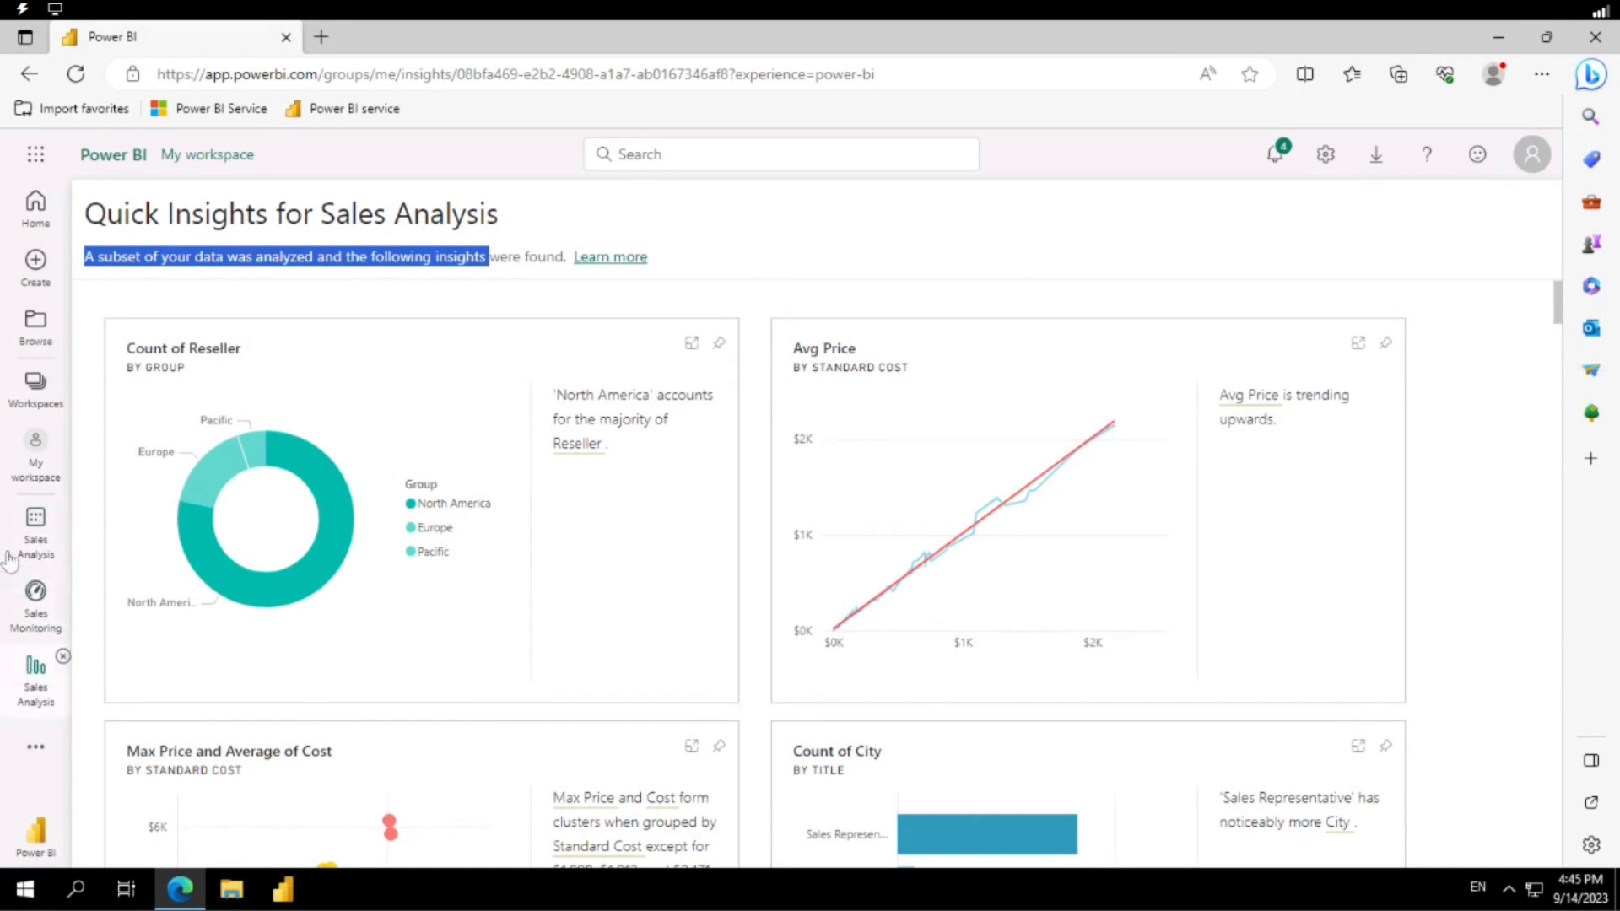
Open the Sales Monitoring dashboard from My workspace and bring up its dashboard theme settings.
{"action": "left_click", "coordinate": [34, 445]}
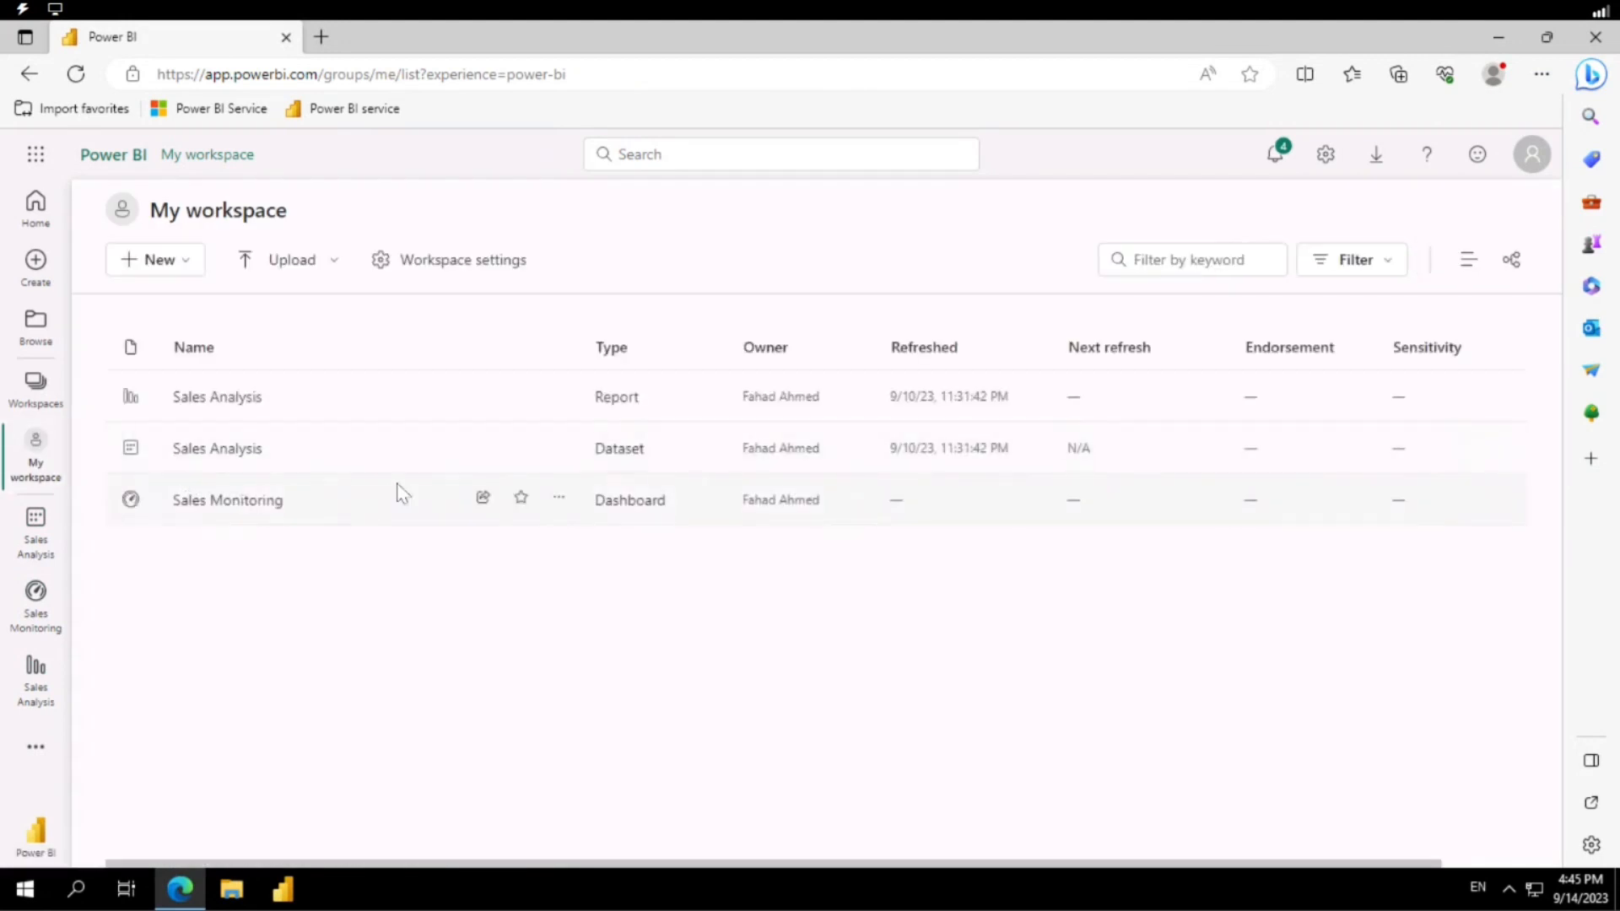
{"action": "left_click", "coordinate": [230, 504]}
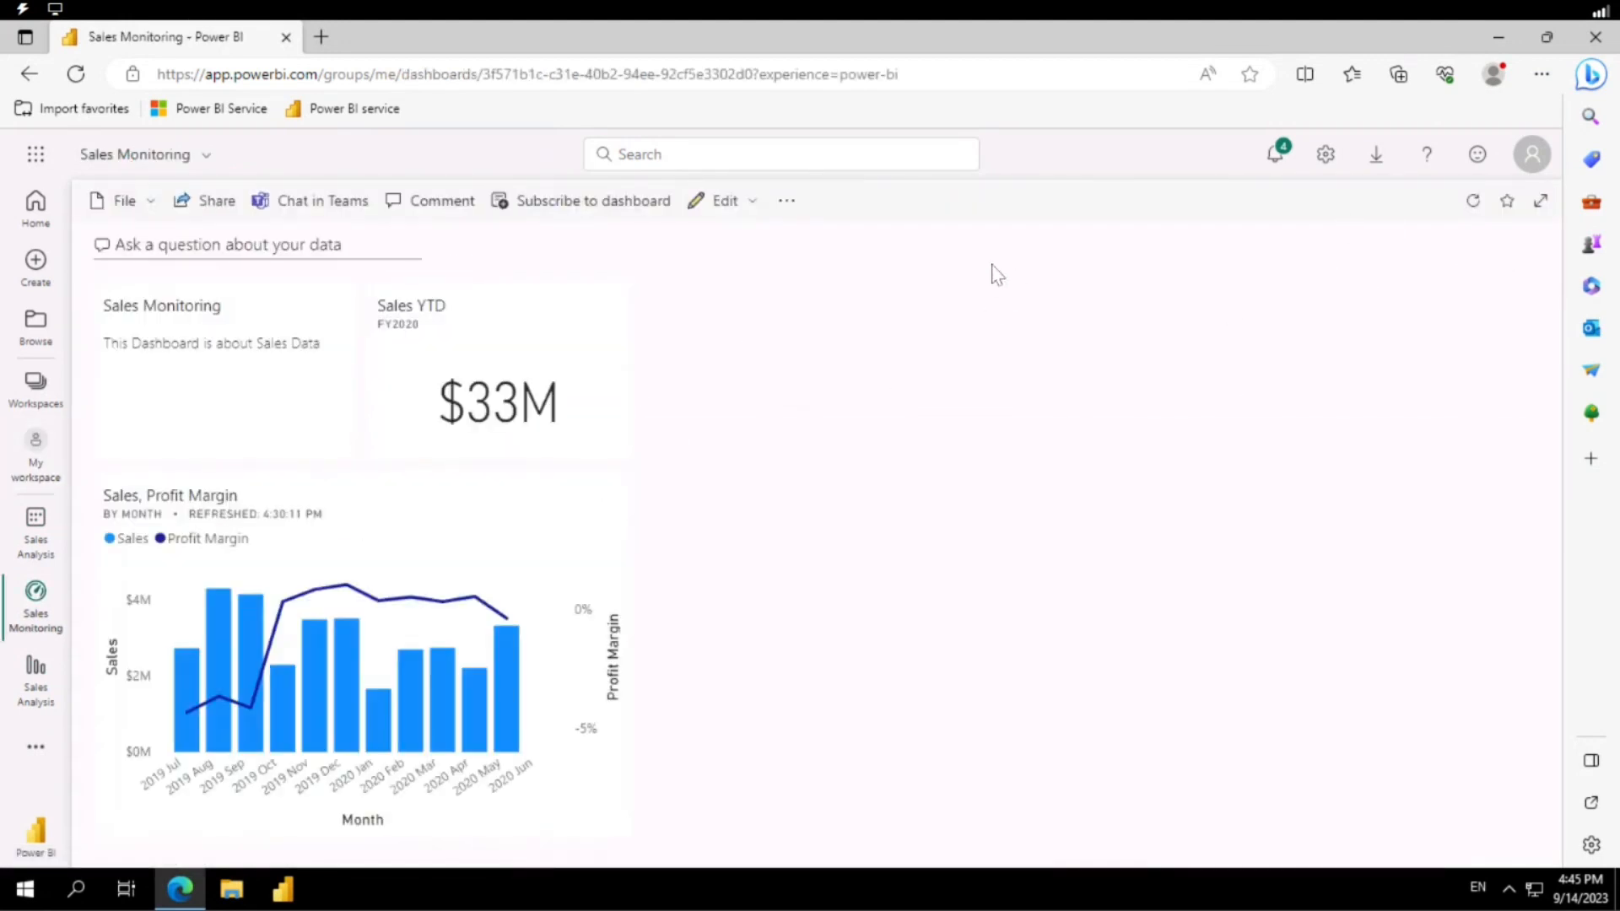
{"action": "left_click", "coordinate": [762, 217]}
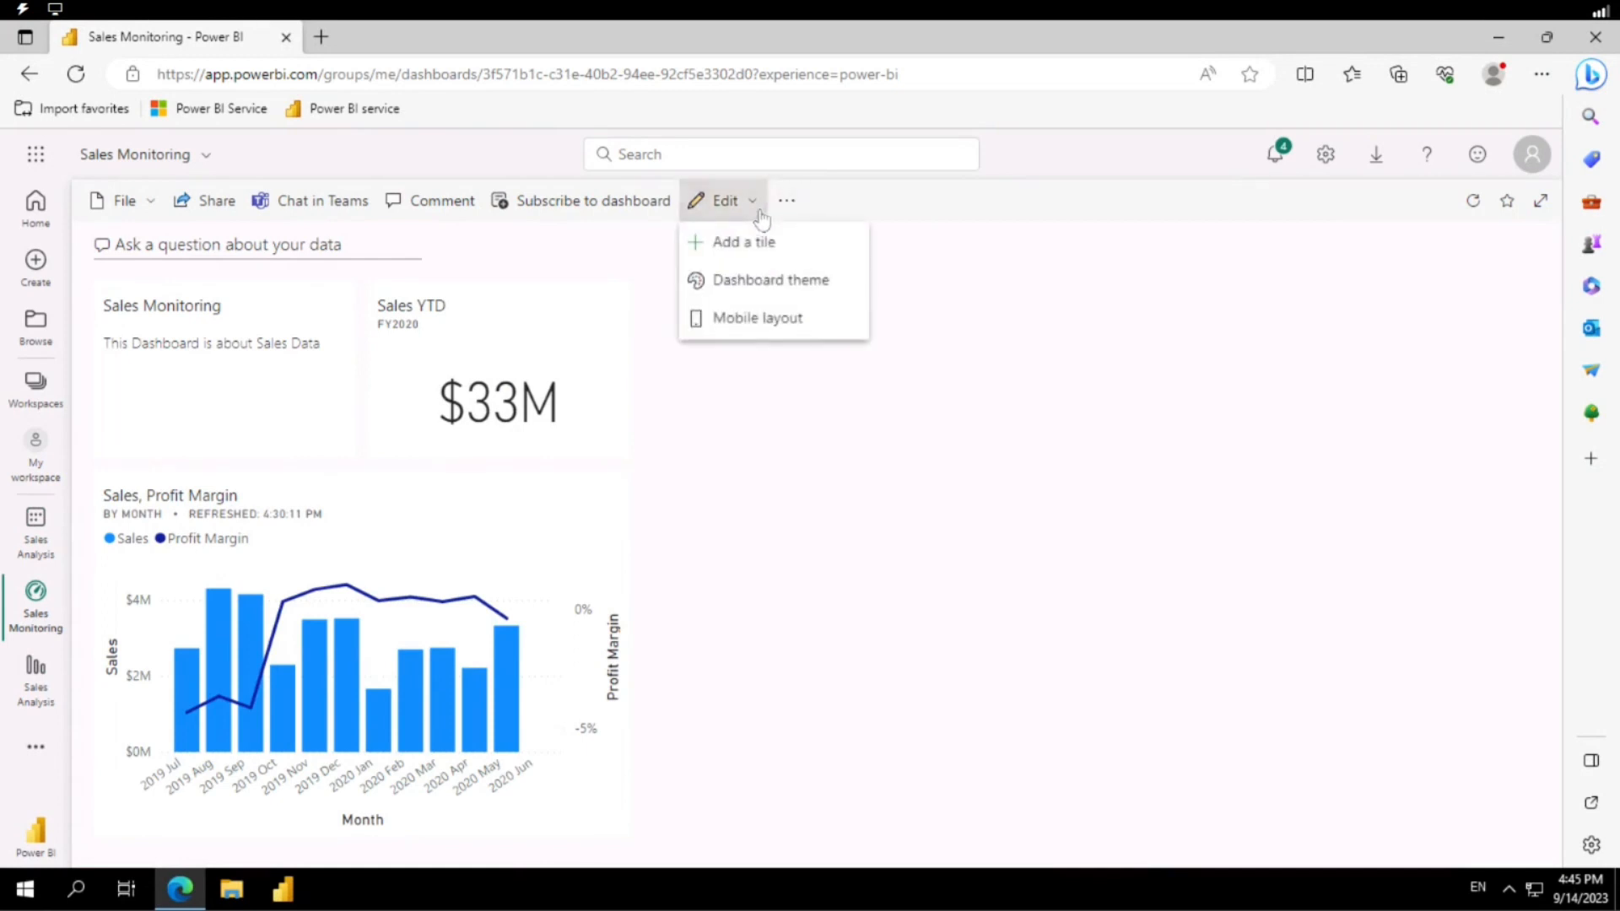
{"action": "left_click", "coordinate": [753, 287]}
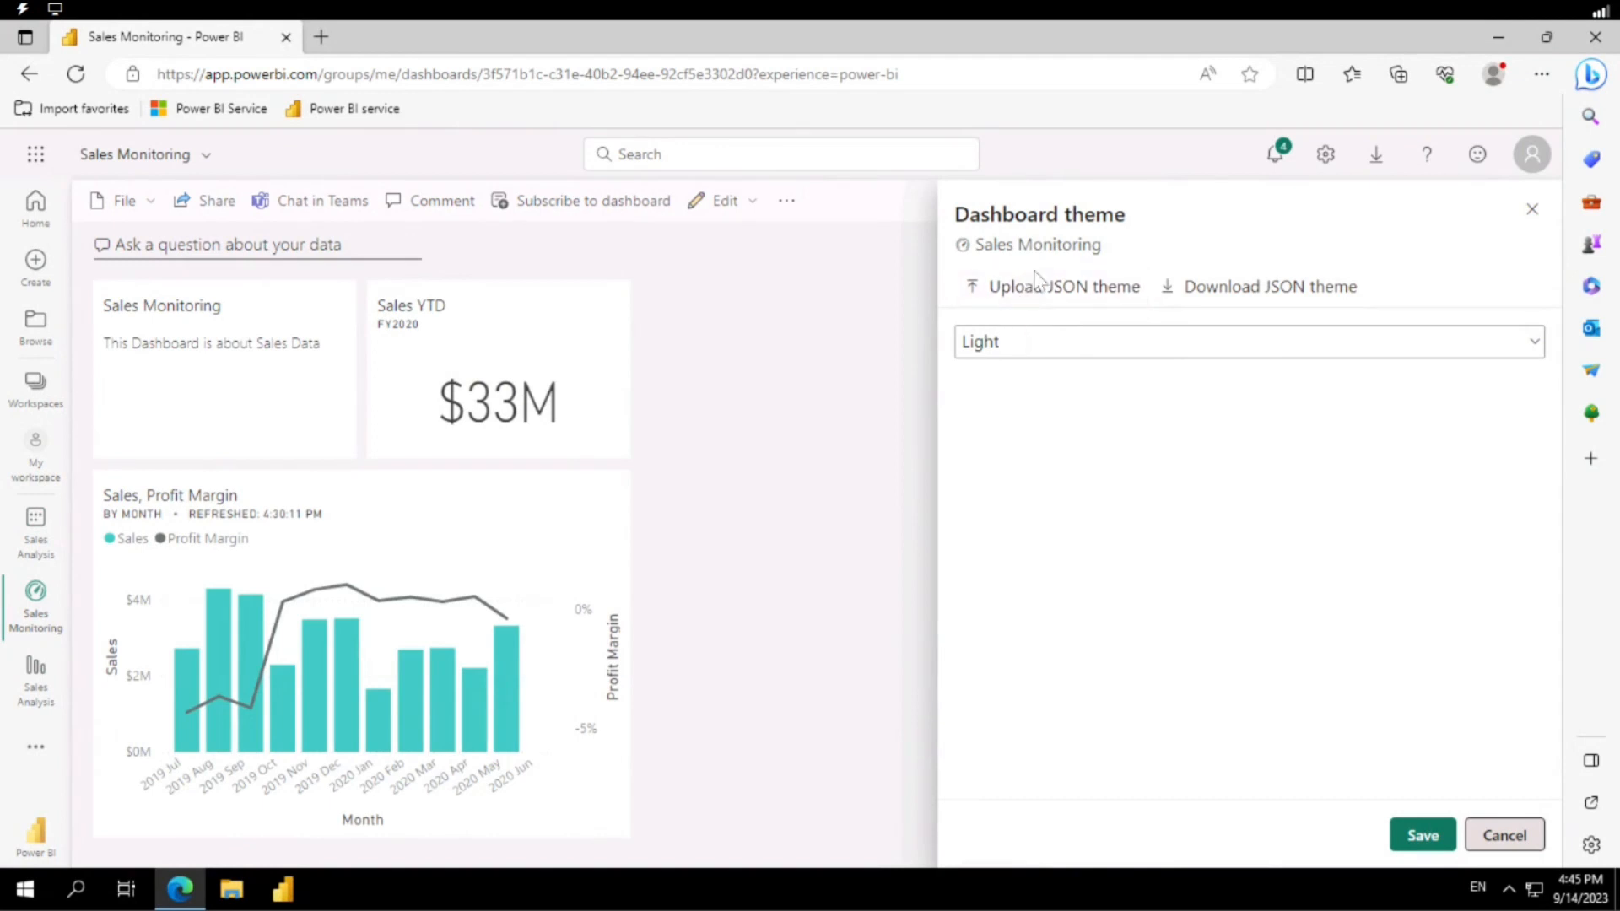
Preview the Dark and Color-blind friendly themes on the Sales Monitoring dashboard.
{"action": "left_click", "coordinate": [1056, 353]}
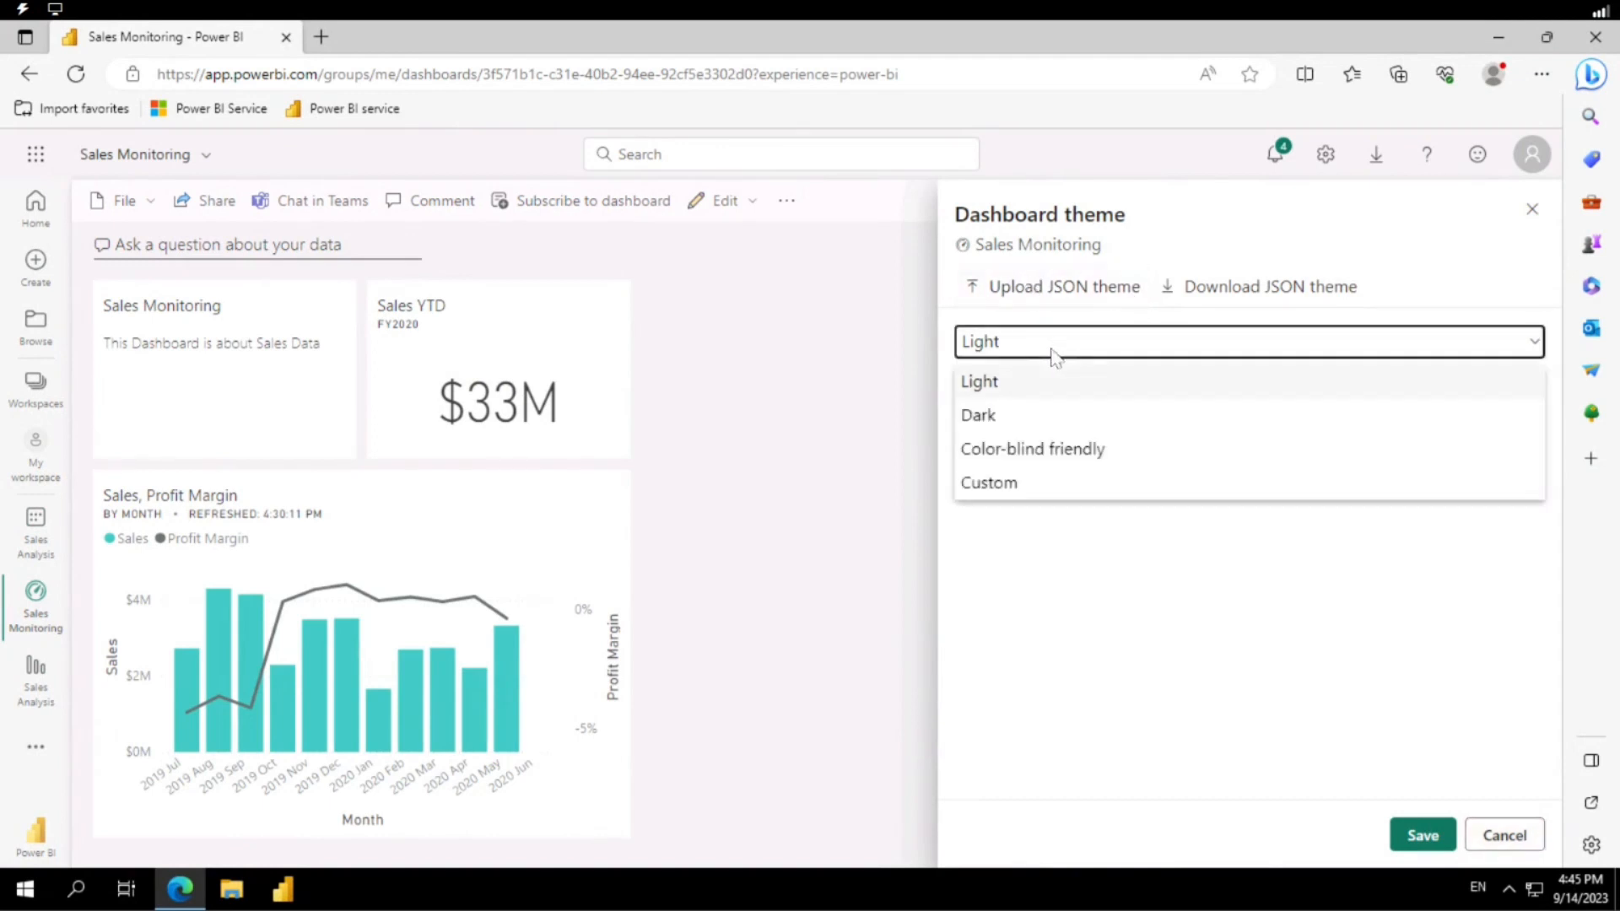
{"action": "left_click", "coordinate": [993, 426]}
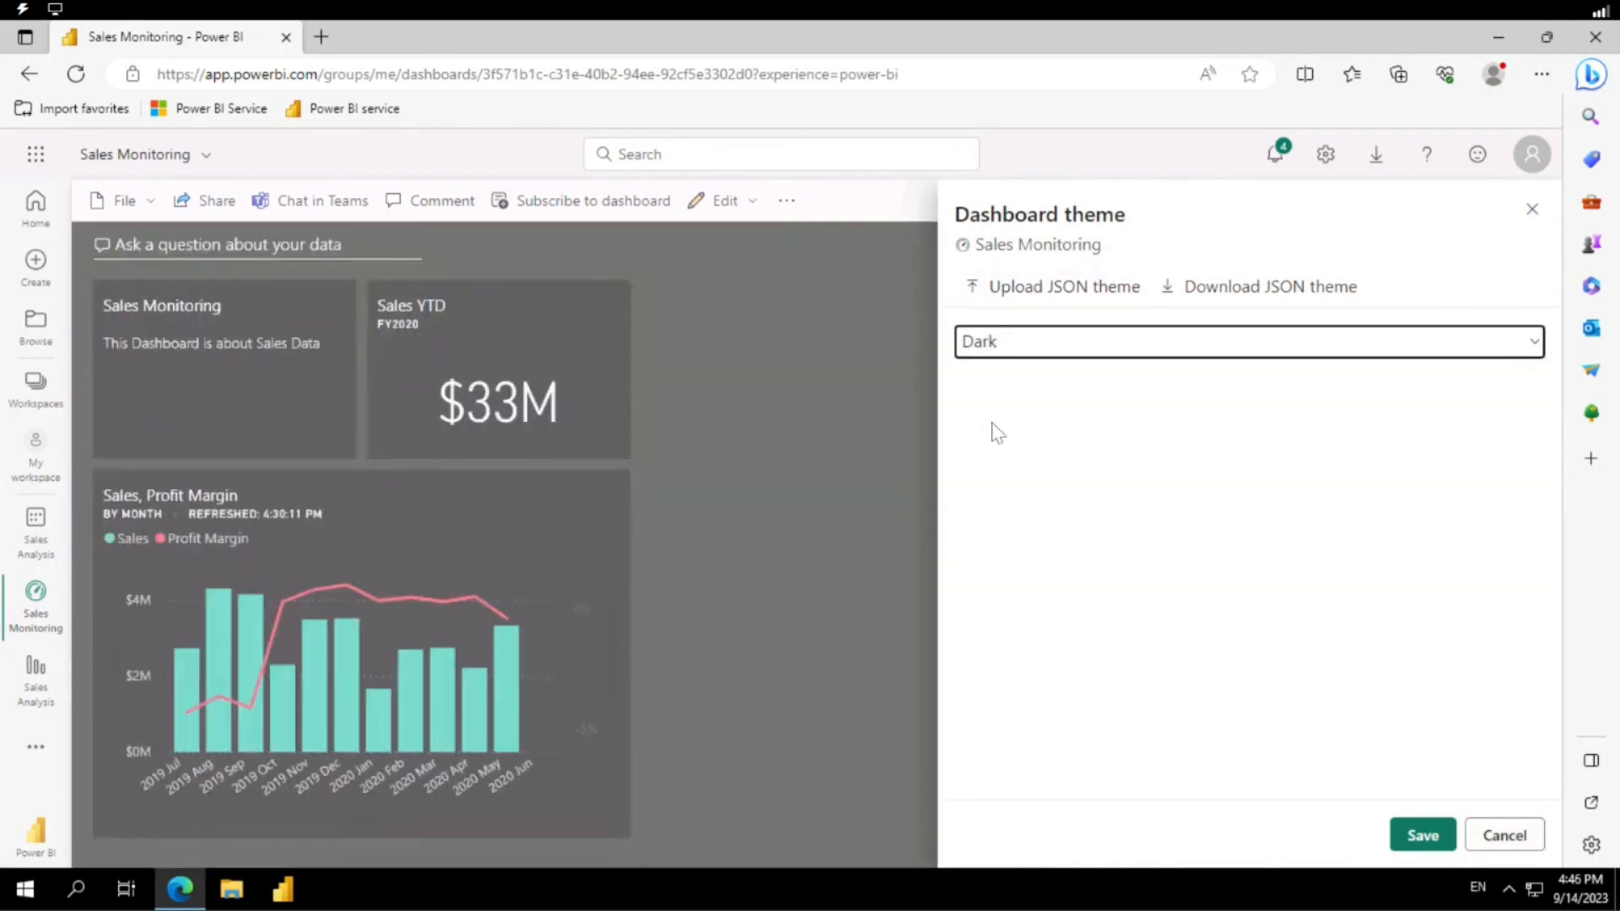
{"action": "left_click", "coordinate": [1021, 353]}
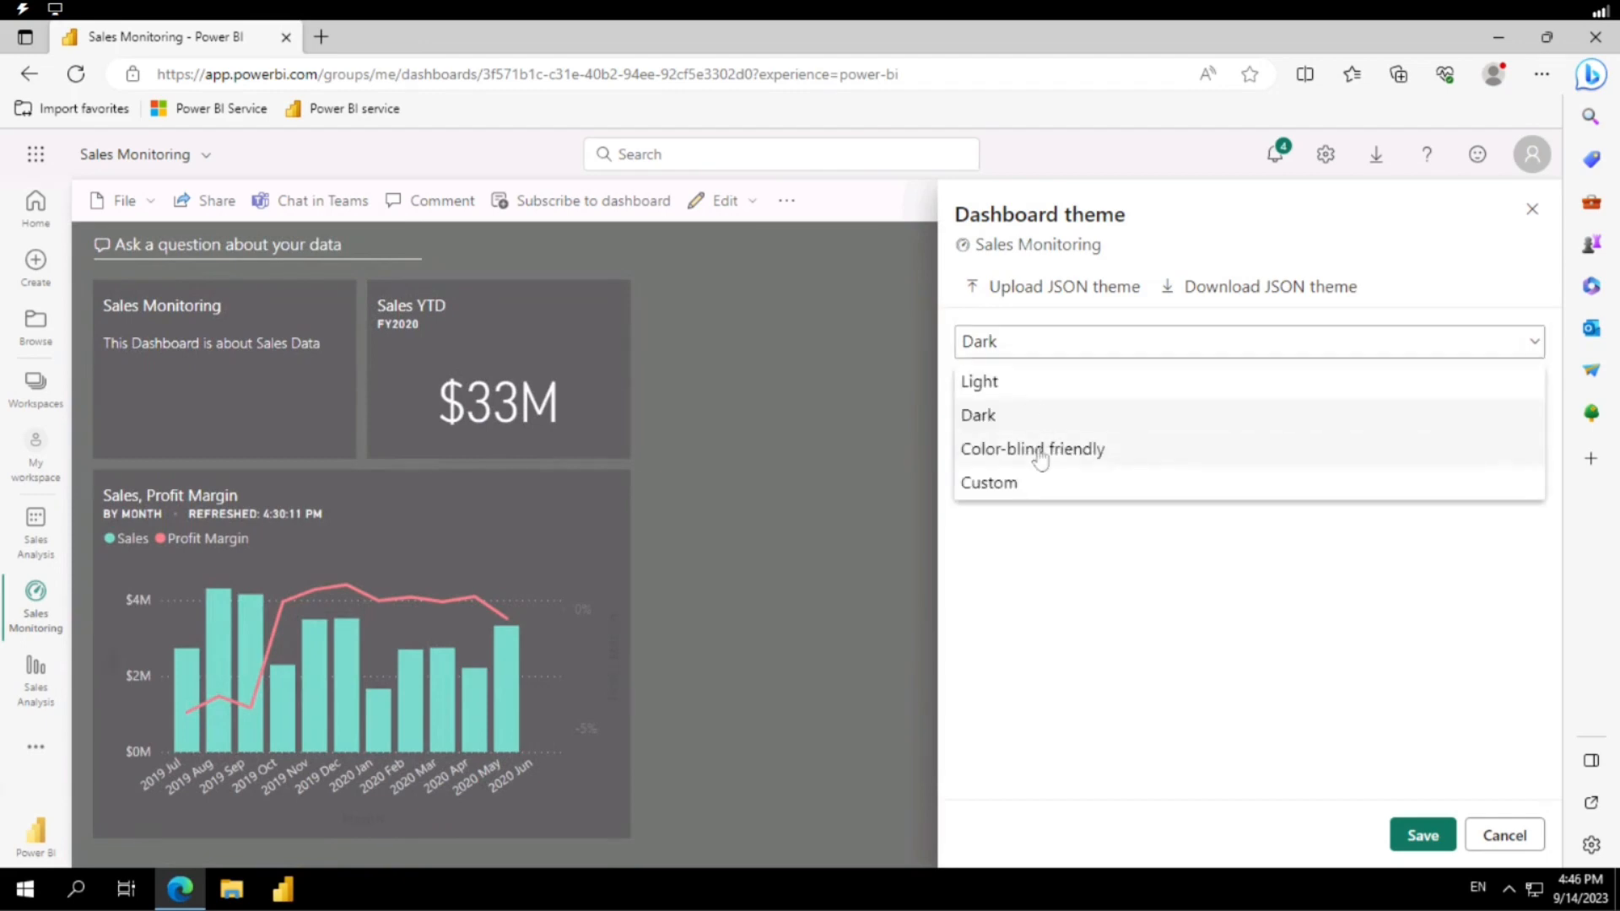
{"action": "left_click", "coordinate": [1040, 448]}
Try a Custom theme with teal background, red tile background, light purple tile font and tile opacity lowered to about three quarters.
{"action": "left_click", "coordinate": [1031, 353]}
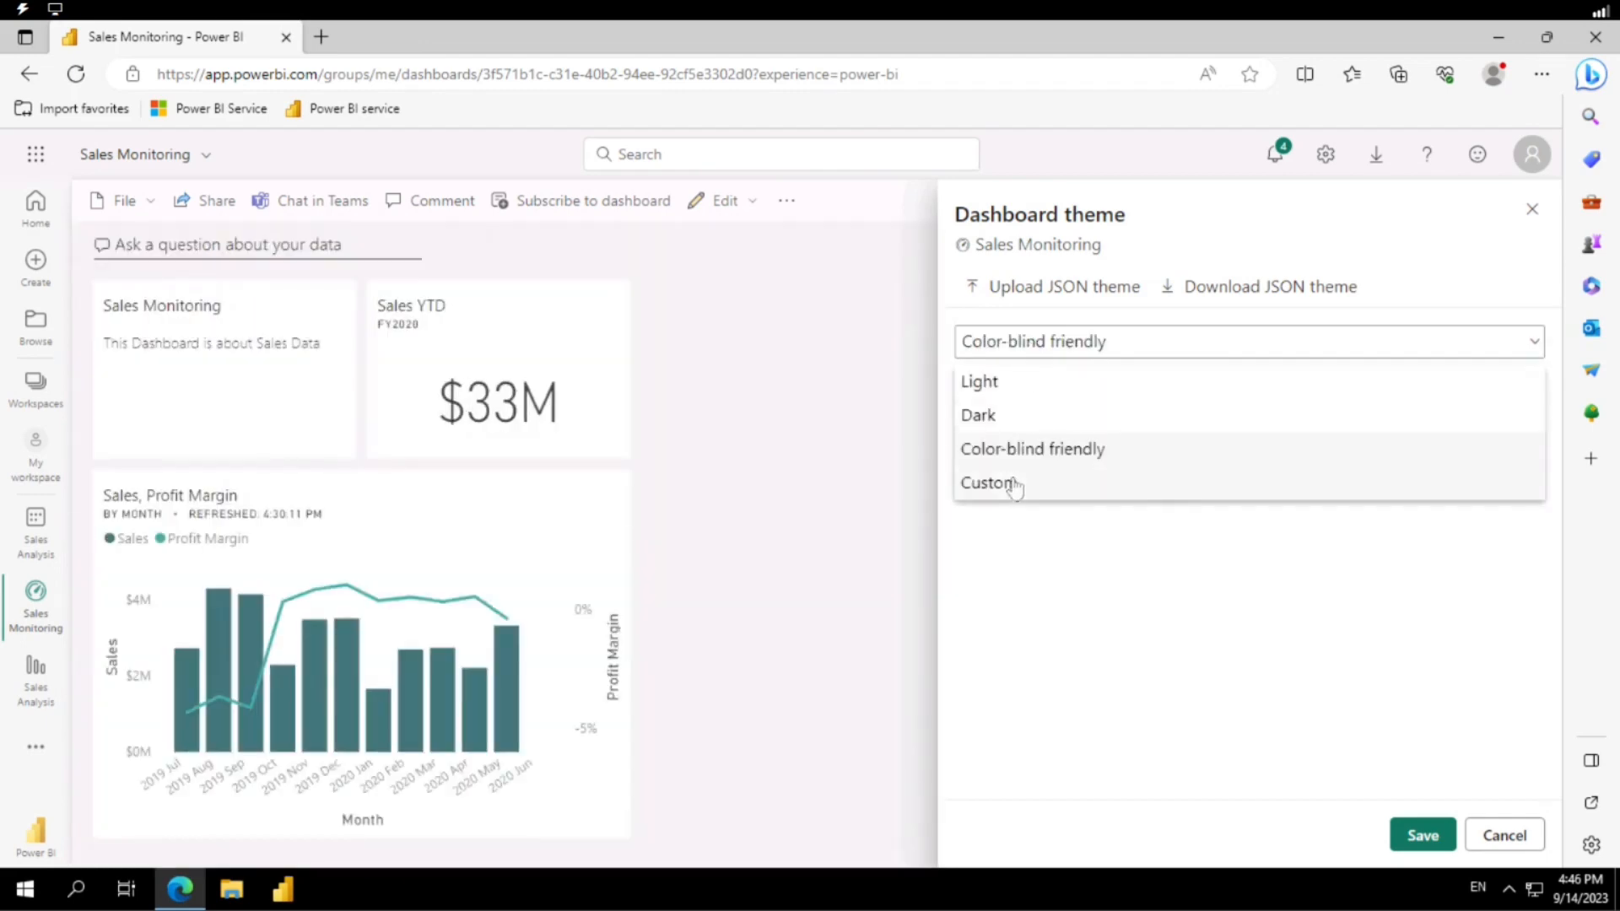
{"action": "left_click", "coordinate": [1015, 483]}
{"action": "left_click", "coordinate": [1533, 513]}
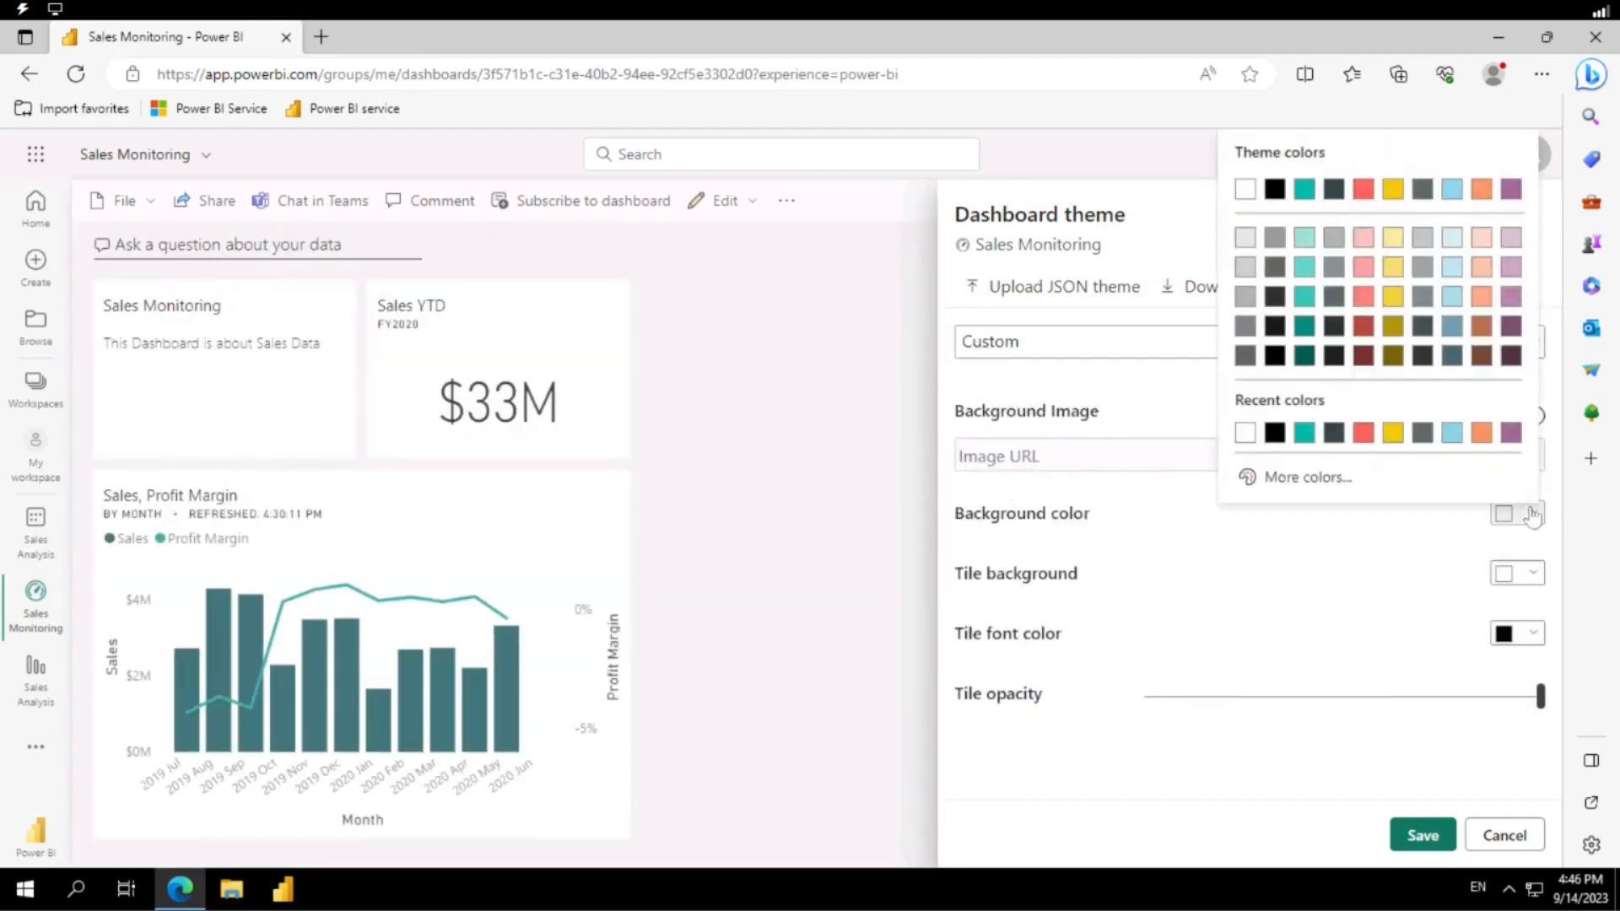
{"action": "left_click", "coordinate": [1304, 434]}
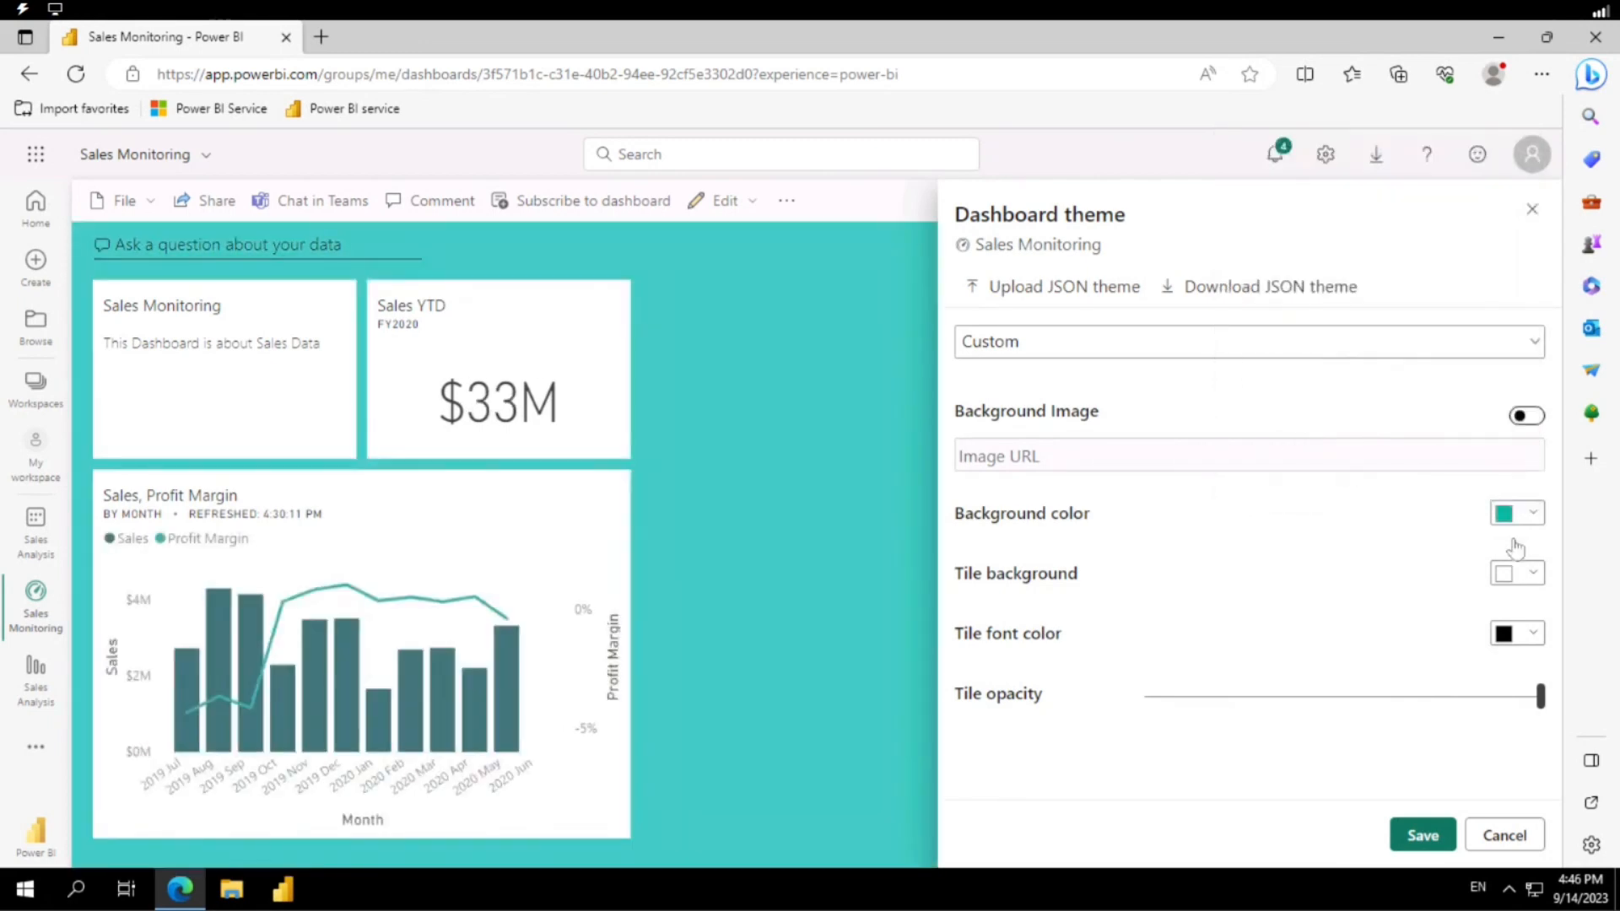
{"action": "left_click", "coordinate": [1534, 574]}
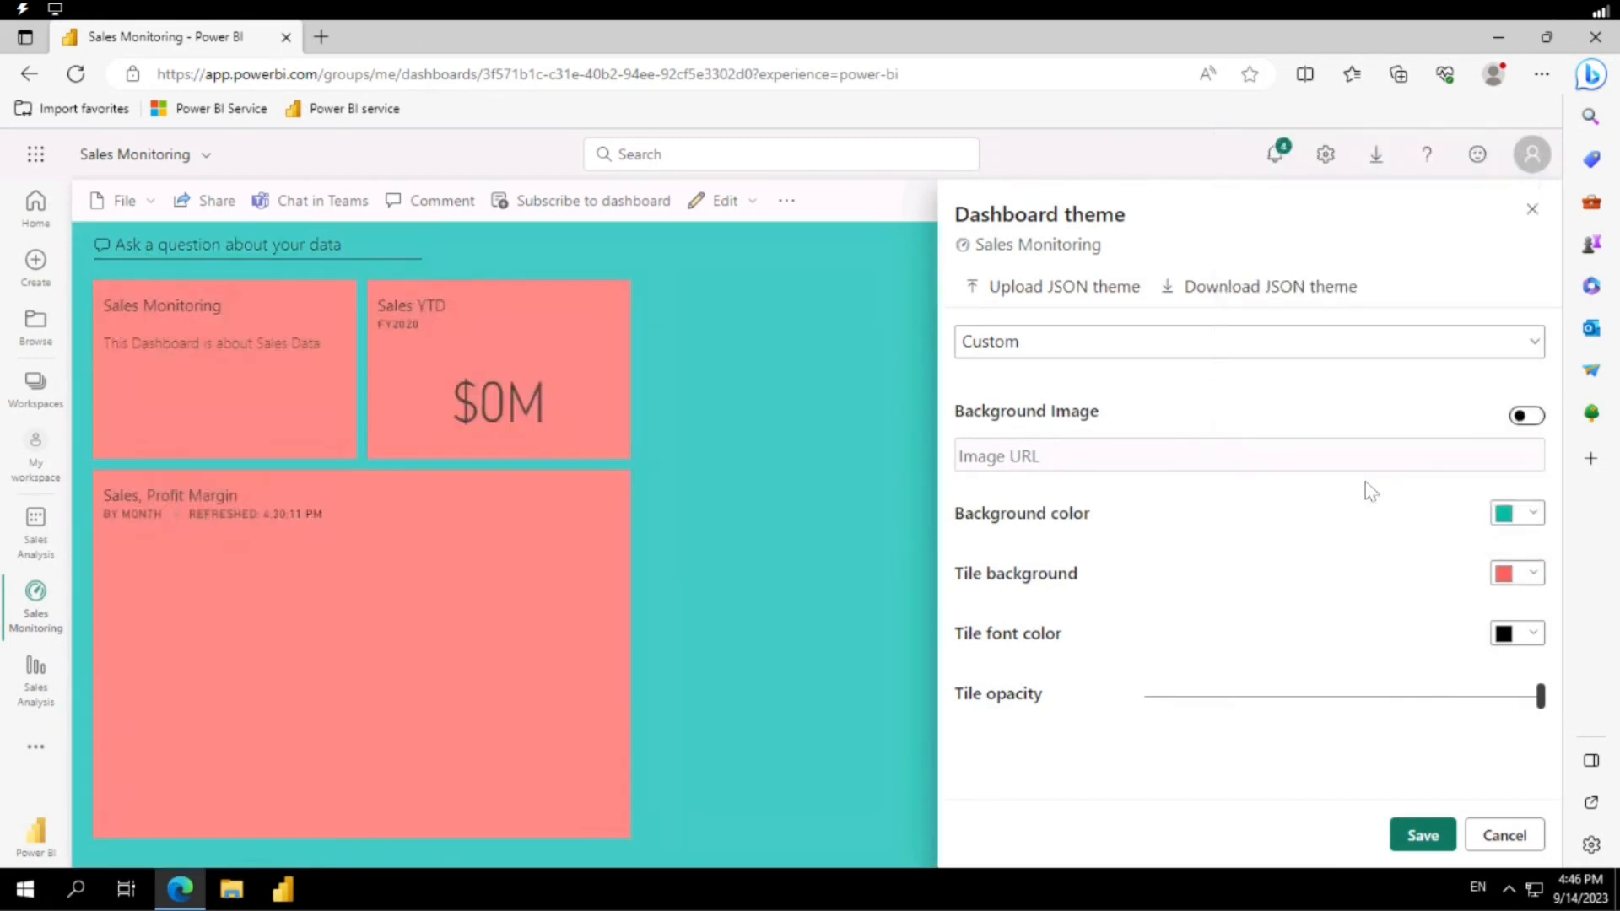
{"action": "left_click", "coordinate": [1377, 487]}
{"action": "left_click", "coordinate": [1531, 637]}
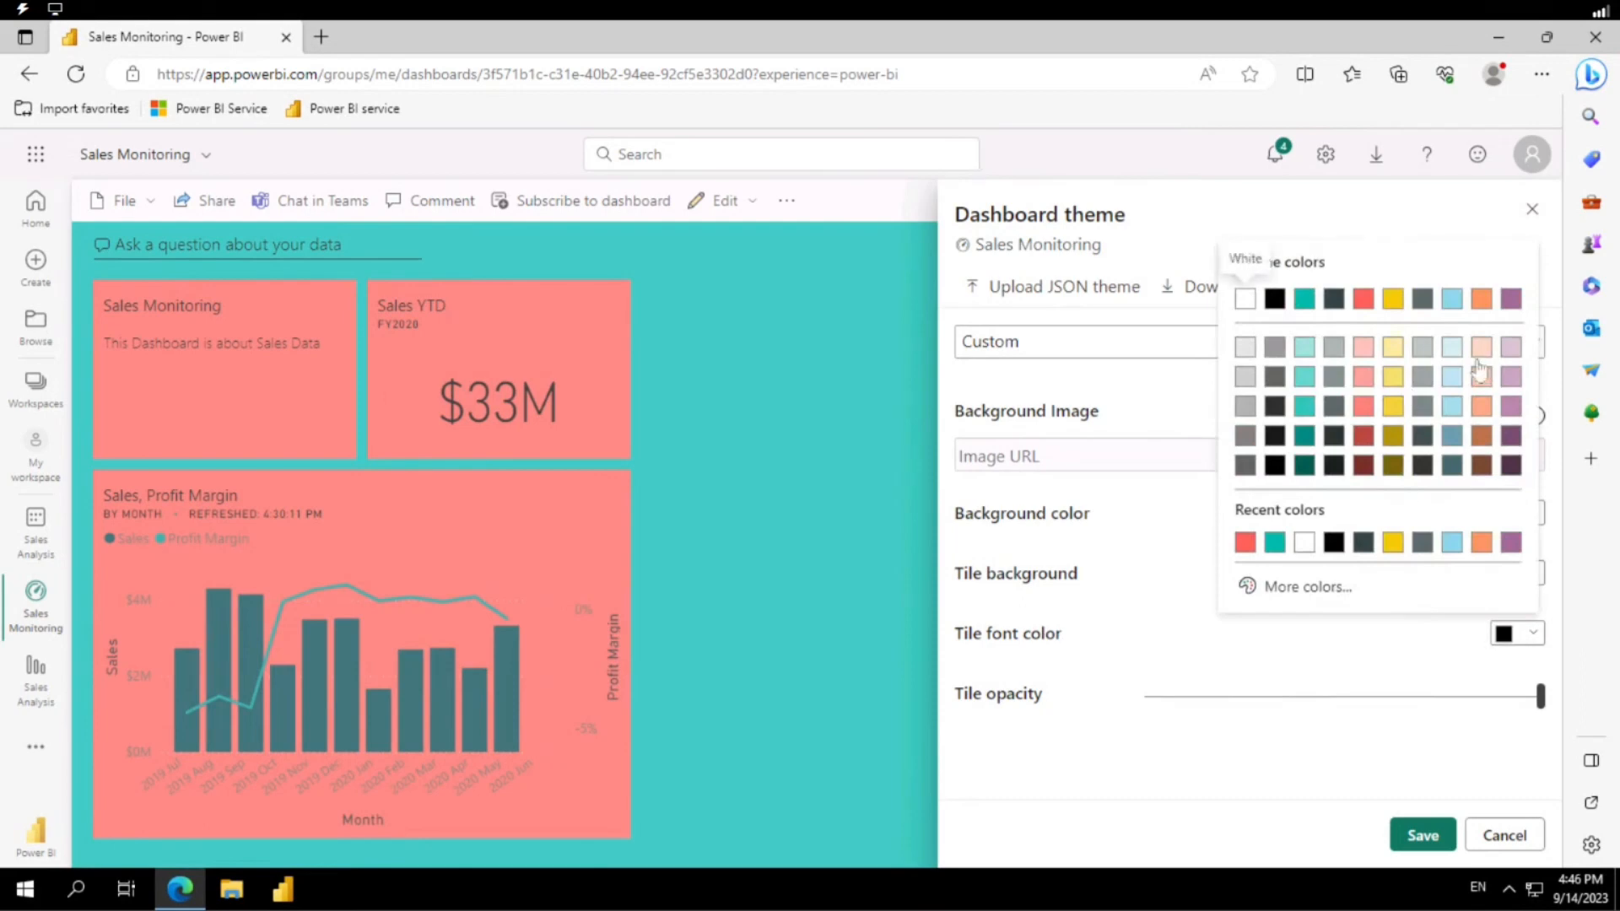
{"action": "left_click", "coordinate": [1504, 349]}
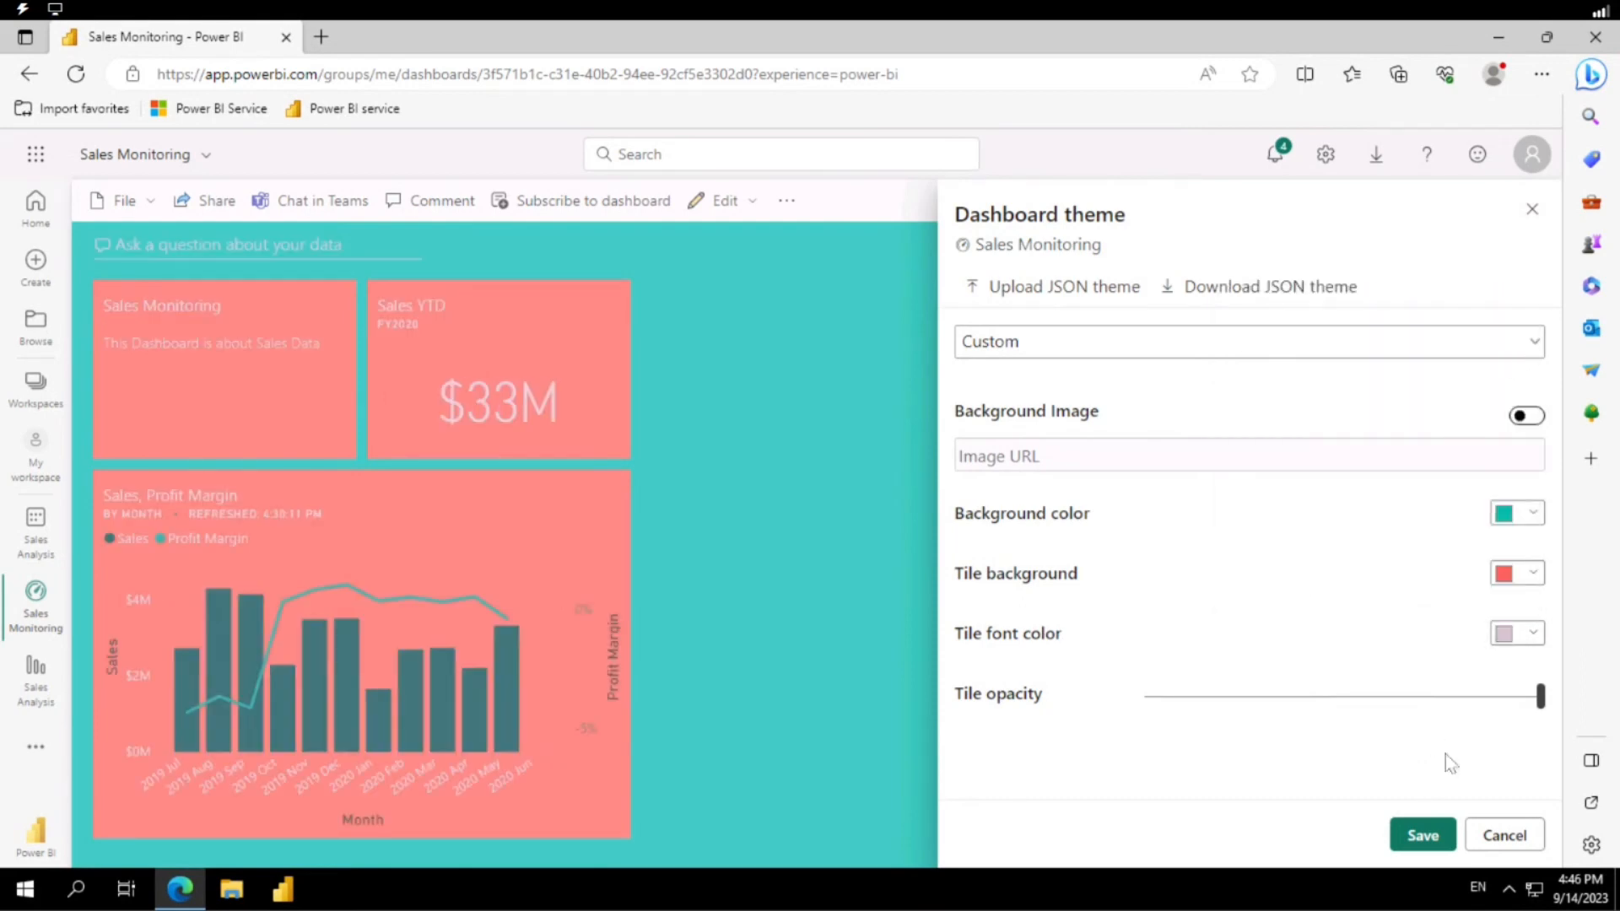
{"action": "left_click_drag", "start_coordinate": [1536, 713], "coordinate": [1442, 696]}
Turn the custom theme's background image option on and off again, and discard the dashboard theme changes without saving.
{"action": "left_click", "coordinate": [1529, 416]}
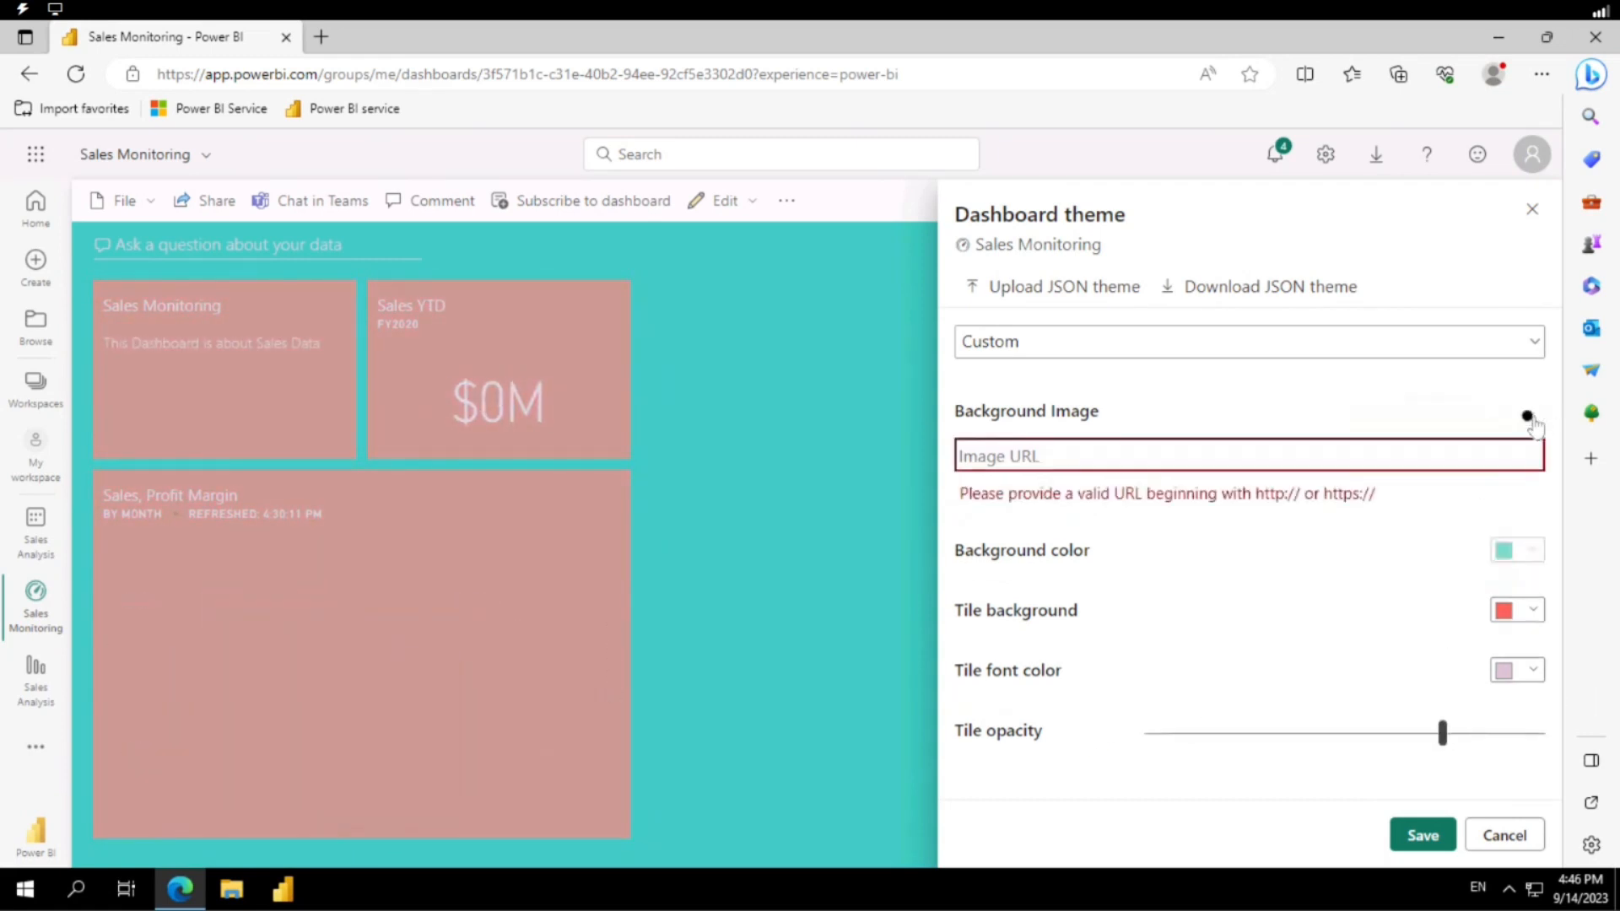
{"action": "left_click", "coordinate": [1529, 417]}
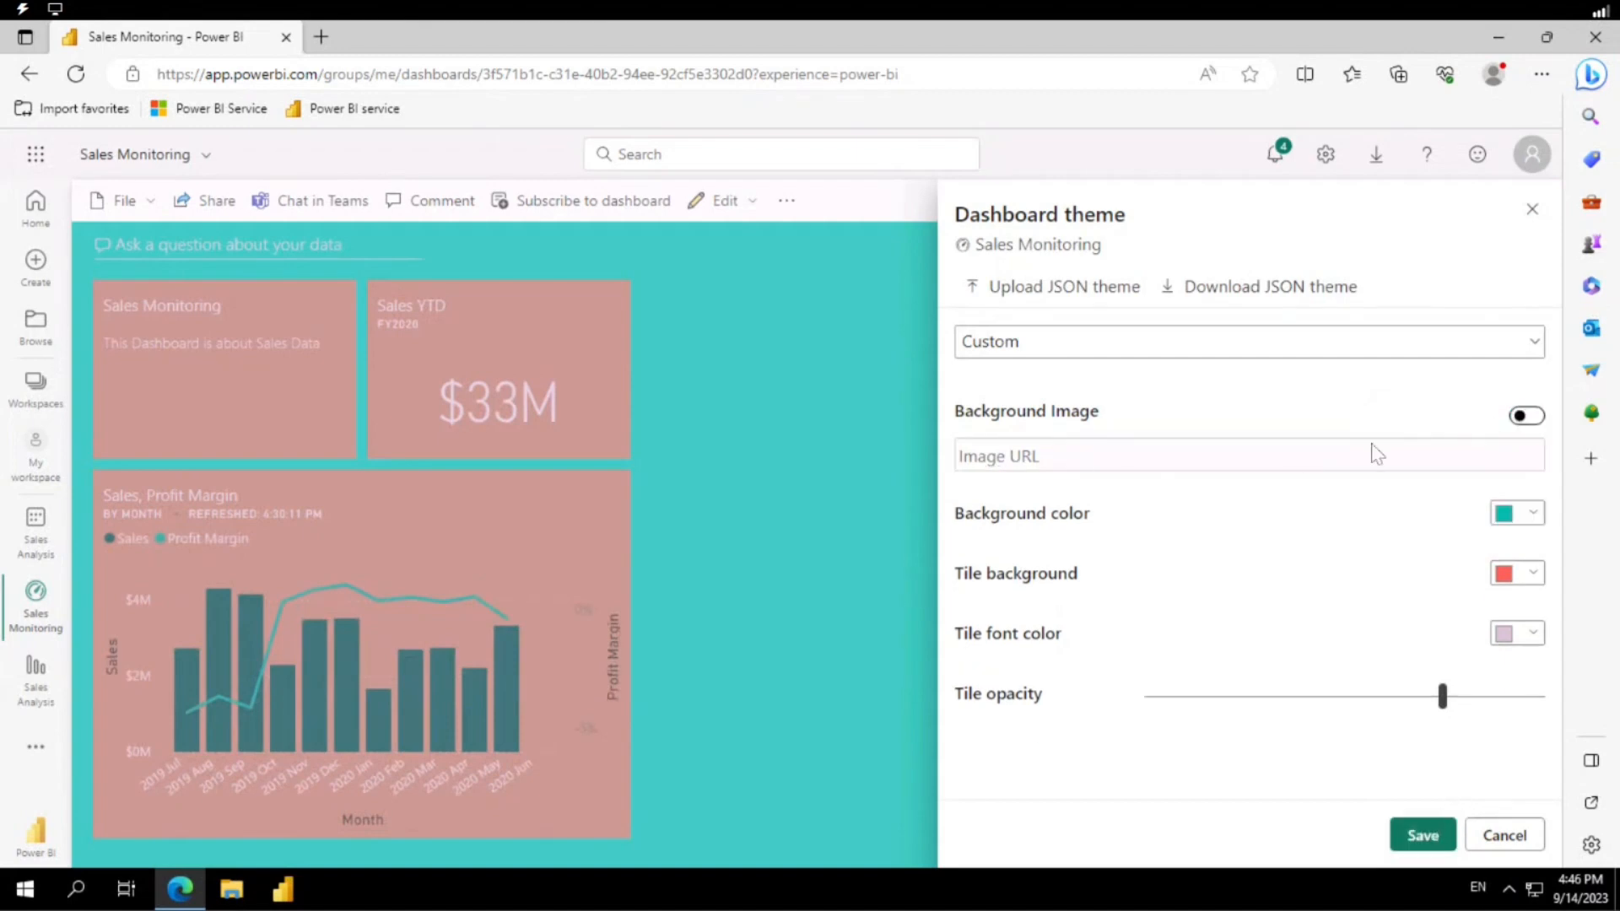
{"action": "left_click", "coordinate": [1507, 838]}
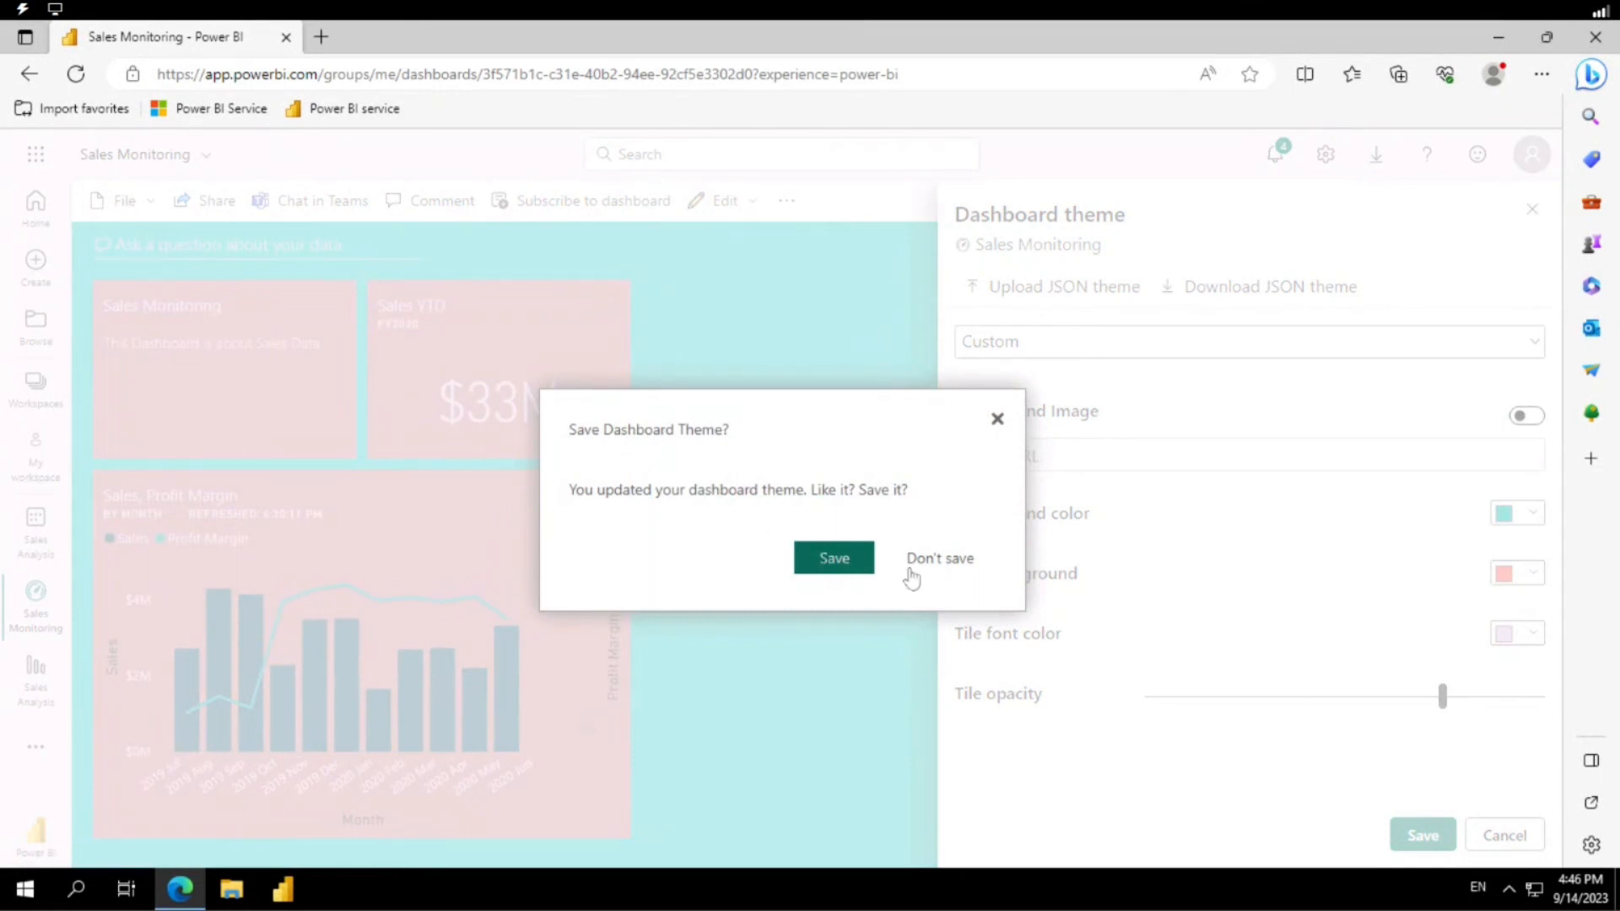
{"action": "left_click", "coordinate": [912, 577]}
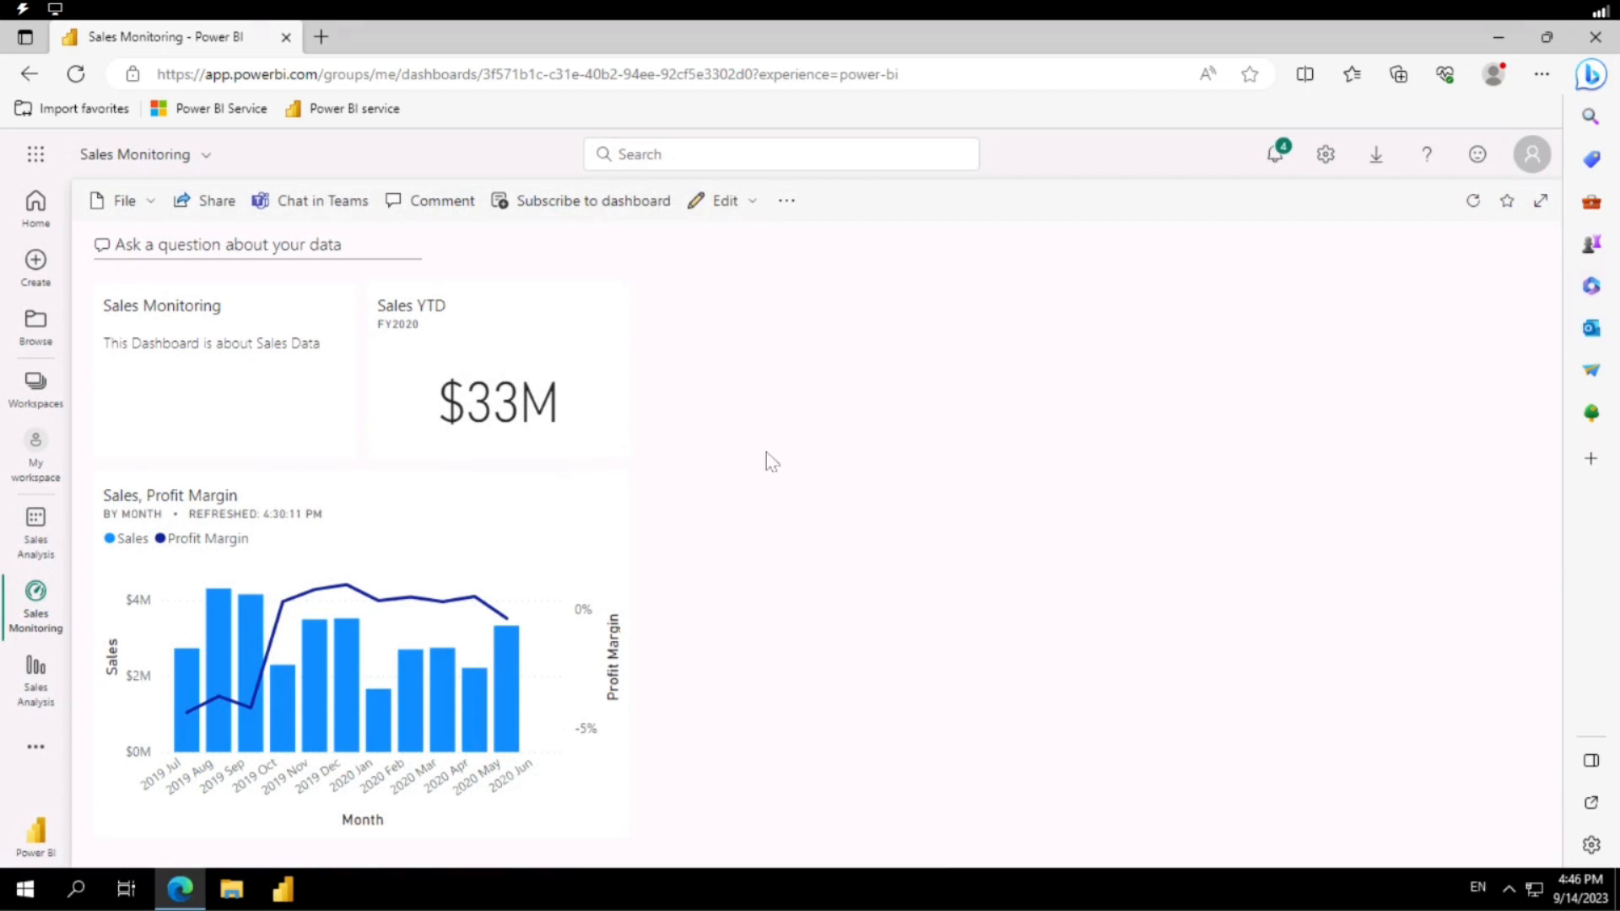
Open the Sales Analysis report from My workspace.
{"action": "left_click", "coordinate": [35, 532]}
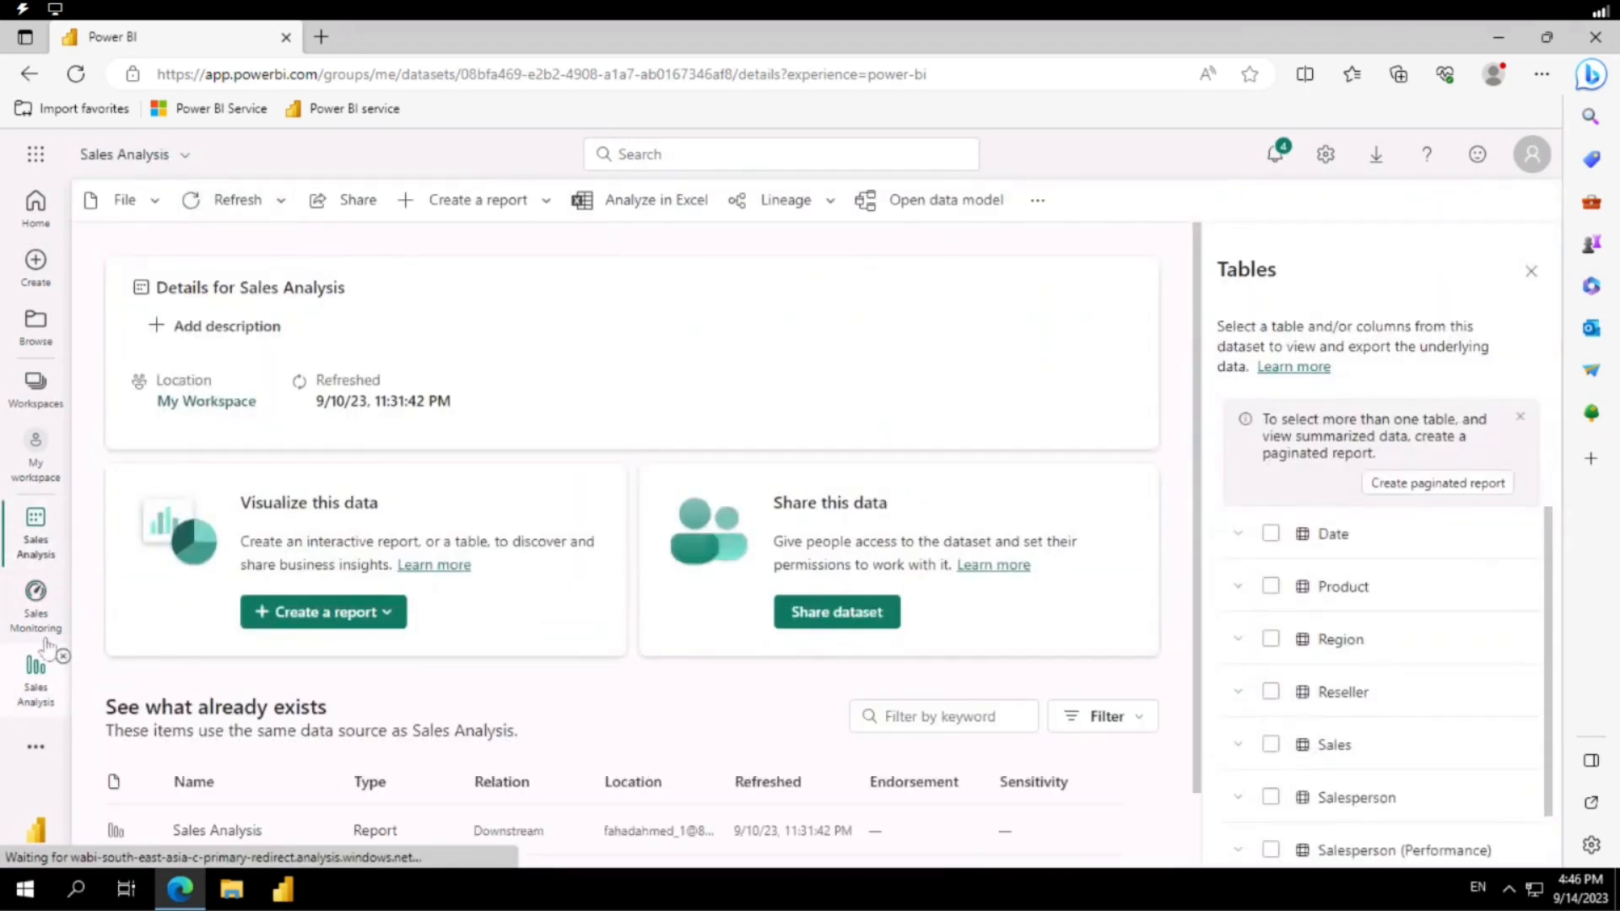
{"action": "left_click", "coordinate": [34, 454]}
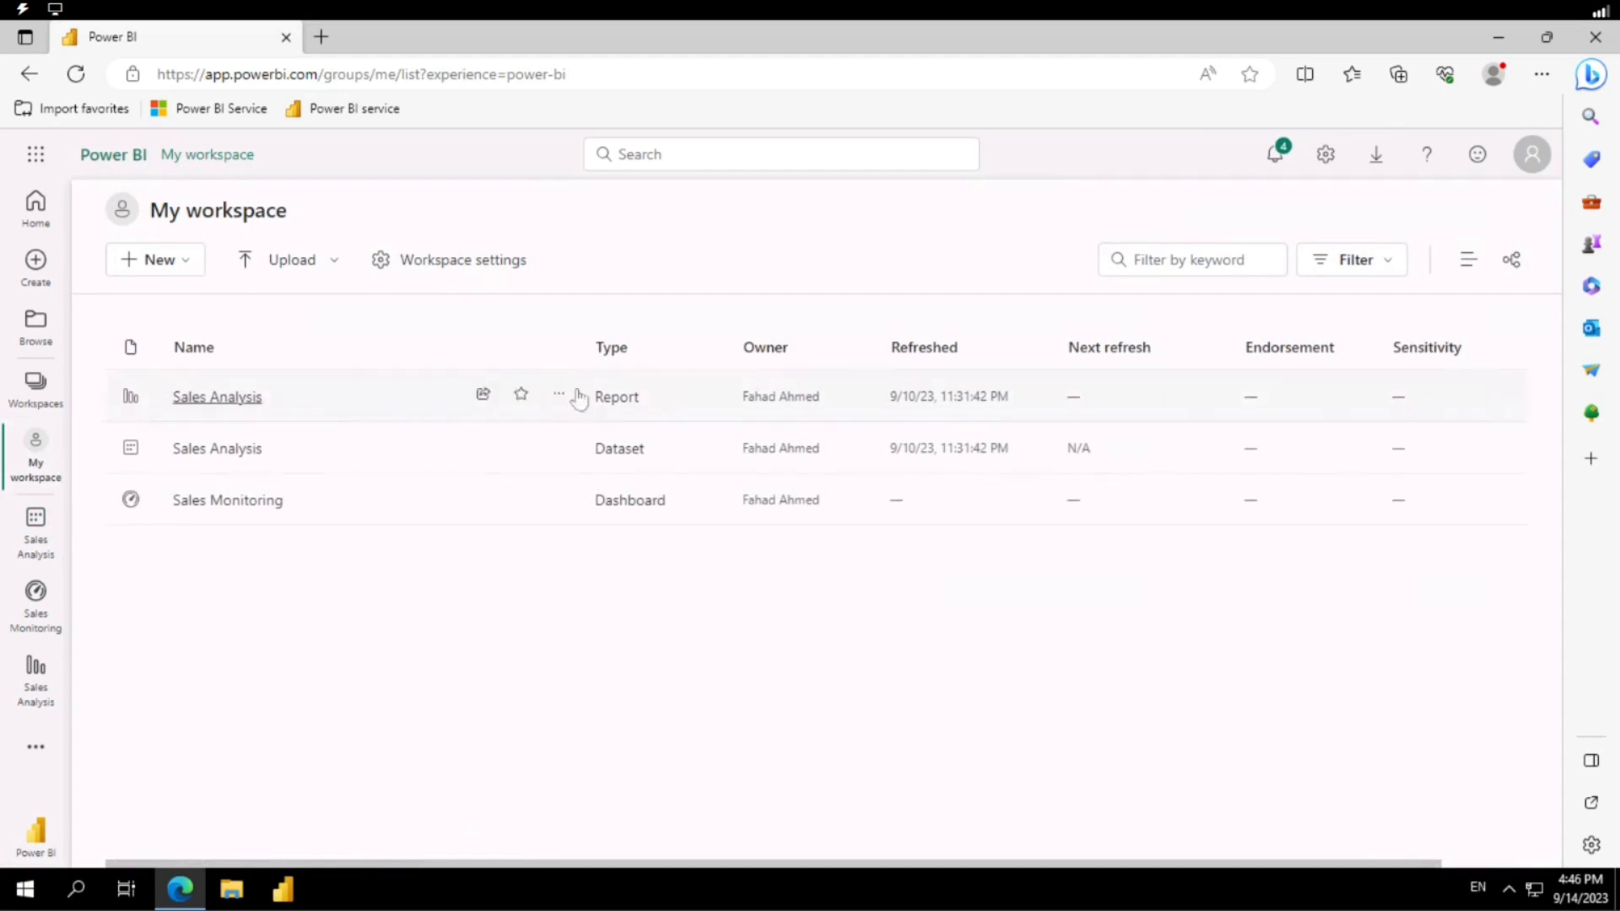
{"action": "left_click", "coordinate": [560, 396]}
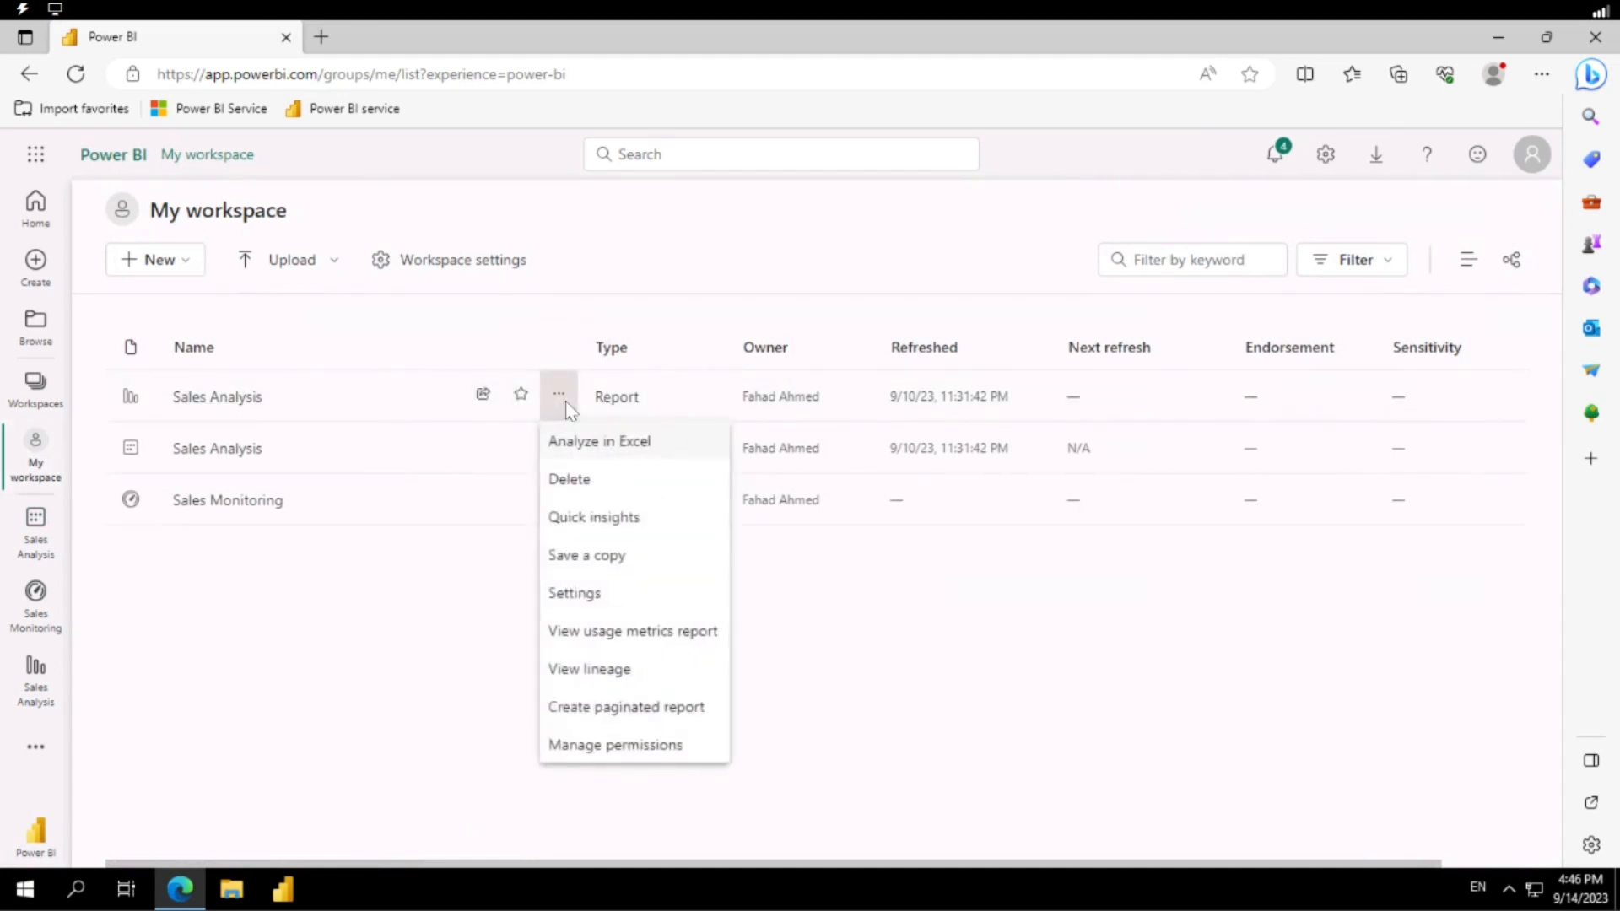
{"action": "left_click", "coordinate": [236, 398]}
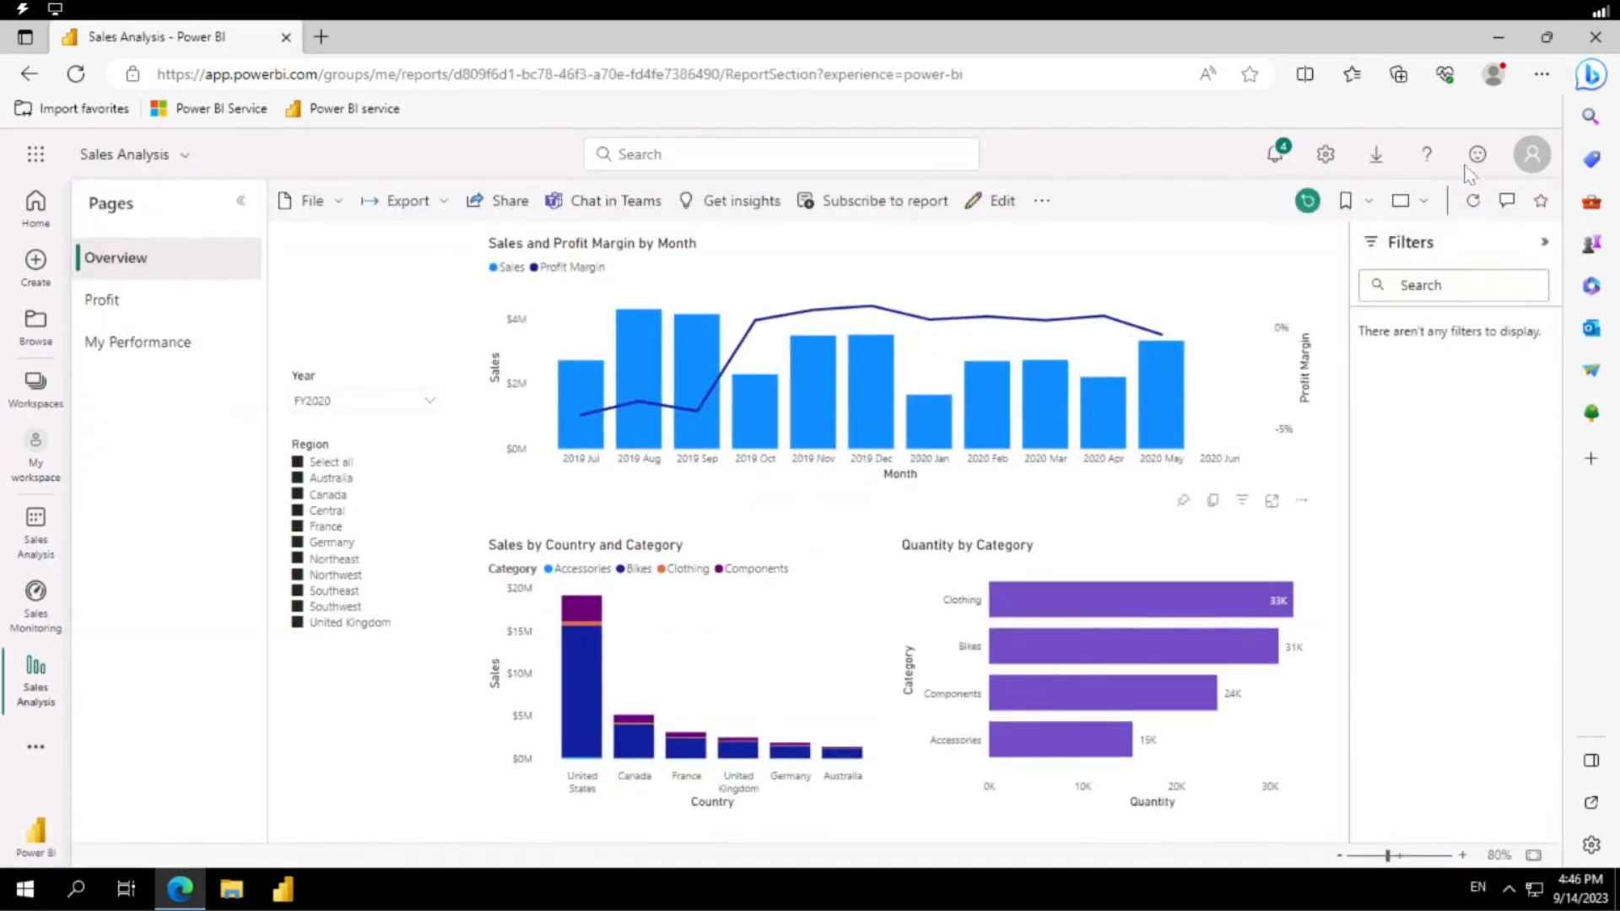
Pin the report's whole Overview page to the Sales Monitoring dashboard and go to that dashboard.
{"action": "left_click", "coordinate": [1042, 201]}
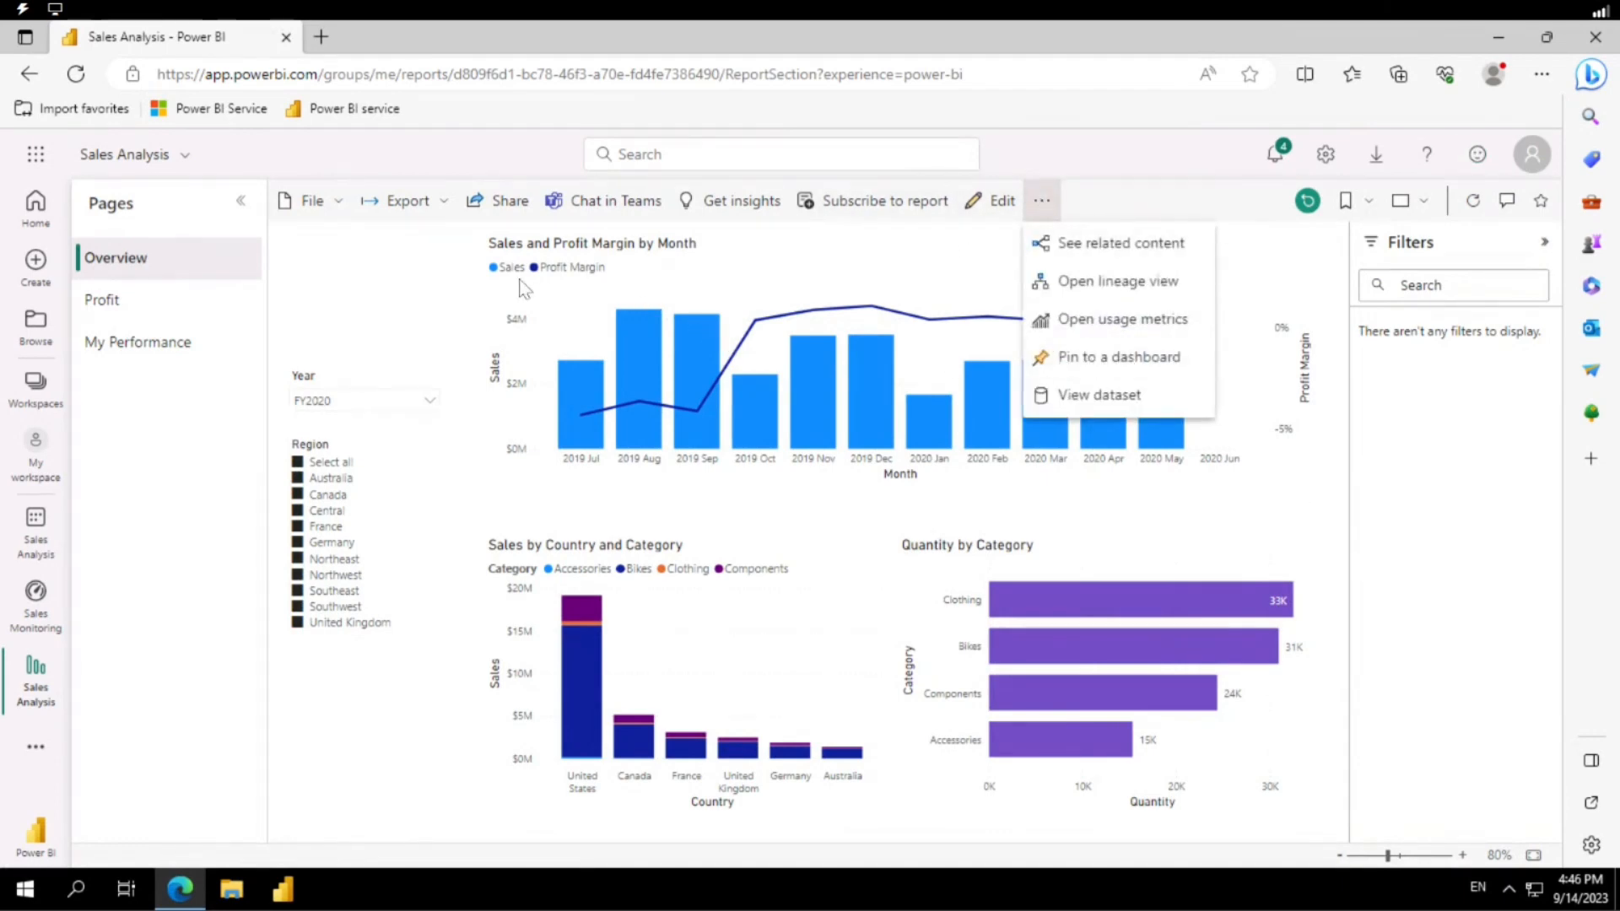
{"action": "left_click", "coordinate": [1085, 366]}
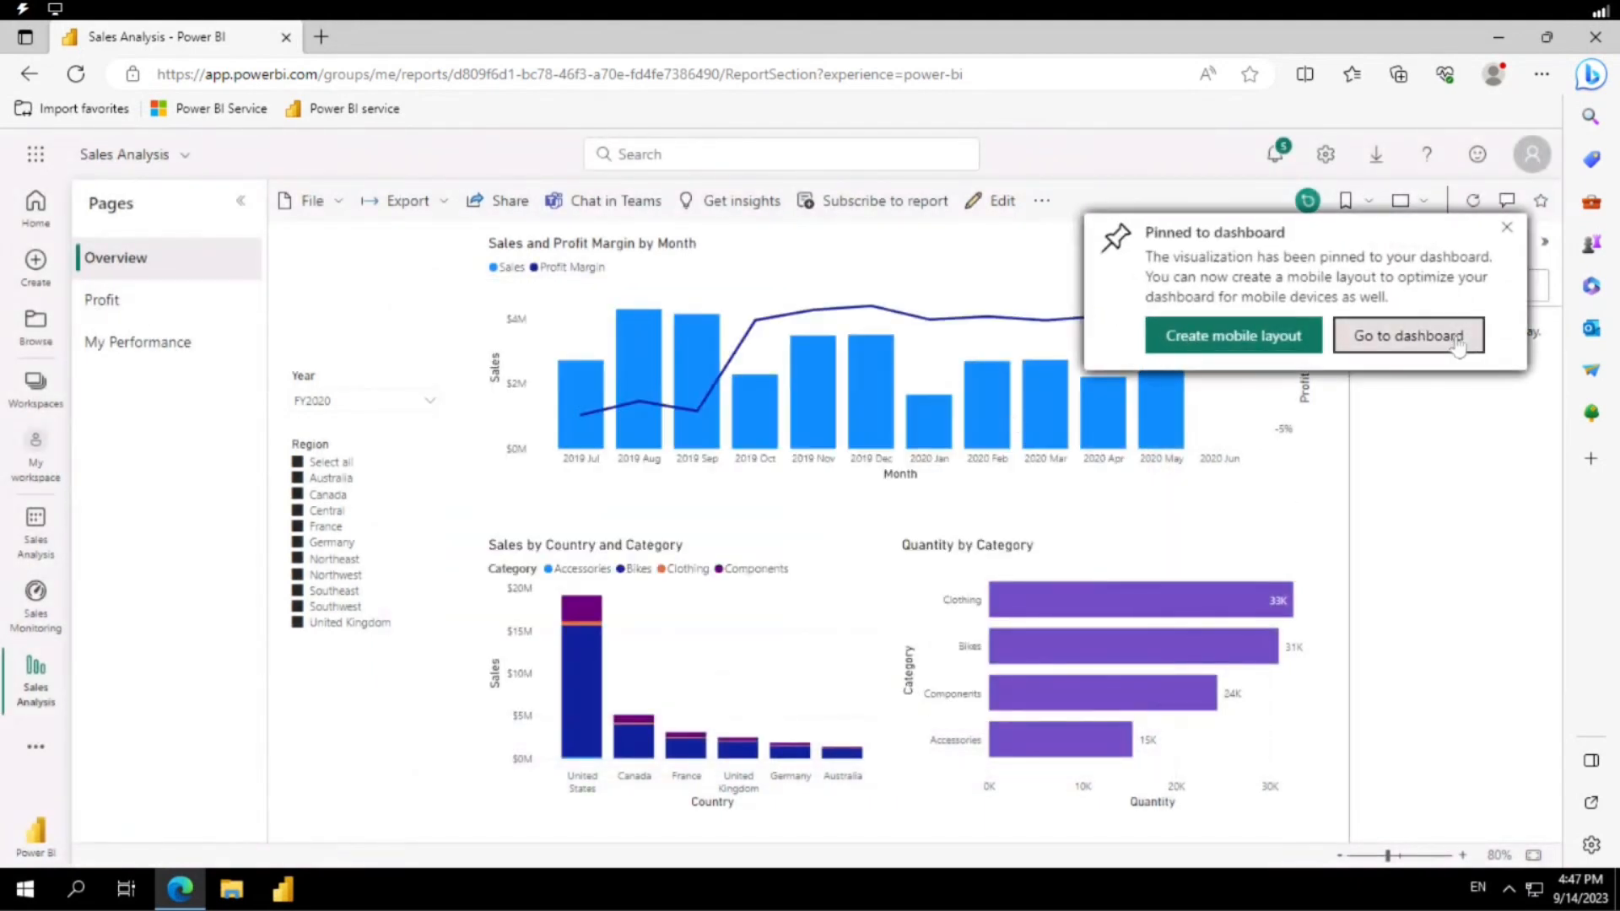
{"action": "left_click", "coordinate": [1456, 340]}
Examine the pinned Sales Analysis Overview tile and its slicers and charts on the Sales Monitoring dashboard.
{"action": "scroll", "coordinate": [625, 404], "scroll_direction": "down", "scroll_amount": 8}
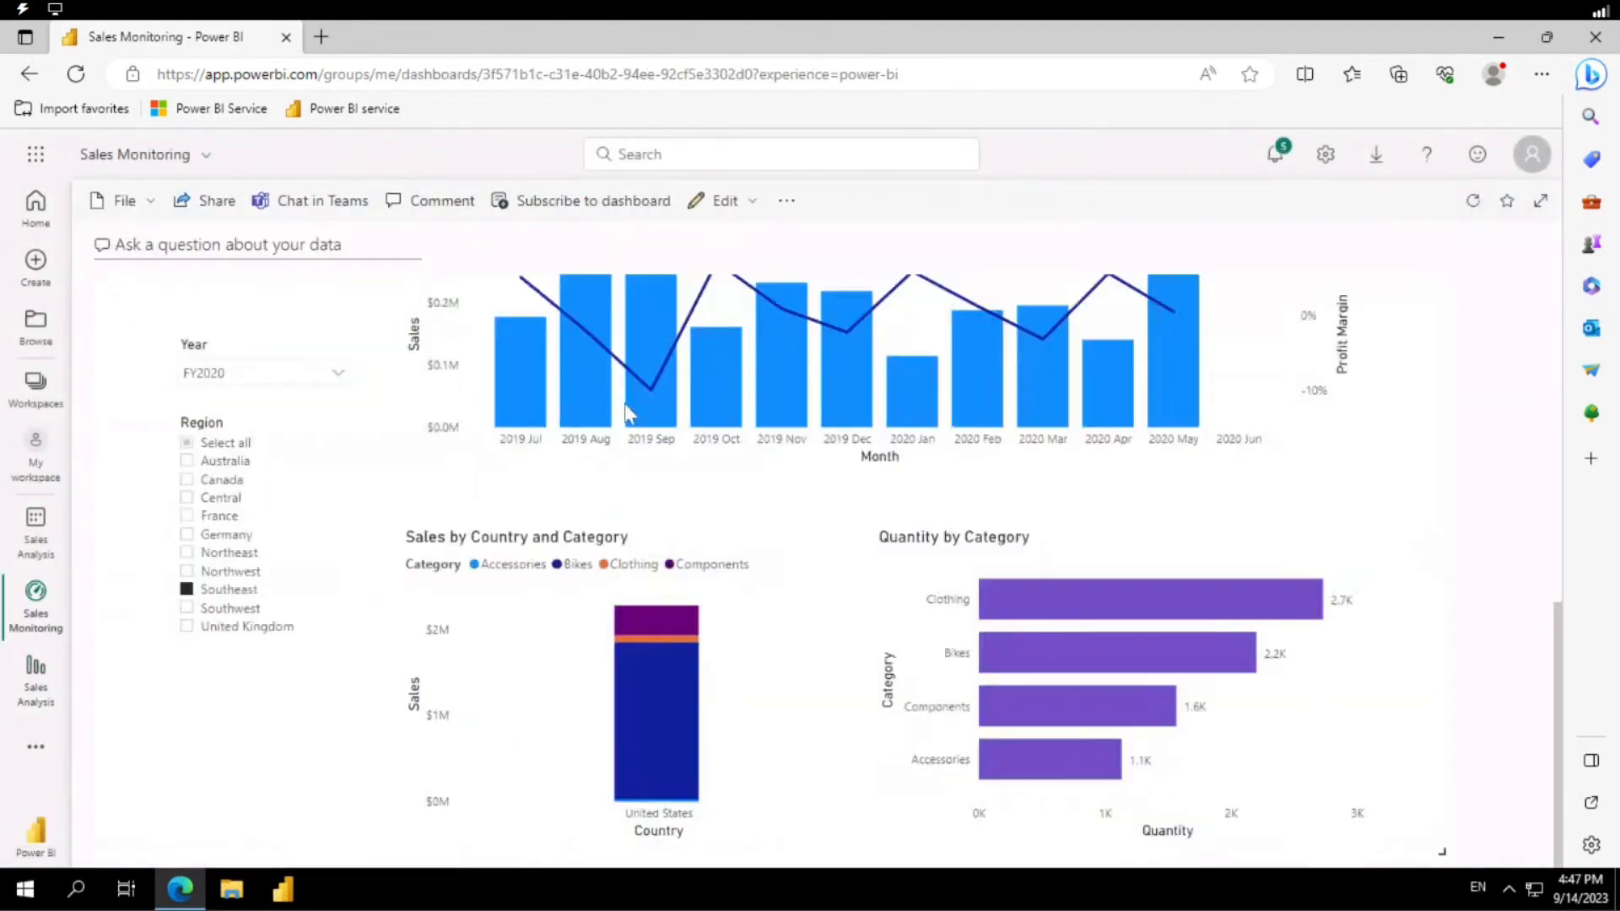
{"action": "scroll", "coordinate": [829, 521], "scroll_direction": "up", "scroll_amount": 8}
{"action": "scroll", "coordinate": [688, 422], "scroll_direction": "down", "scroll_amount": 8}
{"action": "scroll", "coordinate": [1069, 422], "scroll_direction": "up", "scroll_amount": 8}
{"action": "scroll", "coordinate": [1543, 270], "scroll_direction": "down", "scroll_amount": 2}
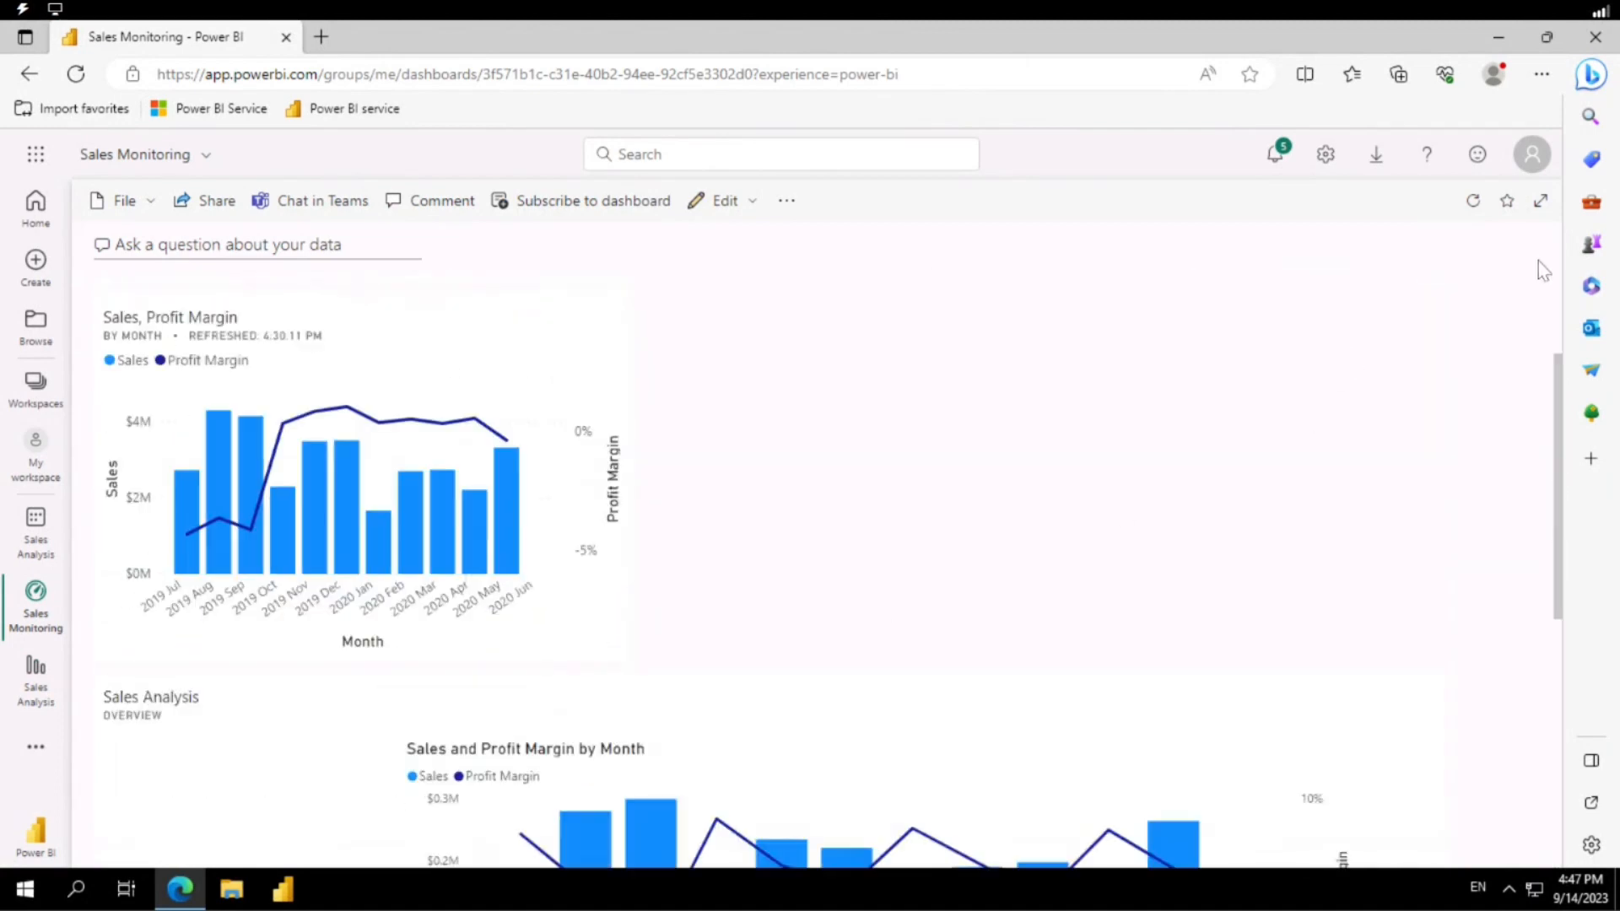
{"action": "left_click_drag", "start_coordinate": [1563, 384], "coordinate": [1563, 470]}
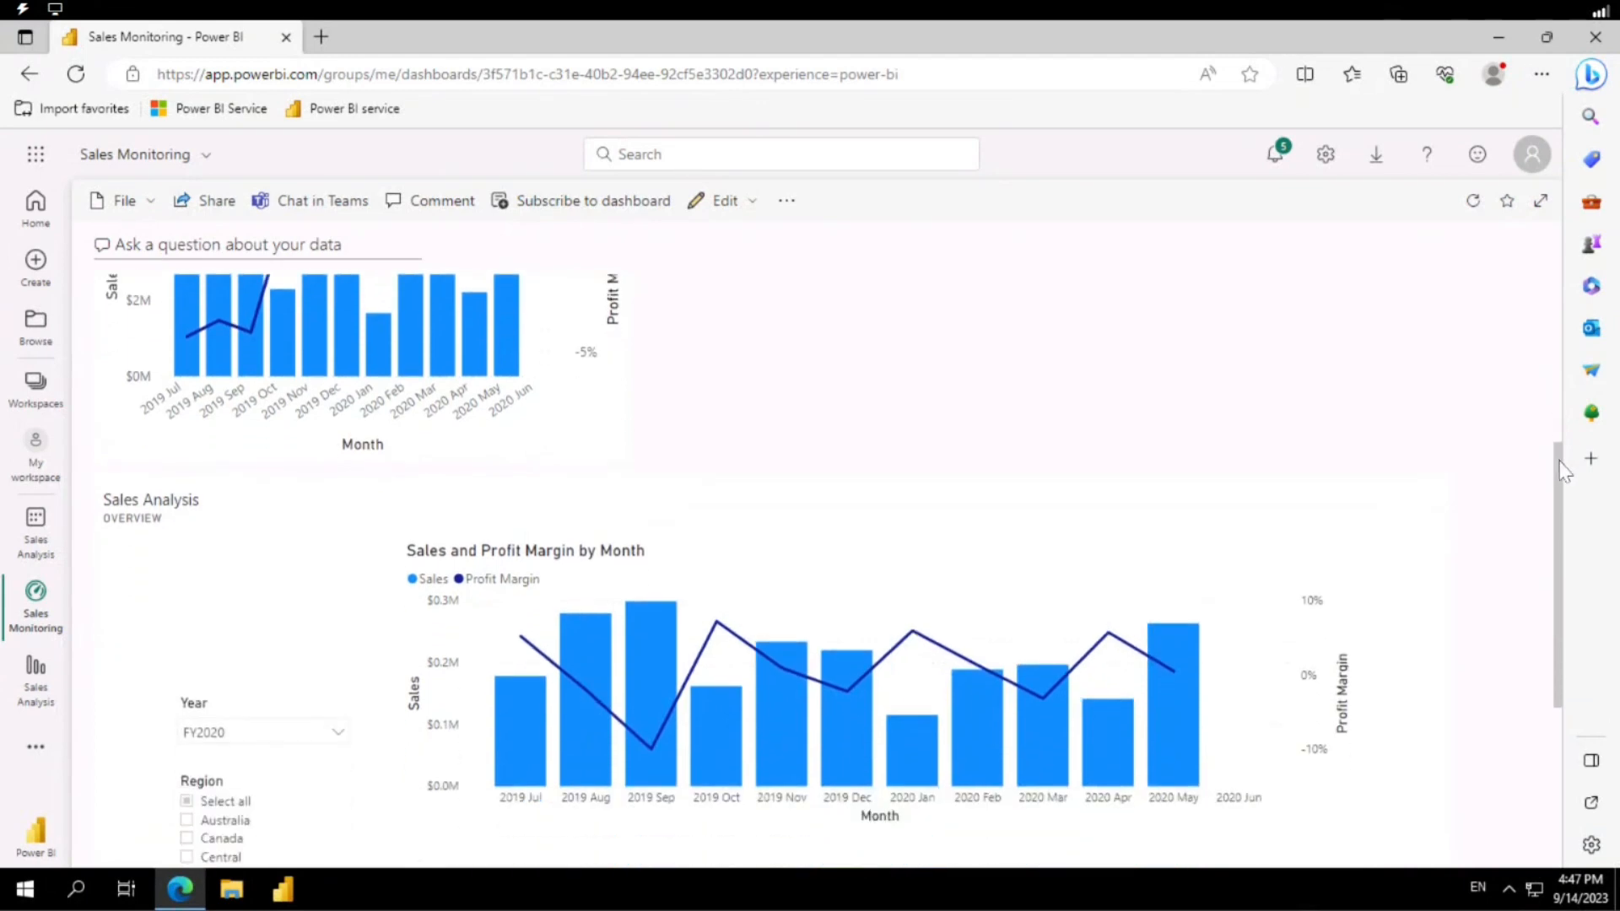
{"action": "left_click_drag", "start_coordinate": [1369, 503], "coordinate": [1288, 533]}
{"action": "scroll", "coordinate": [1529, 523], "scroll_direction": "down", "scroll_amount": 4}
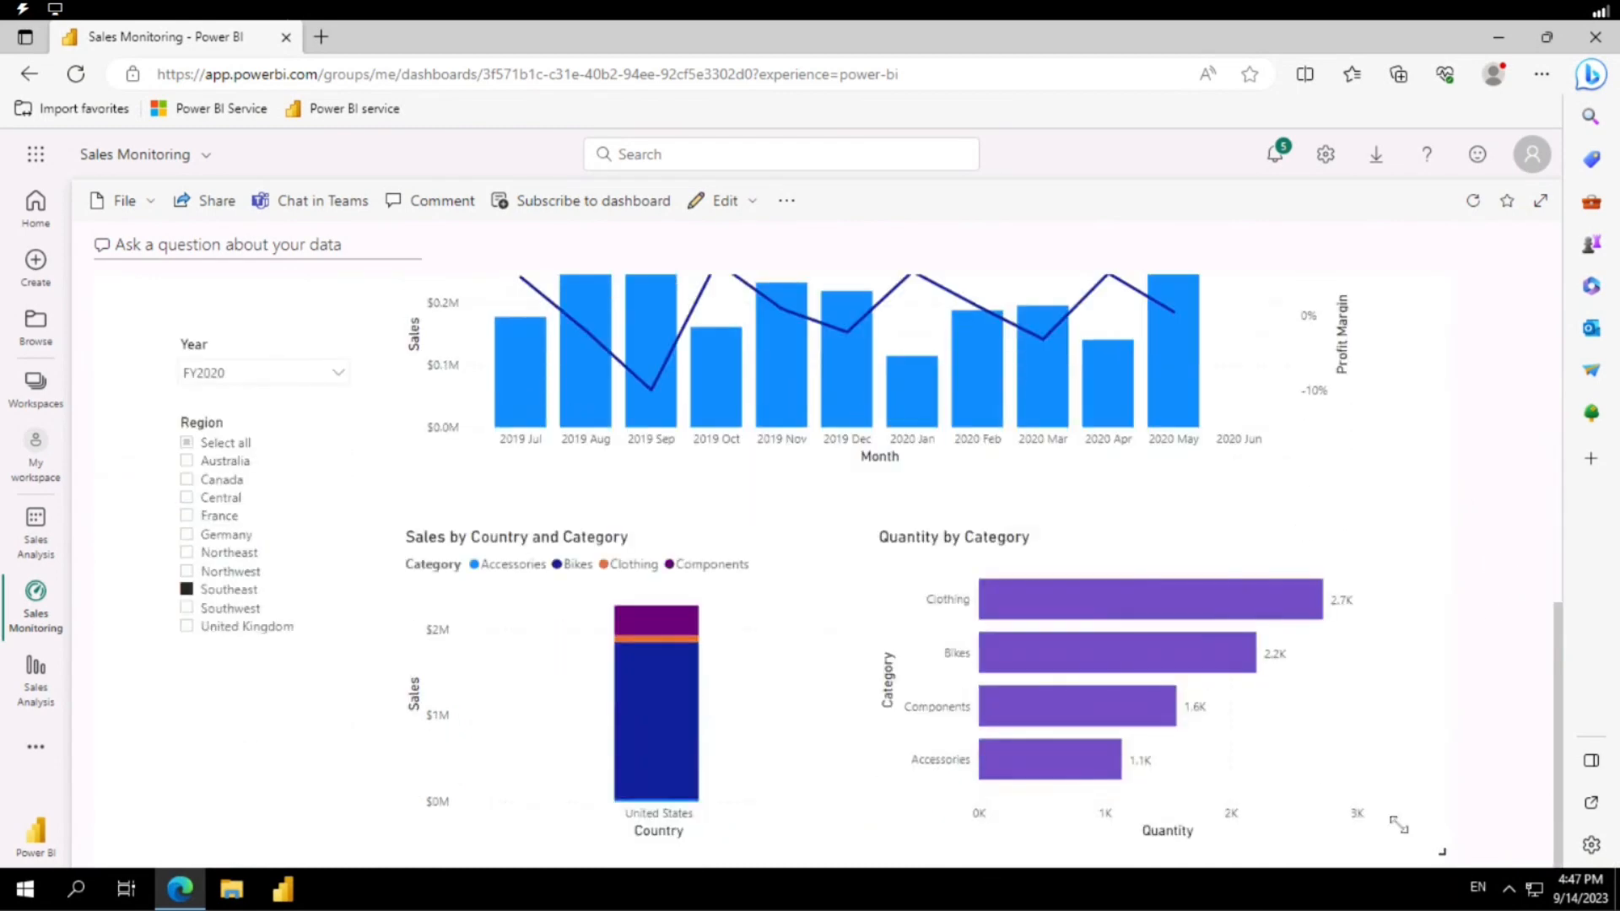
Shrink the pinned Sales Analysis tile and place it in the dashboard's top row, starting at the third tile column.
{"action": "left_click_drag", "start_coordinate": [1398, 825], "coordinate": [1115, 567]}
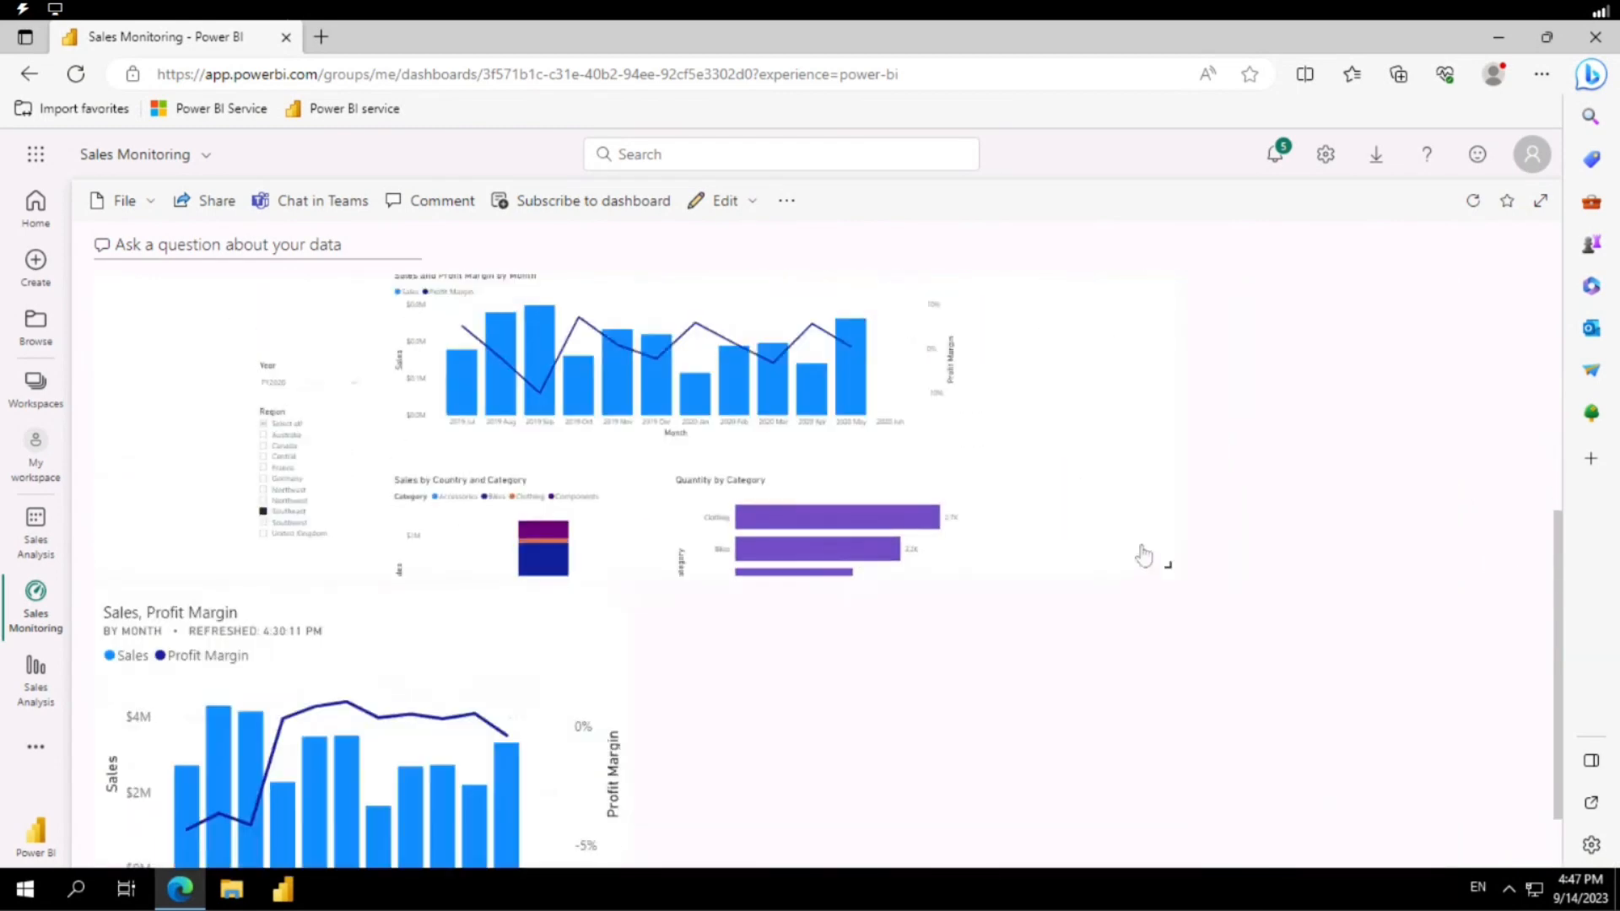
{"action": "scroll", "coordinate": [592, 521], "scroll_direction": "up", "scroll_amount": 5}
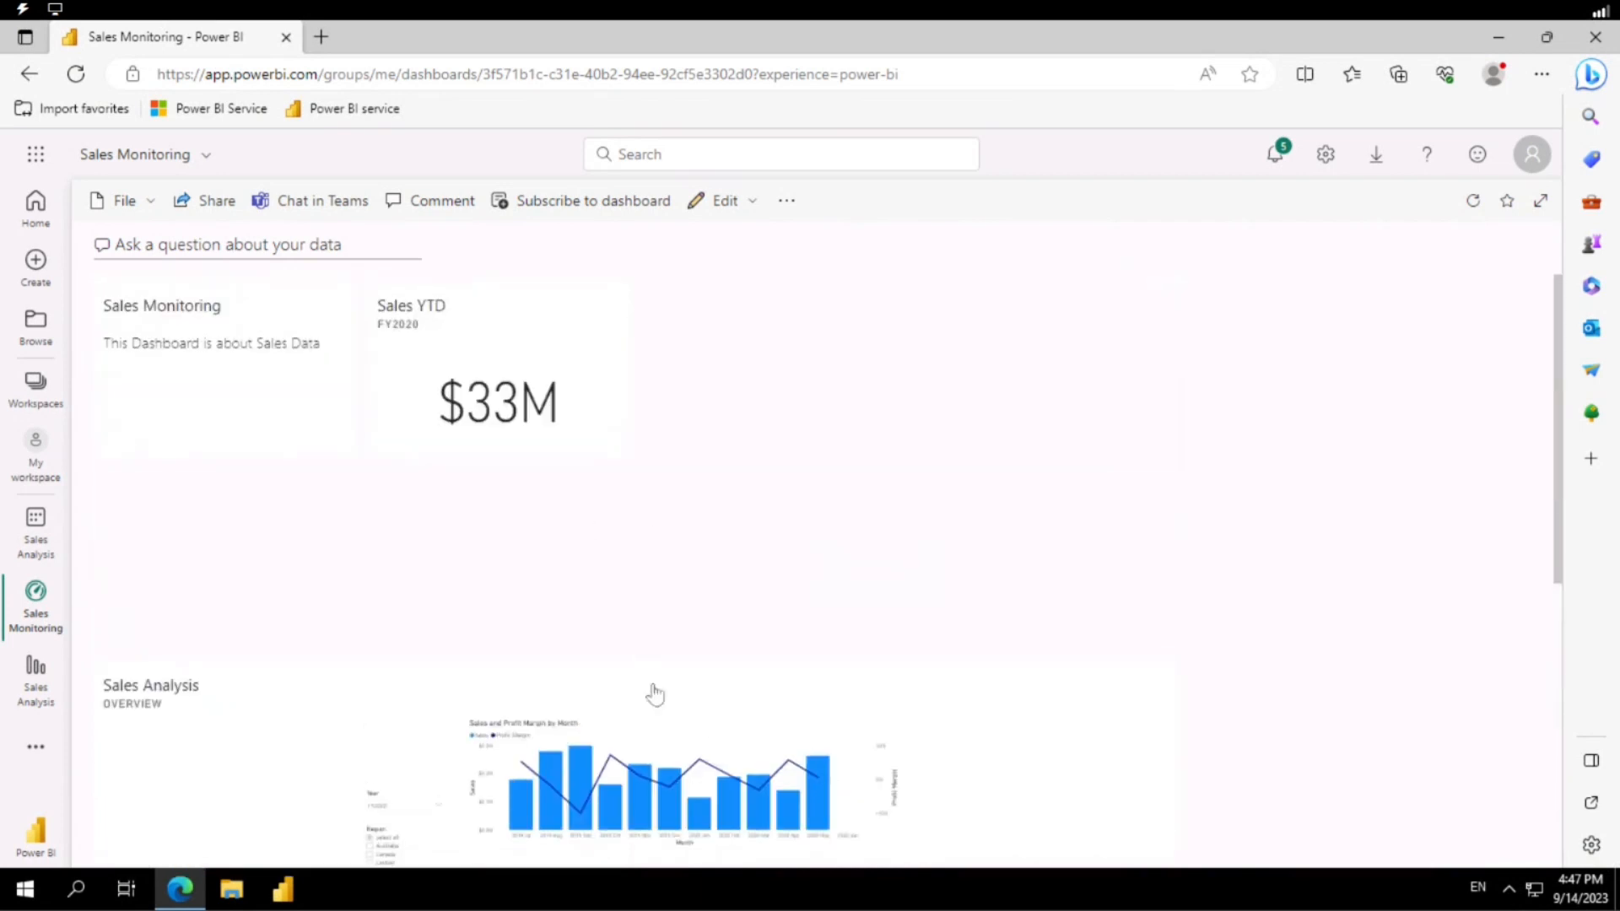
{"action": "left_click_drag", "start_coordinate": [694, 621], "coordinate": [891, 322]}
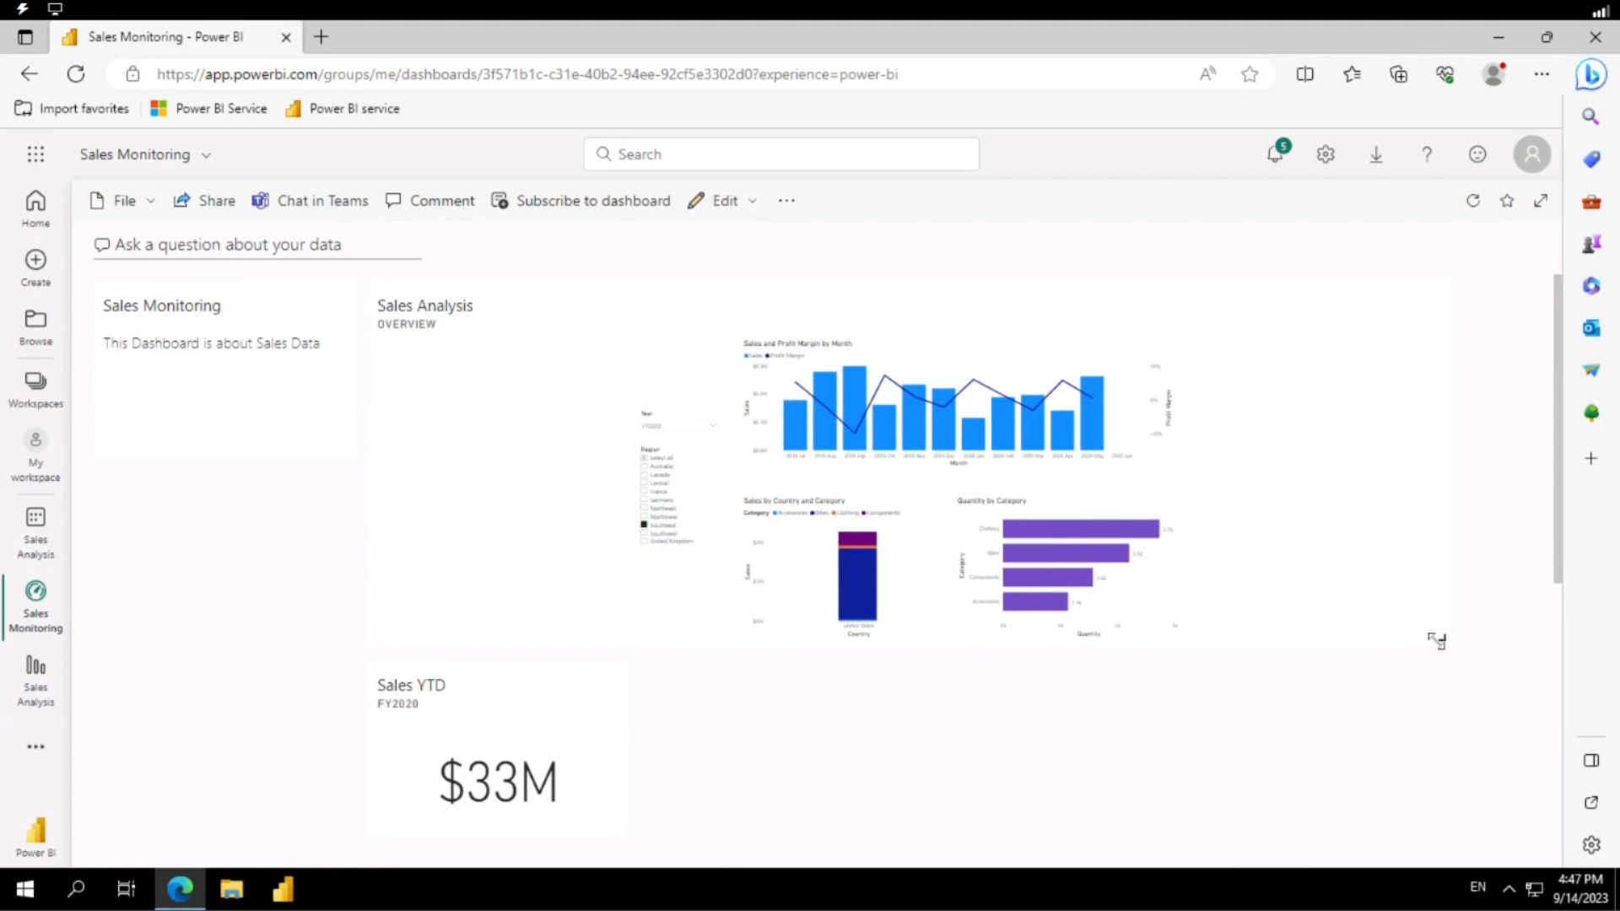
{"action": "left_click_drag", "start_coordinate": [1437, 641], "coordinate": [1046, 675]}
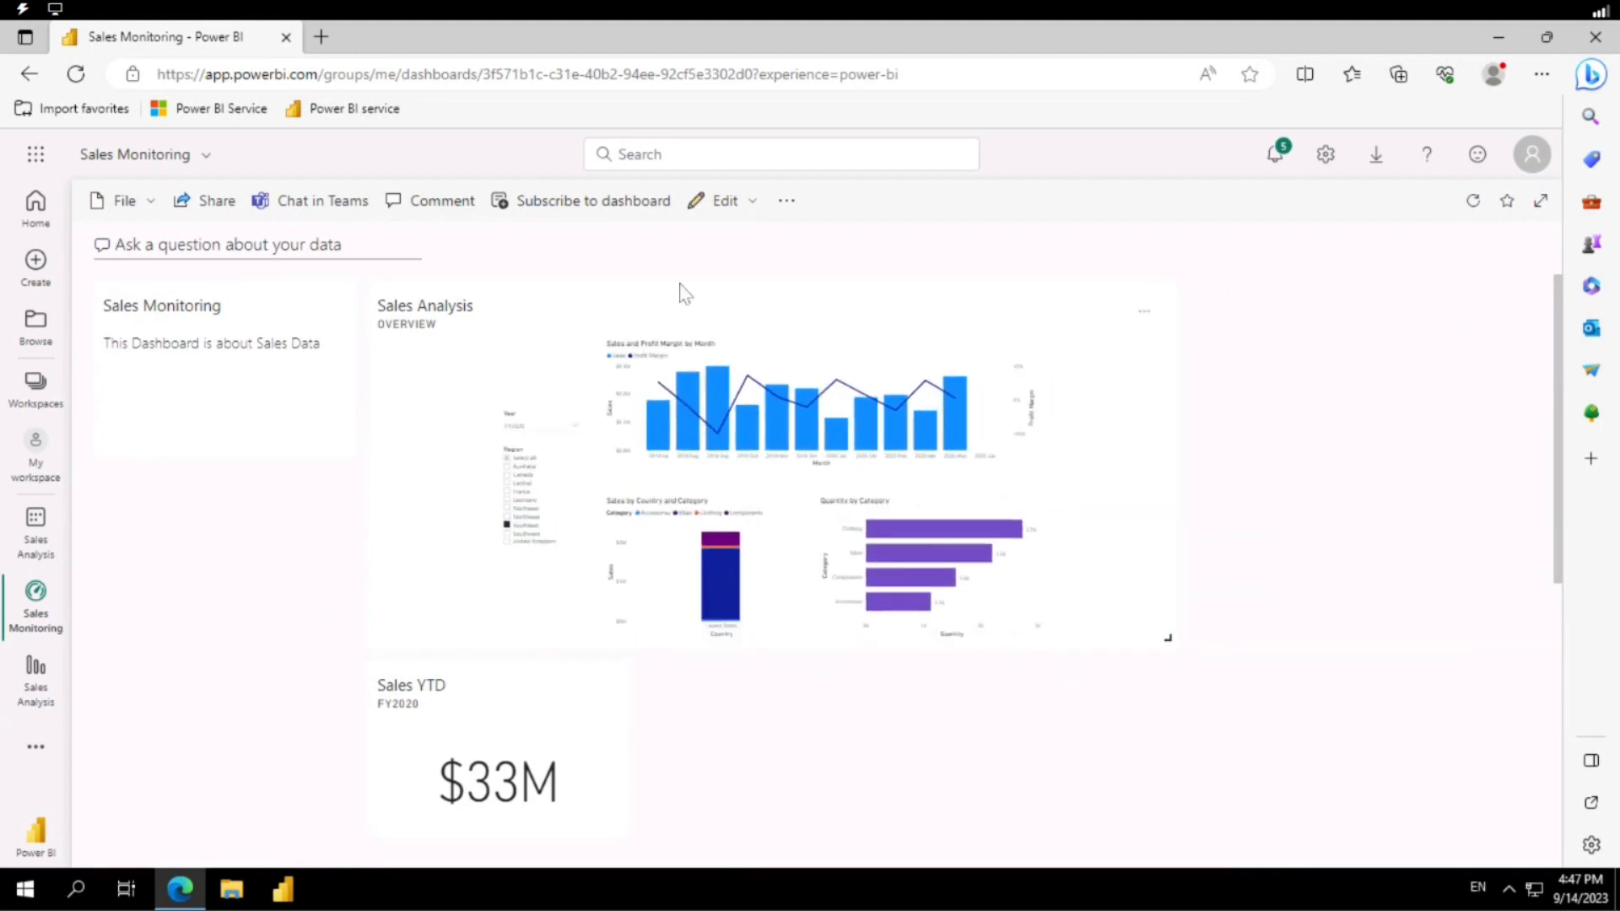
{"action": "left_click_drag", "start_coordinate": [510, 353], "coordinate": [737, 346]}
Move the Sales YTD tile beside the Sales Monitoring text tile, and the Sales, Profit Margin chart up beside the Sales Analysis tile, one row below the top.
{"action": "left_click_drag", "start_coordinate": [511, 740], "coordinate": [510, 334]}
{"action": "scroll", "coordinate": [426, 724], "scroll_direction": "down", "scroll_amount": 5}
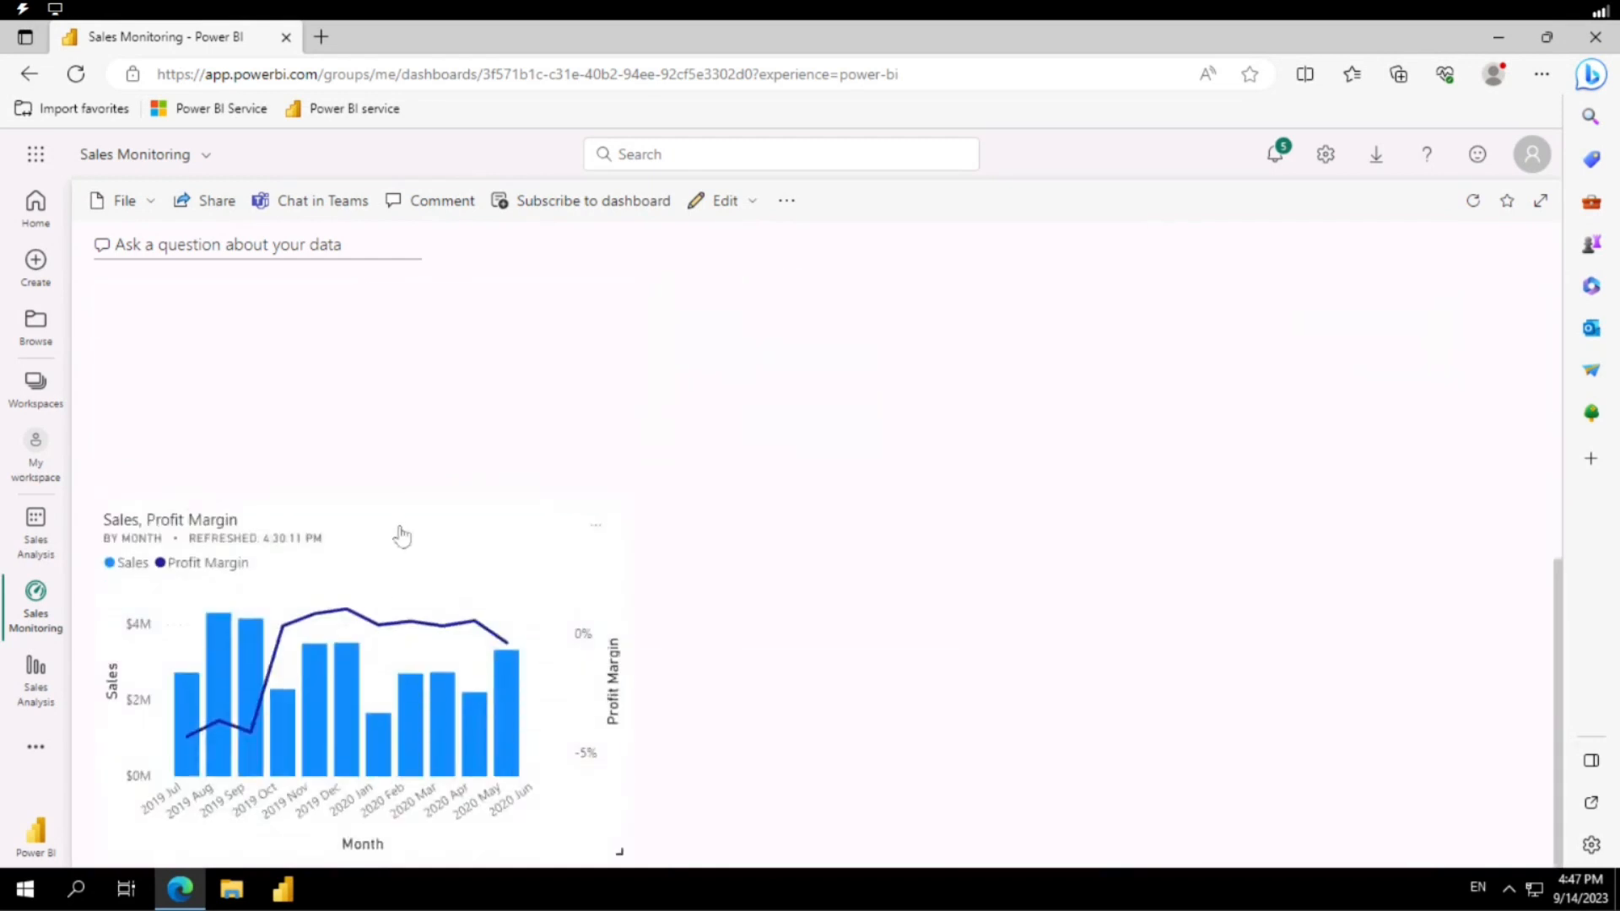
{"action": "left_click_drag", "start_coordinate": [402, 537], "coordinate": [389, 301]}
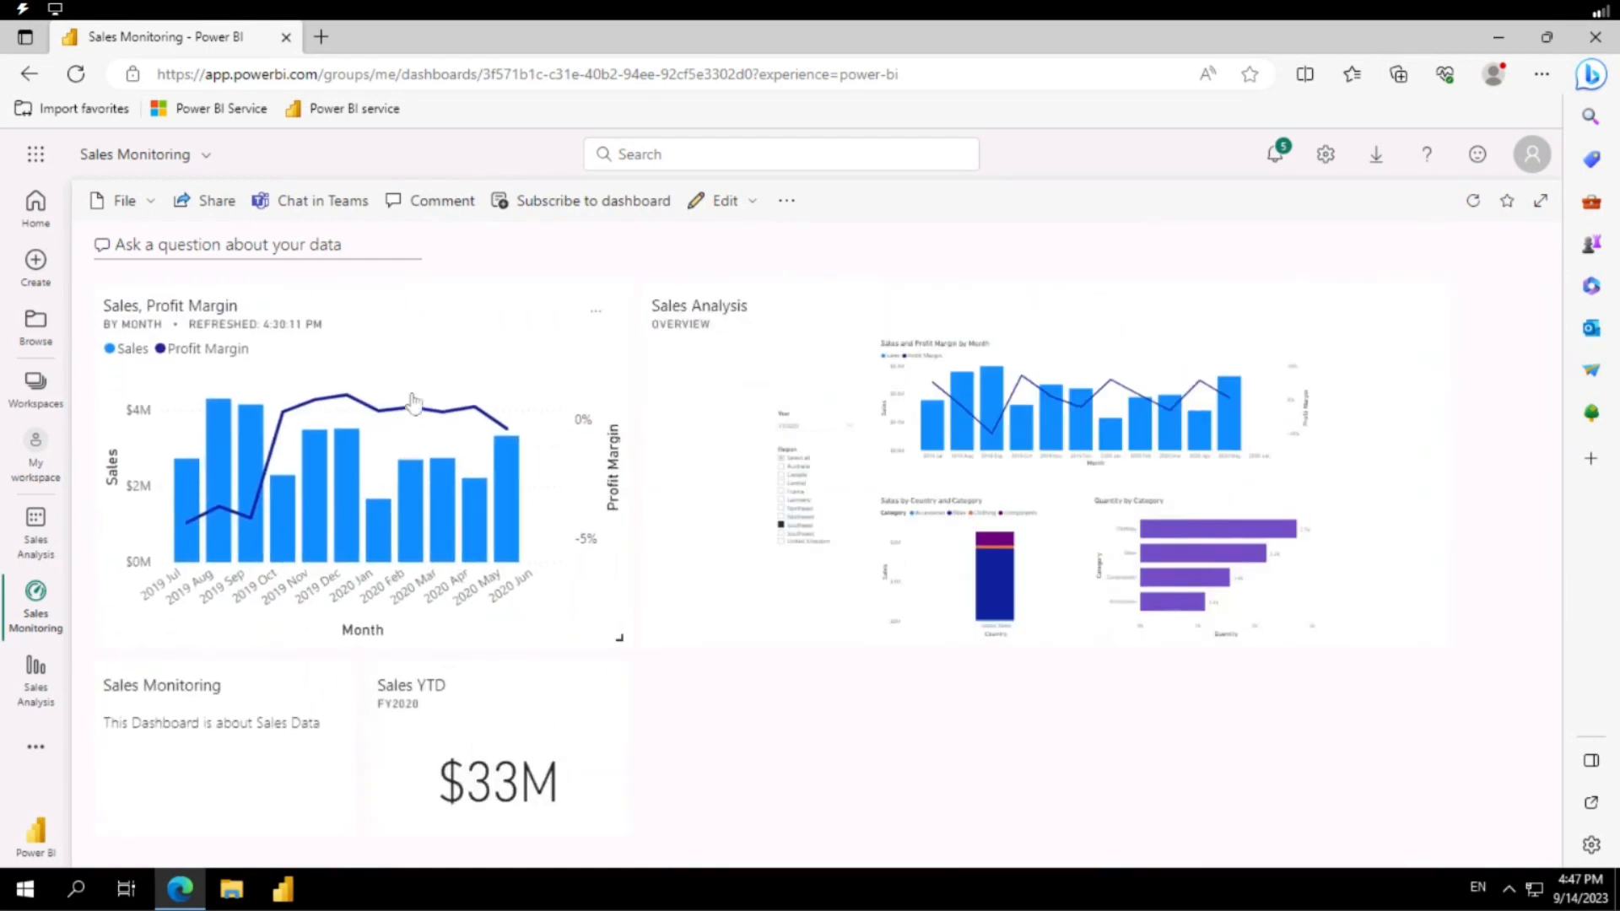
{"action": "left_click_drag", "start_coordinate": [413, 400], "coordinate": [433, 612]}
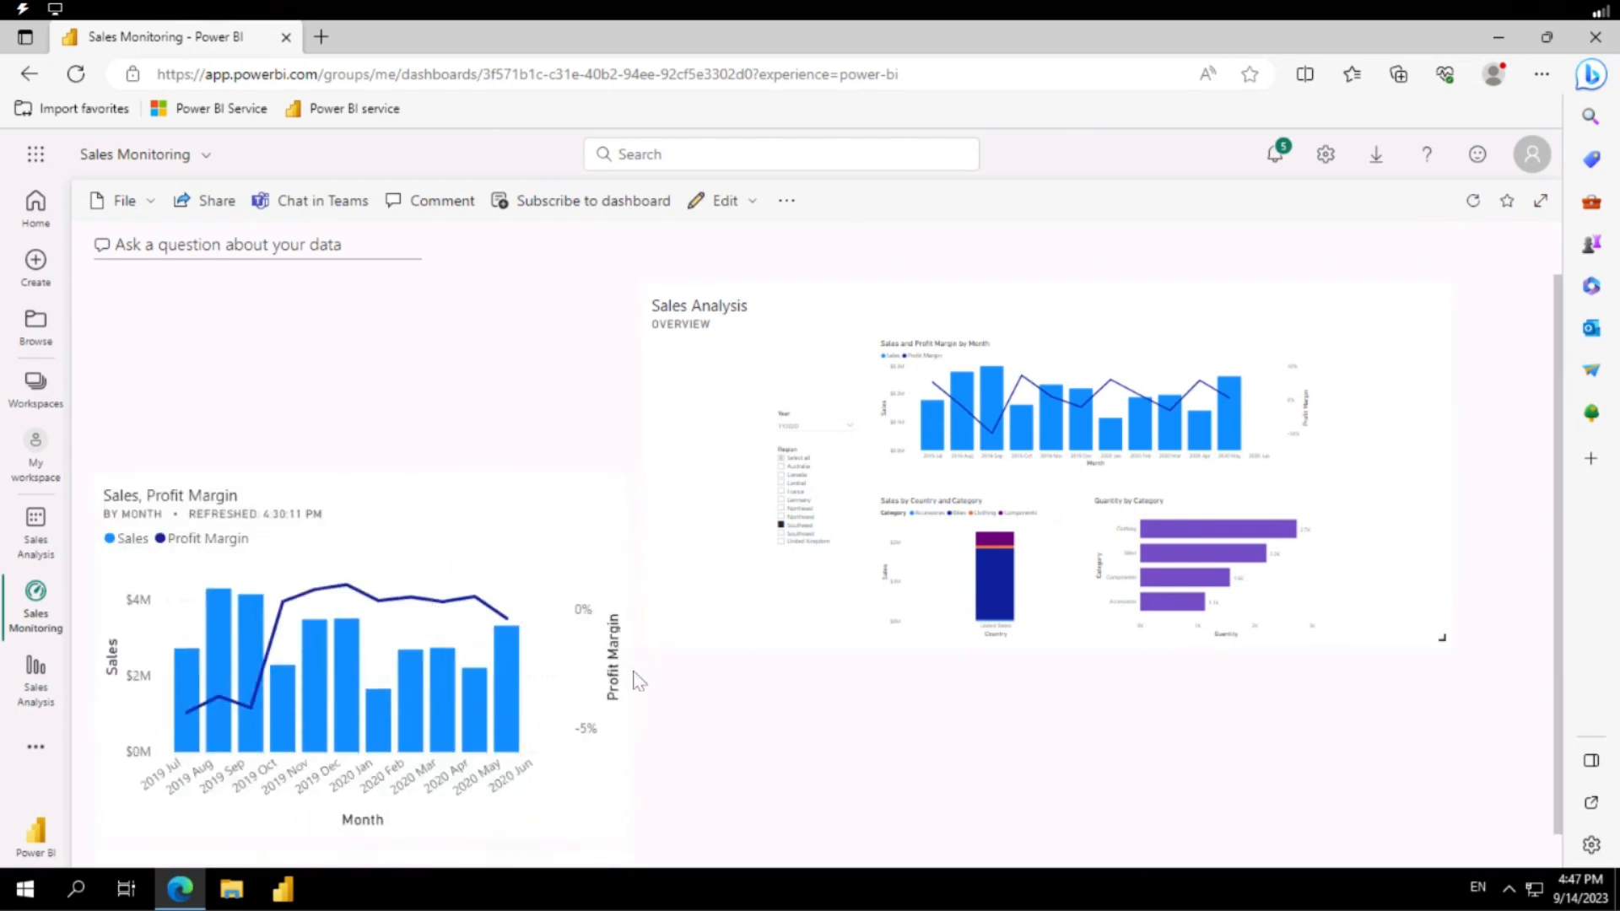
{"action": "scroll", "coordinate": [420, 549], "scroll_direction": "down", "scroll_amount": 2}
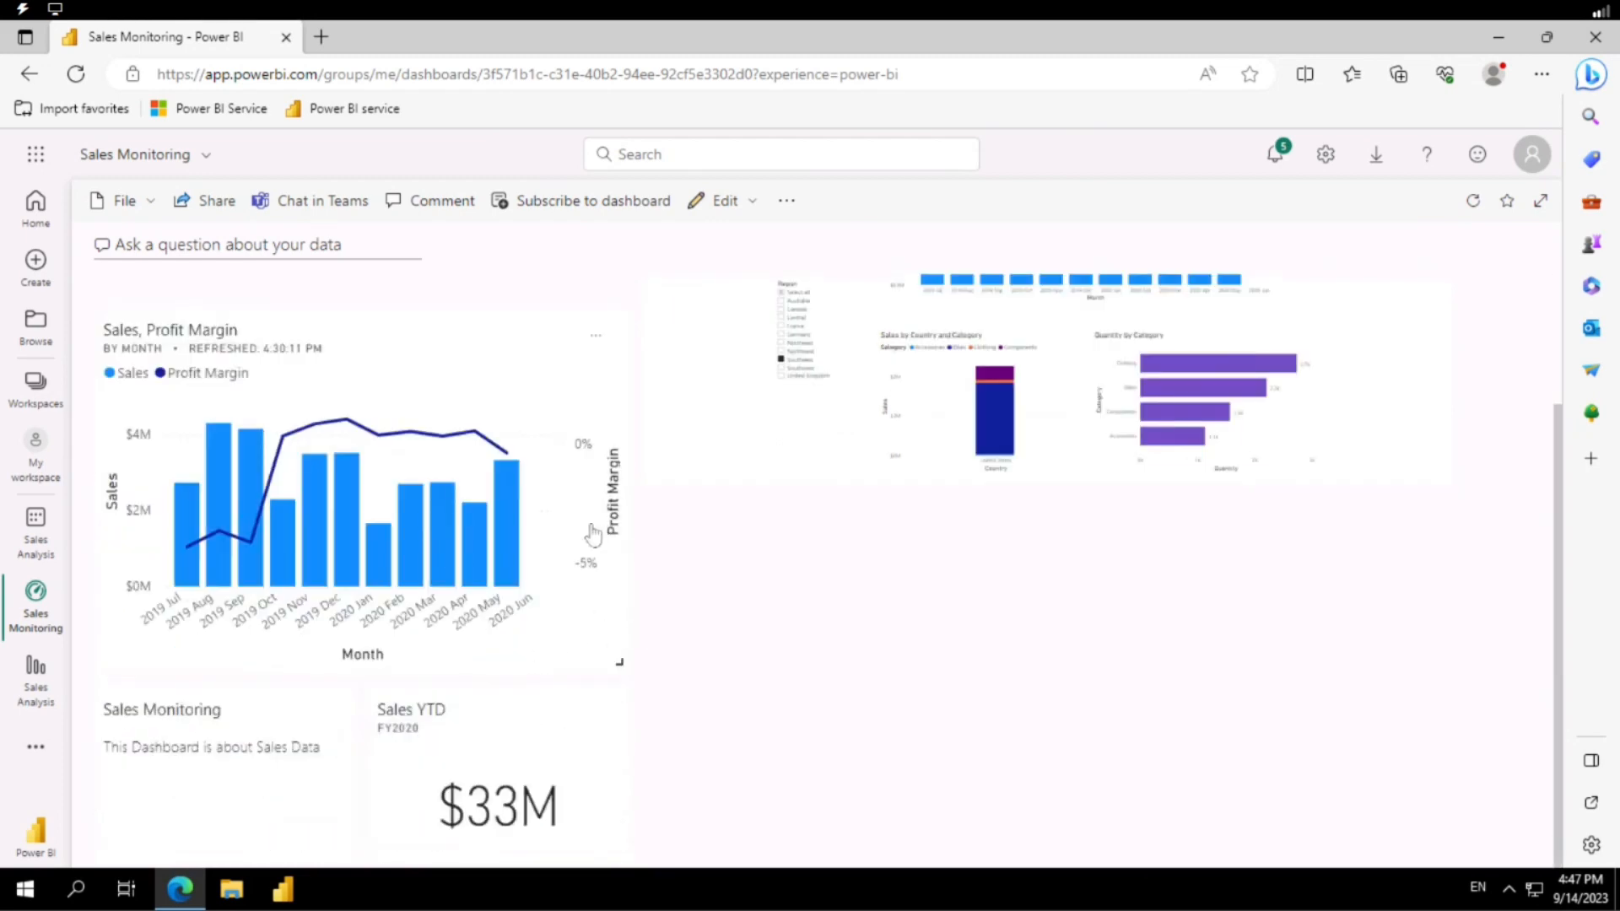
{"action": "scroll", "coordinate": [951, 509], "scroll_direction": "up", "scroll_amount": 2}
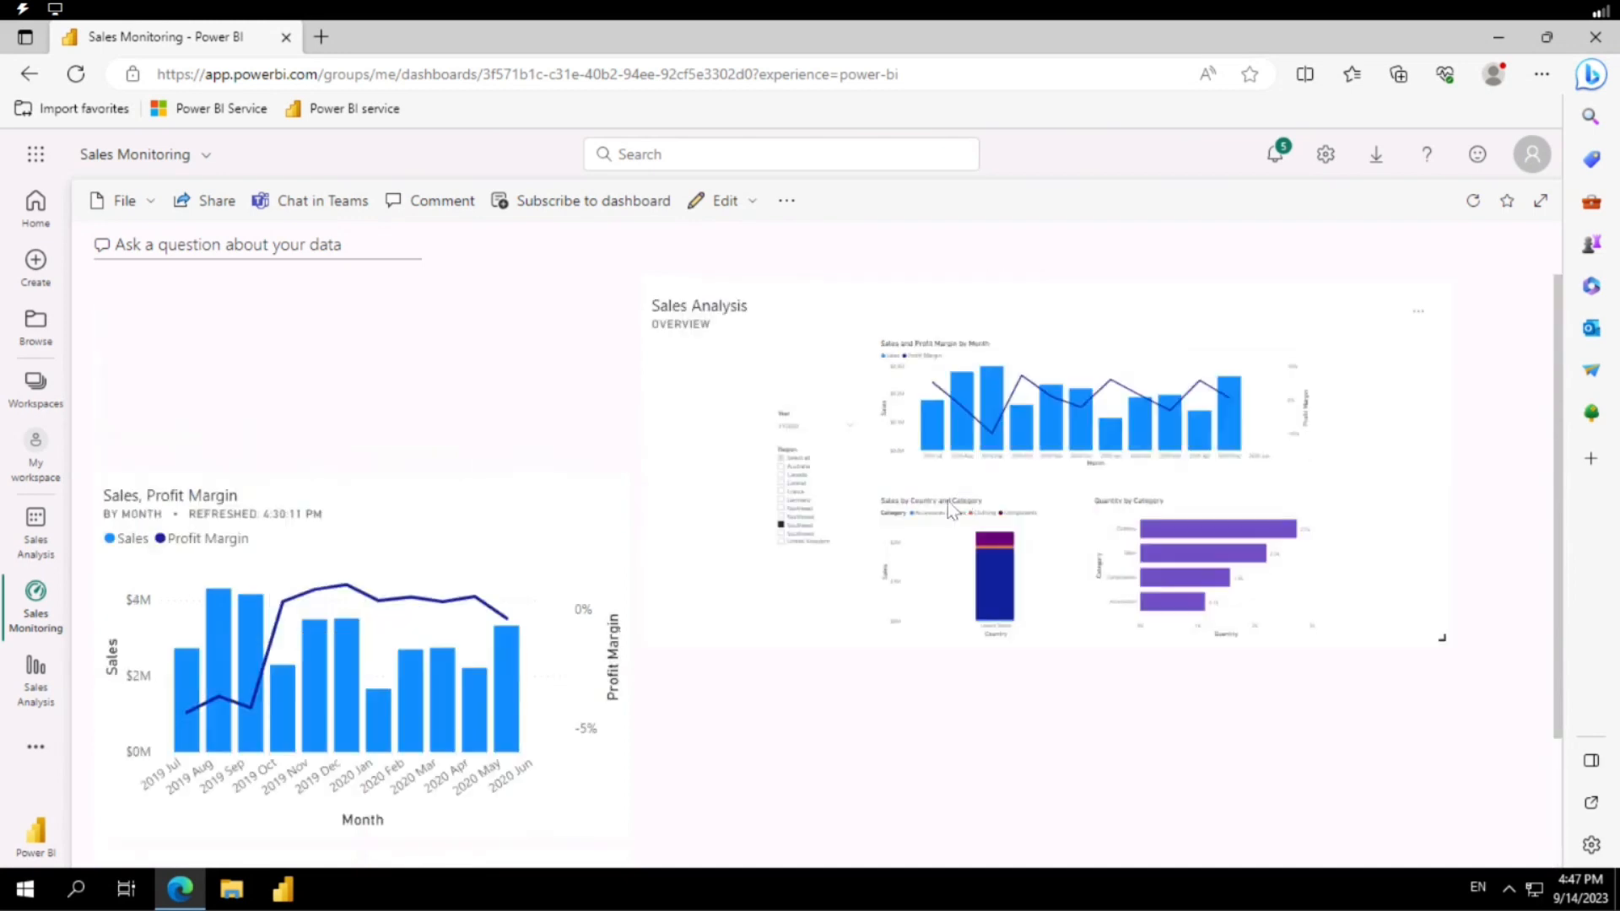